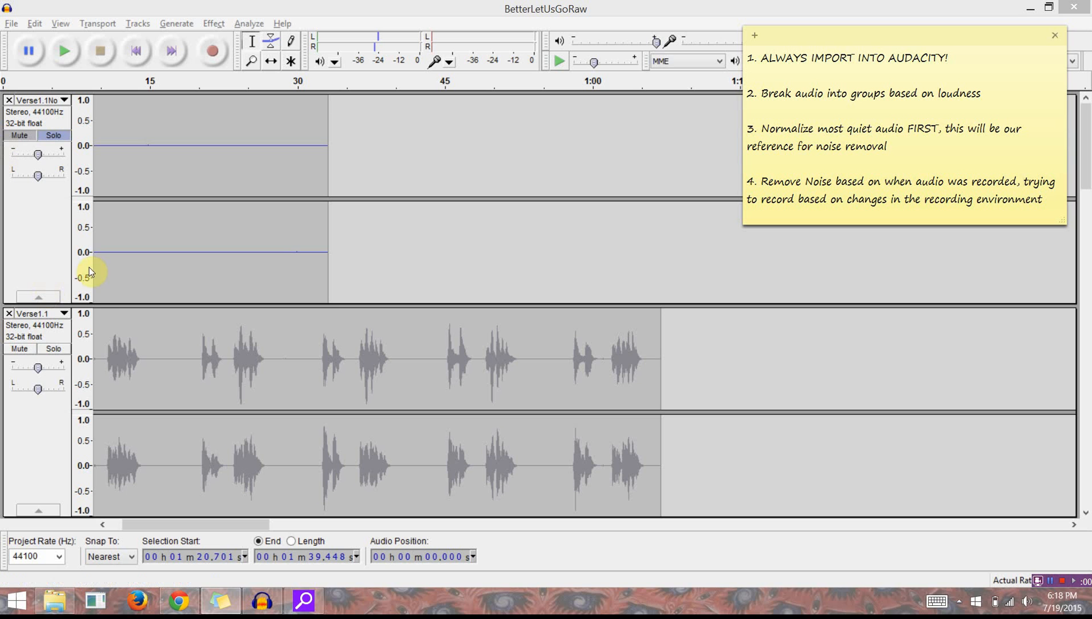
Collapse the Verse1.1 track, then expand the Verse1.2 track and mute it.
left_click(38, 509)
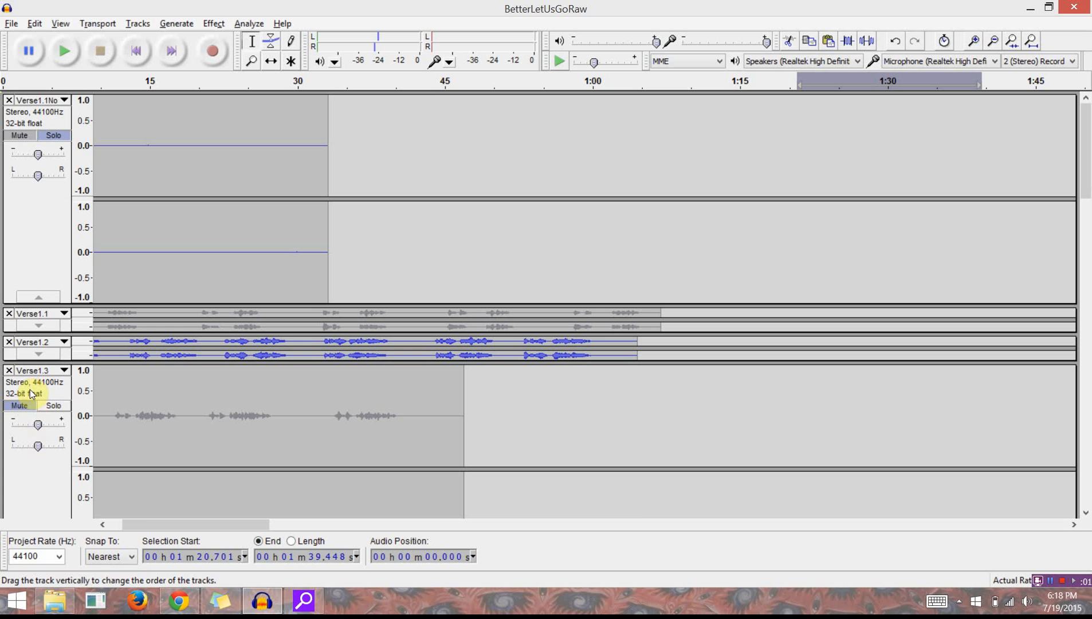
left_click(38, 354)
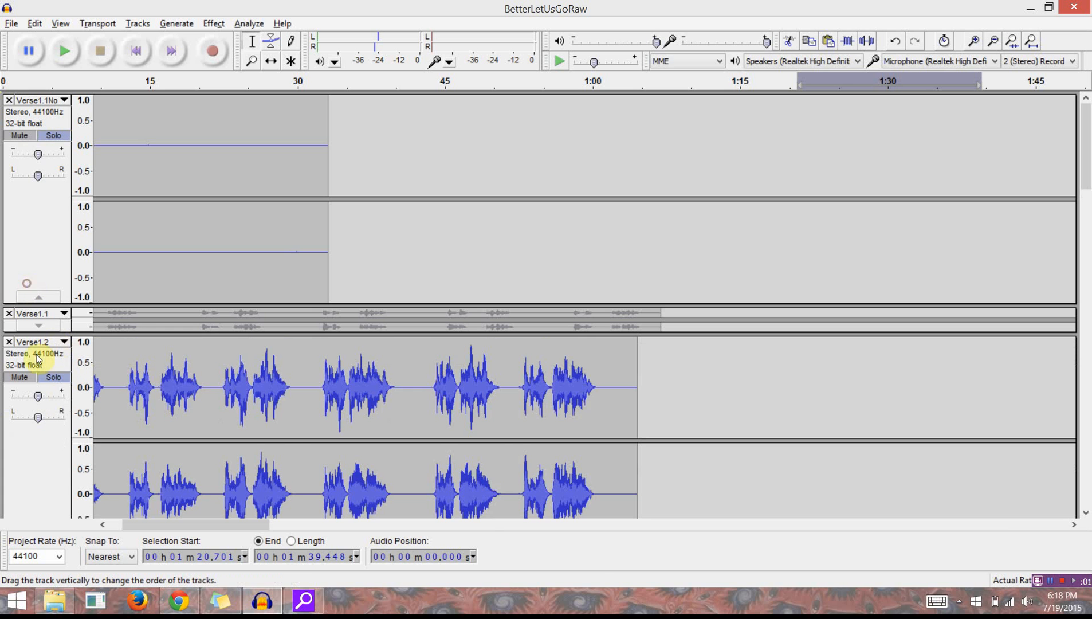
left_click(25, 377)
Collapse the Verse1.2, Verse1.3 and Verse1.4 tracks so that the upper verse tracks are all minimized.
scroll(57, 381, "down", 3)
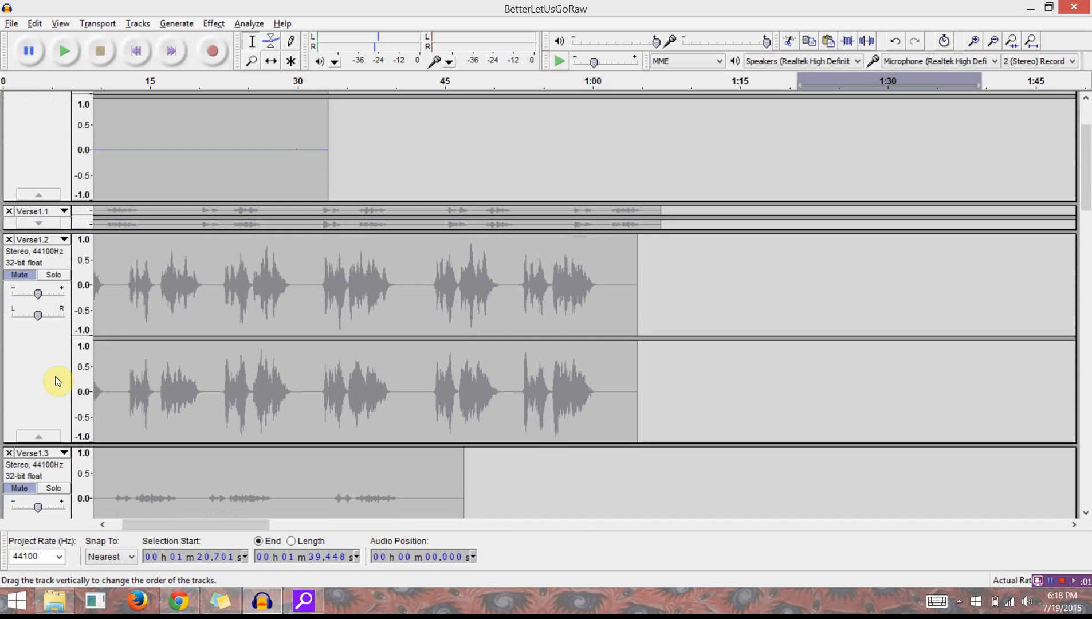
scroll(56, 379, "down", 1)
left_click(37, 391)
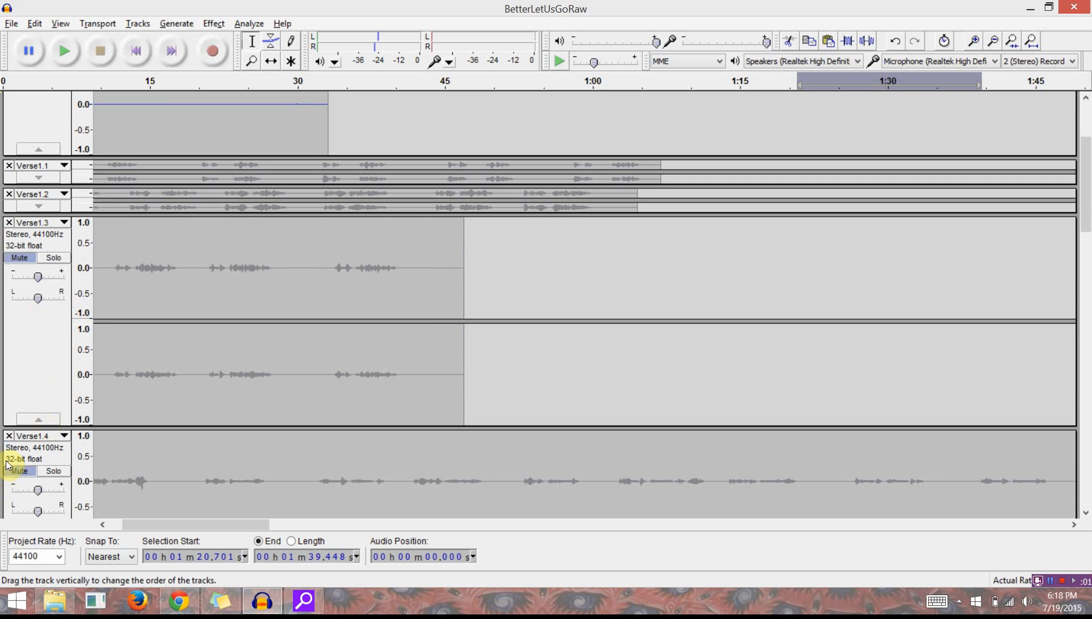
left_click(38, 418)
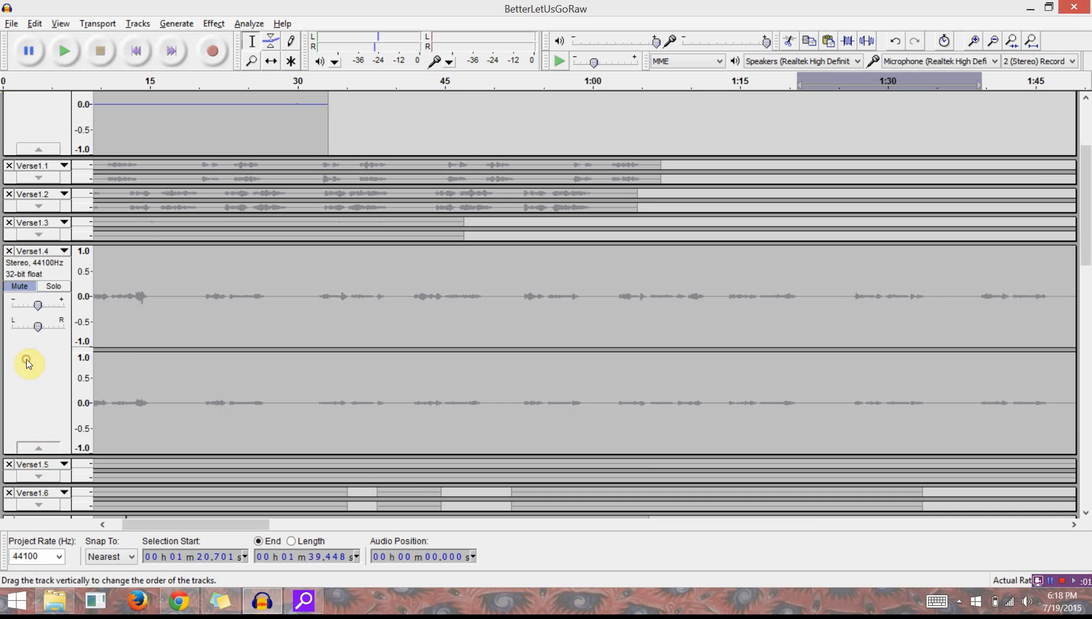
left_click(36, 450)
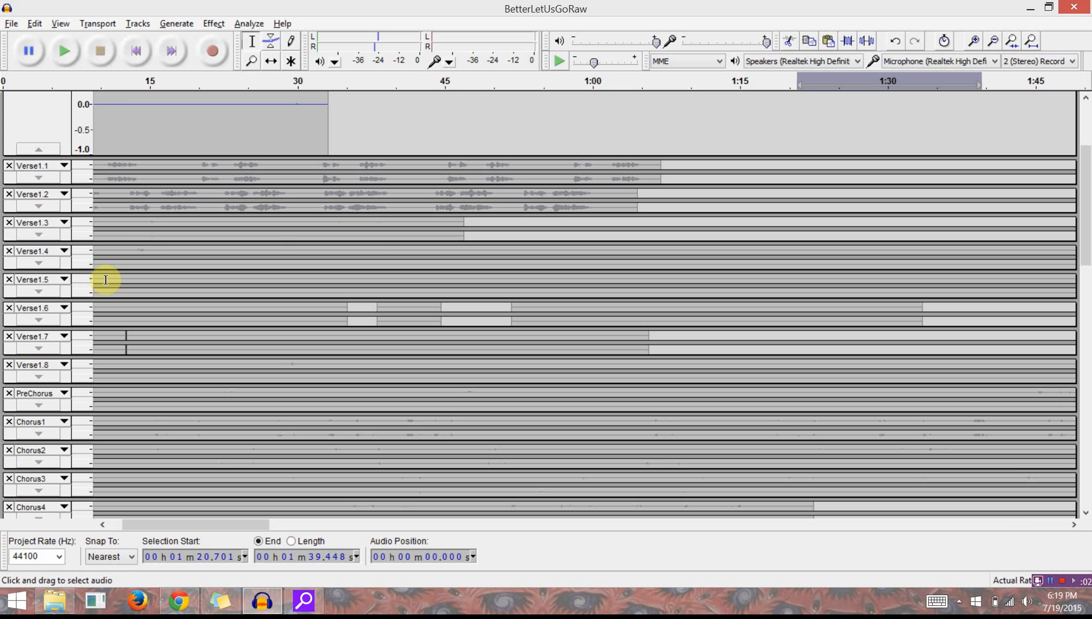
Review the verse, chorus and bridge tracks down to the last Verse1.4 track, consulting the sticky note on loudness grouping.
scroll(106, 280, "up", 1)
scroll(106, 280, "down", 4)
scroll(106, 280, "up", 8)
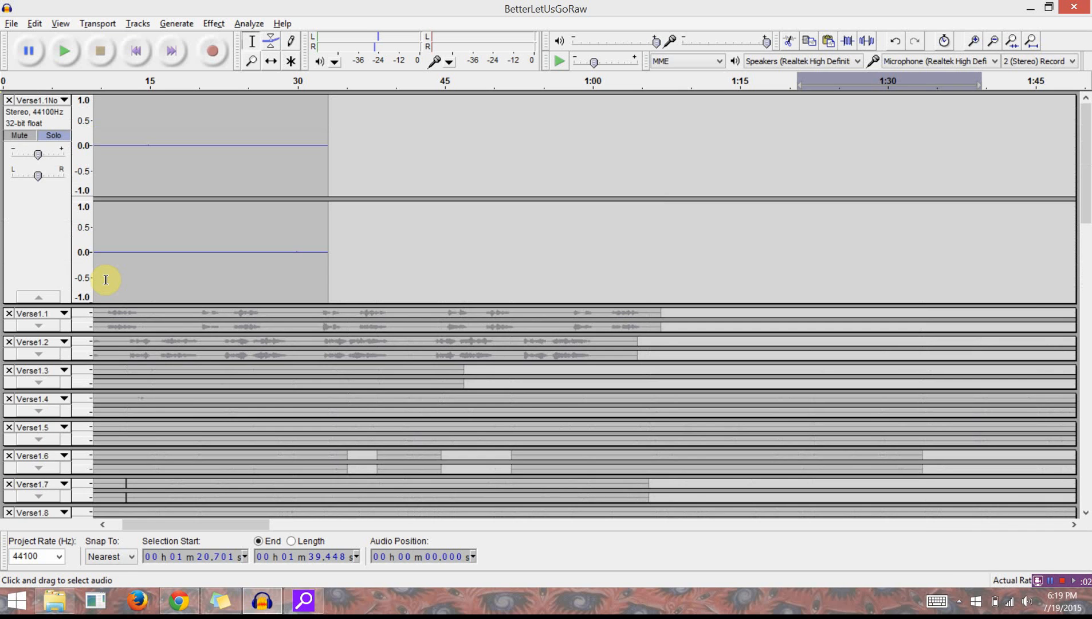
scroll(105, 280, "down", 10)
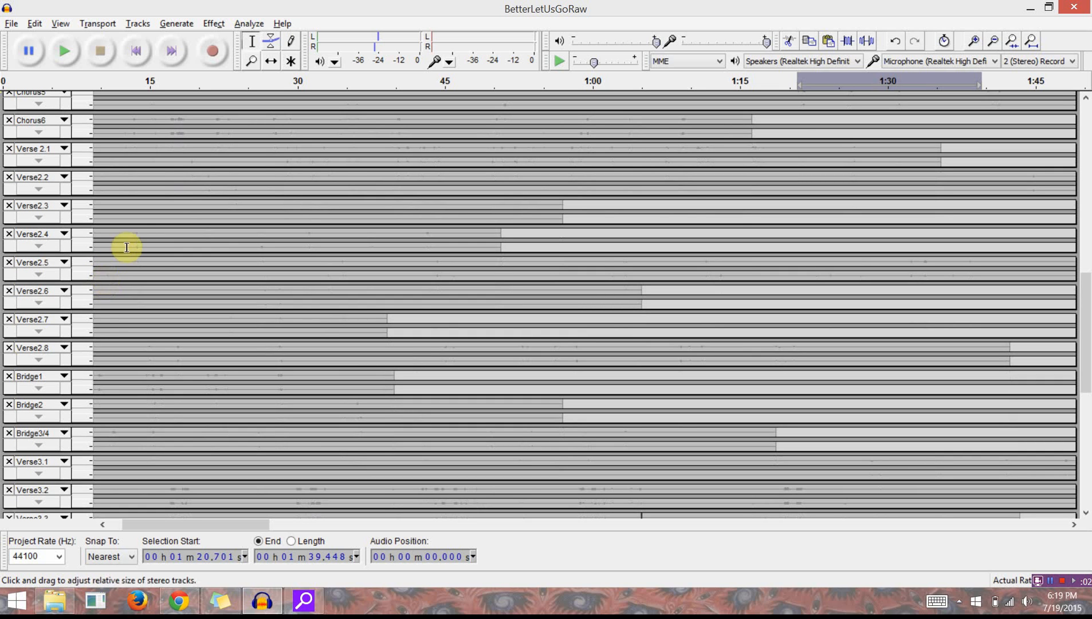
key("alt+Tab")
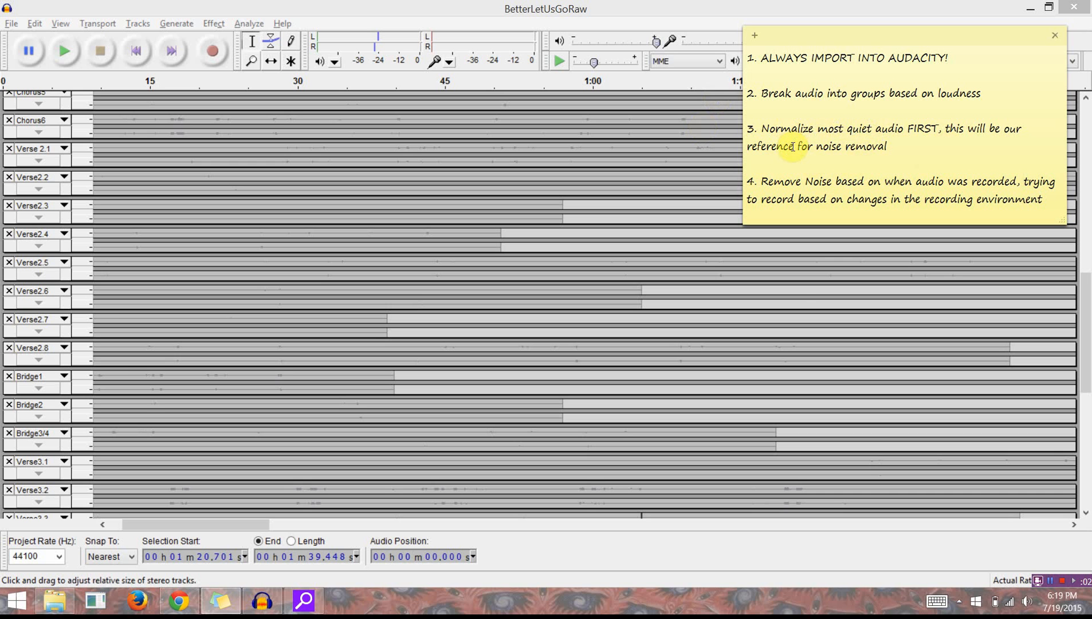
key("alt+Tab")
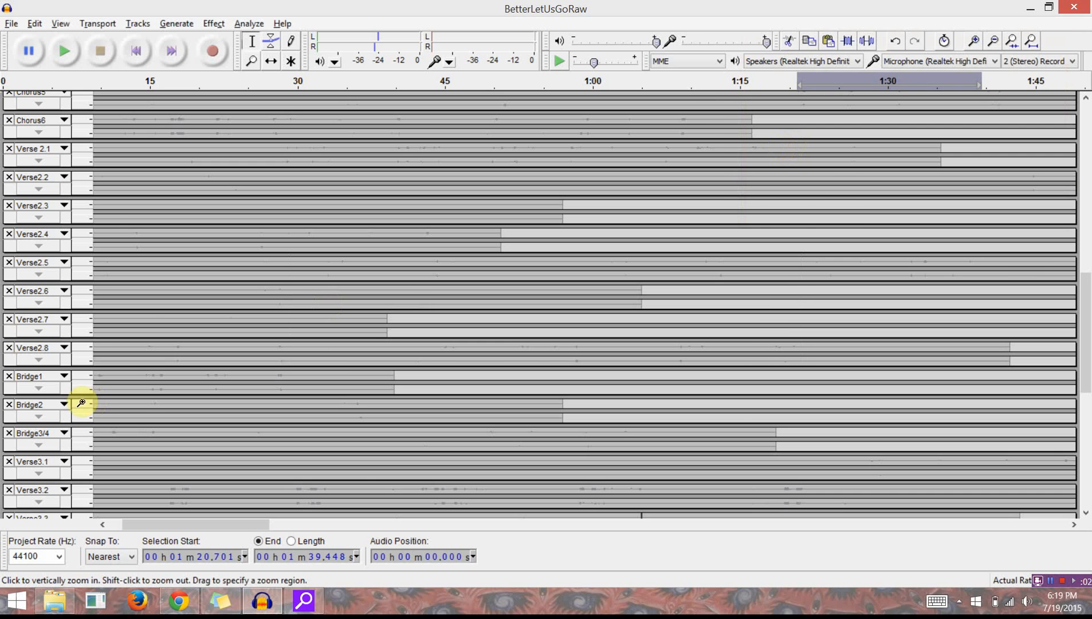
scroll(106, 217, "down", 6)
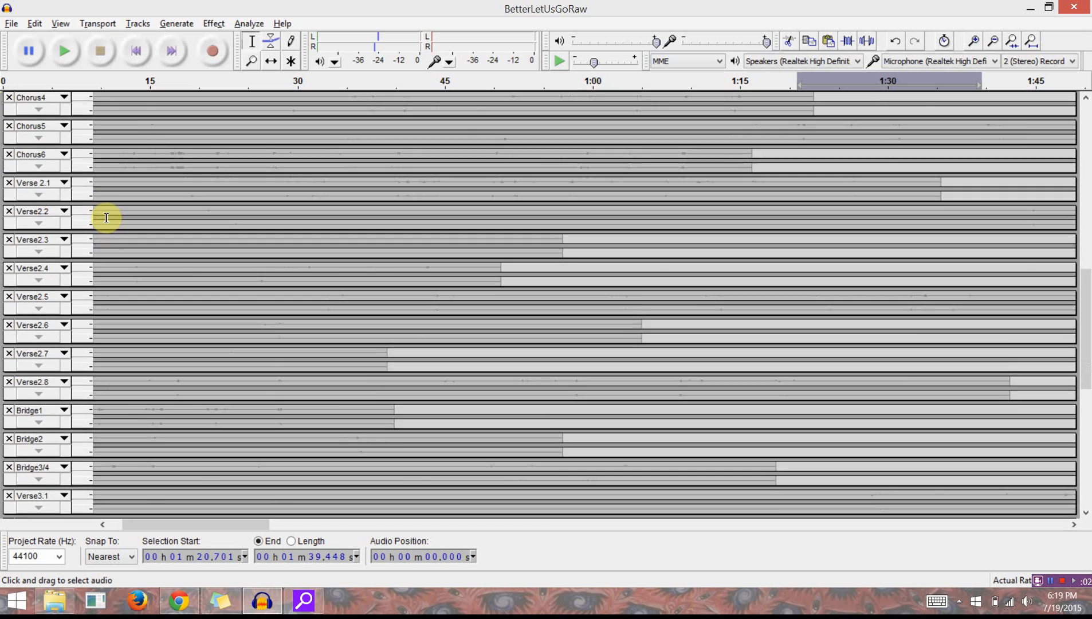
scroll(106, 217, "down", 5)
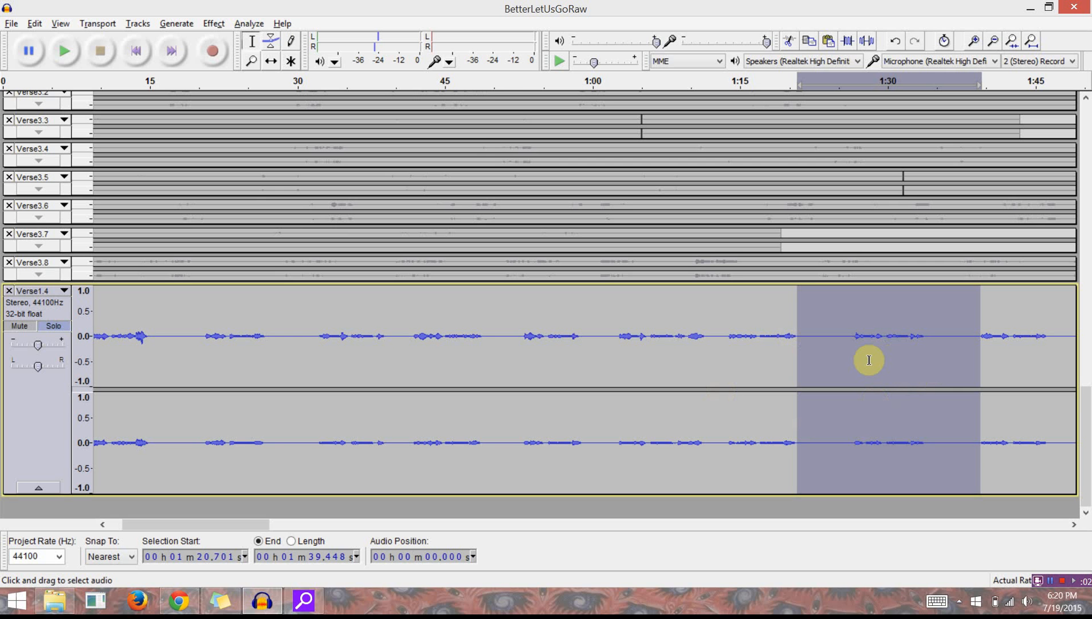
left_click(214, 24)
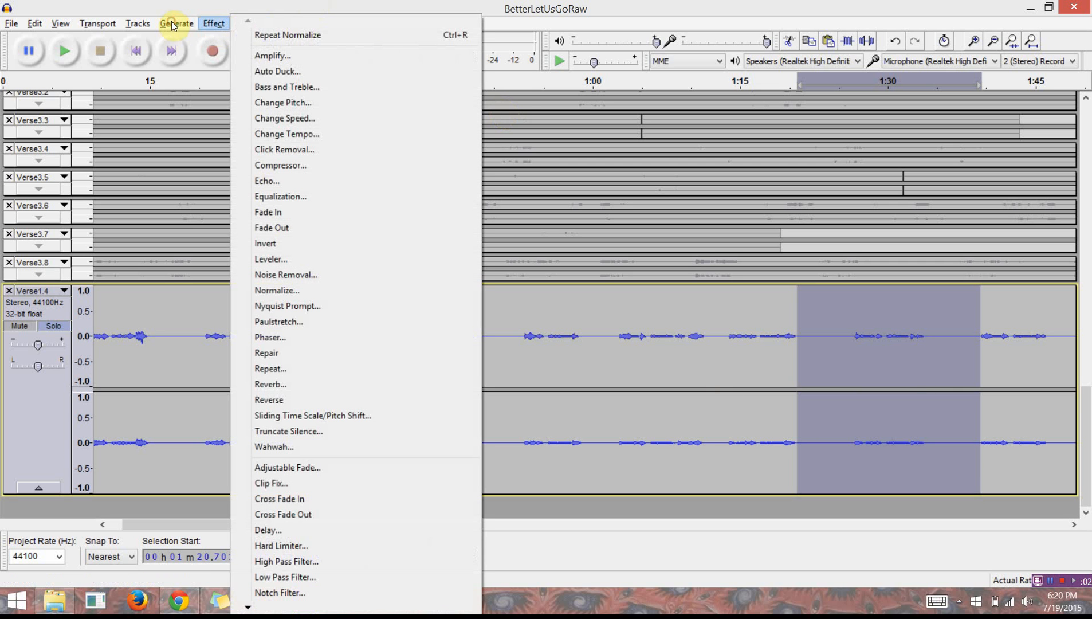
left_click(221, 23)
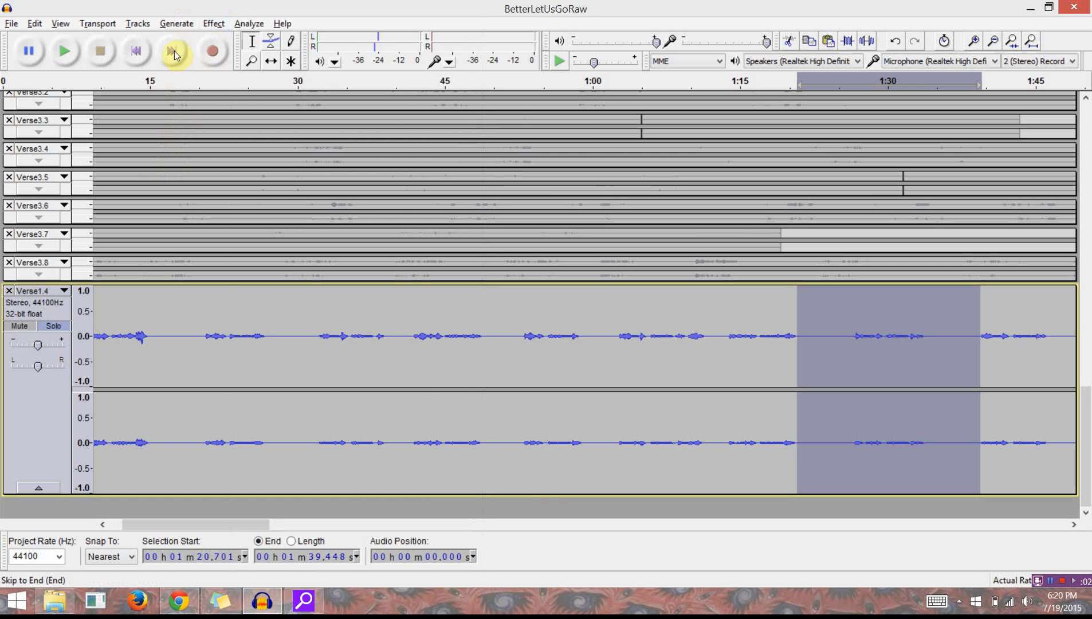
left_click(222, 24)
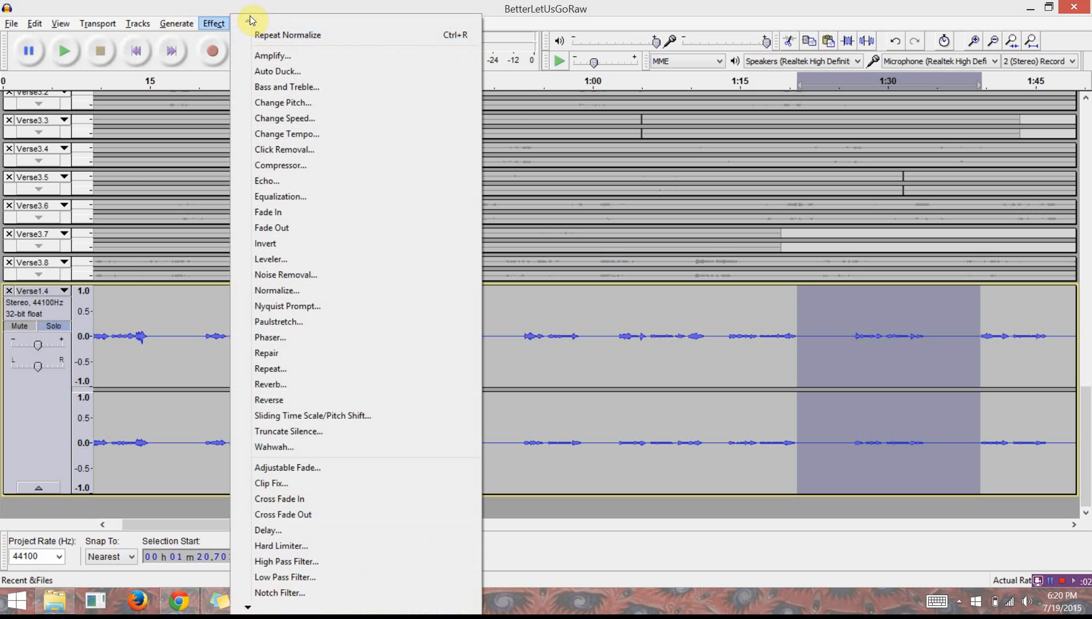
left_click(208, 4)
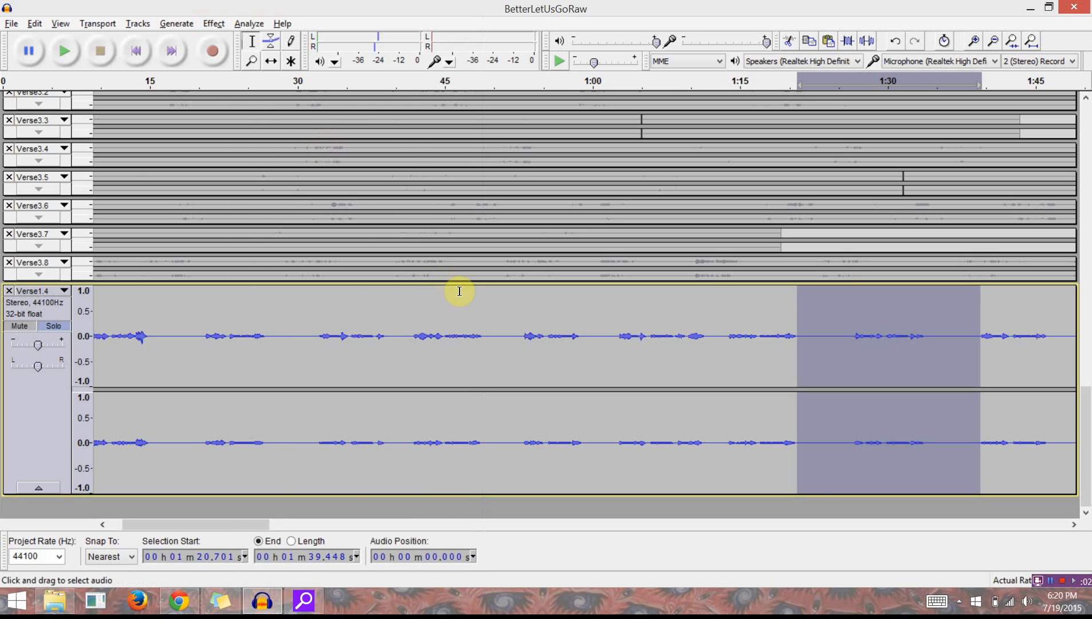
Delete the vocal phrase from about 1:13.7 to 1:20.8 in the expanded Verse1.4 track at the end of the project.
left_click(809, 331)
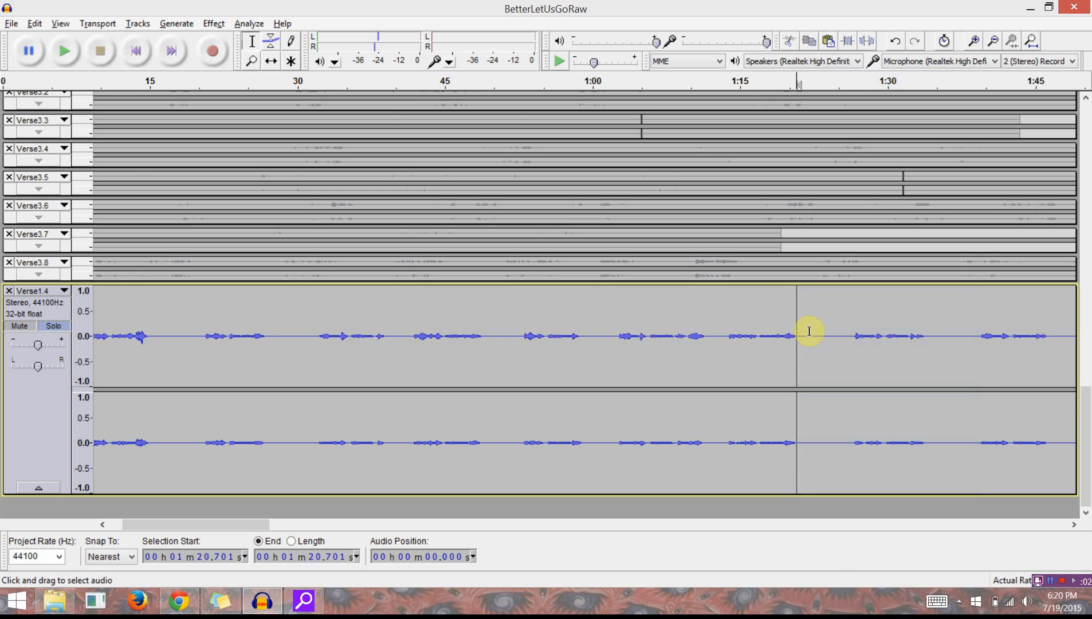
key("shift+Left")
key("shift+Left")
key("shift+Left")
key("shift+Left")
key("shift+Left")
key("shift+Left")
key("shift+Left")
key("shift+Left")
key("shift+Left")
key("shift+Left")
key("shift+Left")
key("shift+Left")
key("shift+Left")
key("shift+Left")
key("shift+Left")
key("shift+Left")
key("shift+Left")
key("shift+Left")
key("shift+Left")
key("shift+Left")
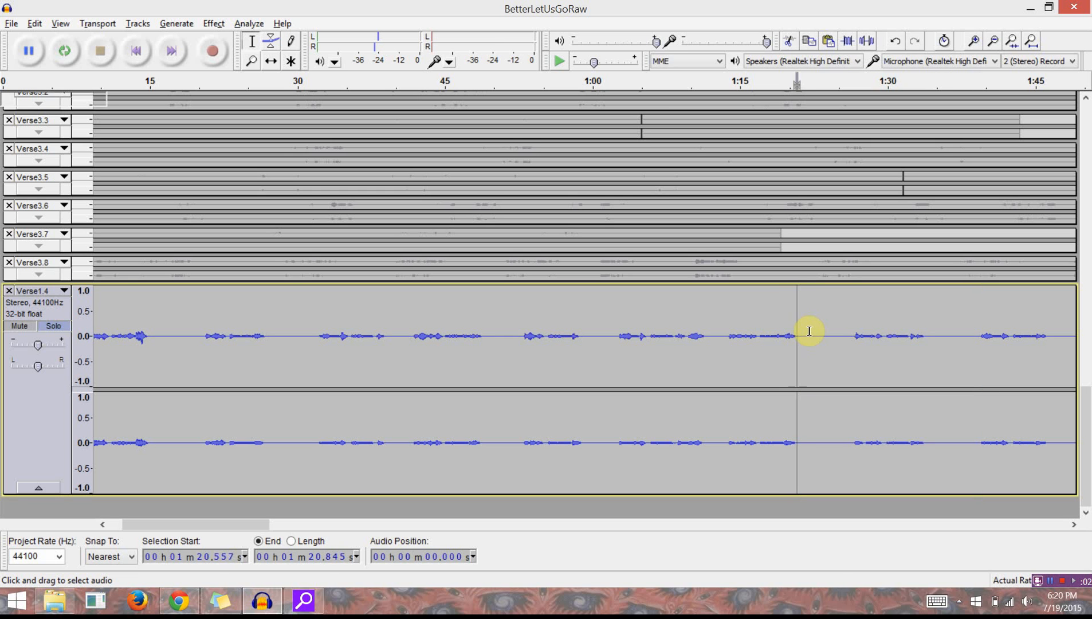
left_click(731, 335, "shift")
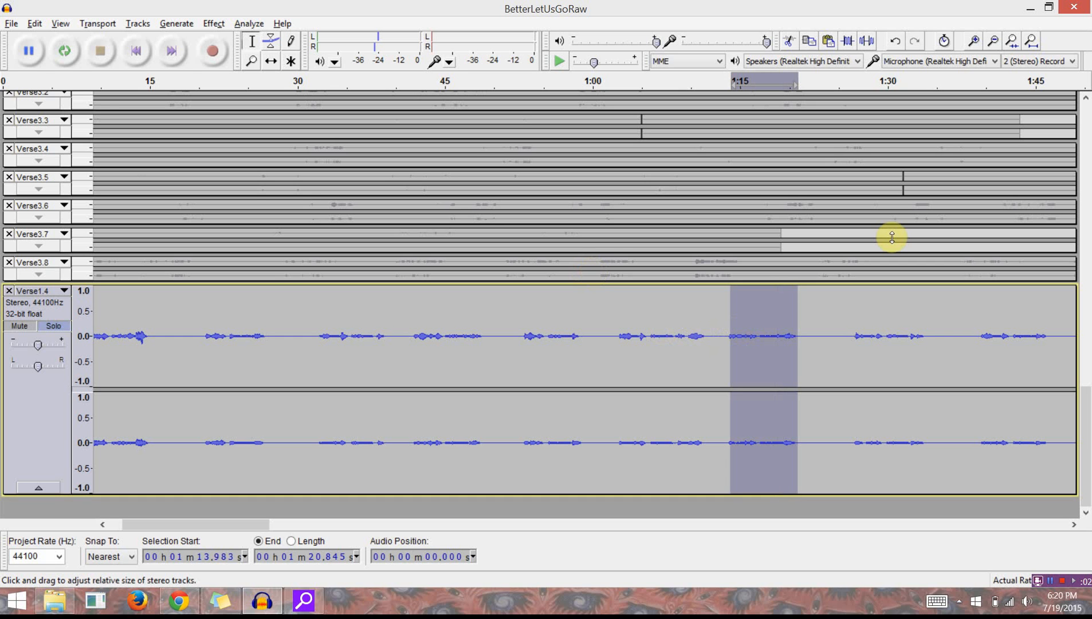
key("shift+Left")
key("shift+Left")
key("shift+Left")
key("shift+Left")
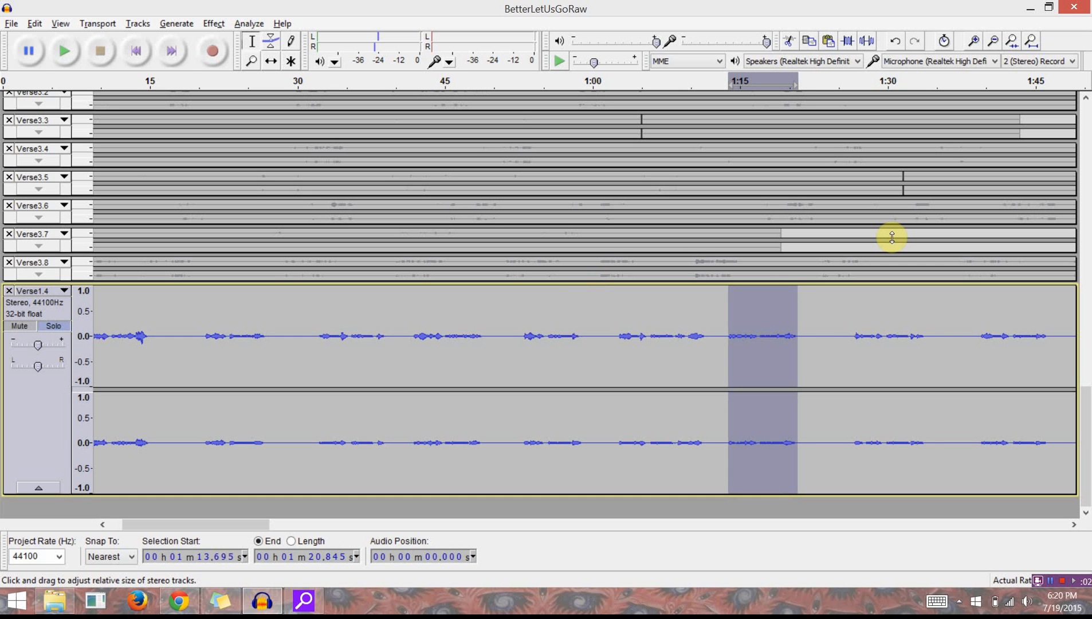
key("Delete")
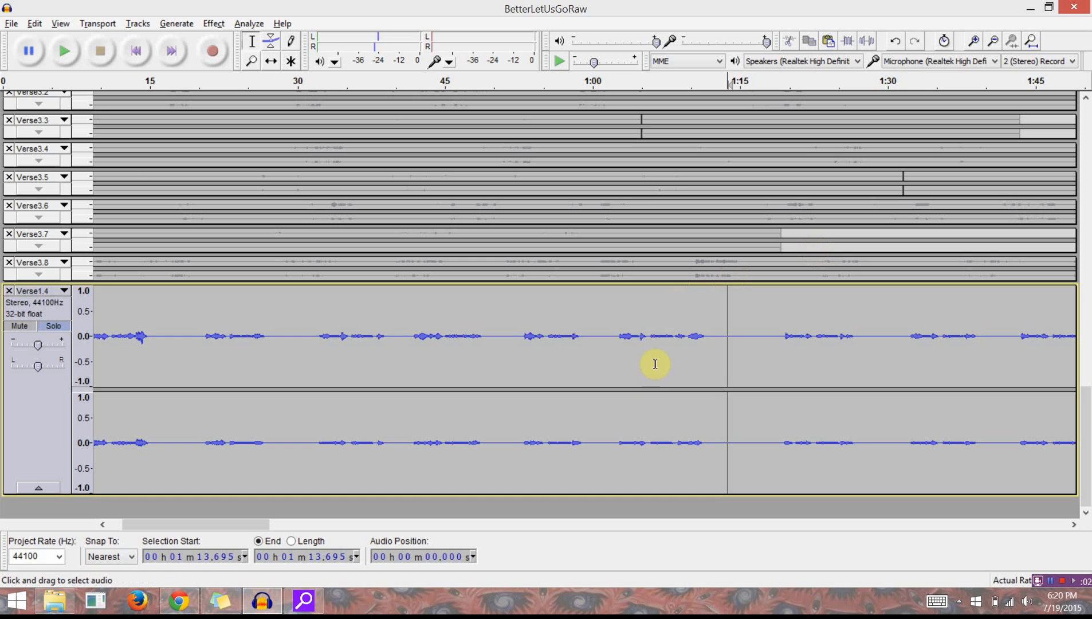
Delete the phrase from about 1:02.3 to 1:11.7 in the expanded Verse1.4 track.
left_click_drag(705, 329, 615, 357)
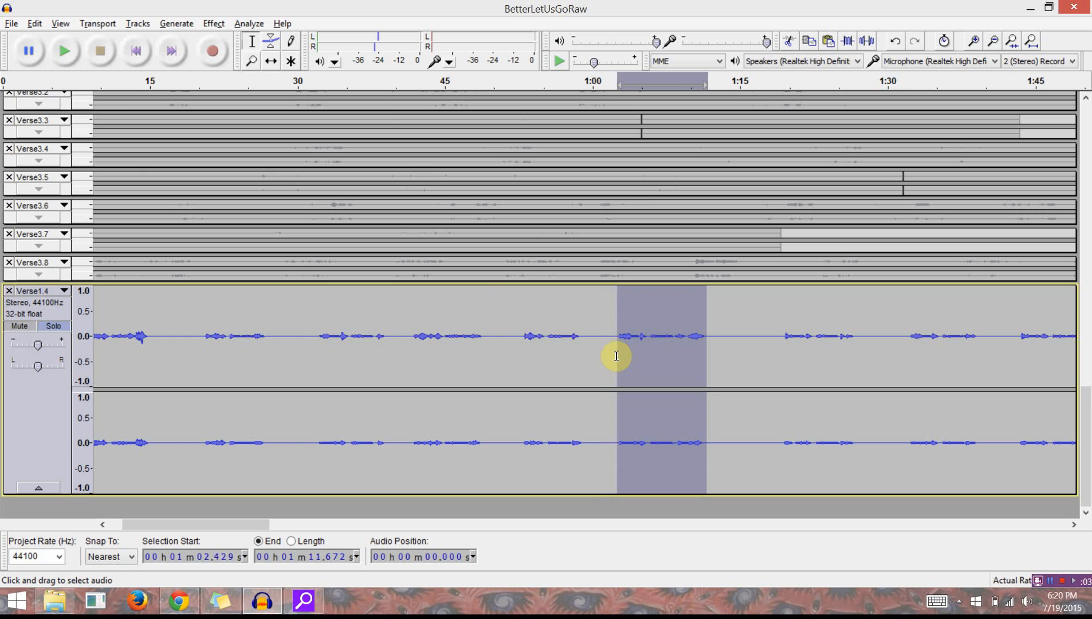
key("shift")
key("shift+Left")
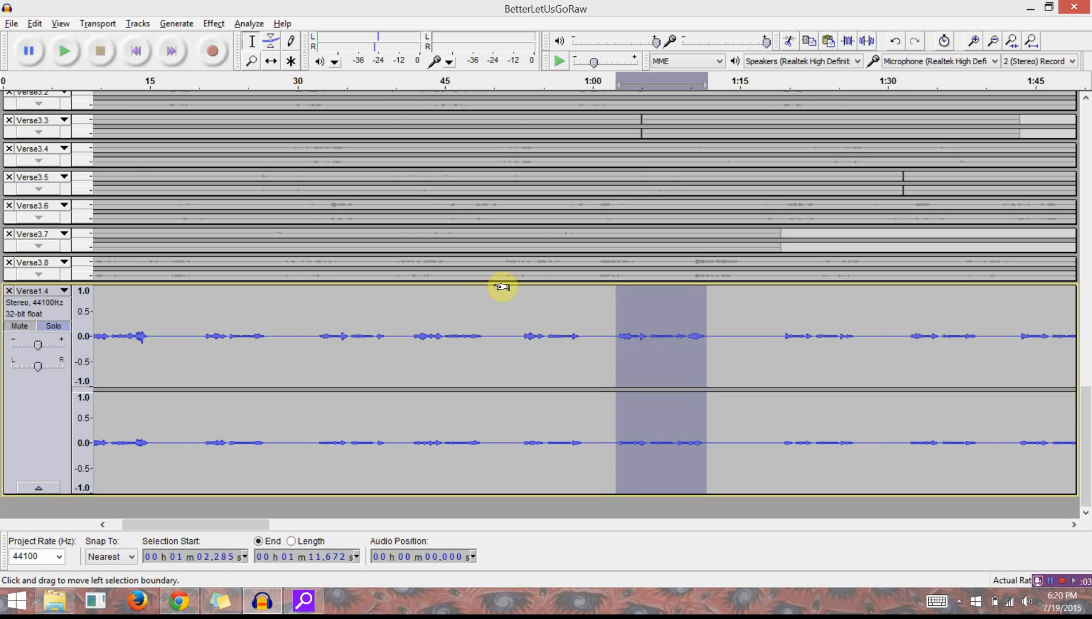
key("Delete")
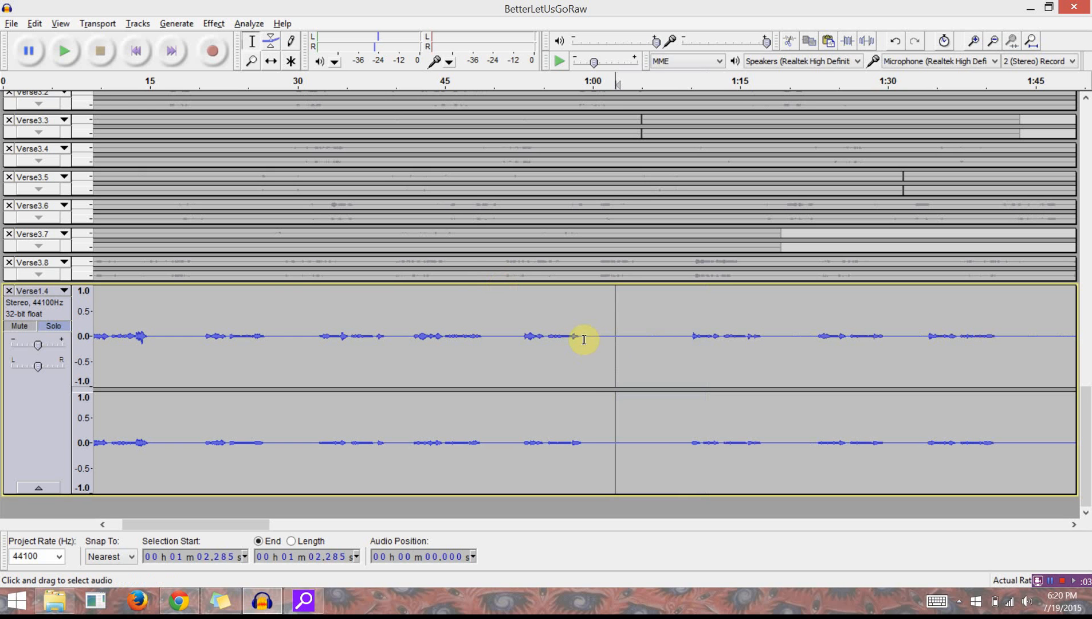
Delete the two phrases at about 52.8–59.2 s and 41.3–49.0 s in the expanded Verse1.4 track.
left_click_drag(585, 339, 522, 341)
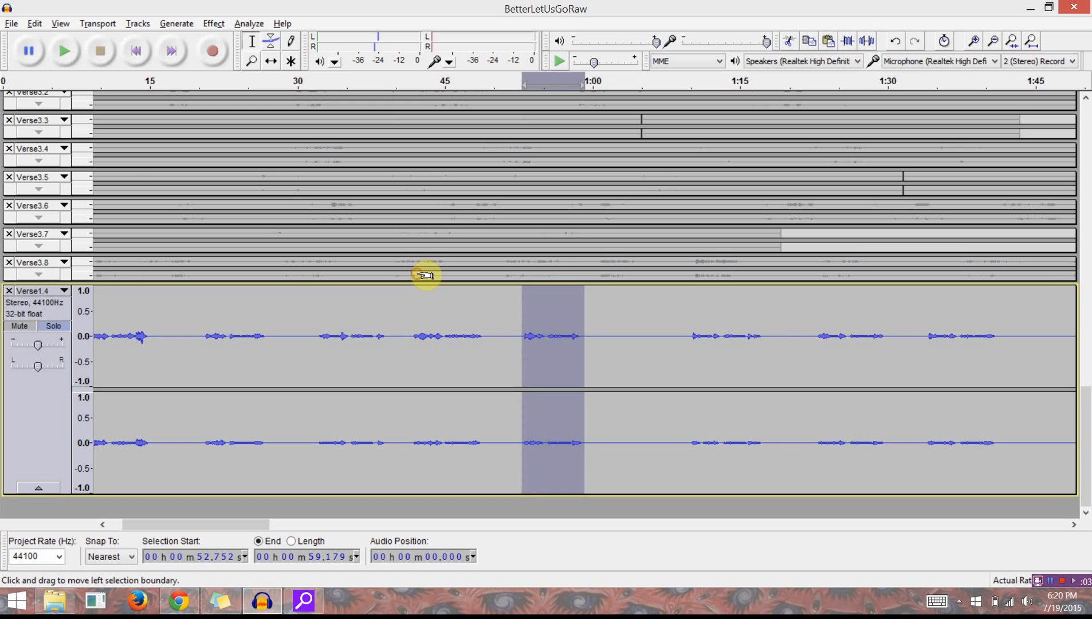
key("Delete")
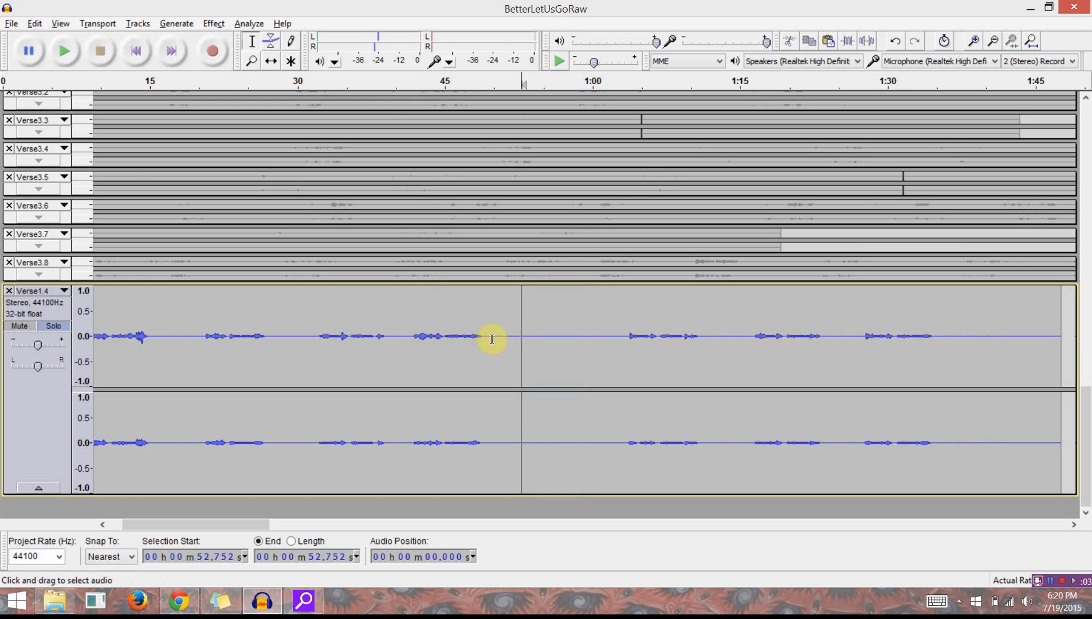
left_click_drag(483, 335, 409, 335)
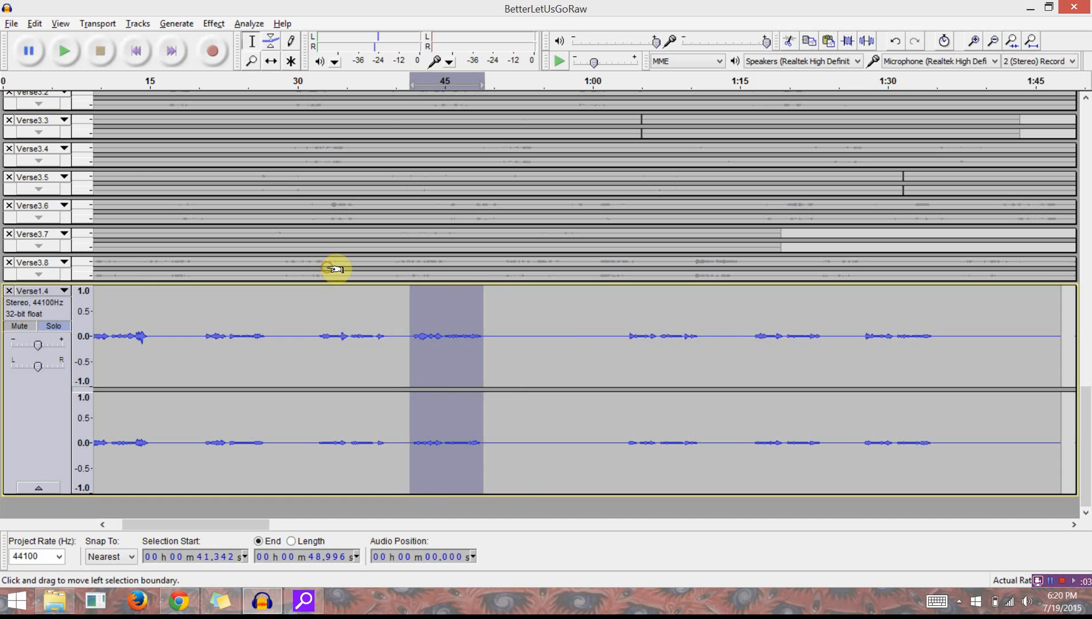
key("Delete")
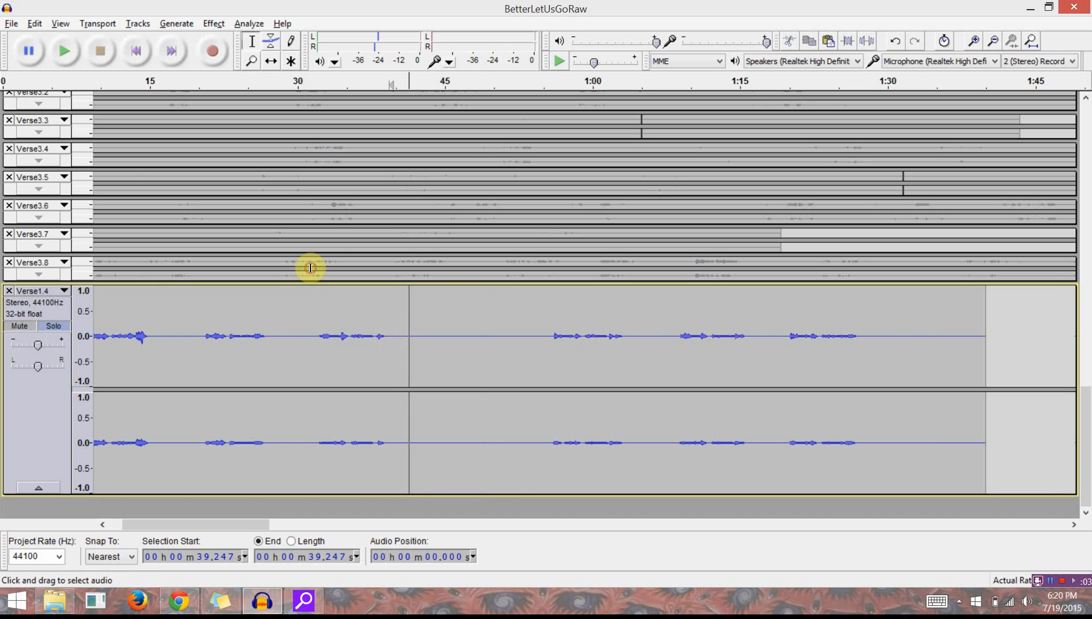
Fine-tune a selection around the phrase from about 32.0 to 39.3 s in the expanded Verse1.4 track and delete it.
left_click_drag(388, 335, 313, 336)
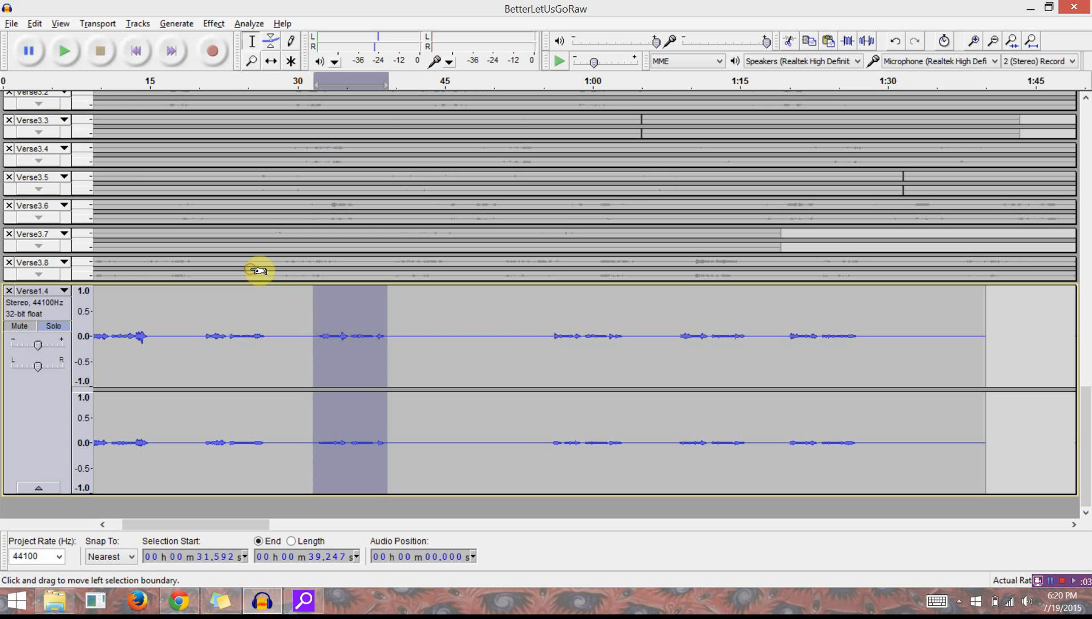
key("shift+Right")
key("ctrl+shift+Right")
key("ctrl+shift+Right")
key("ctrl+shift+Right")
key("ctrl+shift+Right")
key("ctrl+shift+Right")
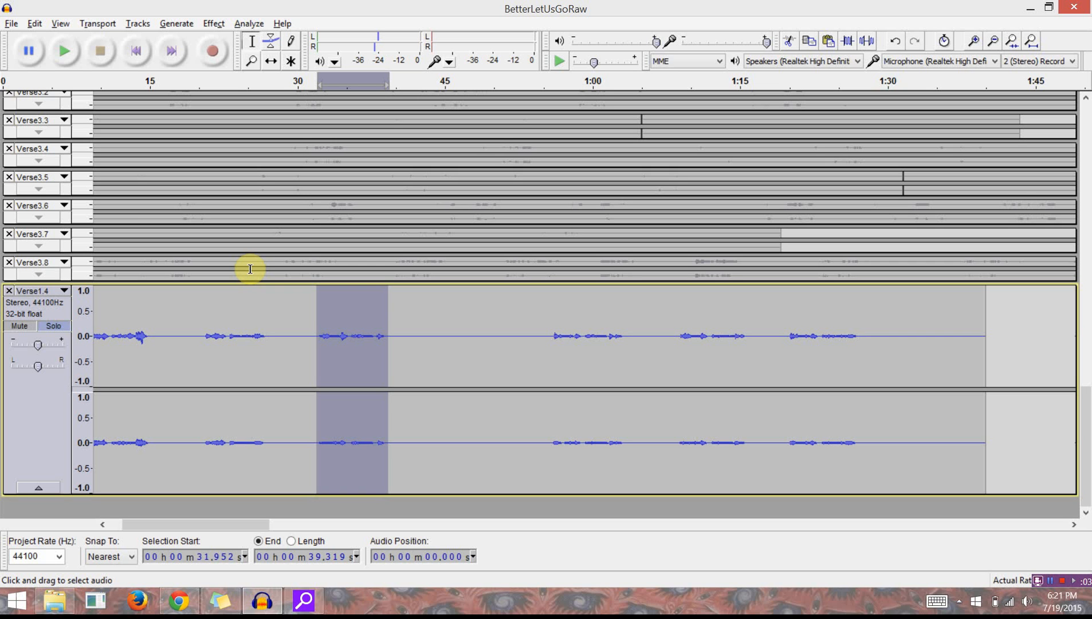
key("shift")
key("shift+Left")
key("shift+Left")
key("shift+Left")
key("shift+Left")
key("shift+Left")
key("shift+Left")
key("shift+Left")
key("shift+Left")
key("shift+Left")
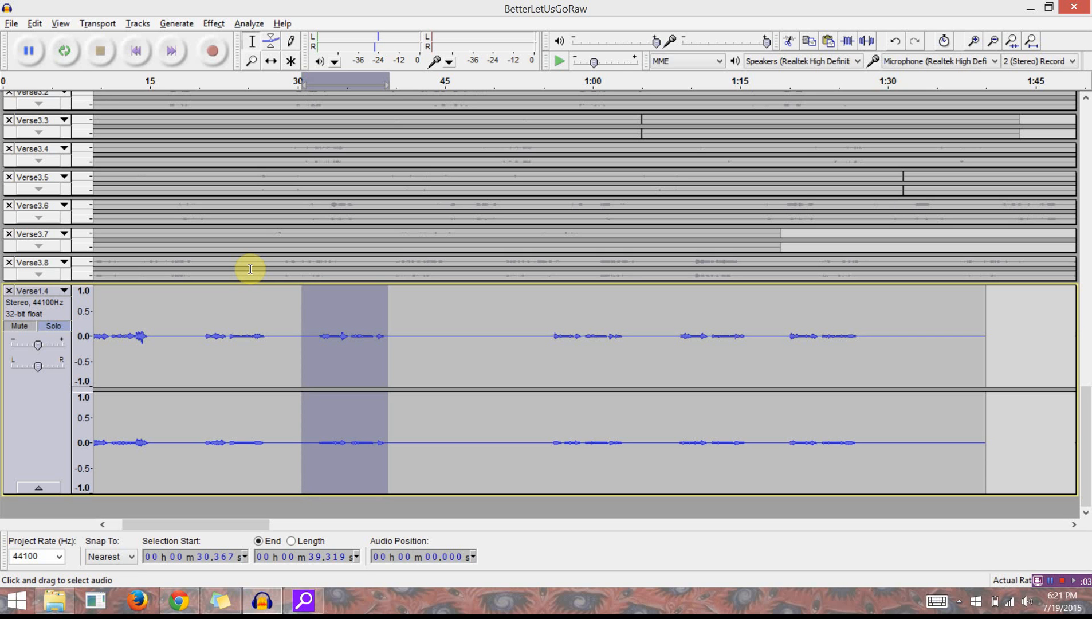
key("ctrl+shift+Right")
key("ctrl+shift+Right")
key("ctrl+shift+Right")
key("ctrl+shift+Right")
key("ctrl+shift+Right")
key("ctrl+shift+Right")
key("ctrl+shift+Right")
key("ctrl+shift+Right")
key("ctrl+shift+Right")
key("ctrl+shift+Right")
key("ctrl+shift+Right")
key("ctrl+shift+Right")
key("ctrl+shift+Right")
key("ctrl+shift+Right")
key("ctrl+shift+Right")
key("ctrl+shift+Right")
key("ctrl+shift+Right")
key("ctrl+shift+Right")
key("ctrl+shift+Right")
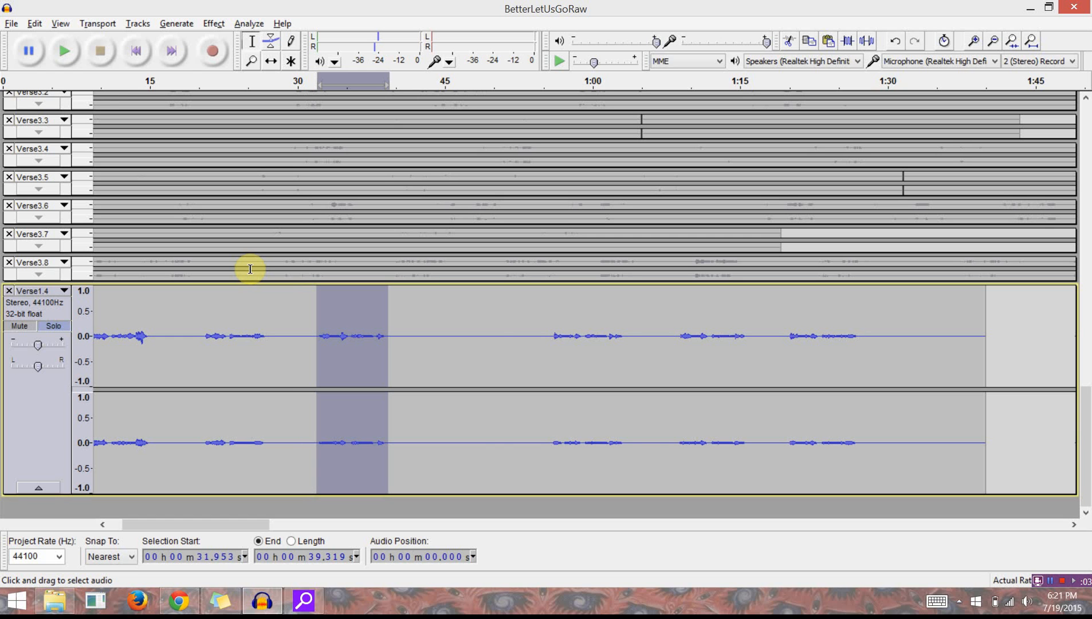
key("Delete")
Delete the phrase from about 20.3 to 27.0 s in the expanded Verse1.4 track.
left_click(268, 331)
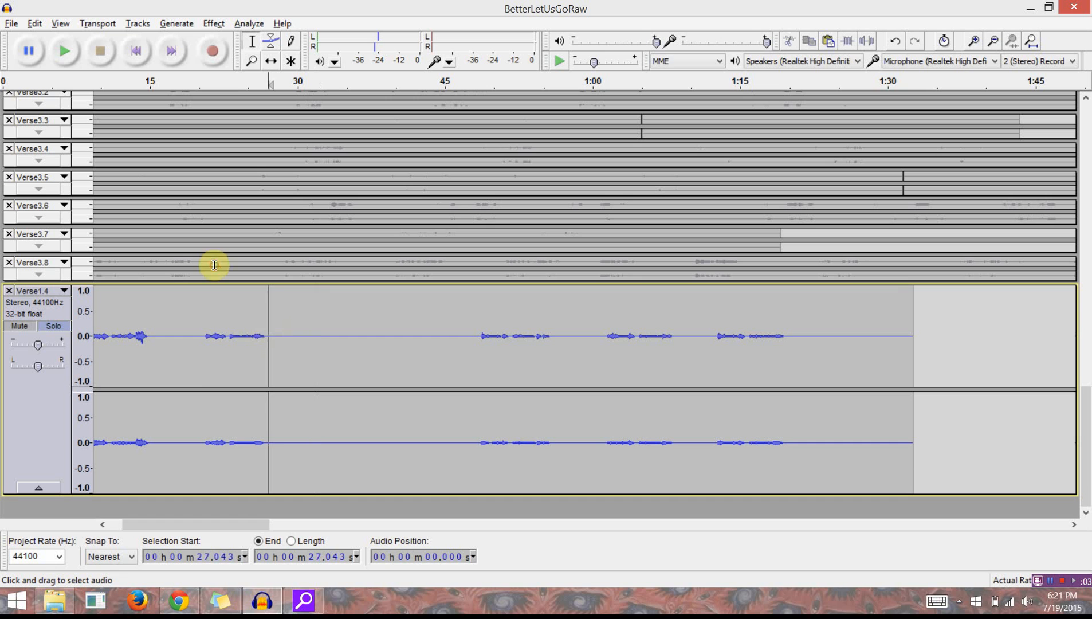
left_click_drag(268, 329, 203, 317)
key("Delete")
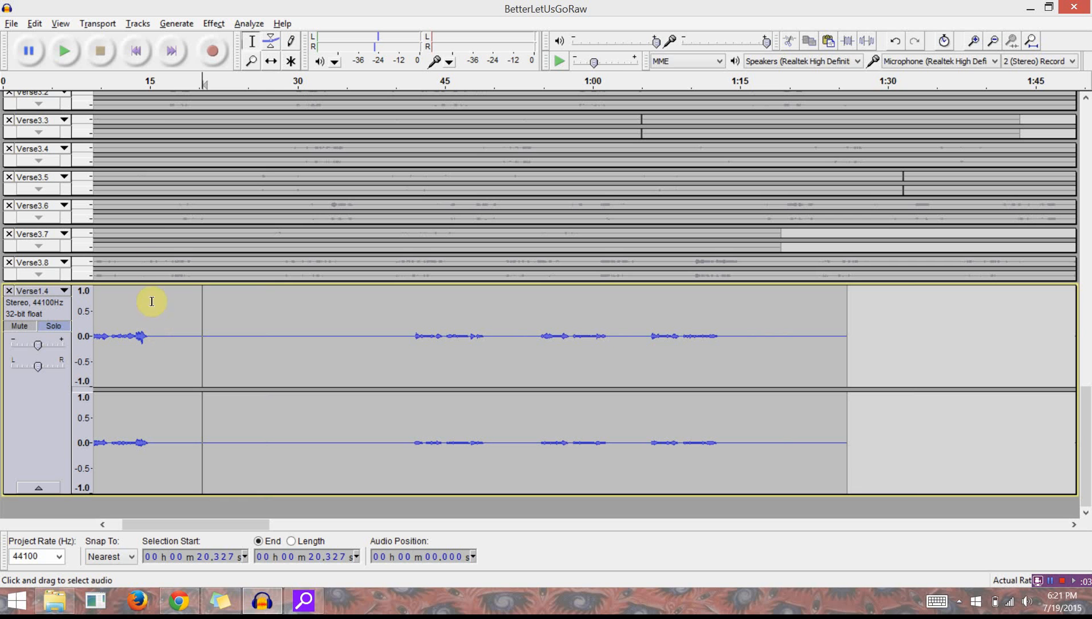
left_click(250, 62)
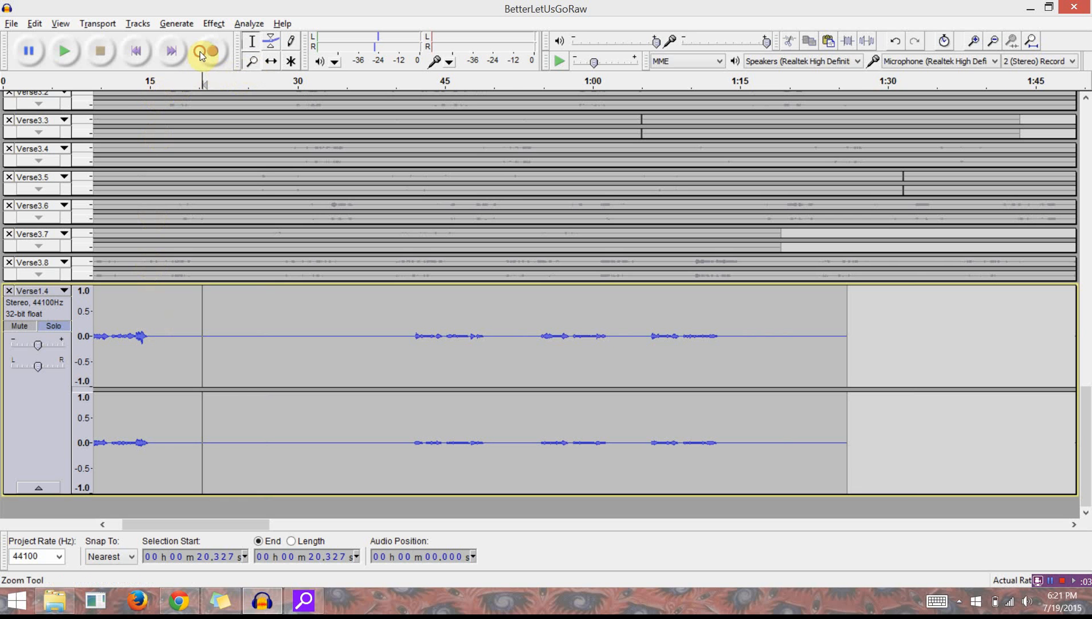
Delete the phrase from about 8.4 to 14.9 s in the expanded Verse1.4 track.
left_click(177, 329, "shift")
left_click(176, 329, "shift")
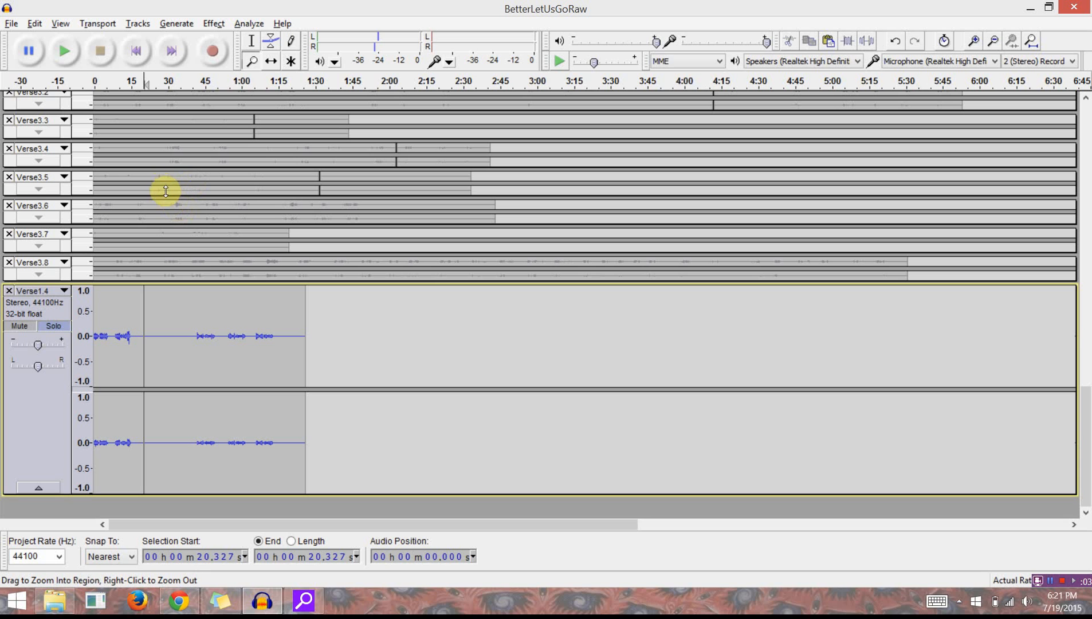
left_click(4, 344)
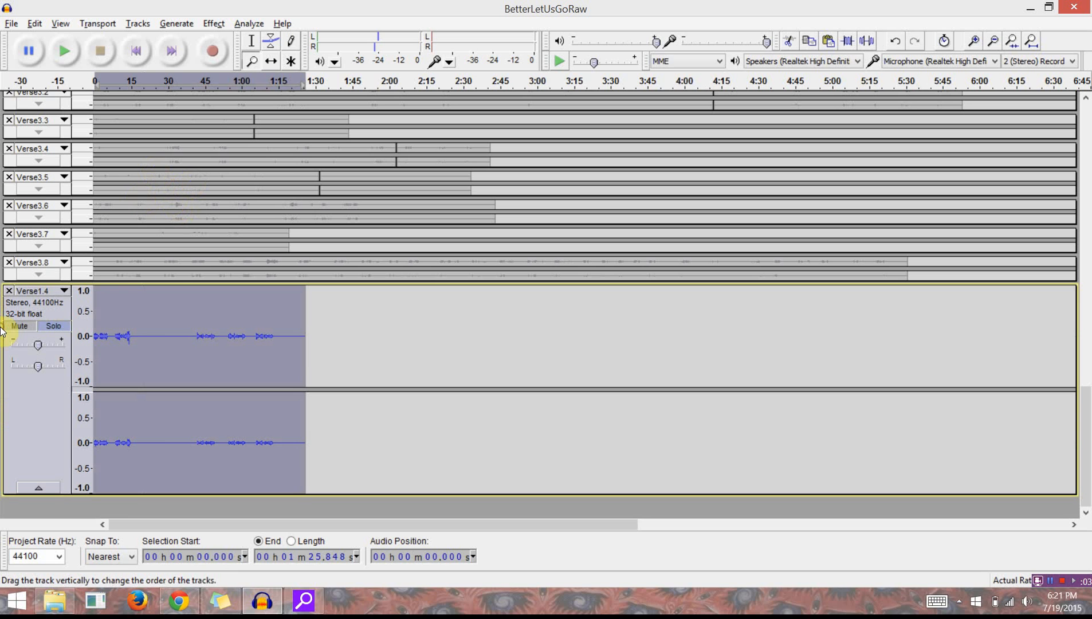
left_click(92, 263)
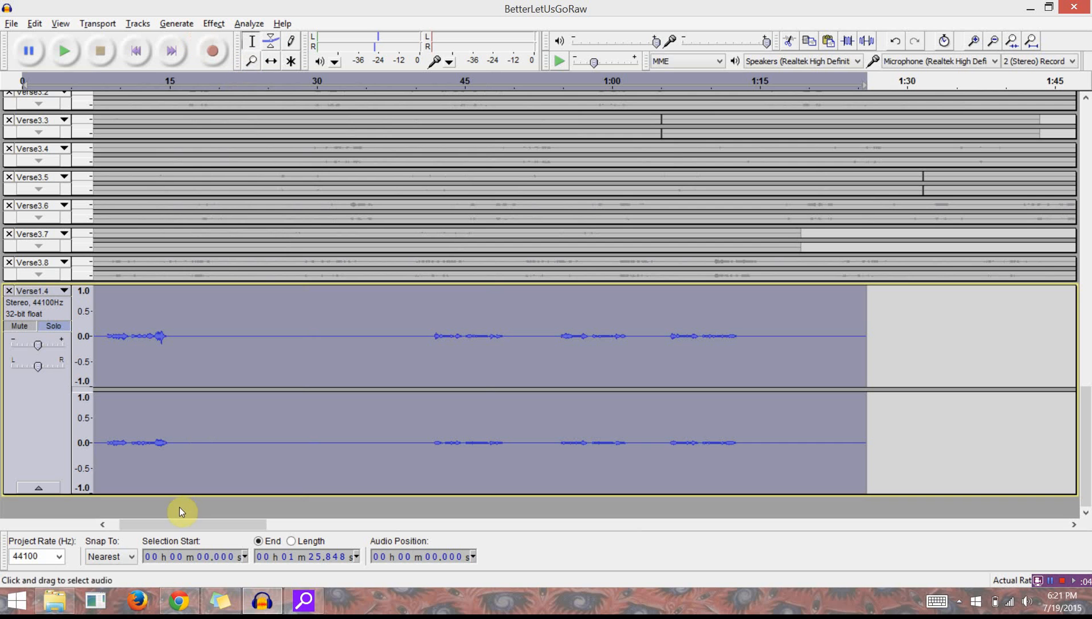
left_click(168, 344)
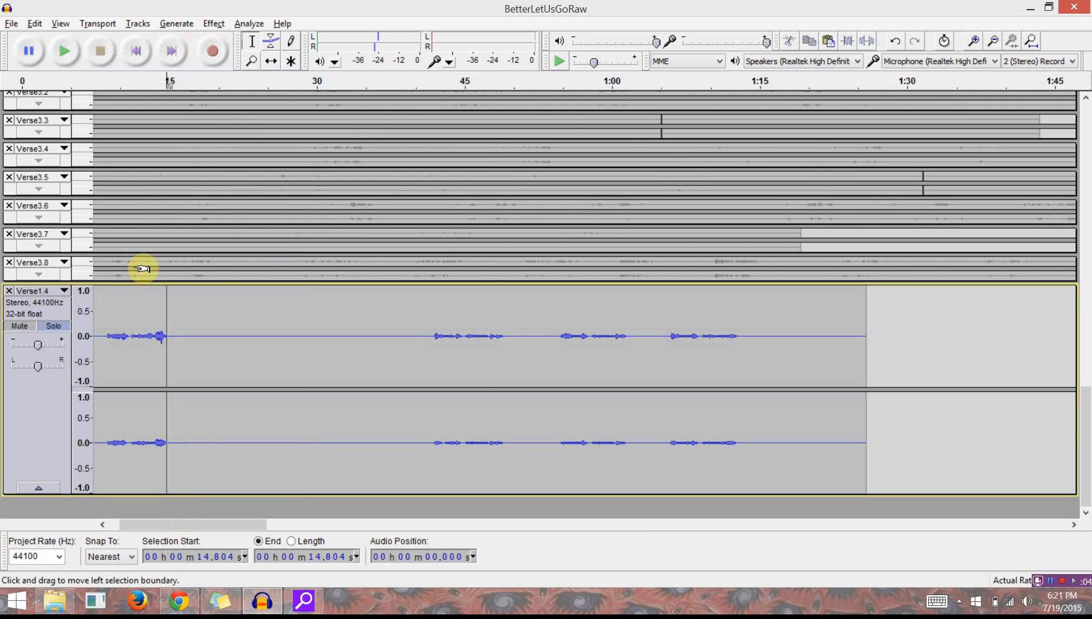
key("Right")
key("shift+Left")
key("shift+Left")
key("shift+Left")
key("shift+Left")
key("shift+Left")
key("shift+Left")
key("shift+Left")
key("shift+Left")
key("shift+Left")
key("shift+Left")
key("shift+Left")
key("shift+Left")
key("shift+Left")
key("shift+Left")
key("shift+Left")
key("shift+Left")
key("shift+Left")
key("shift+Left")
key("shift+Left")
key("shift+Left")
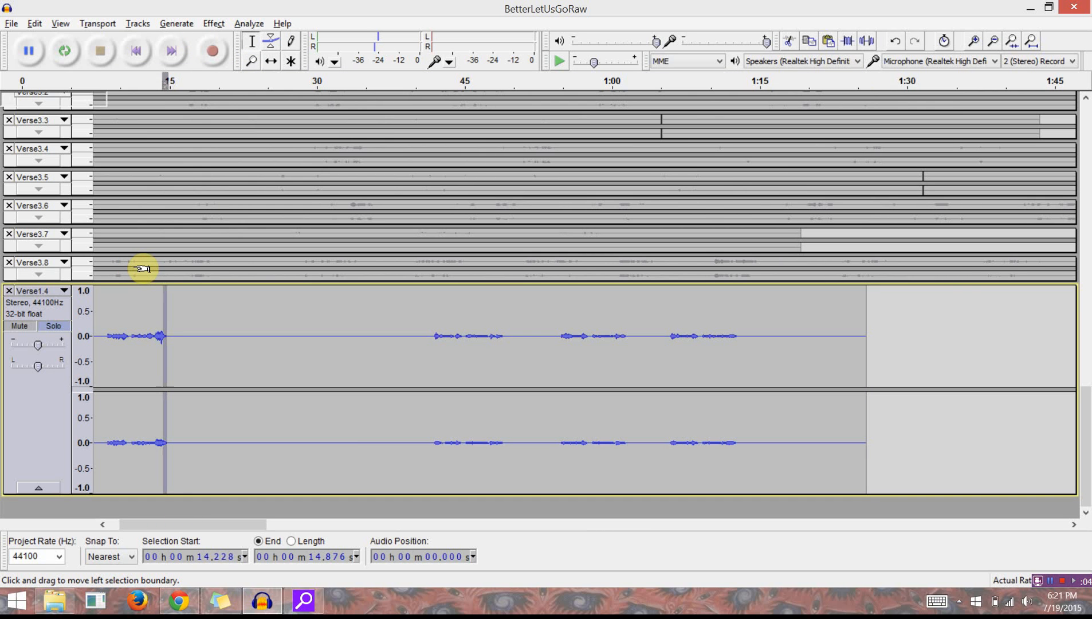
key("shift+Left")
key("shift+Left")
key("shift+Left")
key("shift+Left")
key("shift+Left")
key("shift+Left")
key("shift+Left")
key("shift+Left")
key("shift+Left")
key("shift+Left")
key("shift+Left")
key("shift+Left")
key("shift+Left")
key("shift+Left")
key("shift+Left")
key("shift+Left")
key("shift+Left")
key("shift+Left")
key("shift+Left")
key("shift+Left")
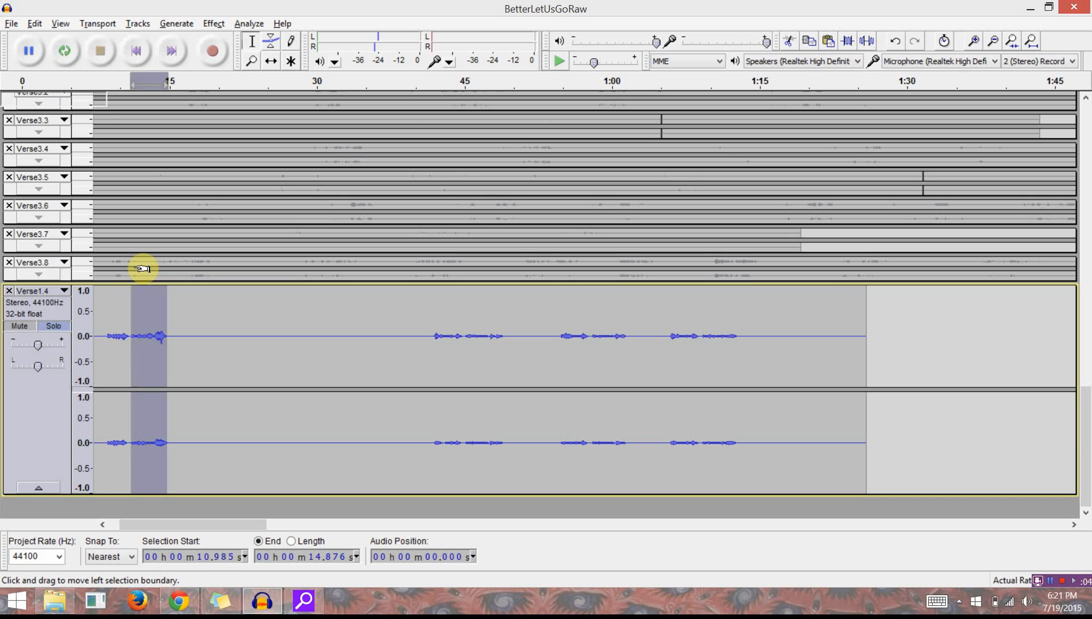
key("shift+Left")
key("shift+Left")
key("shift+Left")
key("shift+Left")
key("shift+Left")
key("shift+Left")
key("shift+Left")
key("shift+Left")
key("shift+Left")
key("shift+Left")
key("shift+Left")
key("shift+Left")
key("shift+Left")
key("shift+Left")
key("shift+Left")
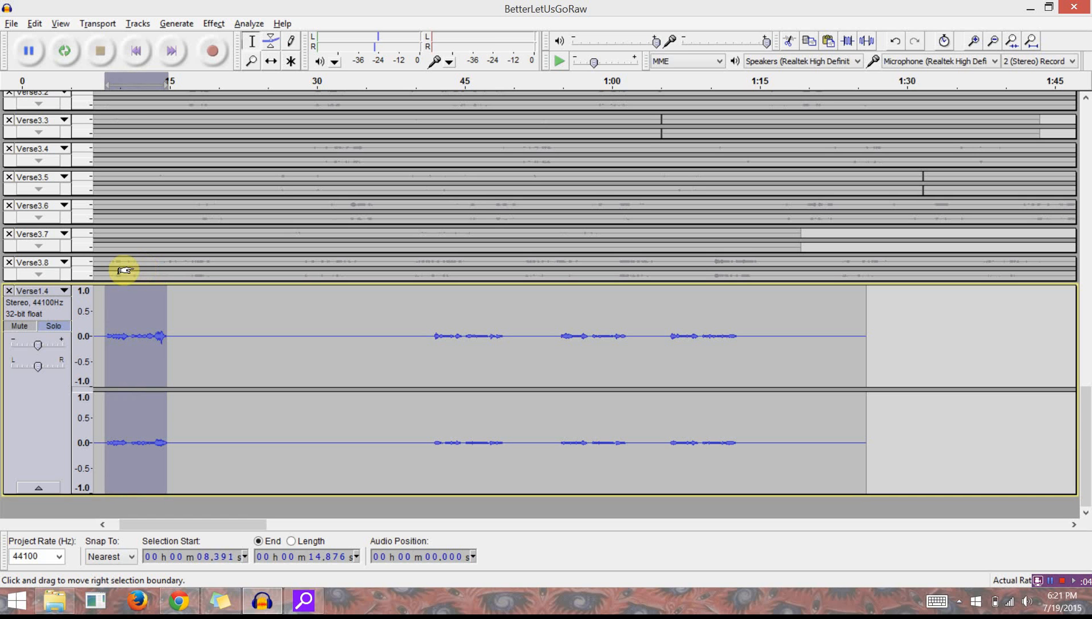
key("shift+Right")
key("shift+Right")
key("Delete")
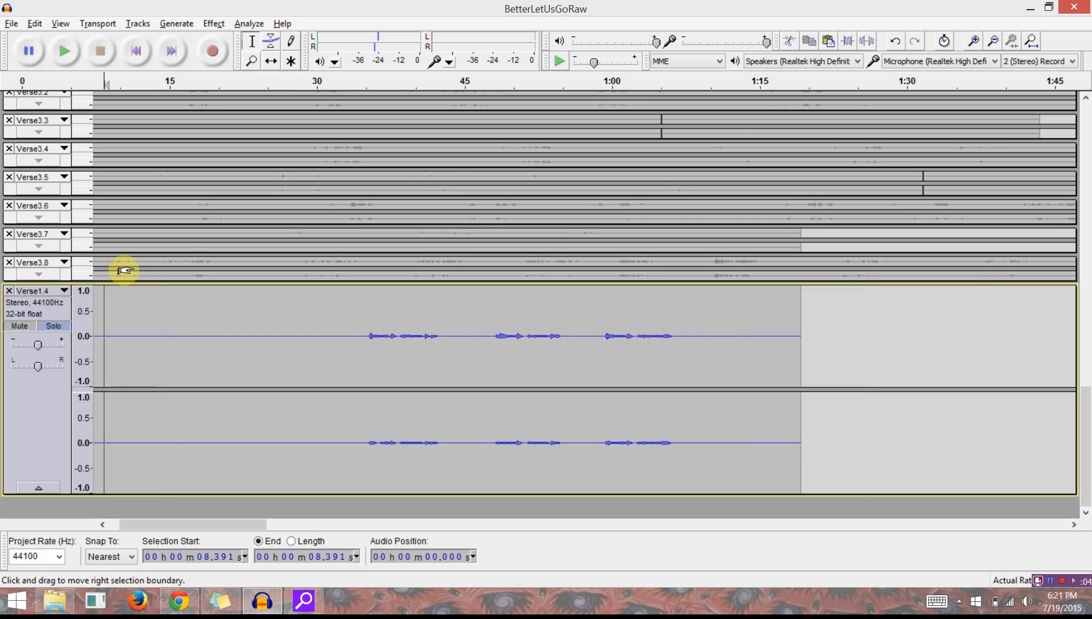
Delete the opening phrase from 0 to about 5.5 s in the expanded Verse1.4 track.
left_click(118, 46)
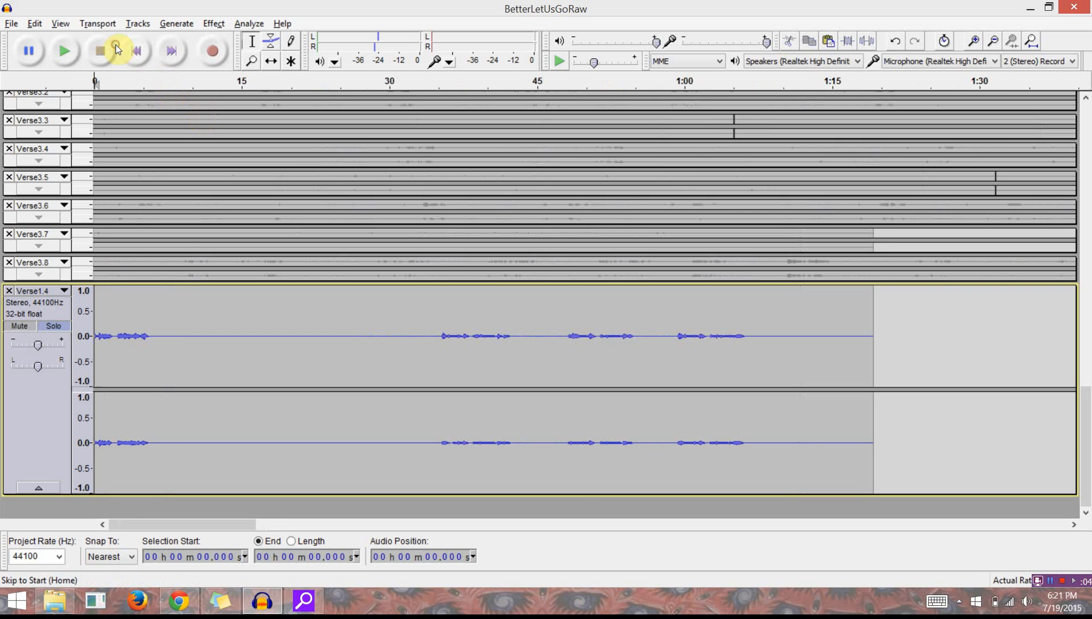
key("shift+Right")
key("shift+Right")
key("shift+Right")
key("shift+Right")
key("shift+Right")
key("shift+Right")
key("shift+Right")
key("shift+Right")
key("shift+Right")
key("shift+Right")
key("shift+Right")
key("shift+Right")
key("shift+Right")
key("shift+Right")
key("shift+Right")
key("shift+Right")
key("shift+Right")
key("shift+Right")
key("shift+Right")
key("shift+Right")
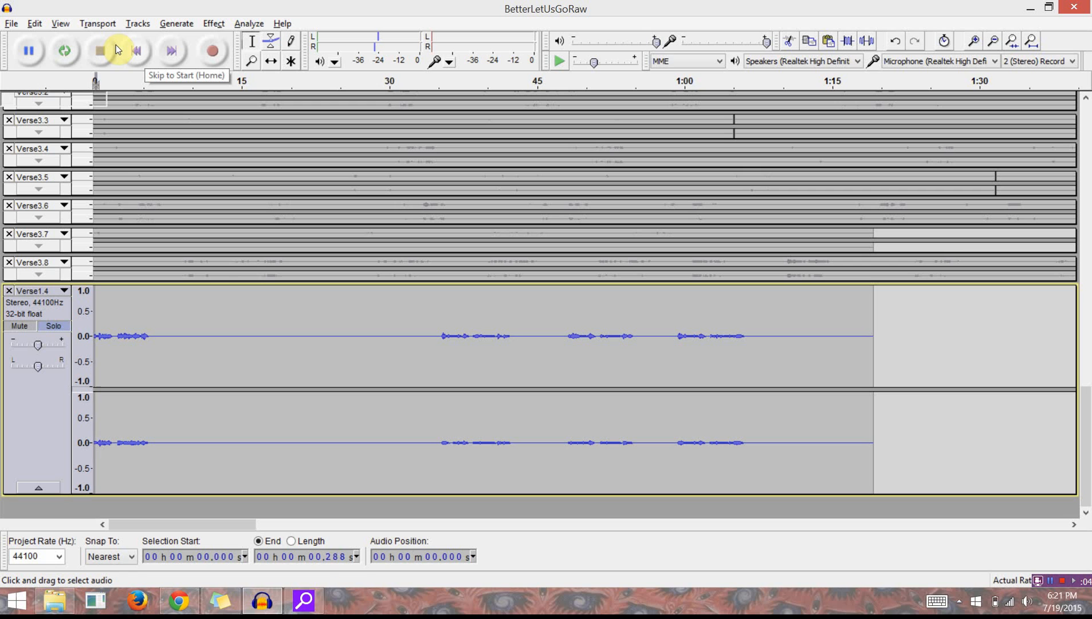
key("shift+Right")
key("shift+Right")
key("shift+Right")
key("shift+Right")
key("shift+Right")
key("shift+Right")
key("shift+Right")
key("shift+Right")
key("shift+Right")
key("shift+Right")
key("shift+Right")
key("shift+Right")
key("shift+Right")
key("shift+Right")
key("shift+Right")
key("shift+Right")
key("shift+Right")
key("shift+Right")
key("shift+Right")
key("shift+Right")
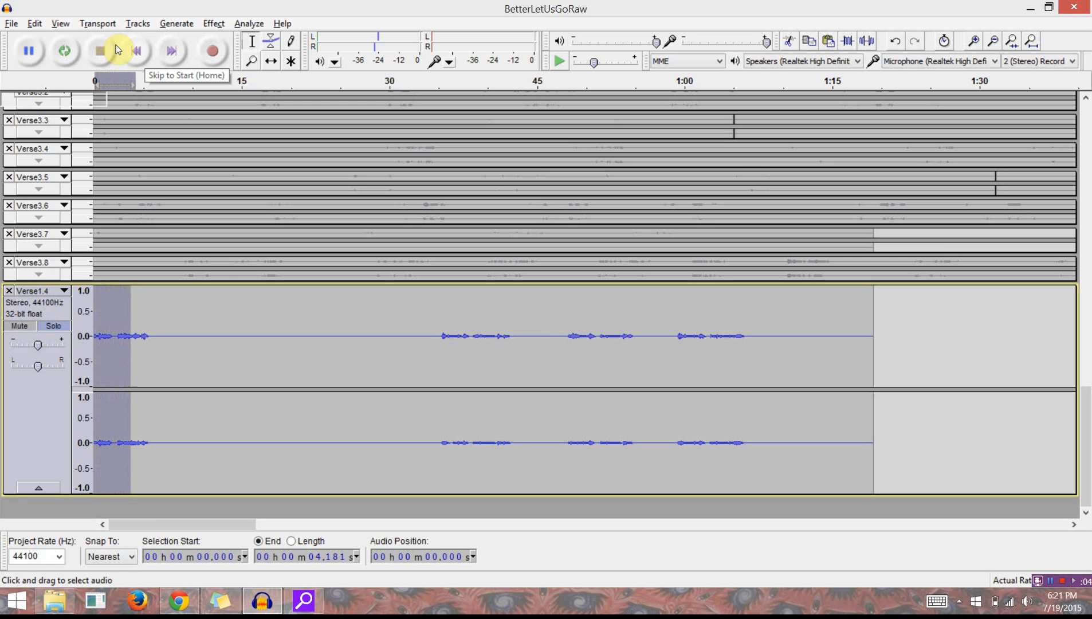
key("shift+Right")
key("shift+Right")
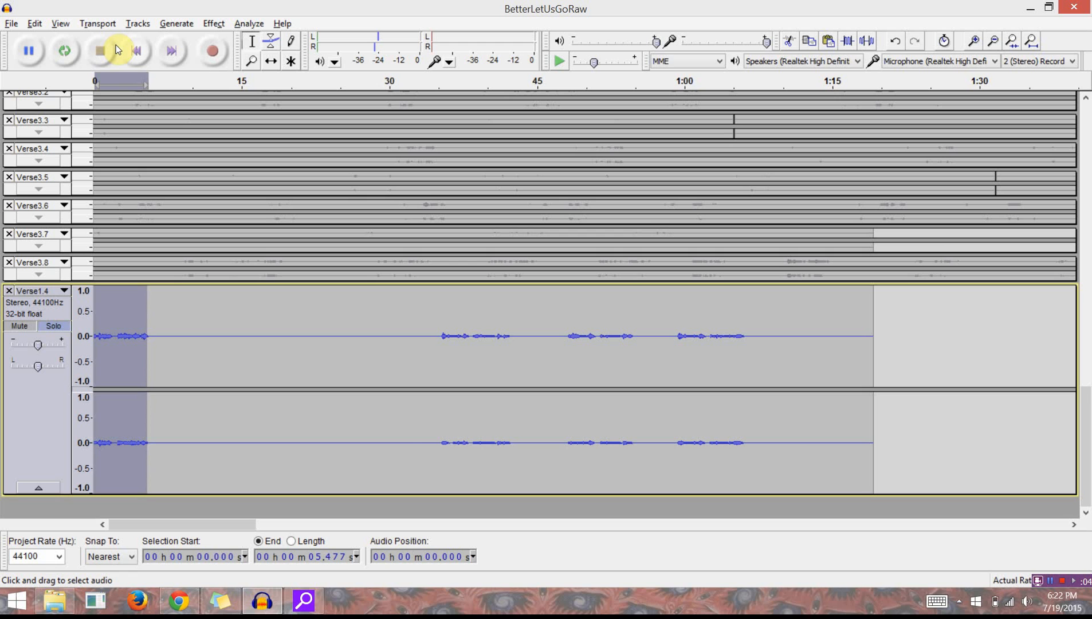
key("shift+Right")
key("Delete")
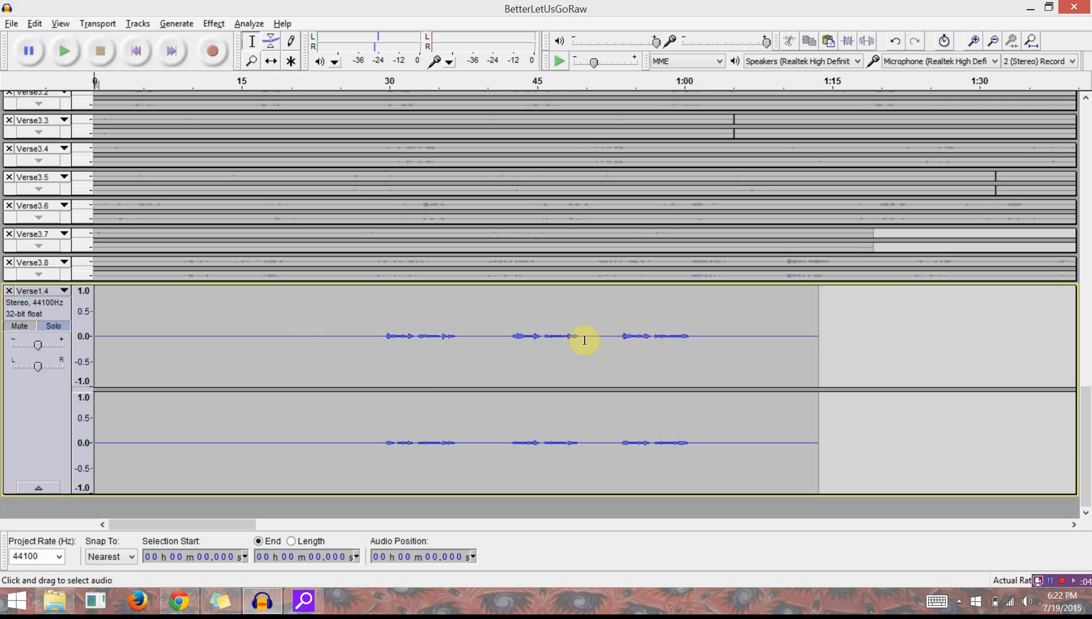
Delete the phrase at about 42.2–49.3 s in Verse1.4 and, in the shortened track, the one at about 46.2–53.9 s.
left_click_drag(578, 337, 509, 342)
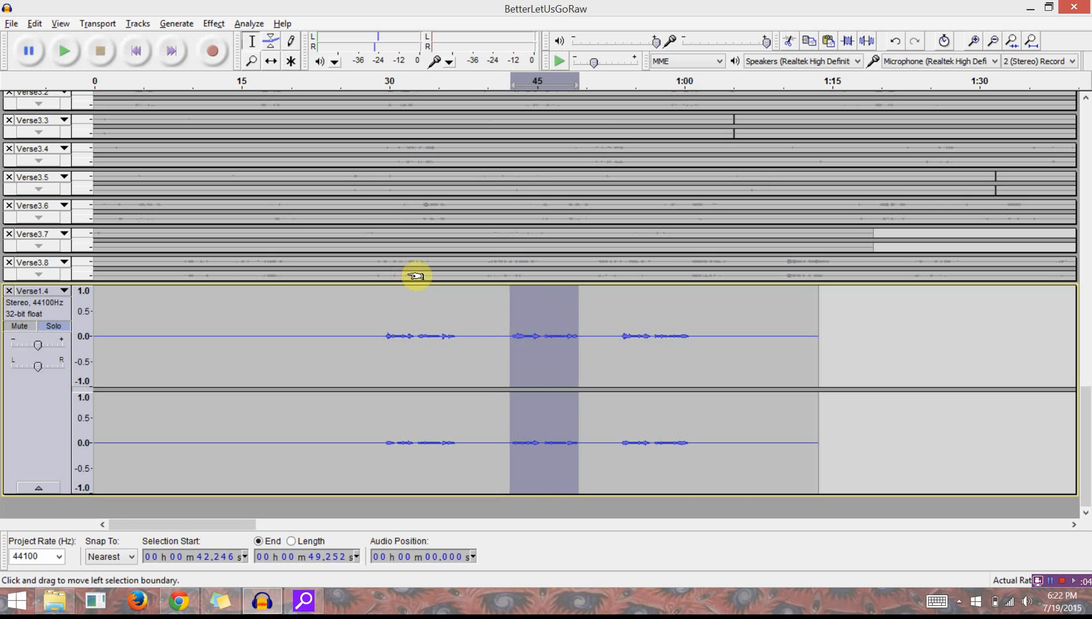
key("Delete")
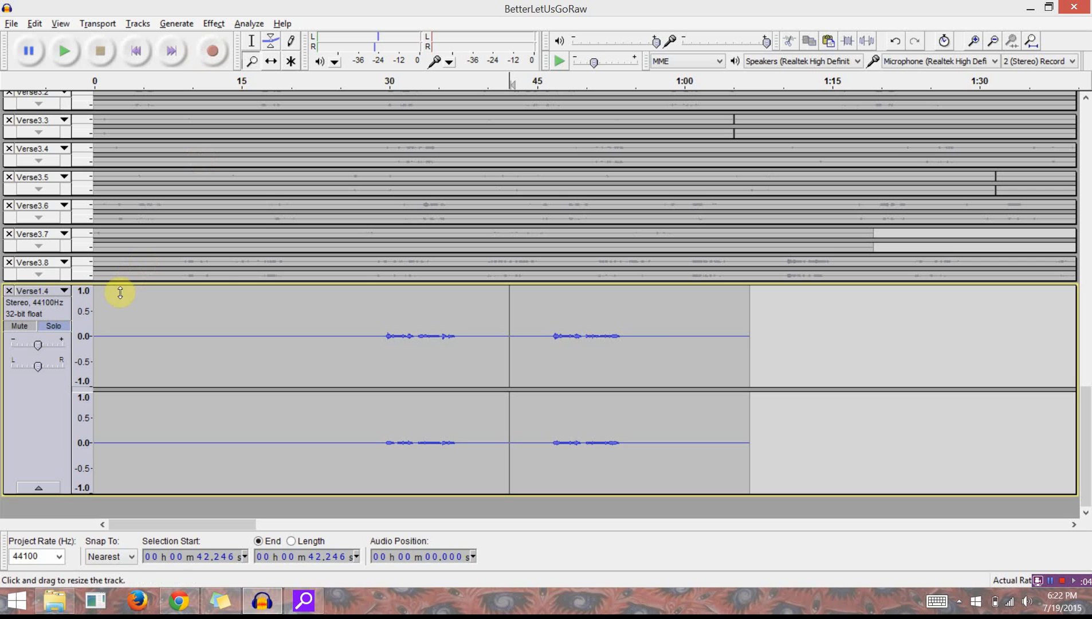
left_click(89, 337)
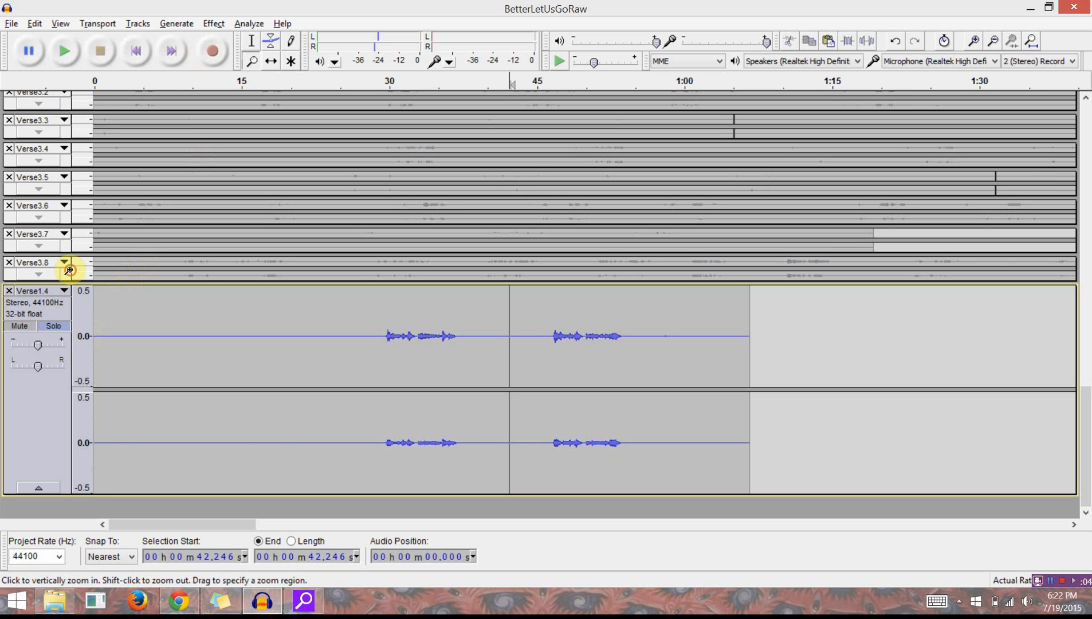
left_click(69, 271)
left_click(69, 271)
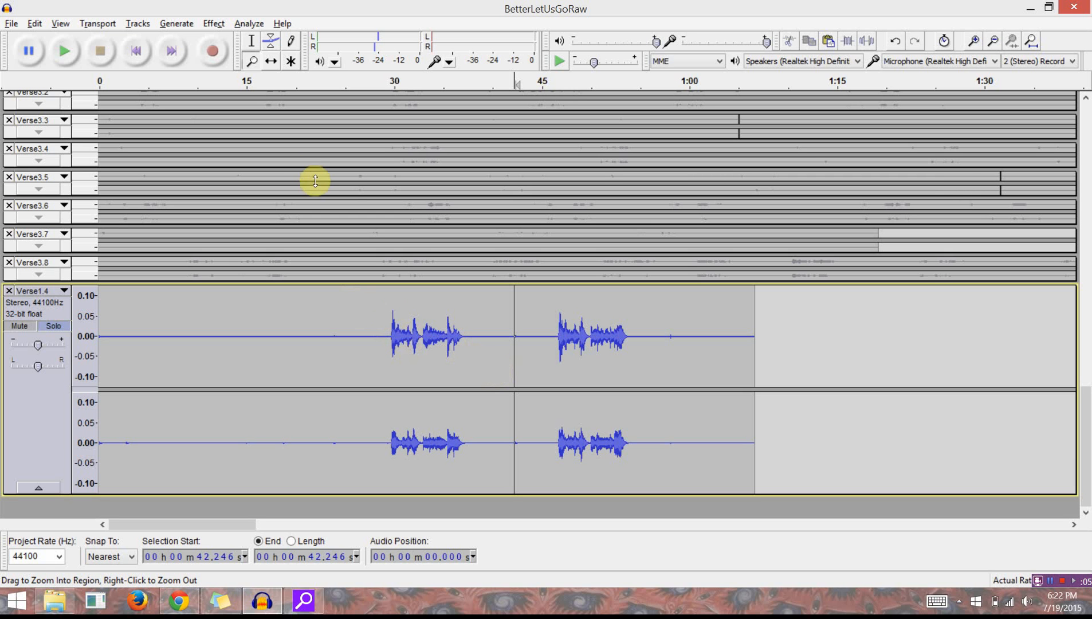
left_click(252, 41)
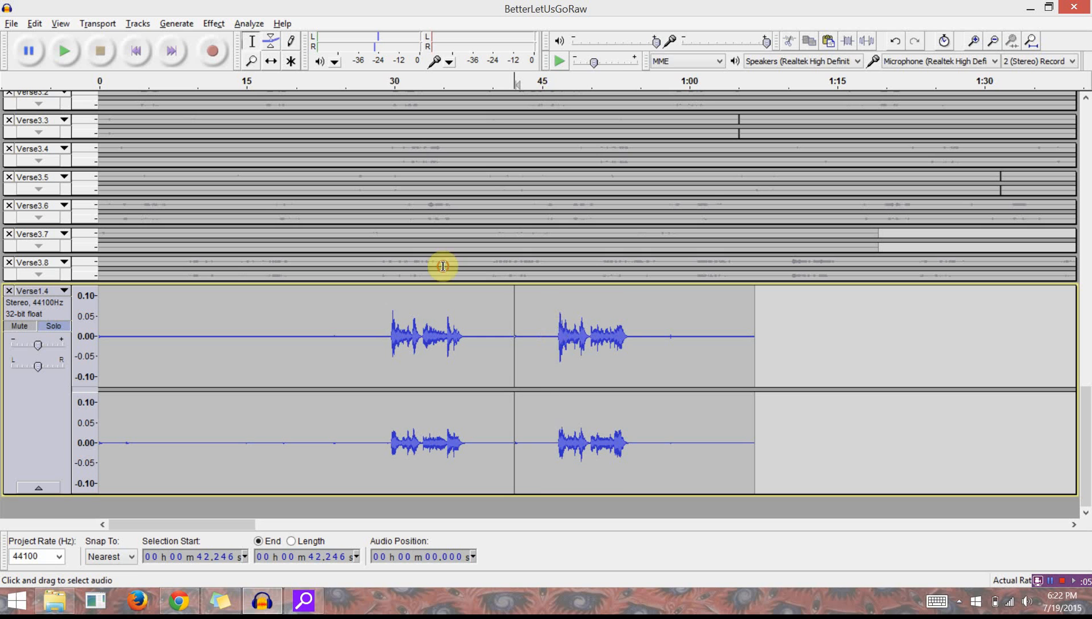
left_click_drag(554, 338, 629, 345)
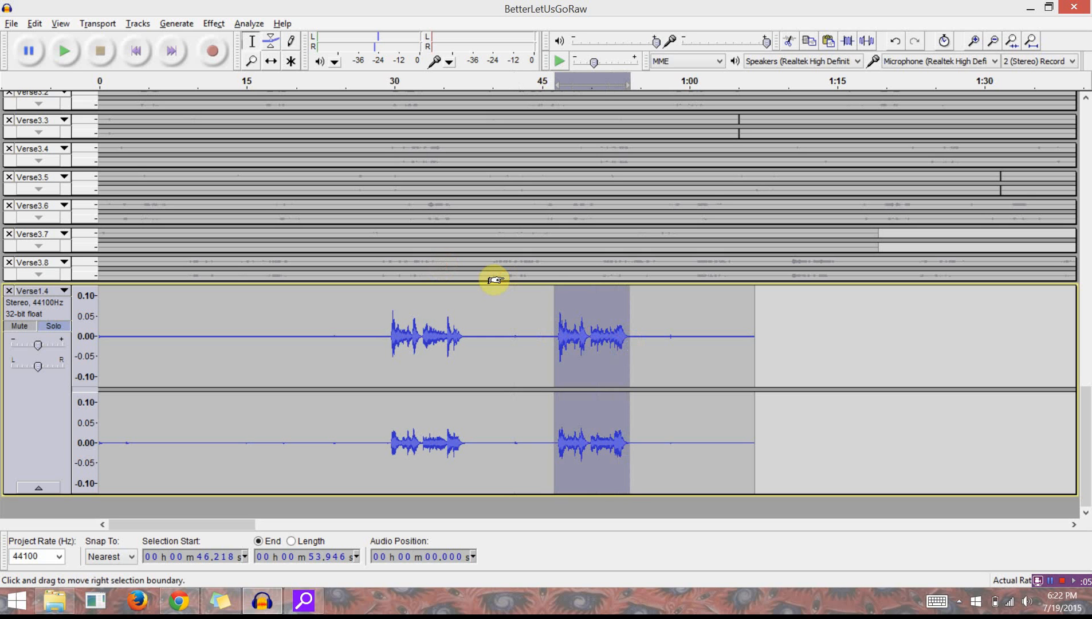
key("Delete")
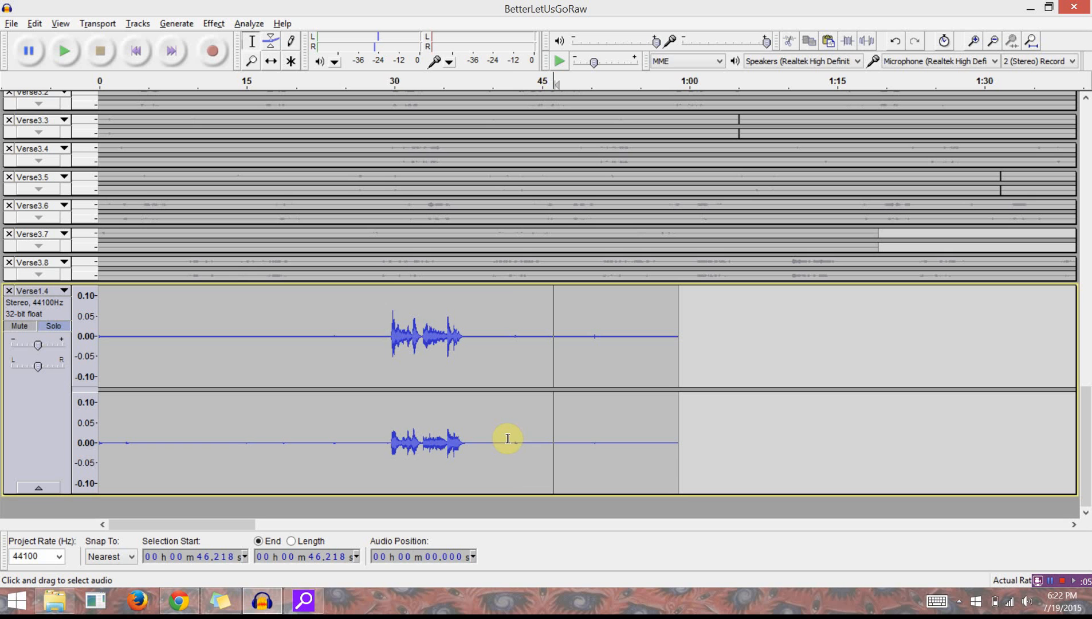
Delete the small noise from about 42.0 to 42.6 s in the Verse1.4 track.
left_click(513, 440)
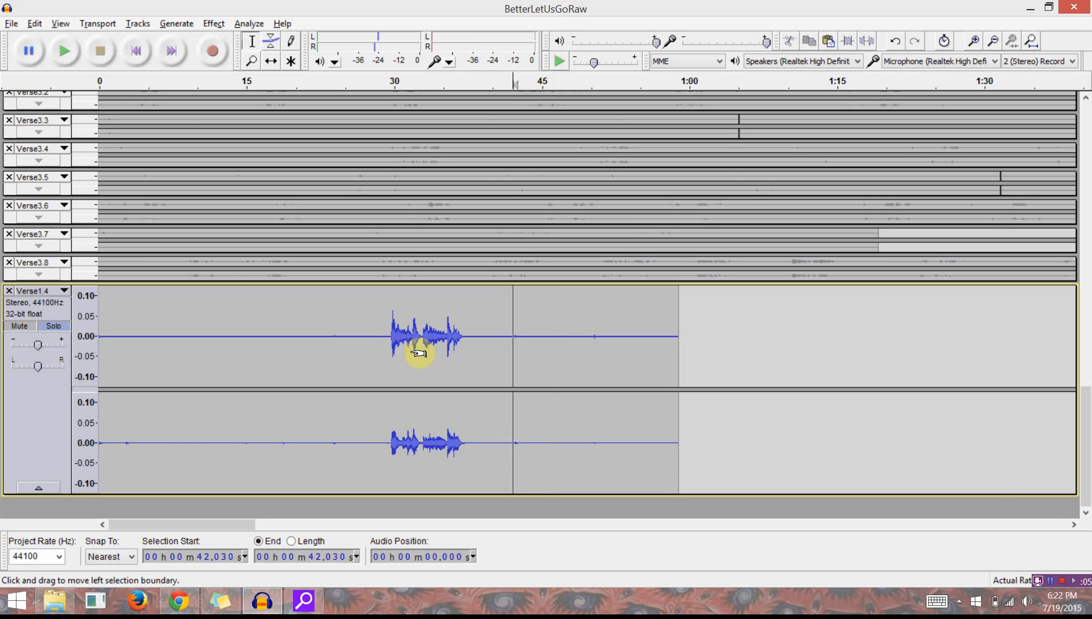
key("shift+Right")
key("shift+Right")
key("shift+Right")
key("shift+Right")
key("shift+Right")
key("shift+Right")
key("shift+Right")
key("shift+Right")
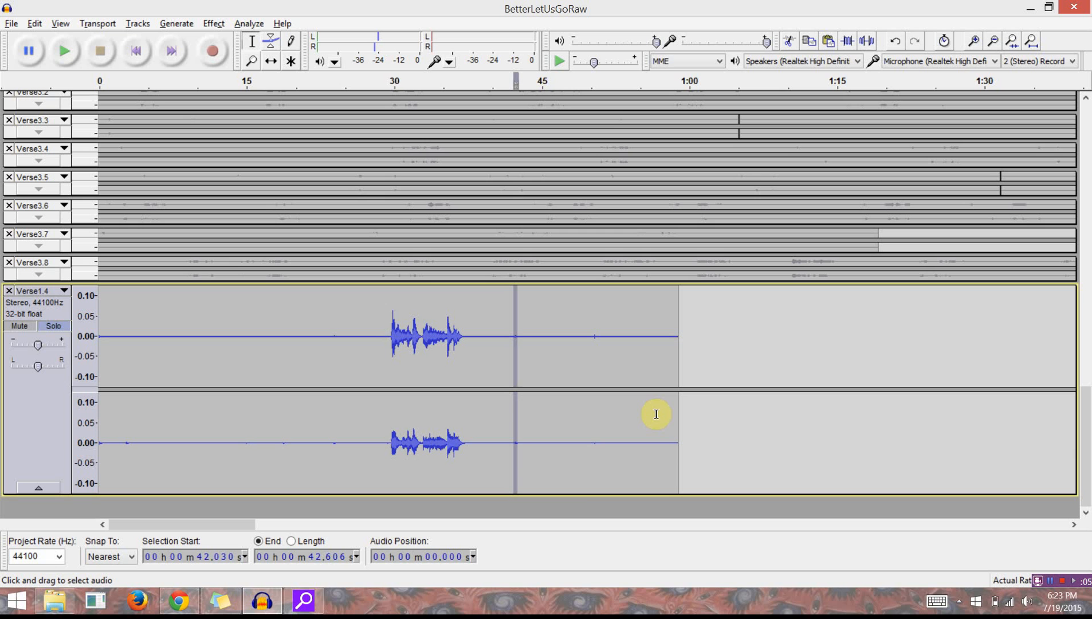
key("Delete")
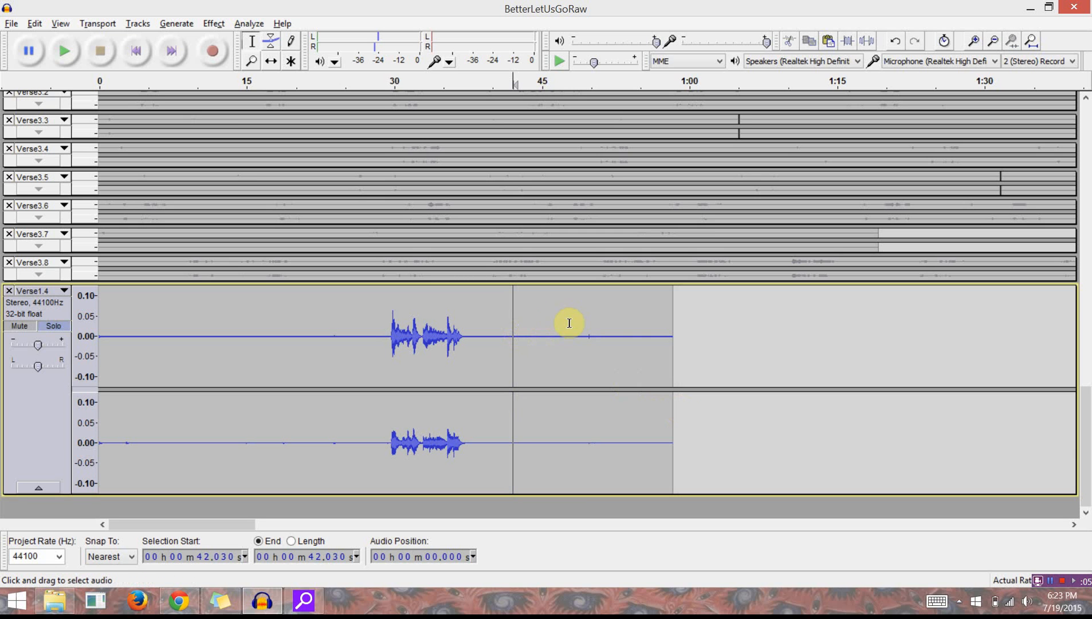
Delete the small noises at about 49.5–50.2 s and 0–0.6 s in the Verse1.4 track.
left_click_drag(586, 333, 593, 334)
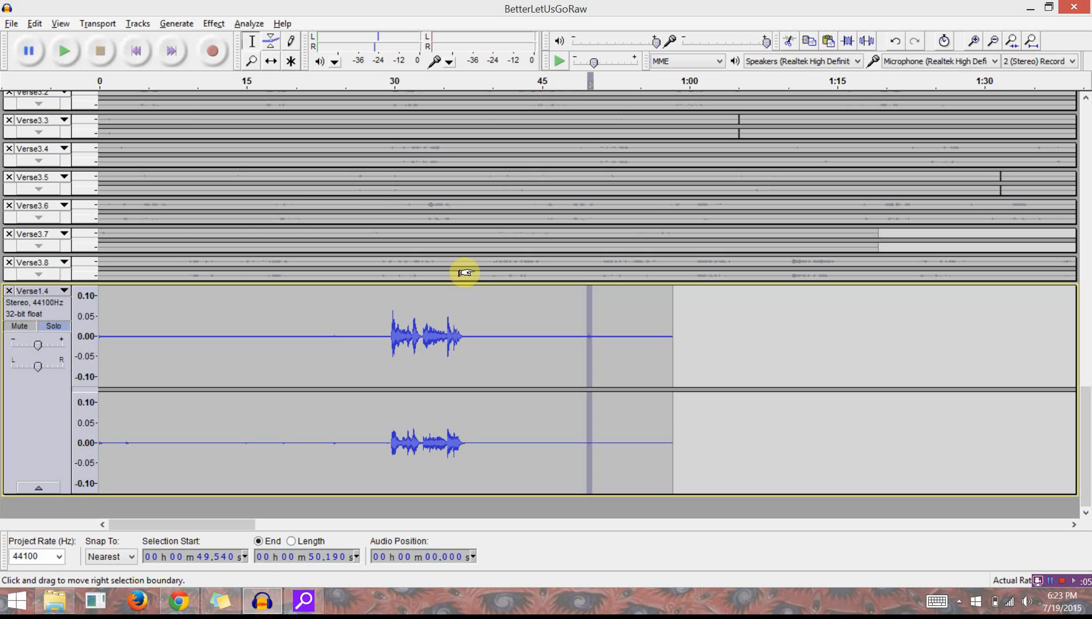
key("Delete")
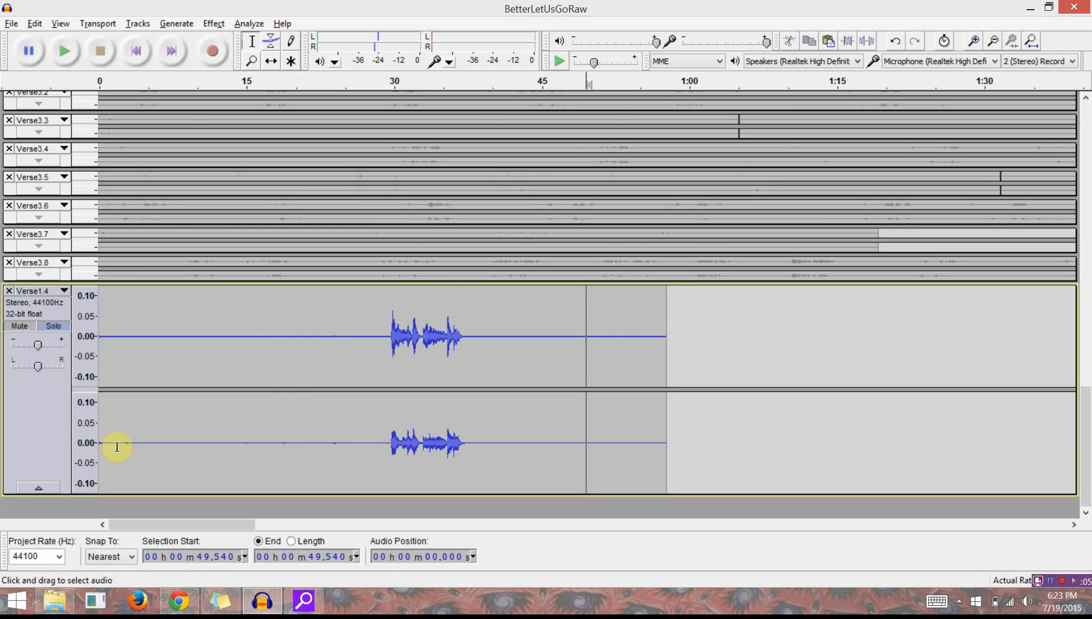
left_click_drag(105, 446, 100, 447)
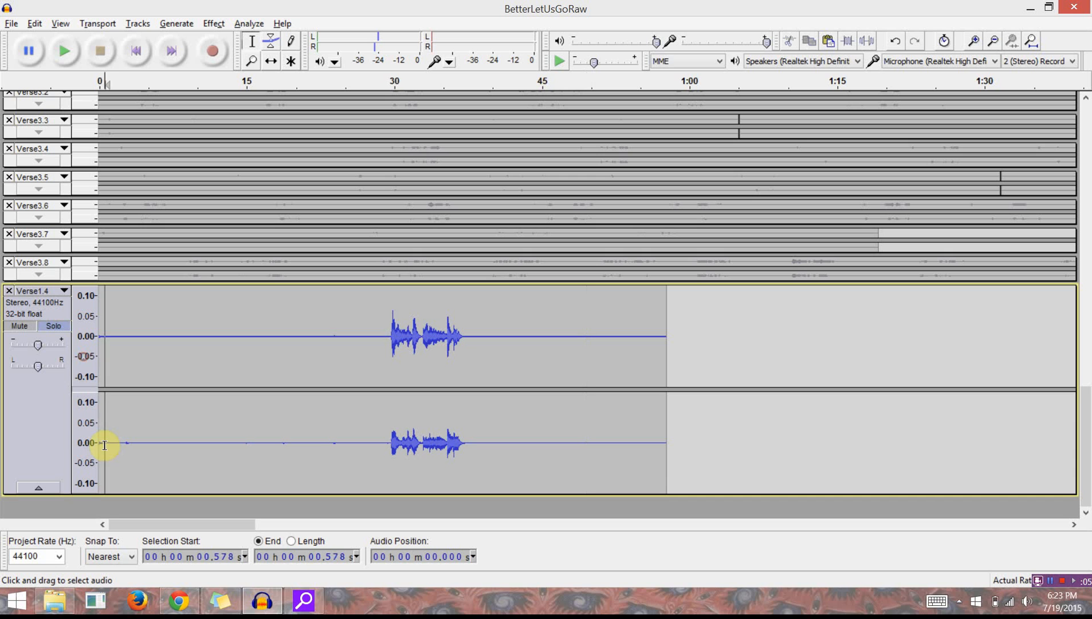
key("Delete")
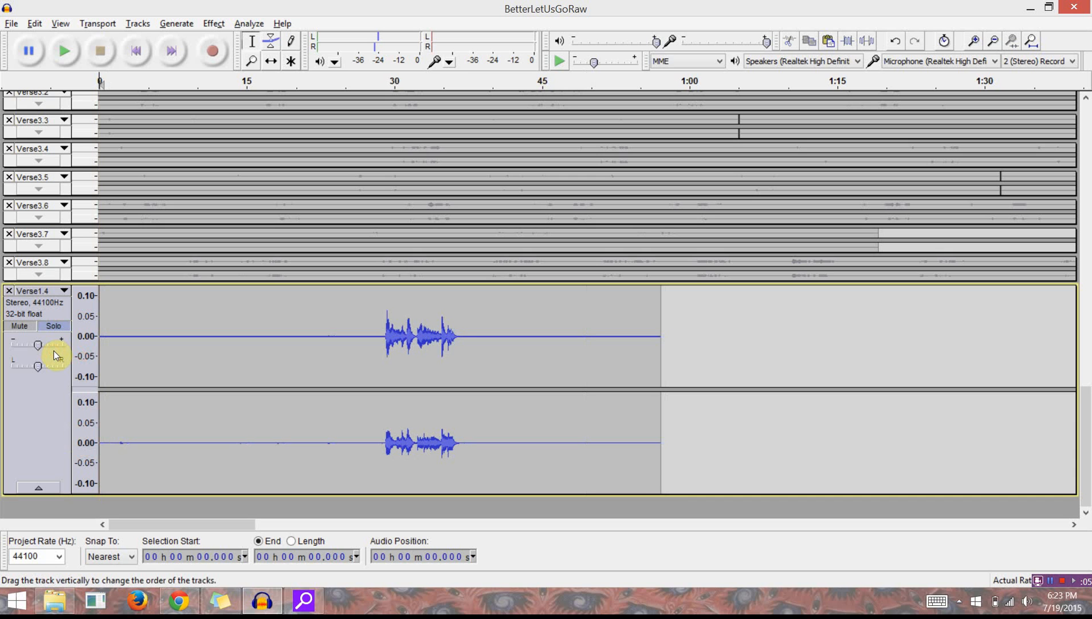
Delete the small noise from about 1.95 to 2.46 s in the Verse1.4 track.
key("Right")
key("Right")
key("Right")
key("Right")
key("Right")
key("Right")
key("Right")
key("Right")
key("Right")
key("Right")
key("Right")
key("Right")
key("Left")
key("Left")
key("Left")
key("Left")
key("Left")
key("Left")
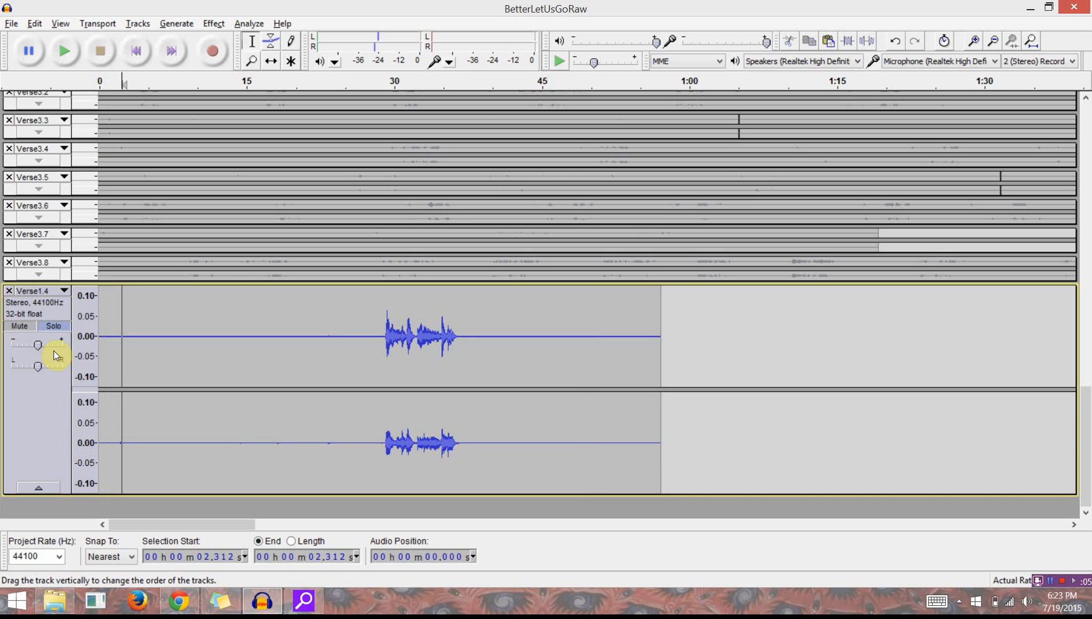
key("shift+Left")
key("shift+Right")
key("shift+Right")
key("shift+Right")
key("shift+Right")
key("shift+Right")
key("shift+Right")
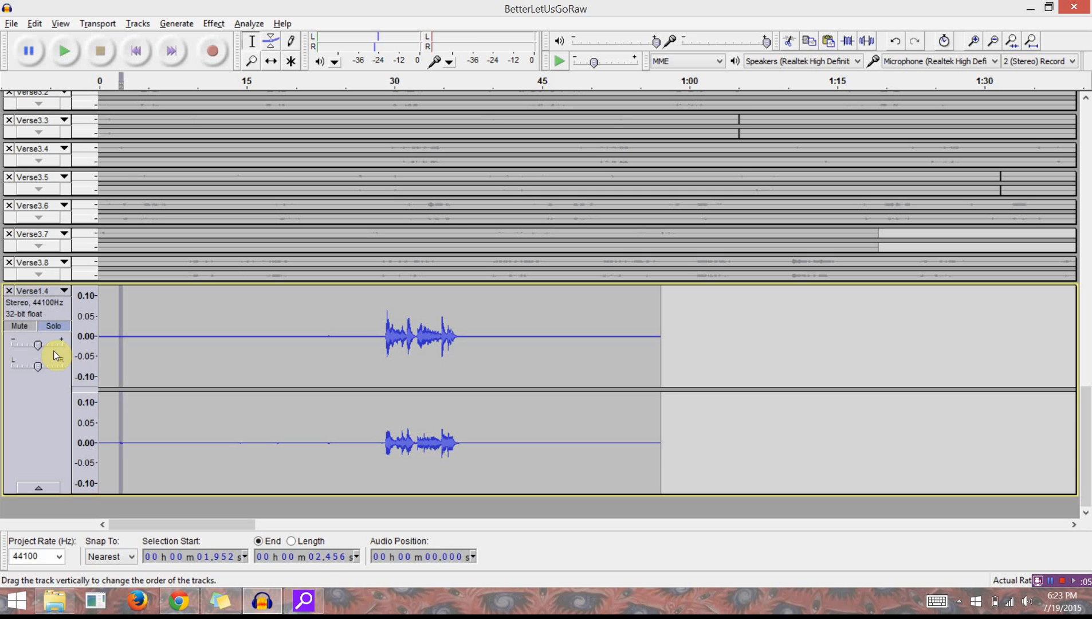
key("Delete")
Delete the small noise from about 13.65 to 14.01 s in the Verse1.4 track.
key("Right")
key("Right")
key("Right")
key("Right")
key("Right")
key("Right")
key("Right")
key("Right")
key("Right")
key("Right")
key("Right")
key("Right")
key("Right")
key("Right")
key("Right")
key("Right")
key("Right")
key("Right")
key("Right")
key("Right")
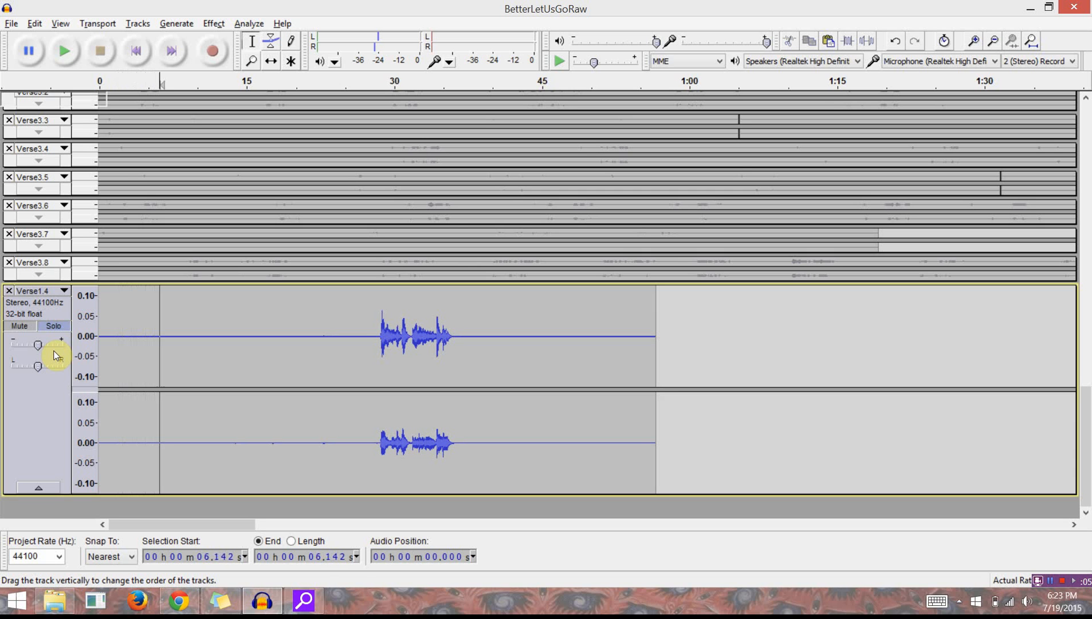
key("Right")
key("Right")
key("Right")
key("Right")
key("Right")
key("Right")
key("Right")
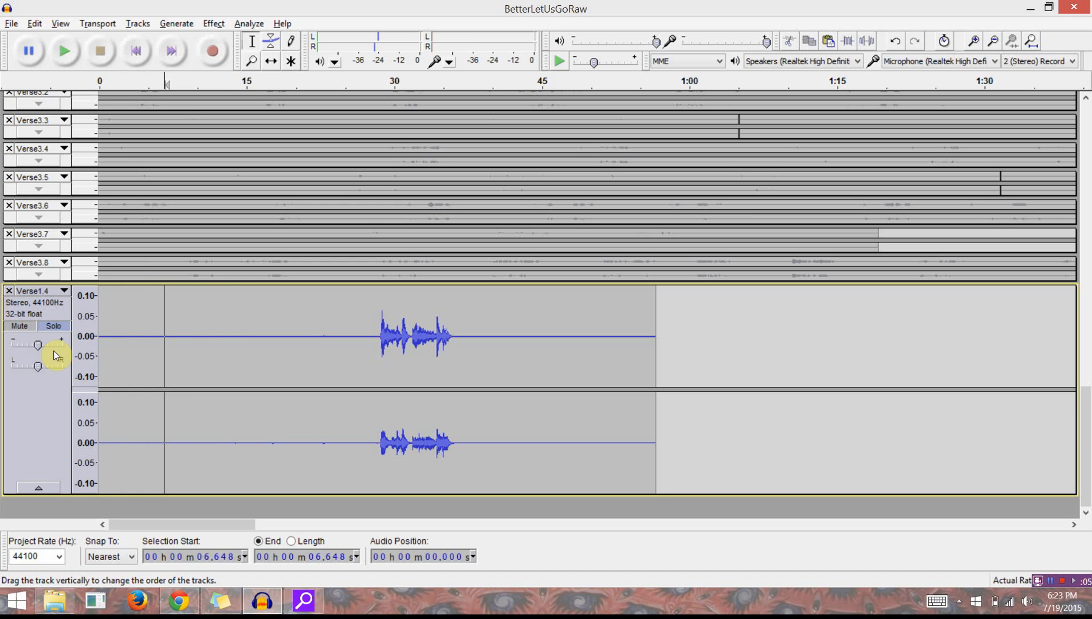
key("Right")
key("Right")
key("Right")
key("Right")
key("Right")
key("Right")
key("Right")
key("Right")
key("Right")
key("Right")
key("Right")
key("Right")
key("Right")
key("Right")
key("Right")
key("Right")
key("Right")
key("Right")
key("Right")
key("Right")
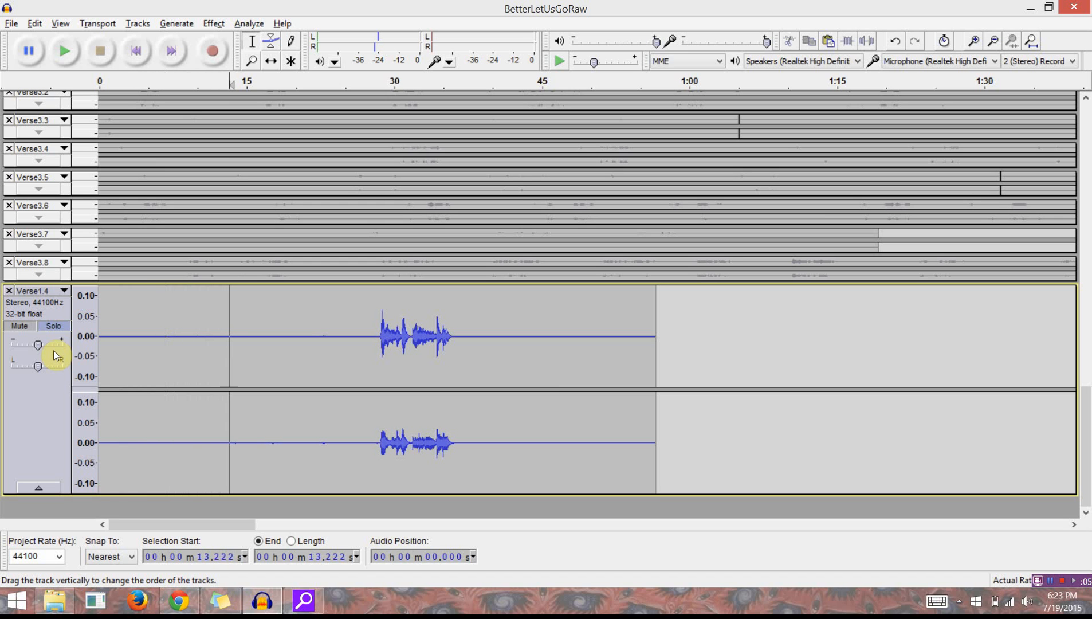
key("shift+Right")
key("shift+Right")
key("shift+Right")
key("shift+Right")
key("shift+Right")
key("shift+Right")
key("shift+Right")
key("shift+Right")
key("shift+Right")
key("shift+Right")
key("shift+Right")
key("shift+Right")
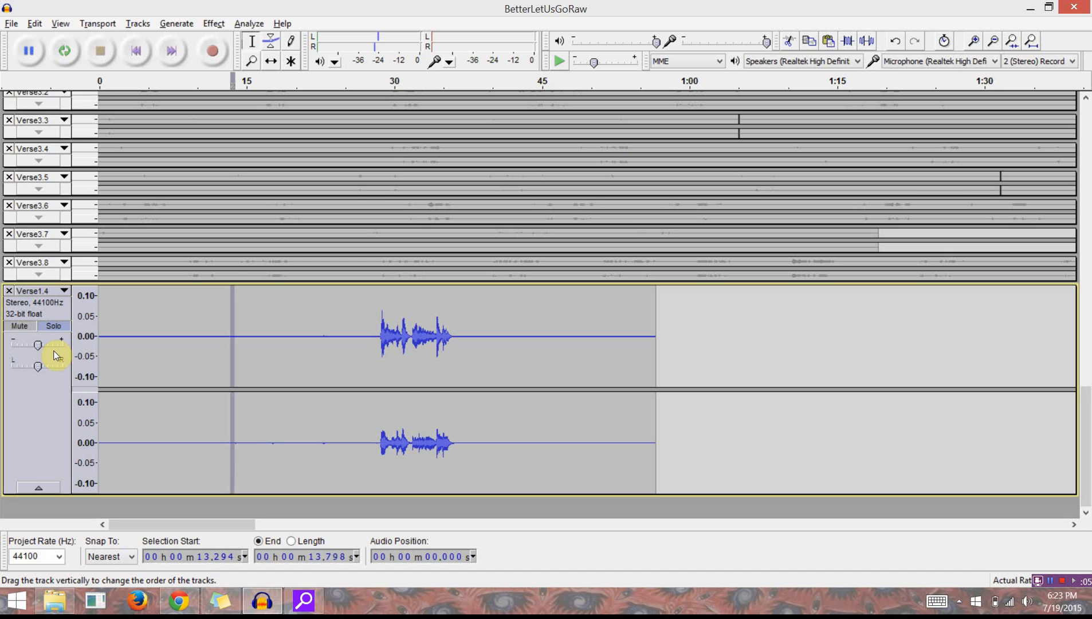
key("ctrl+shift+Right")
key("ctrl+shift+Right")
key("ctrl+shift+Right")
key("ctrl+shift+Right")
key("ctrl+shift+Right")
key("ctrl+shift+Right")
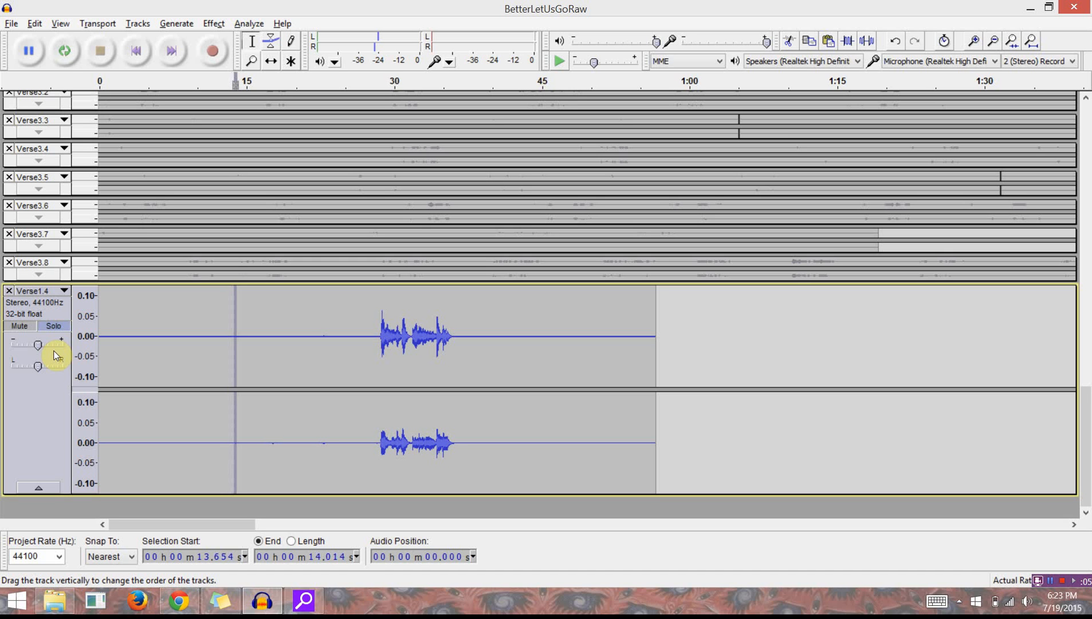
key("Delete")
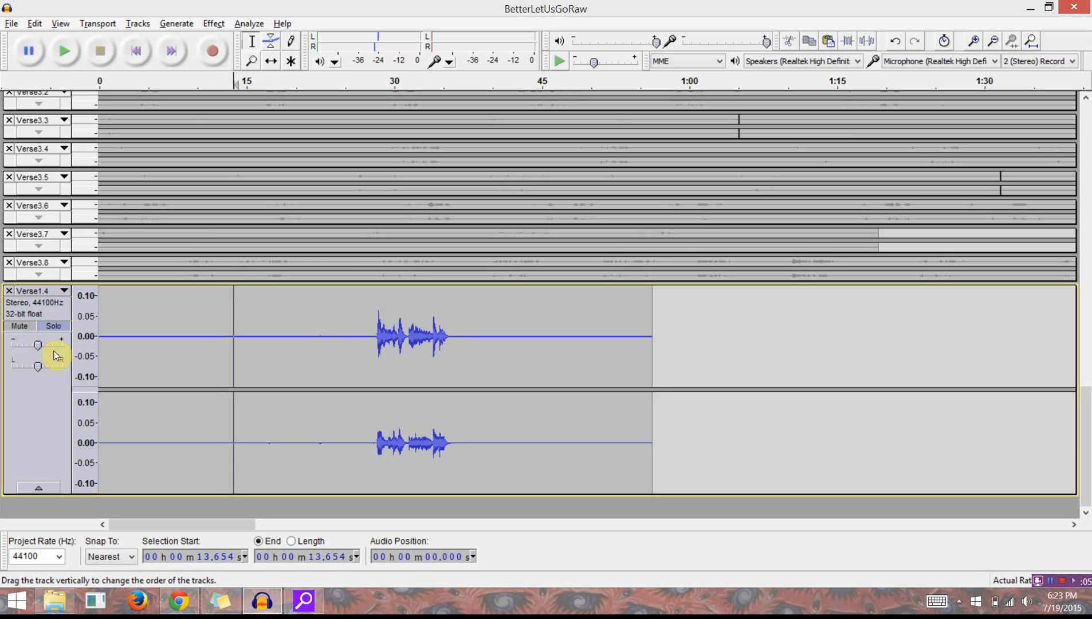
Delete the small noise from about 17.05 to 17.41 s in the Verse1.4 track.
key("Right")
key("Right")
key("Right")
key("Right")
key("Right")
key("Right")
key("Right")
key("Right")
key("Right")
key("Right")
key("Right")
key("Right")
key("Right")
key("Right")
key("Right")
key("Right")
key("Right")
key("Right")
key("Right")
key("Right")
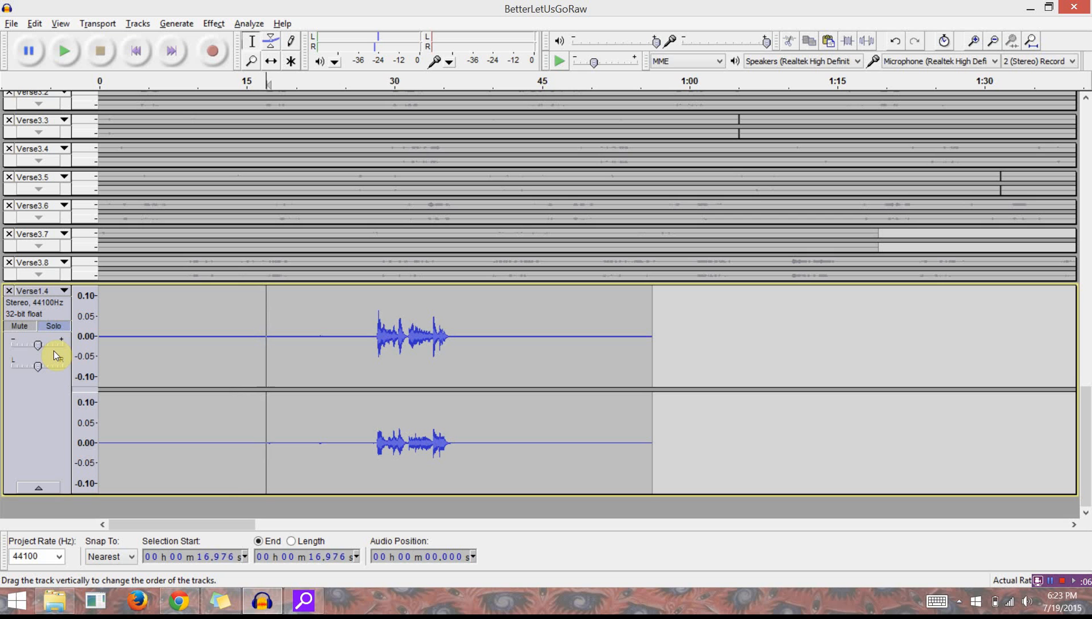
key("Right")
key("shift+Right")
key("shift+Right")
key("shift+Right")
key("shift+Right")
key("shift+Right")
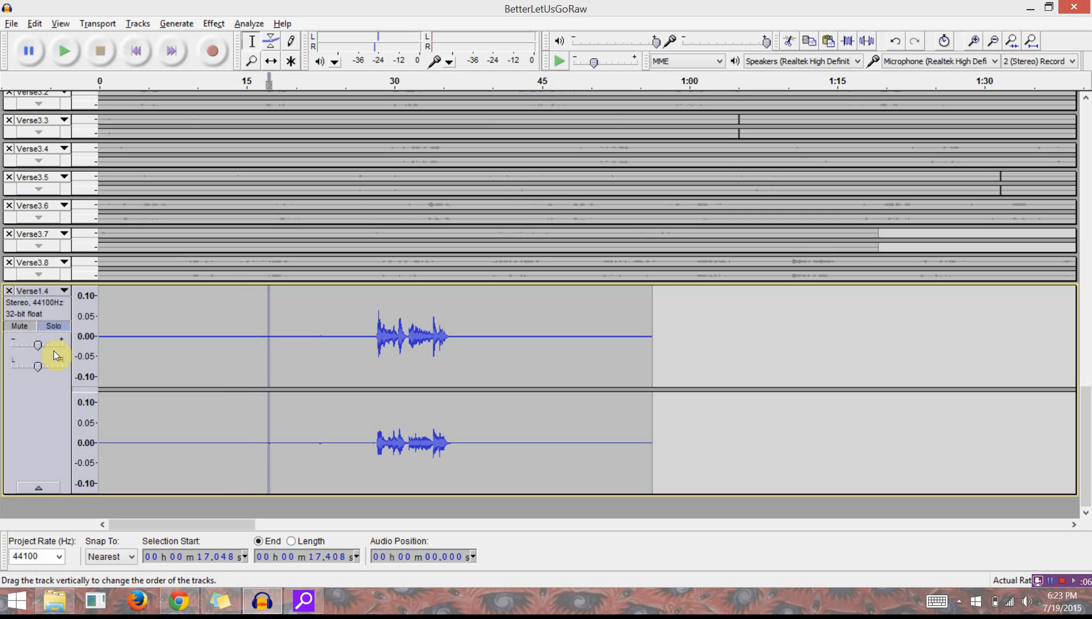
key("Delete")
Delete the small noise from about 21.82 to 22.32 s in the Verse1.4 track.
key("Right")
key("Right")
key("Right")
key("Right")
key("Right")
key("Right")
key("Right")
key("Right")
key("Right")
key("Right")
key("Right")
key("Right")
key("Right")
key("Right")
key("Right")
key("Right")
key("Right")
key("Right")
key("Right")
key("Right")
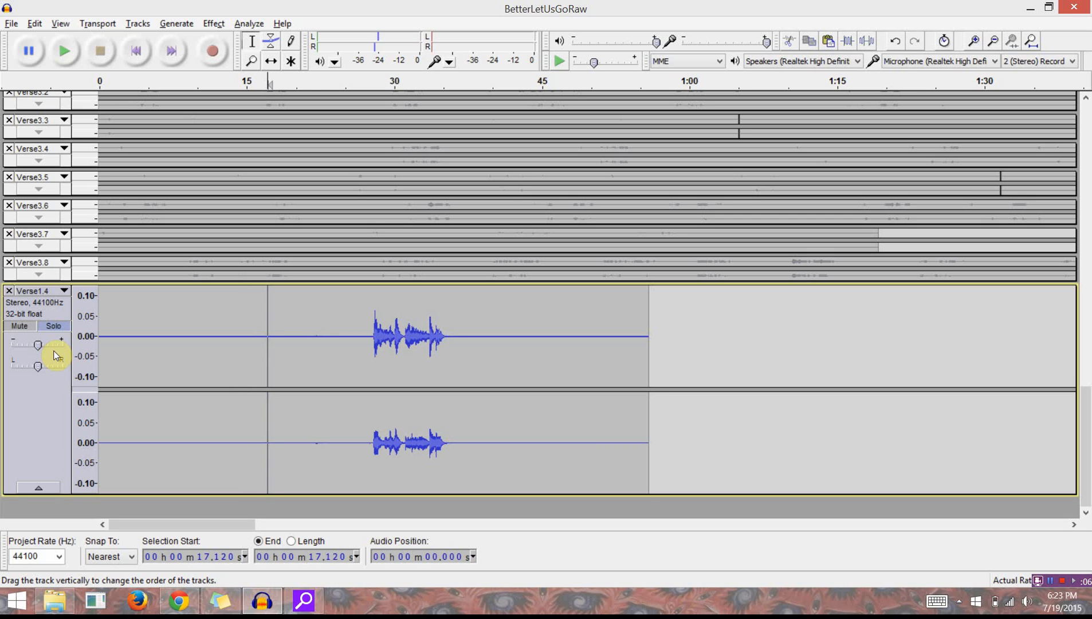
key("shift+Right")
key("shift+Right")
key("shift+Right")
key("shift+Right")
key("shift+Right")
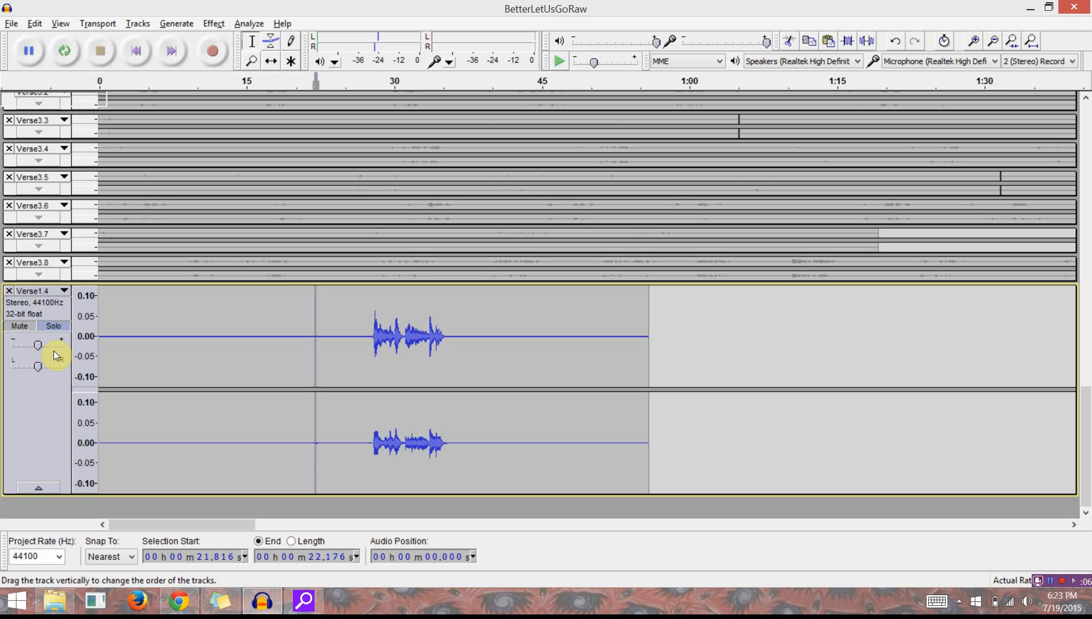
key("shift+Right")
key("shift+Right")
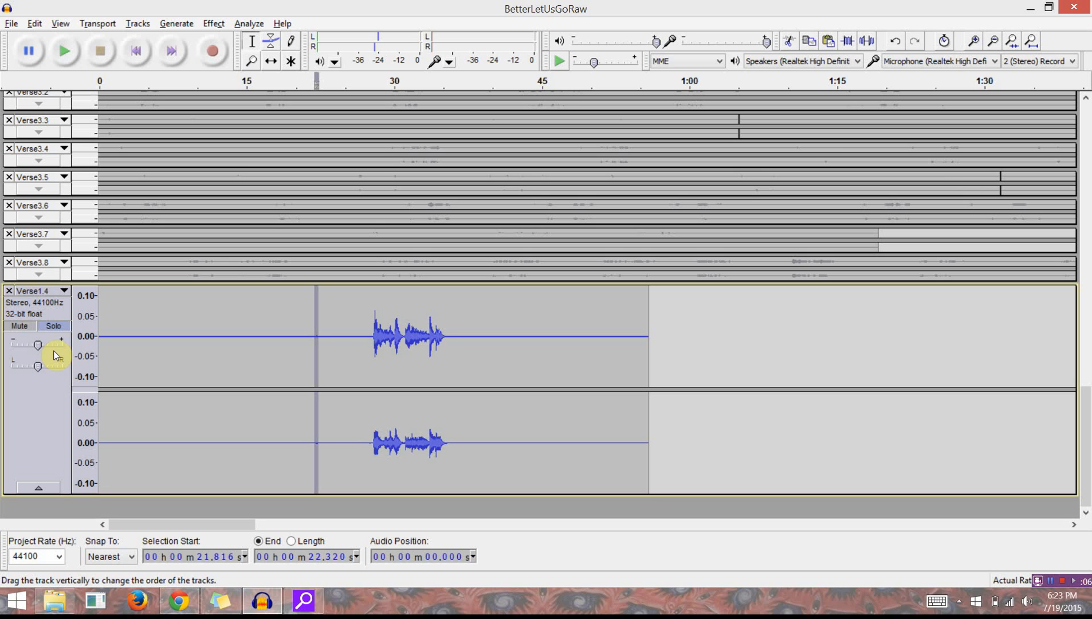
key("Delete")
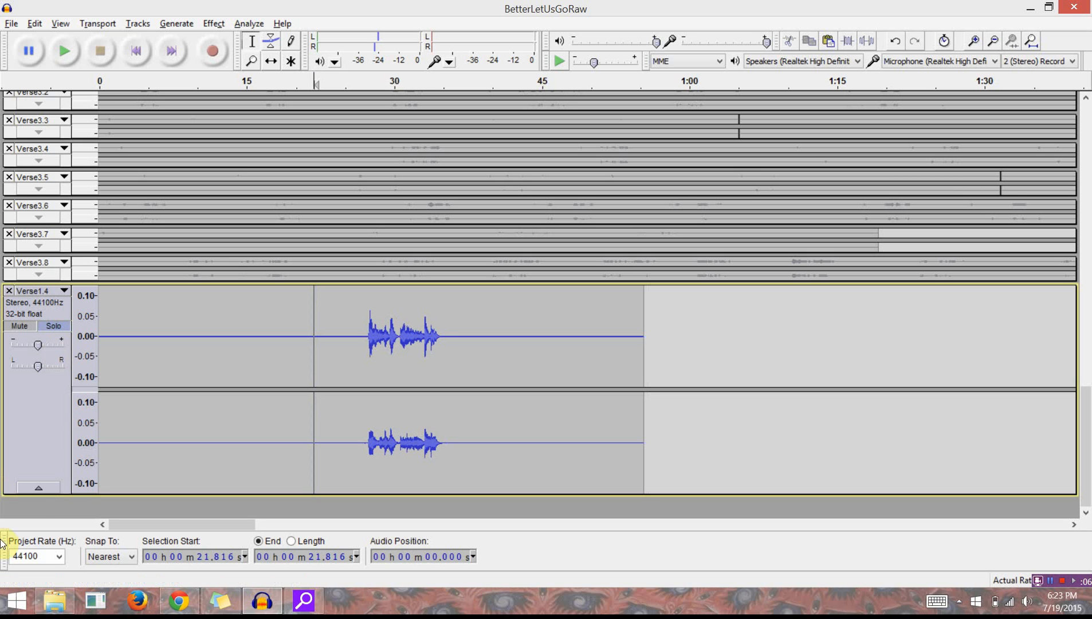
left_click(21, 339)
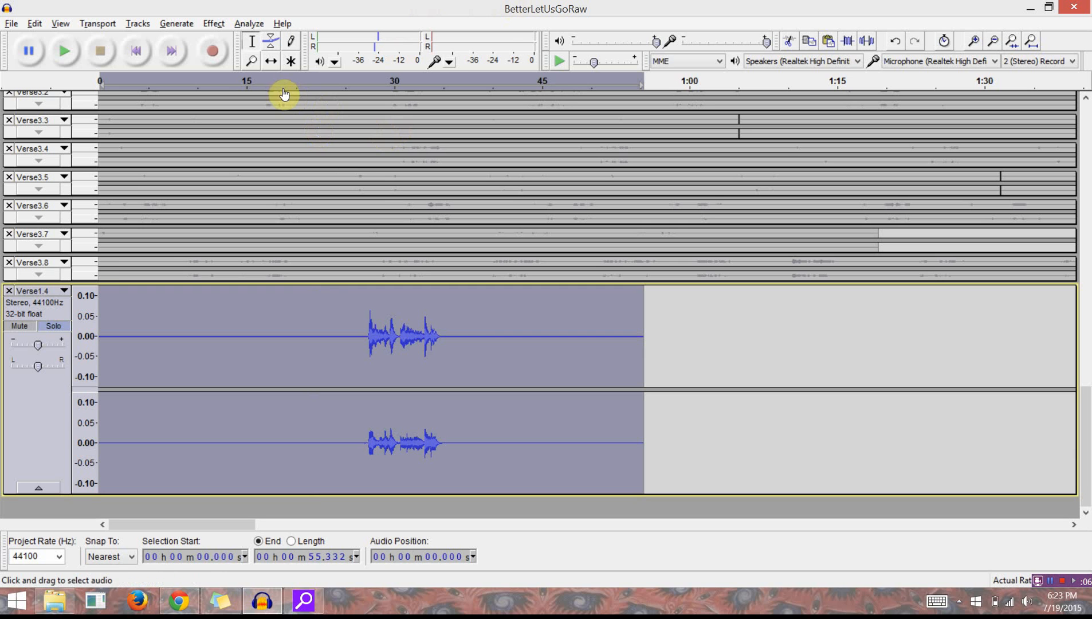
left_click(212, 23)
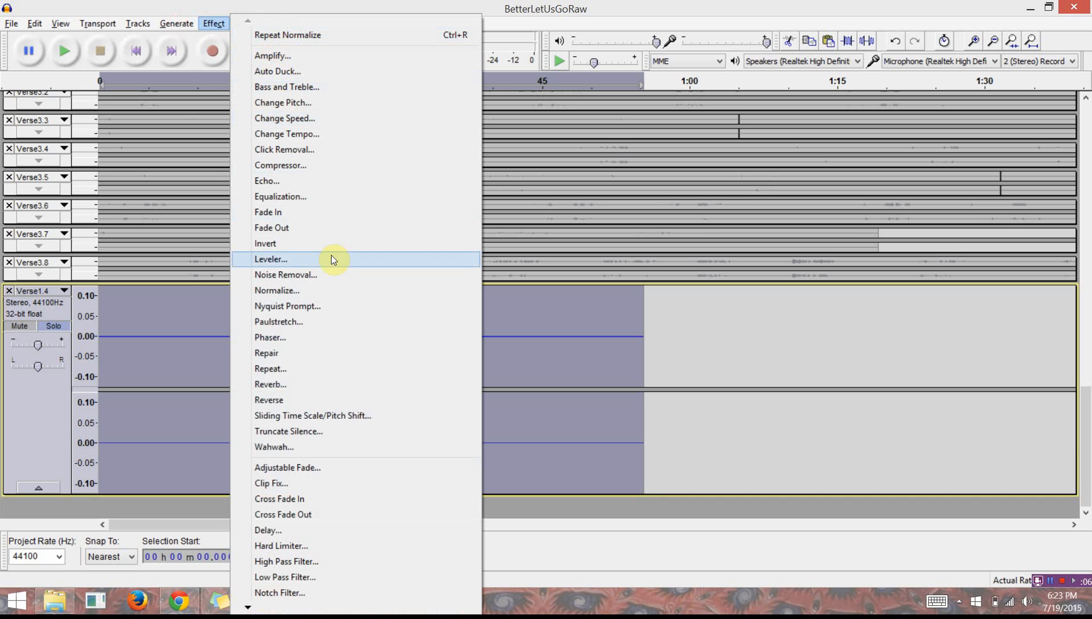
left_click(57, 436)
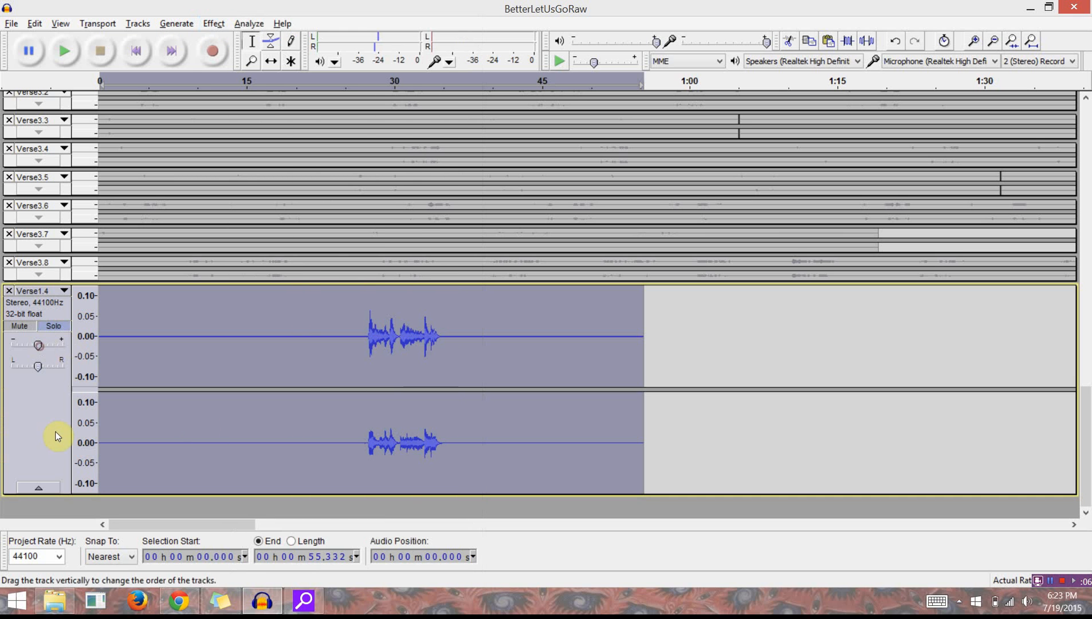
left_click(293, 269)
left_click_drag(370, 335, 437, 357)
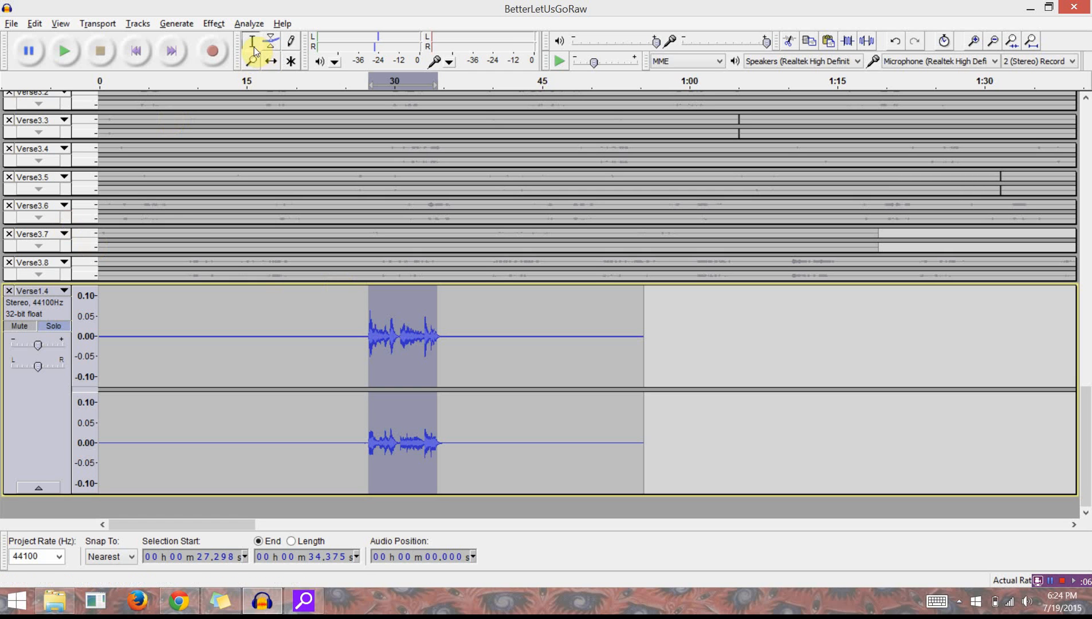
Restore Verse1.4's vertical scale to the full -1.0 to 1.0 range and repeat the Normalize effect on the whole track.
left_click(252, 62)
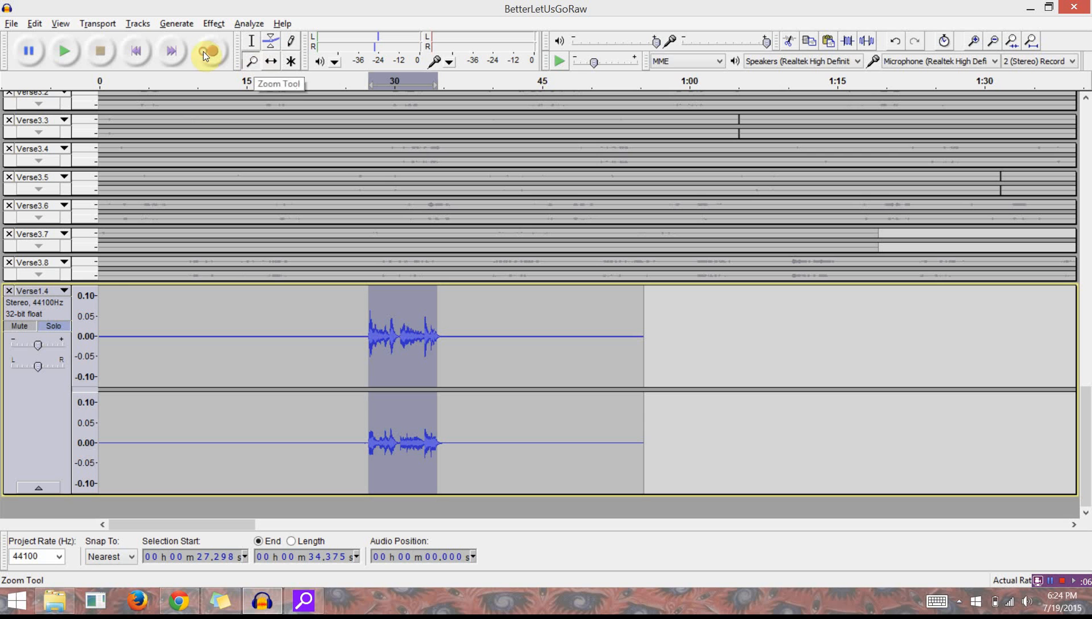
key("shift")
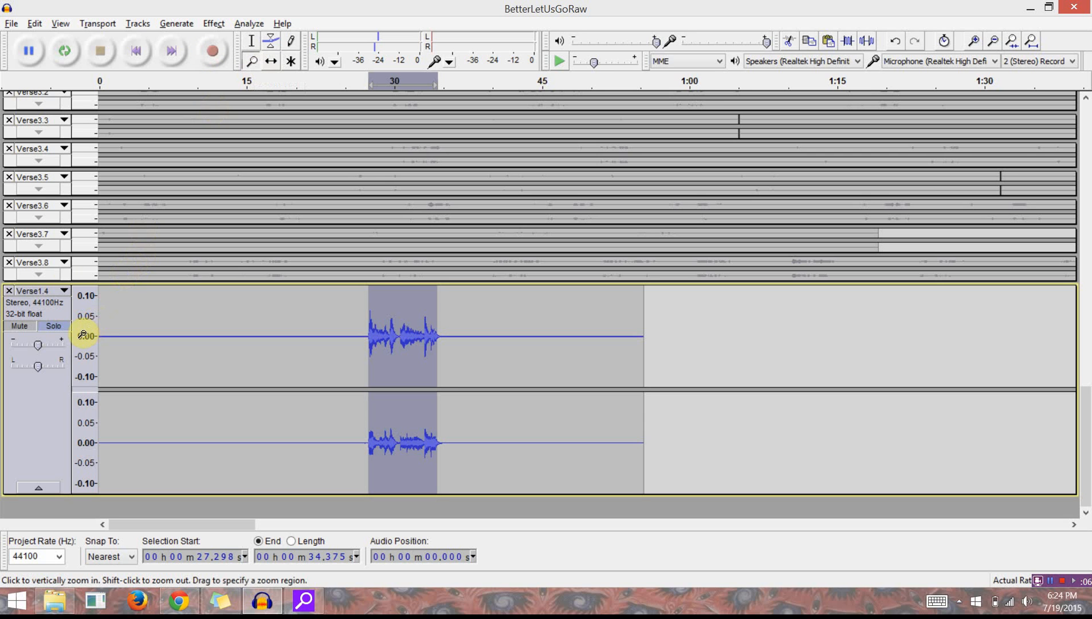
left_click(82, 335, "shift")
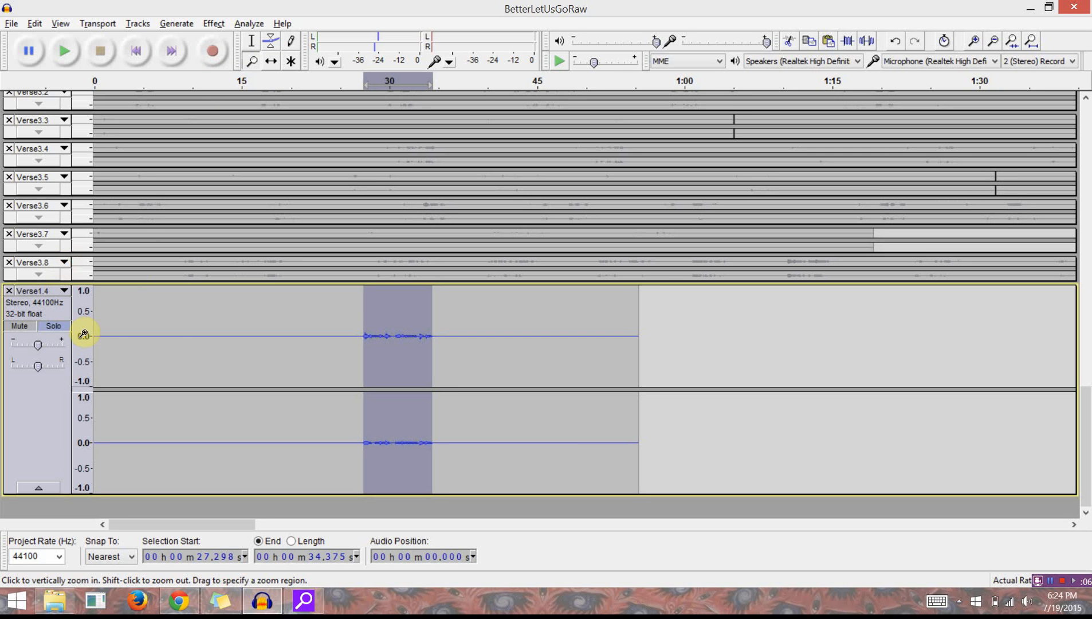
left_click(21, 336)
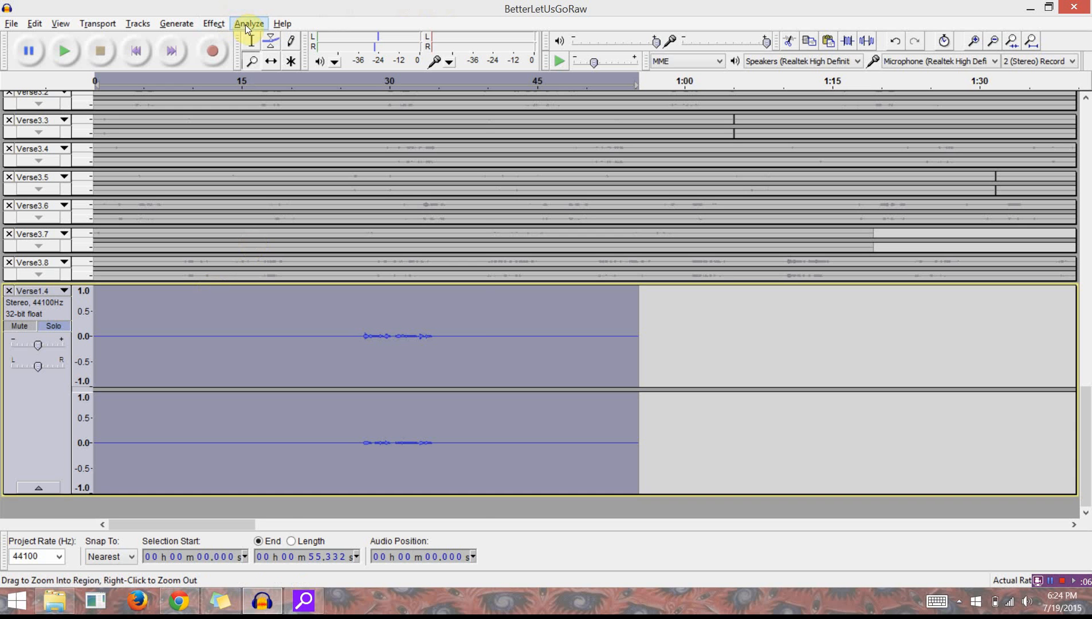
left_click(221, 23)
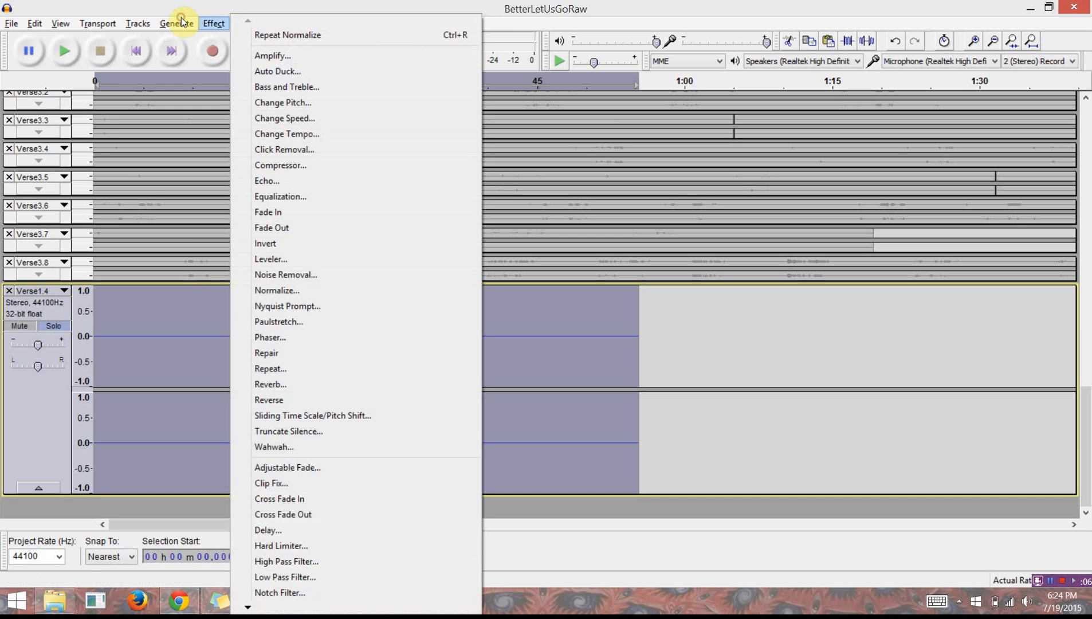
left_click(244, 36)
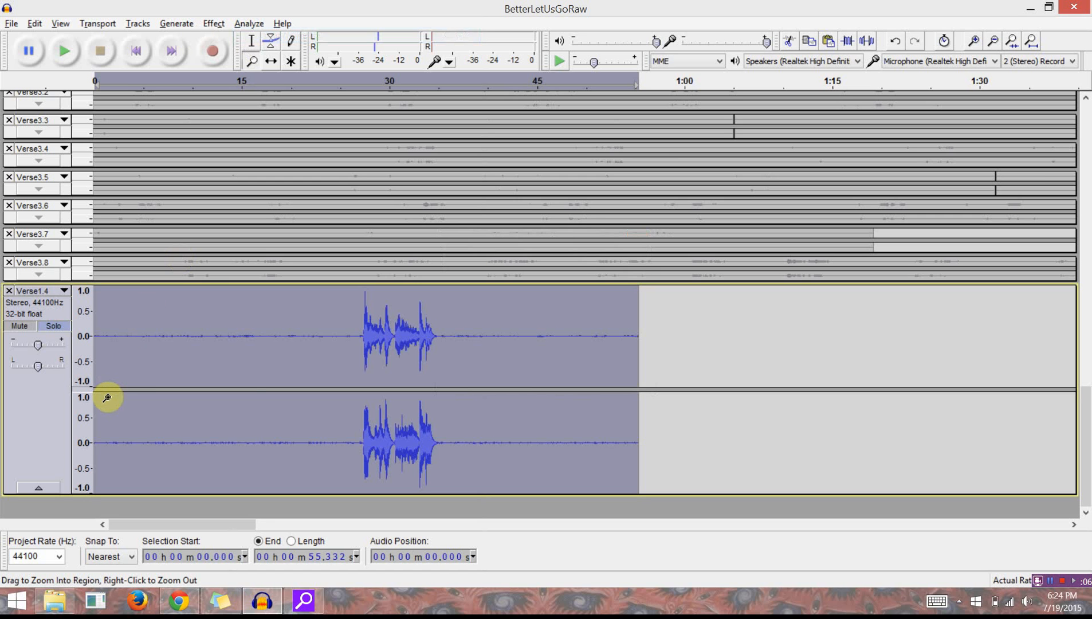
Delete the loud vocal passage from about 27.26 to 34.99 s in the Verse1.4 track, checking the selection by playback.
left_click(258, 344)
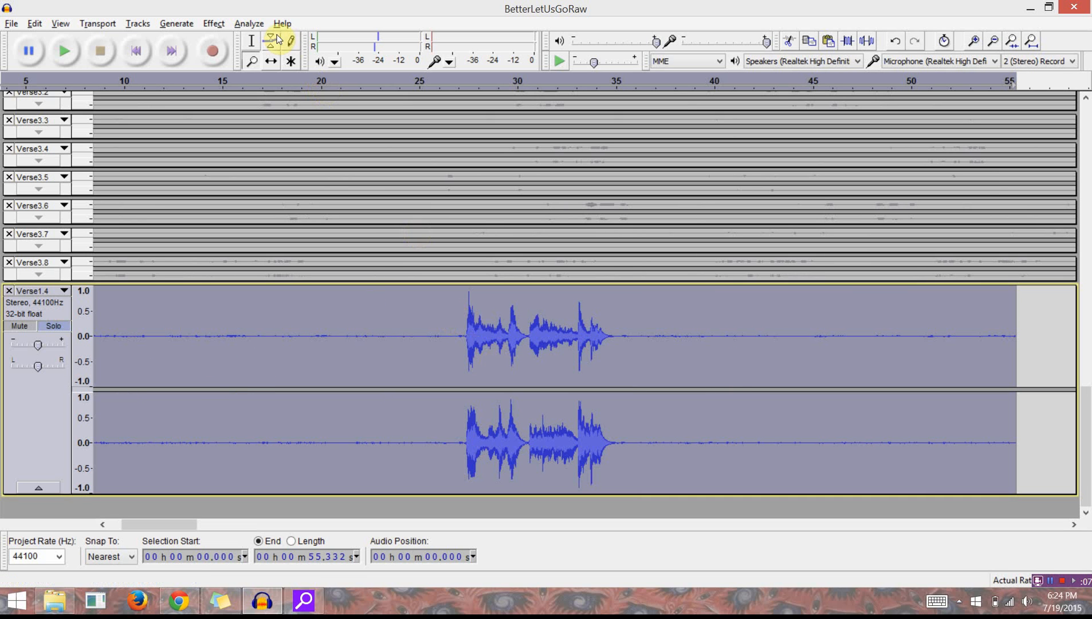
left_click(252, 40)
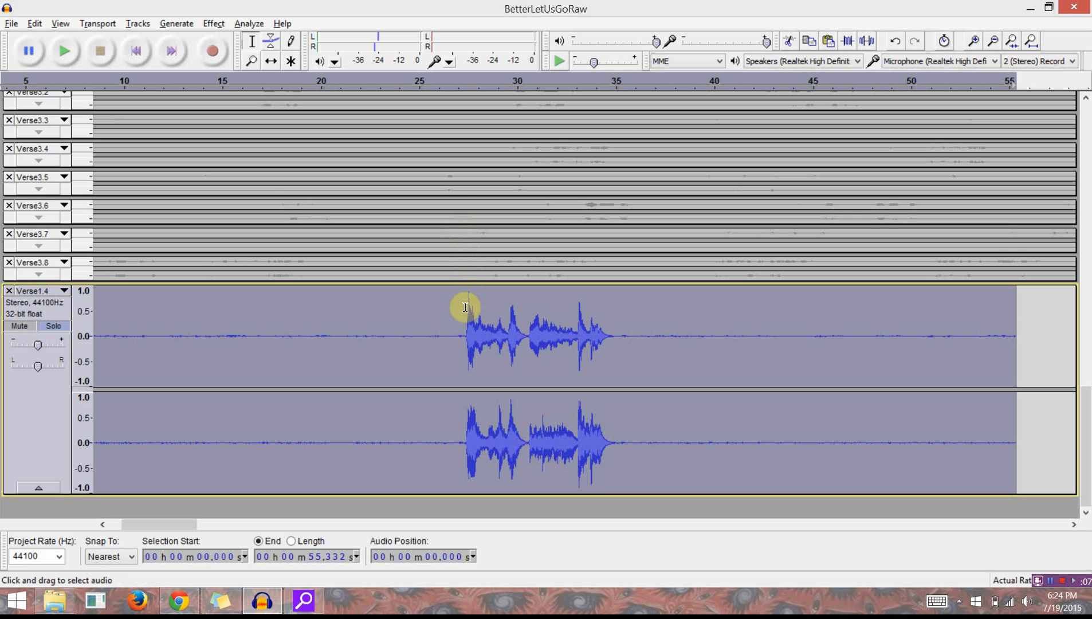
left_click(460, 336)
left_click_drag(459, 336, 630, 375)
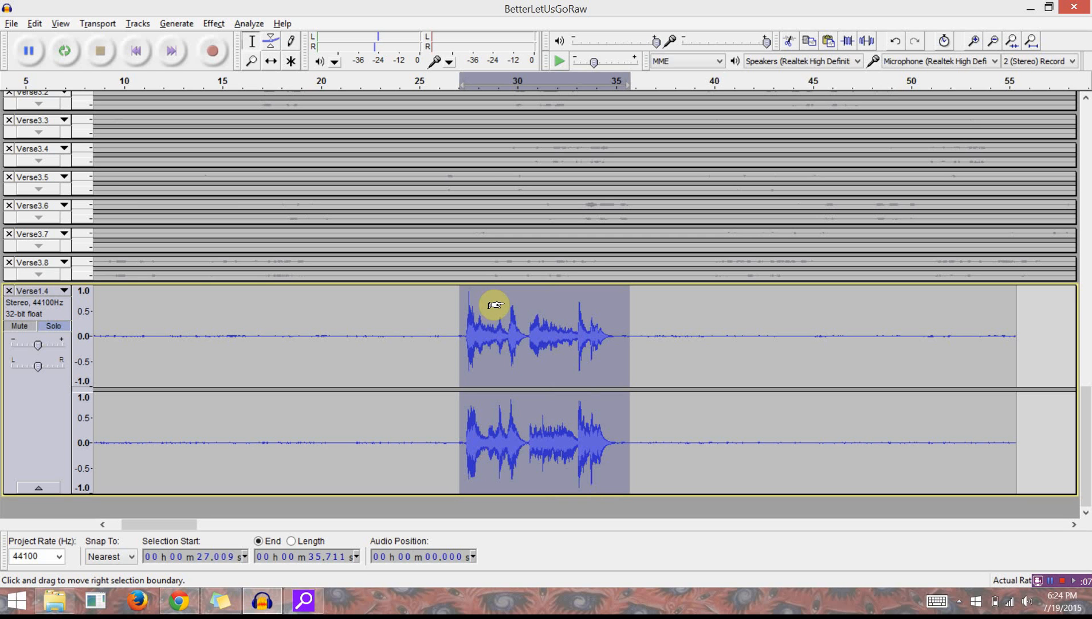
key("shift+Left")
key("shift+Left")
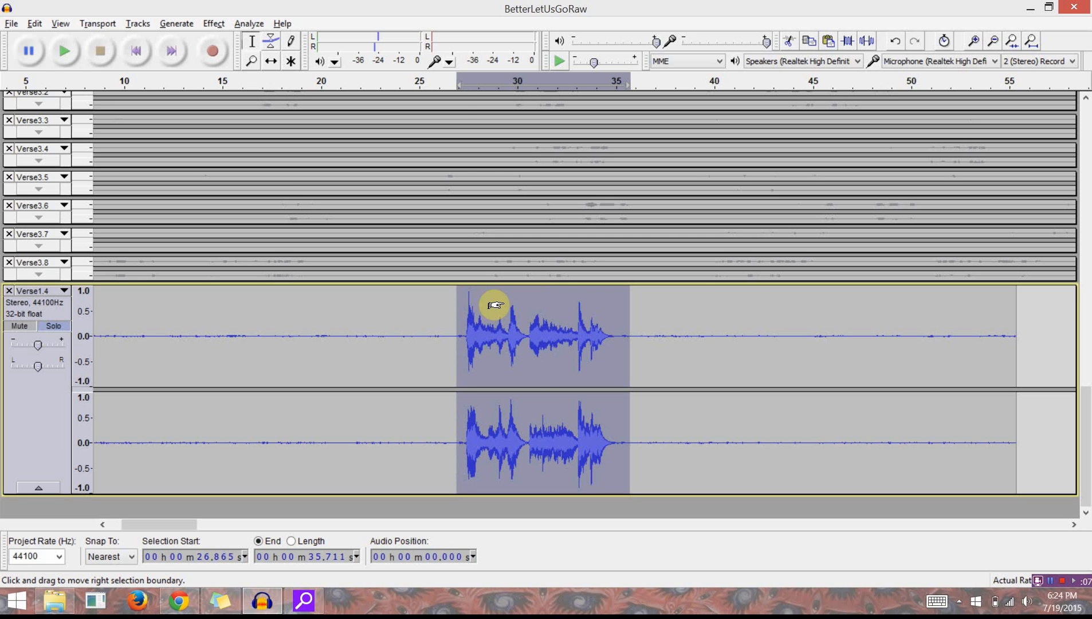
key("space")
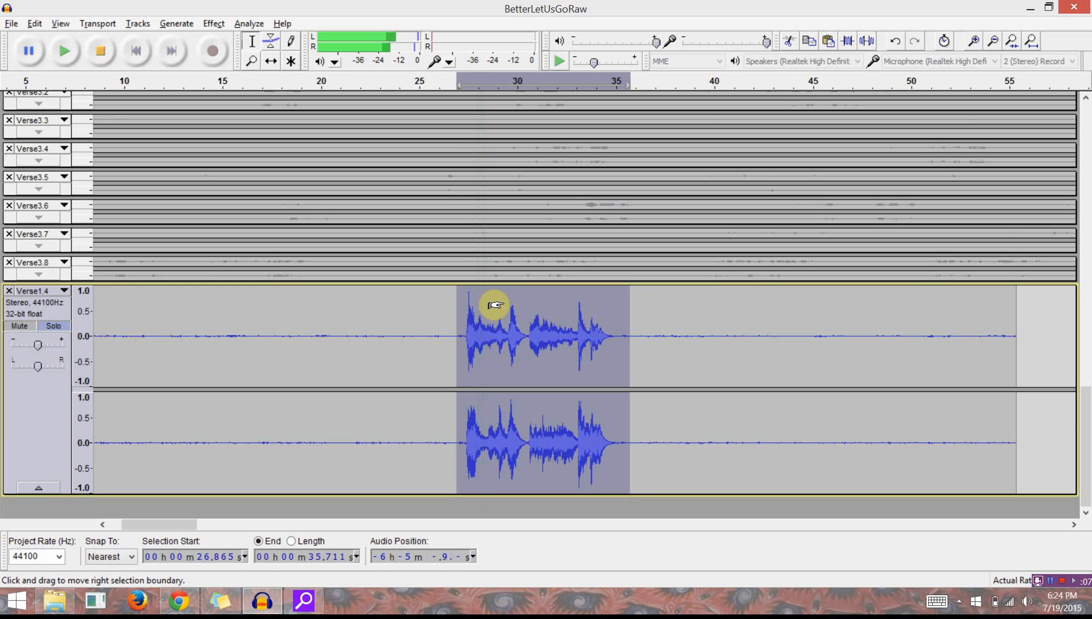
key("space")
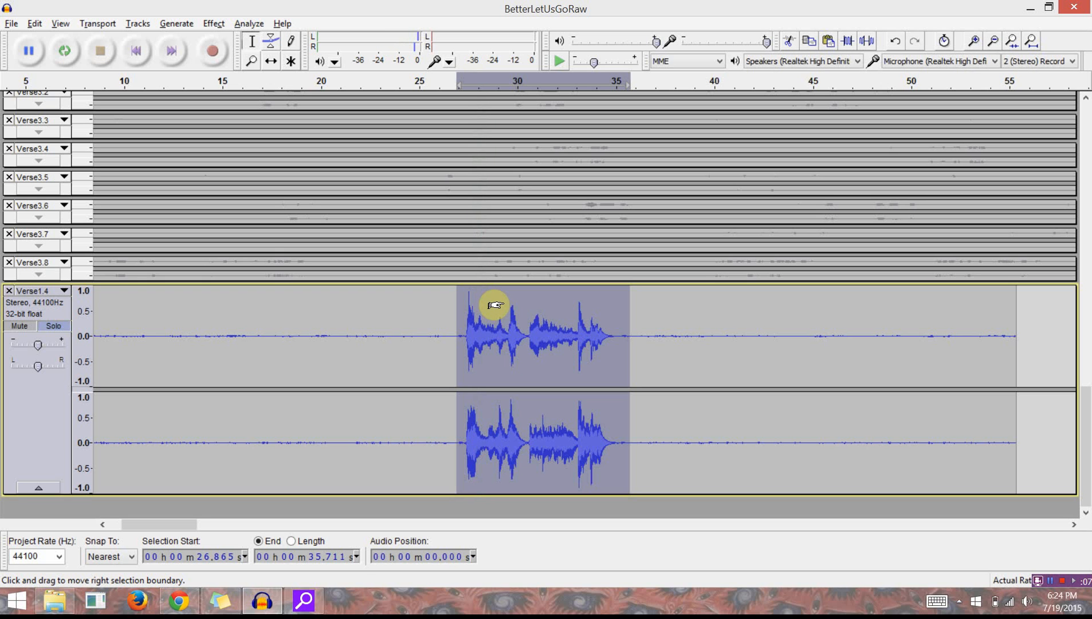
key("ctrl+shift+Left")
key("ctrl+shift+Left")
key("ctrl+shift+Left")
key("ctrl+shift+Left")
key("ctrl+shift+Left")
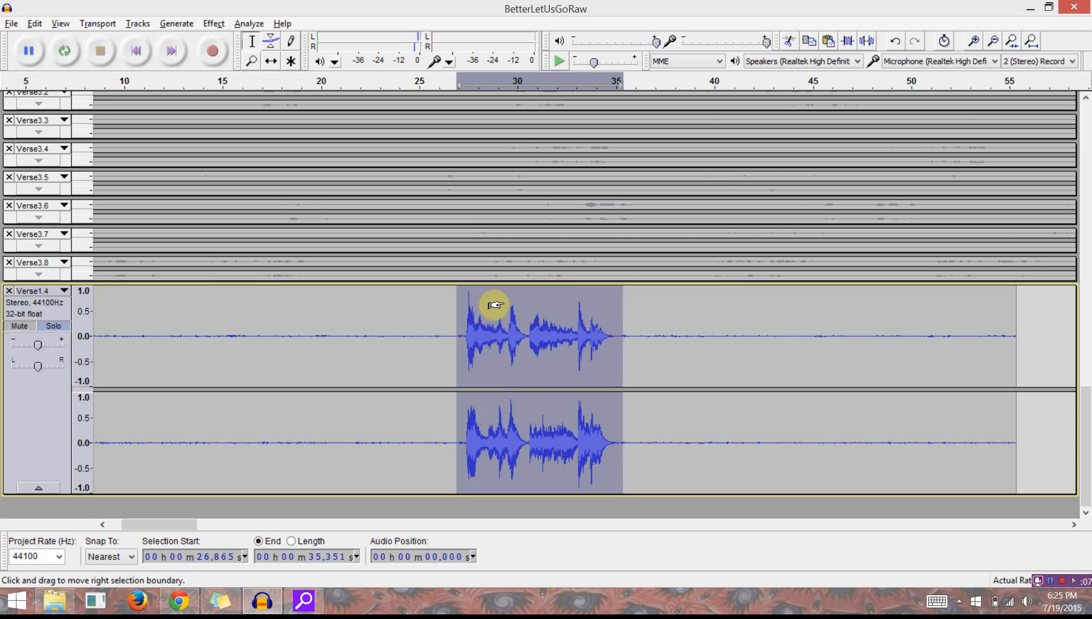
key("ctrl+shift+Left")
key("ctrl+shift+Left")
key("ctrl+shift+Left")
key("ctrl+shift+Left")
key("ctrl+shift+Left")
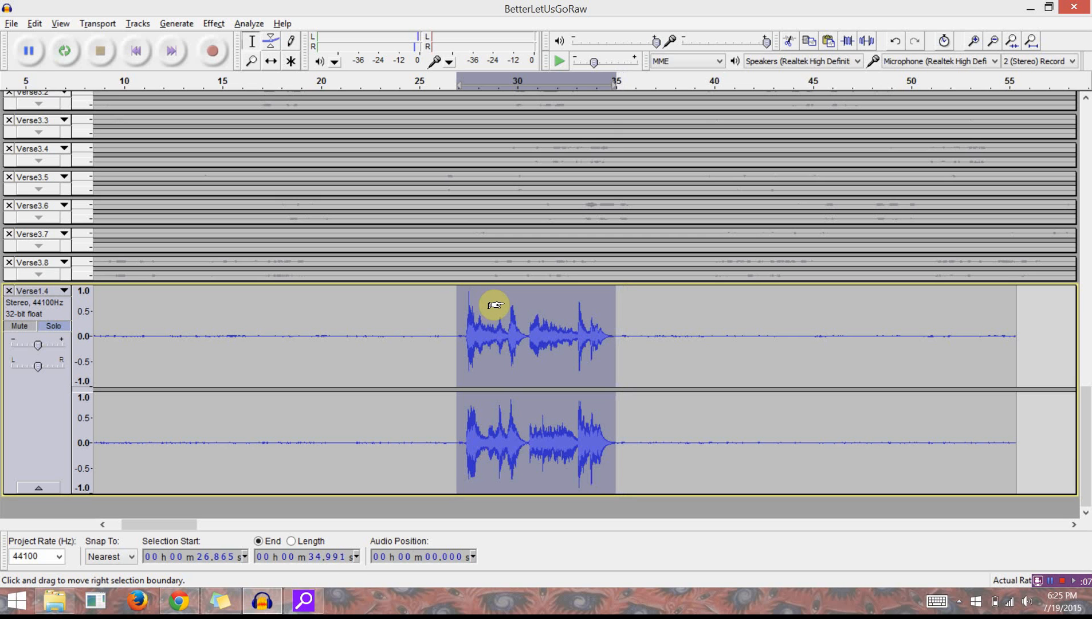
key("ctrl+shift+Right")
key("ctrl+shift+Right")
key("ctrl+shift+Right")
key("ctrl+shift+Right")
key("ctrl+shift+Right")
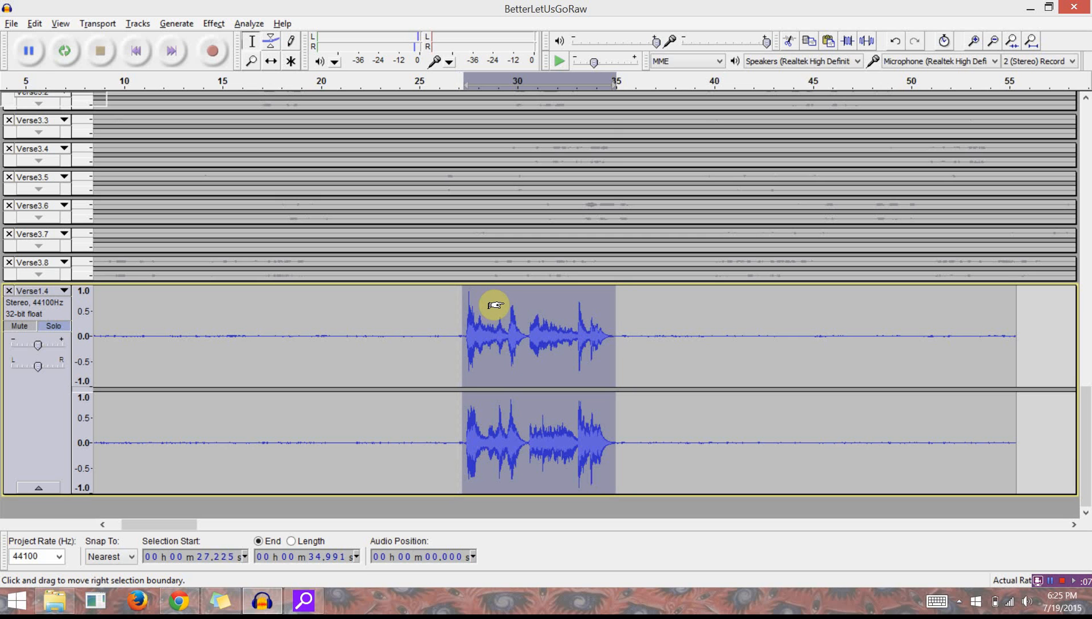
key("ctrl+shift+Right")
key("ctrl+shift+Right")
key("shift+Left")
key("shift+Left")
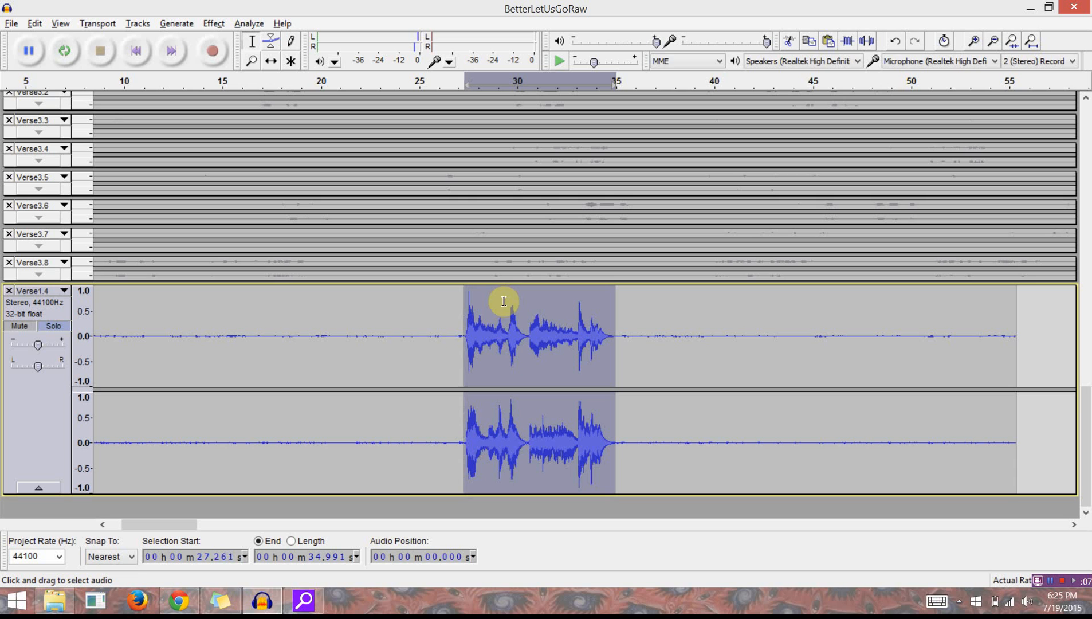
key("space")
key("space")
key("Delete")
Locate the stray noise by playback and delete the section from about 26.97 to 27.84 s in the Verse1.4 track.
key("space")
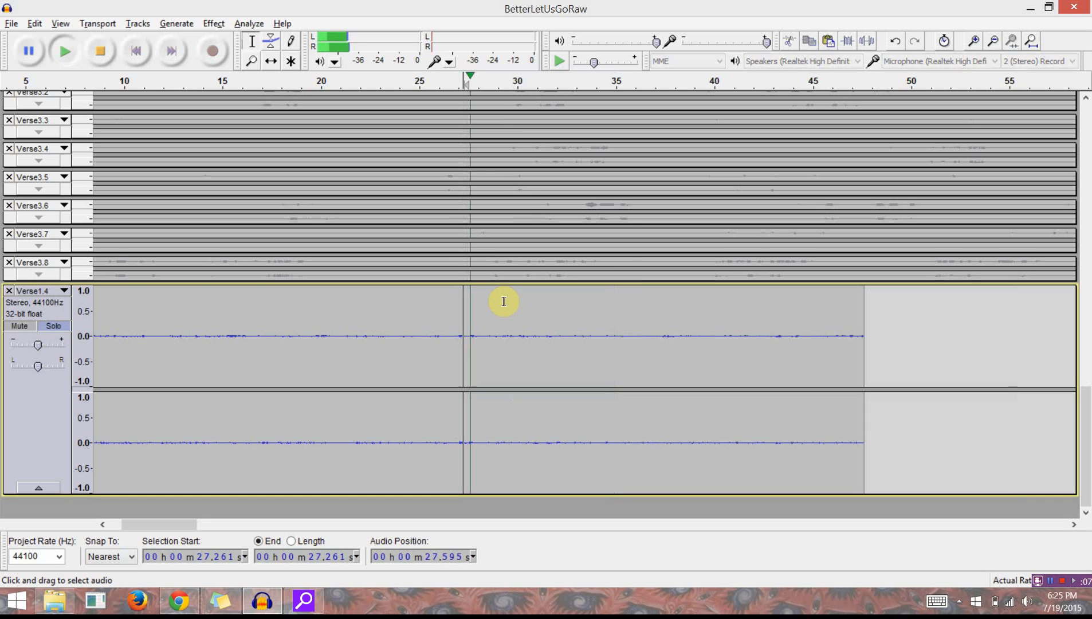
key("space")
key("Left")
key("Left")
key("Left")
key("Left")
key("Left")
key("Left")
key("Left")
key("Left")
key("Left")
key("Left")
key("Left")
key("Left")
key("Left")
key("Left")
key("Left")
key("Left")
key("Left")
key("Left")
key("Left")
key("Left")
key("Left")
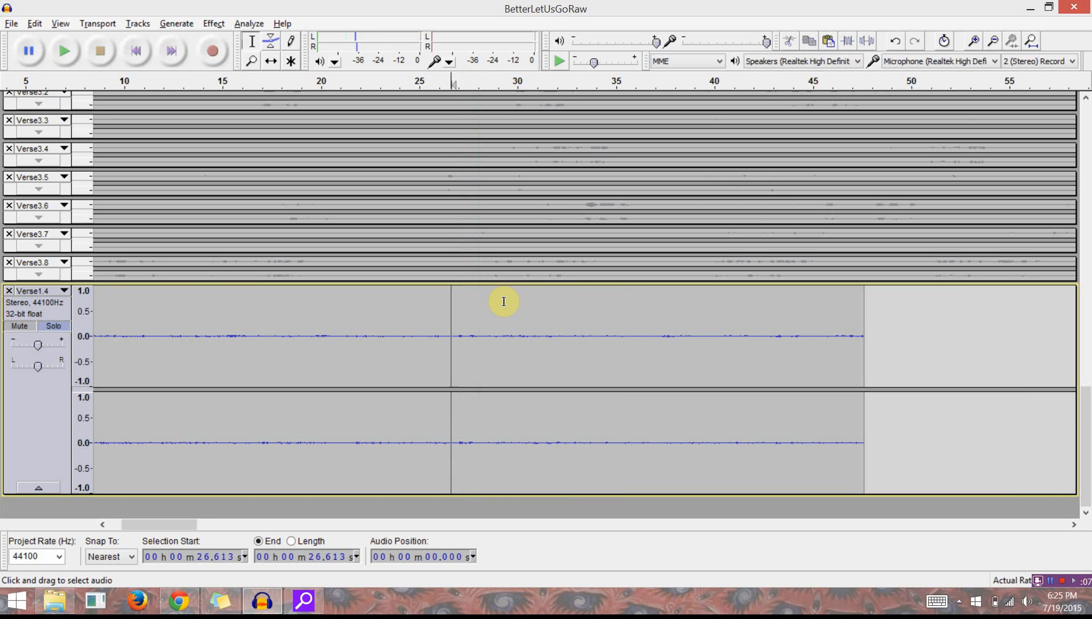
key("space")
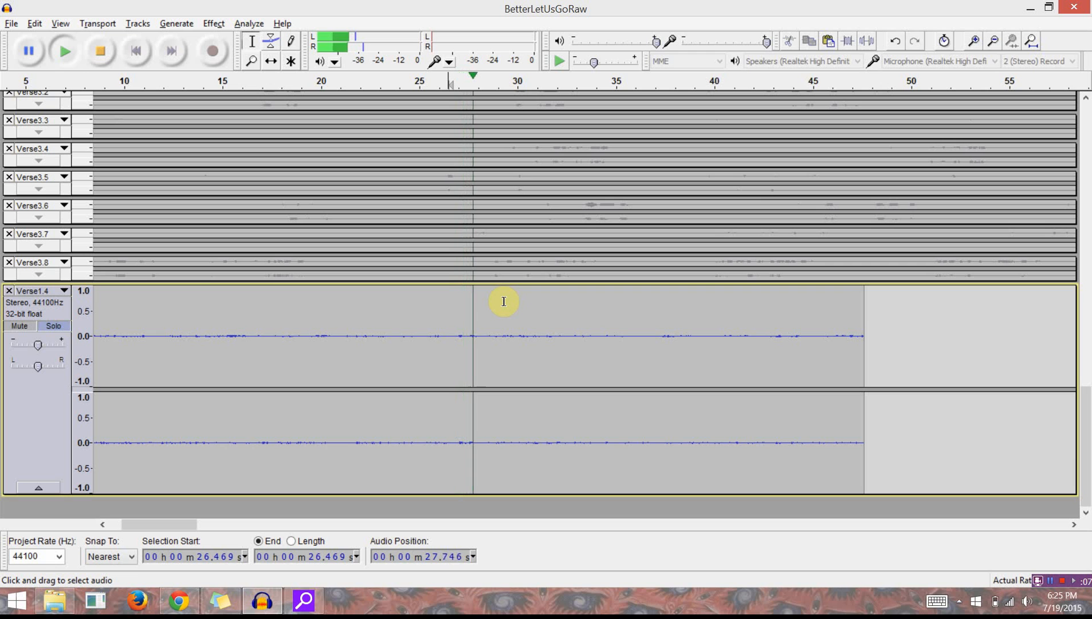
key("space")
key("Right")
key("Right")
key("Right")
key("Right")
key("Right")
key("Right")
key("Right")
key("Right")
key("Right")
key("Right")
key("Right")
key("Right")
key("Right")
key("Right")
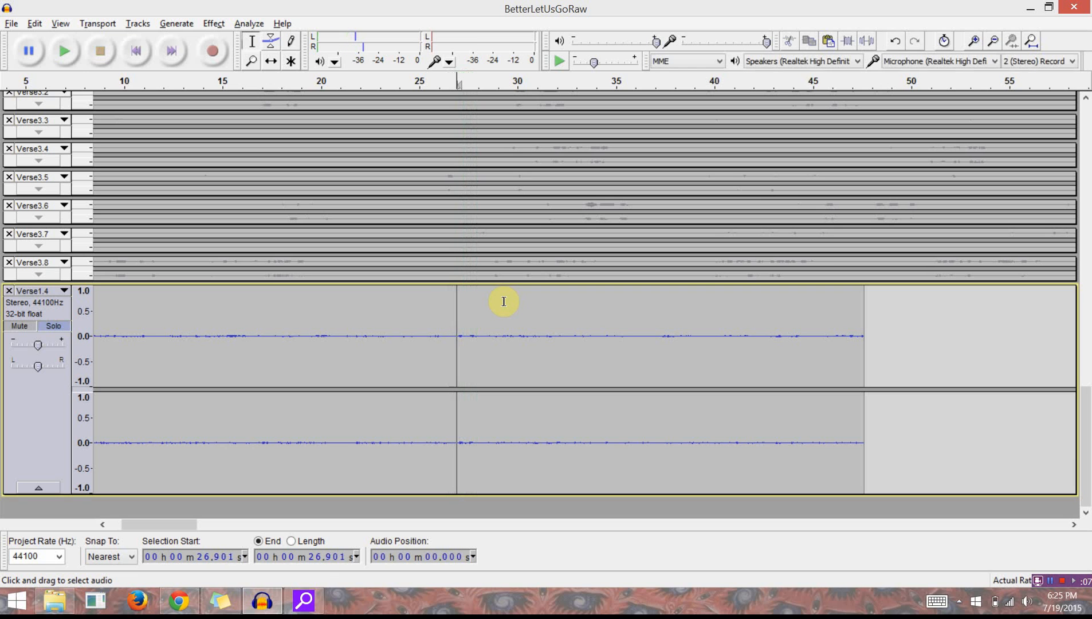
key("shift+Right")
key("shift+Right")
key("shift+Right")
key("shift+Right")
key("shift+Right")
key("shift+Right")
key("shift+Right")
key("shift+Right")
key("shift+Right")
key("shift+Right")
key("shift+Right")
key("shift+Right")
key("shift+Right")
key("shift+Right")
key("shift+Right")
key("shift+Right")
key("shift+Right")
key("shift+Right")
key("shift+Right")
key("shift+Right")
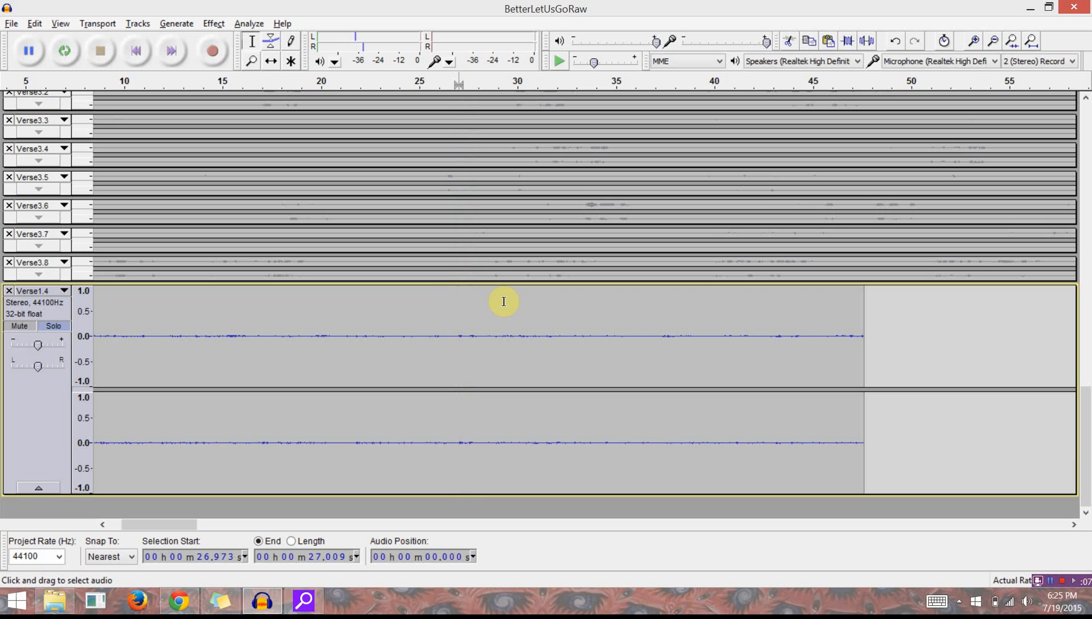
key("shift+Right")
key("shift+Right")
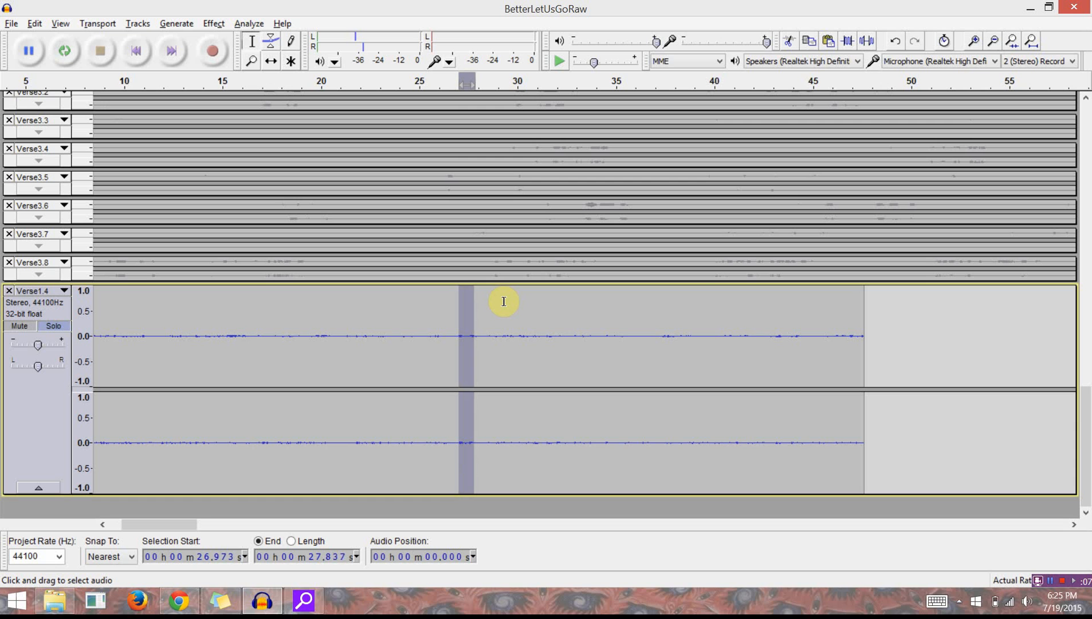
key("Delete")
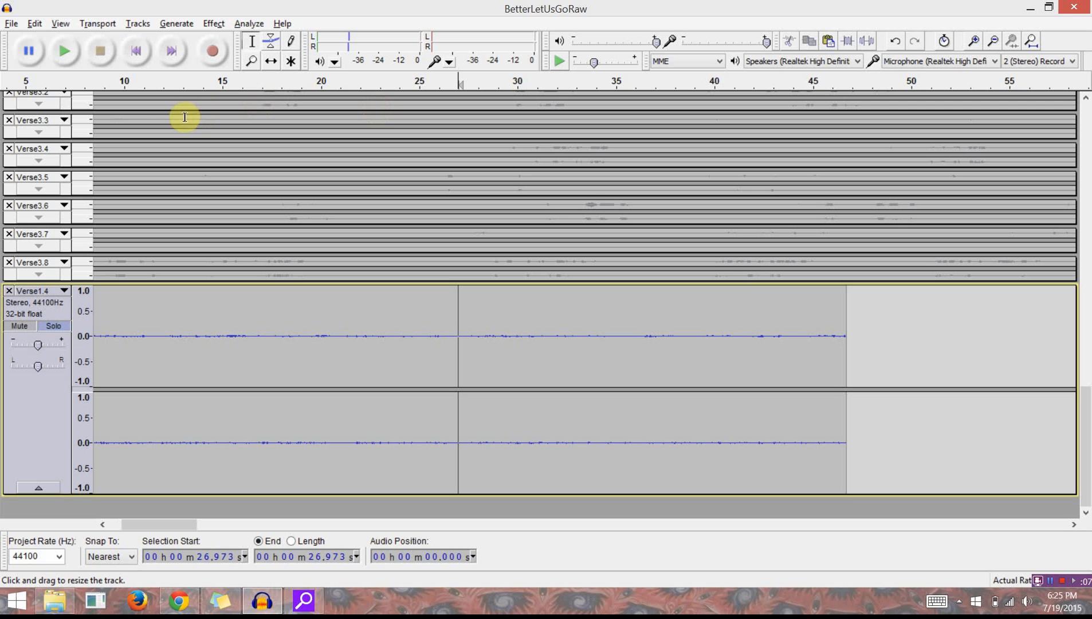
Play the Verse1.4 track from its start to check the remaining background noise for stray sounds.
left_click(251, 62)
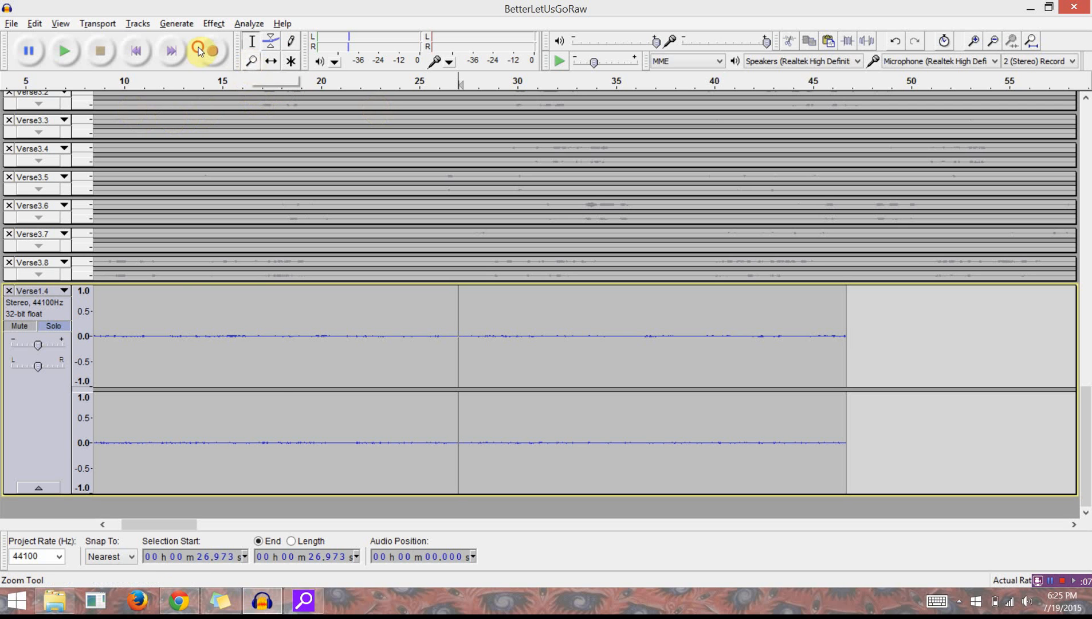
left_click(249, 351, "shift")
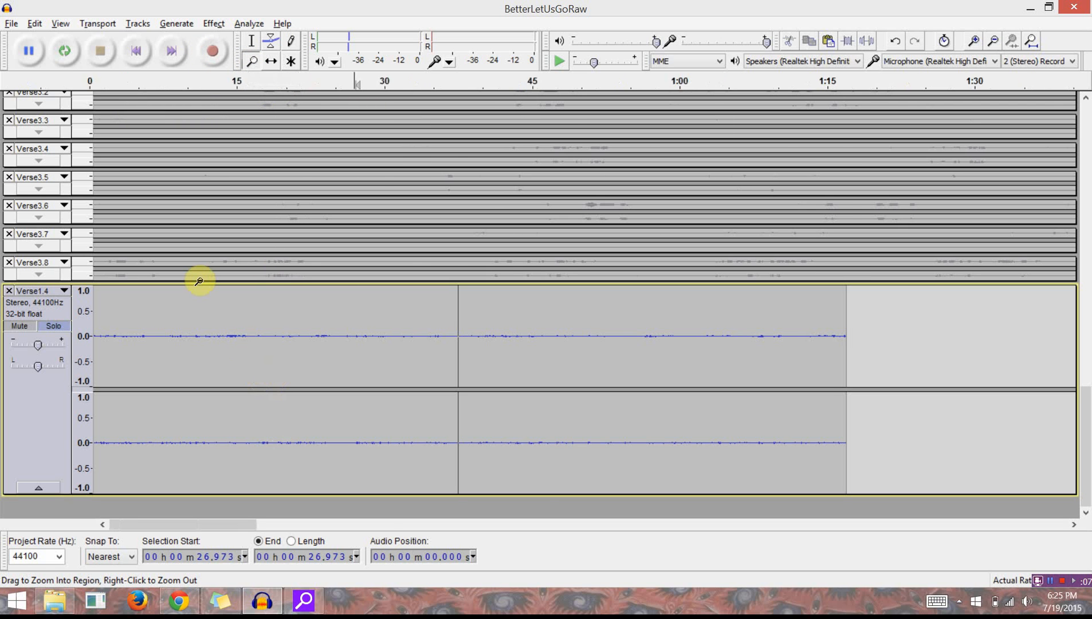
left_click(249, 351, "shift")
left_click(249, 351)
left_click(49, 334)
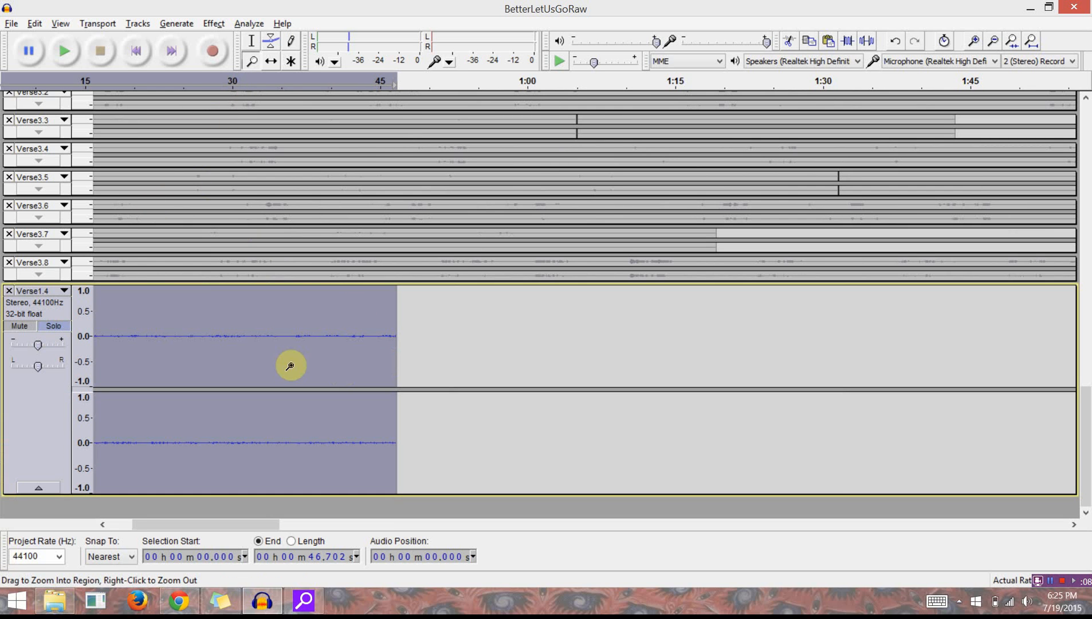
right_click(210, 289)
right_click(211, 290)
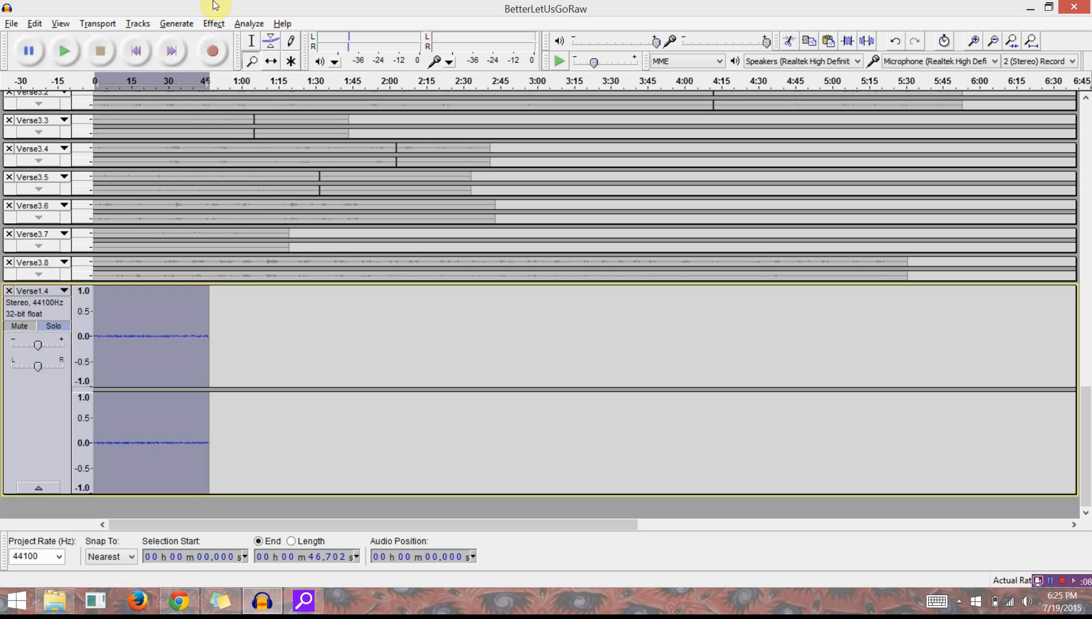
left_click(144, 47)
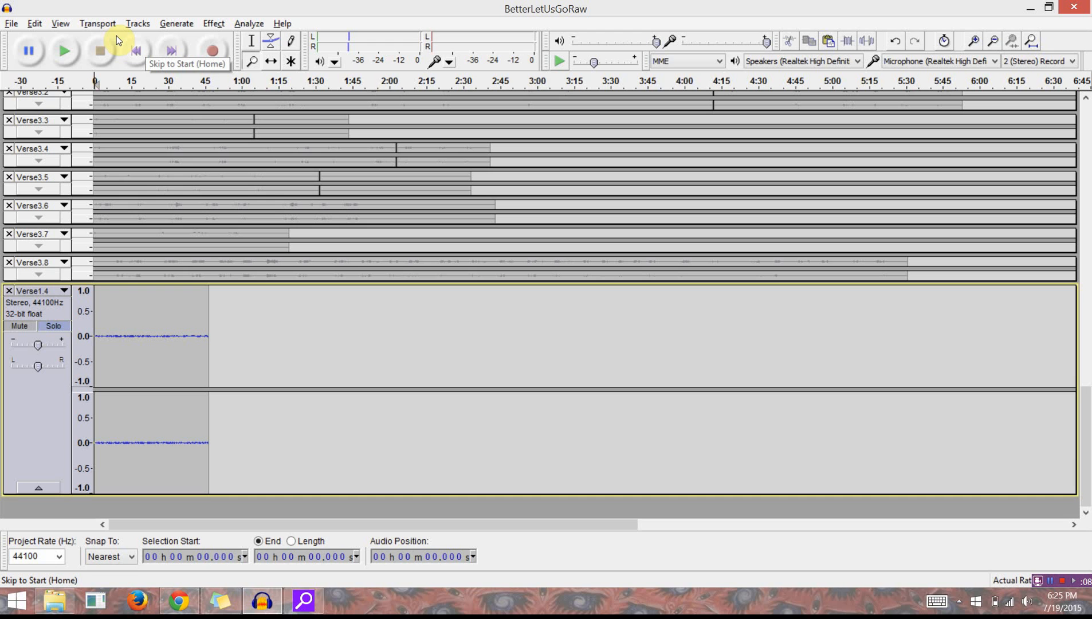
key("space")
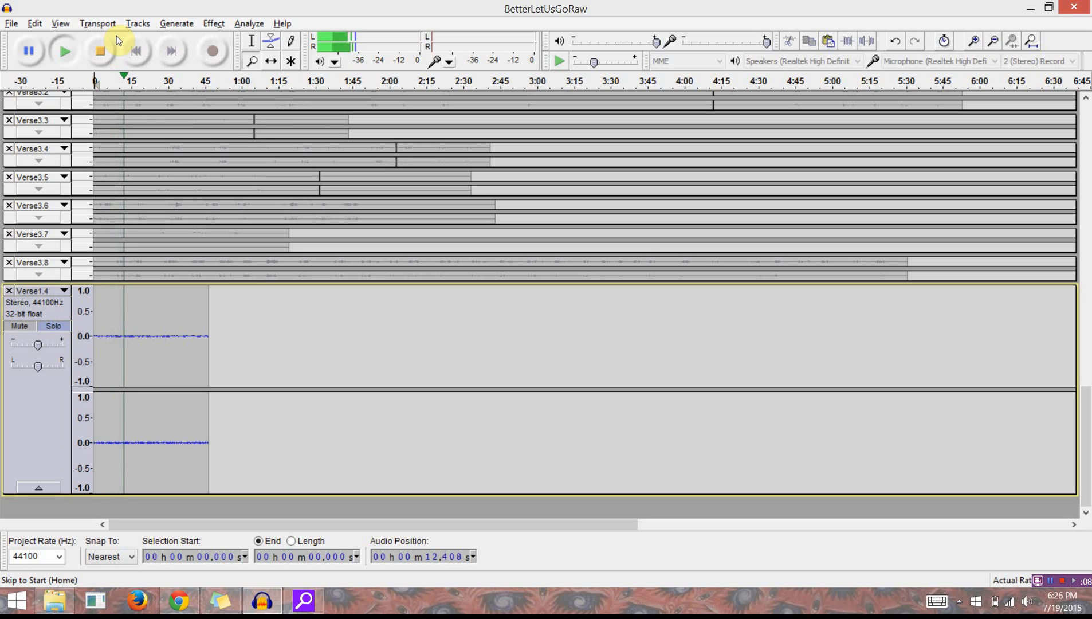
left_click(117, 36)
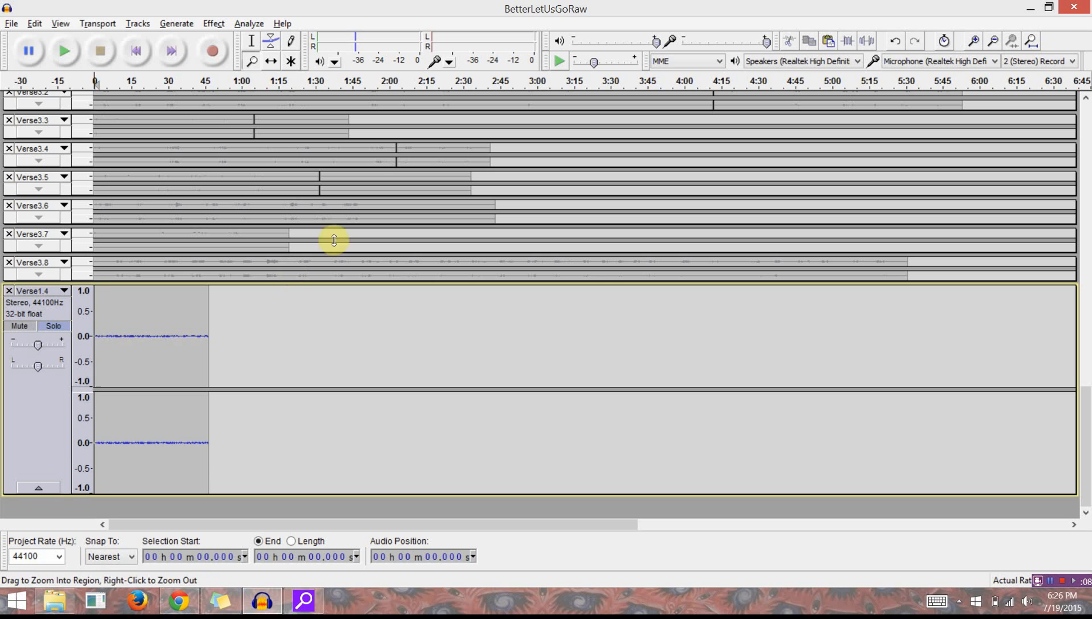
Remove the earlier Verse1.1 noise track that sits above Verse1.1 at the start of the track list.
left_click(47, 424)
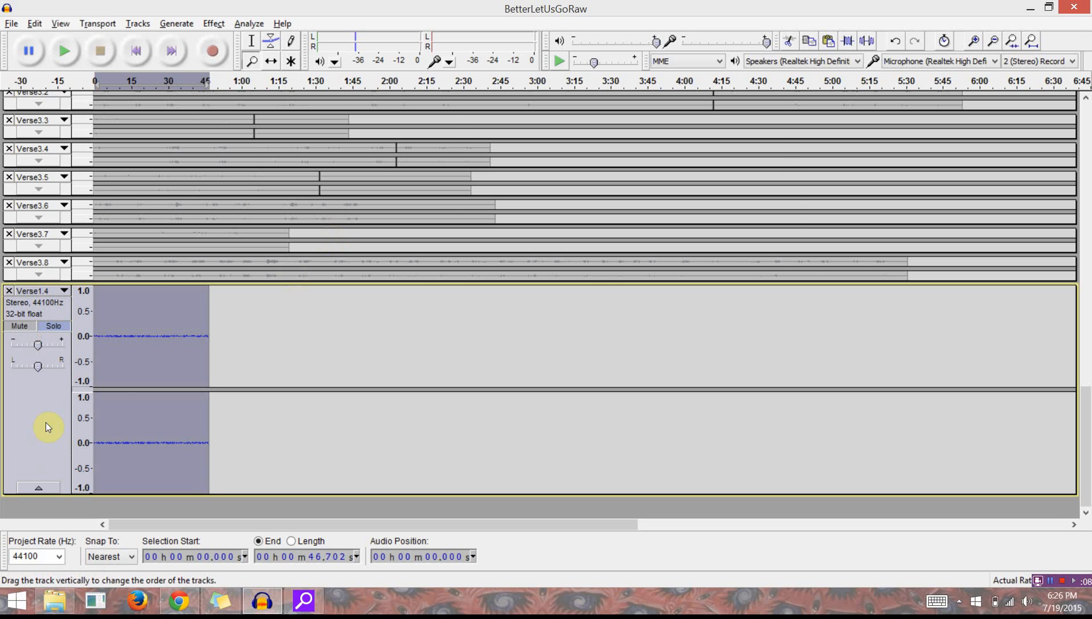
key("F4")
left_click(191, 363)
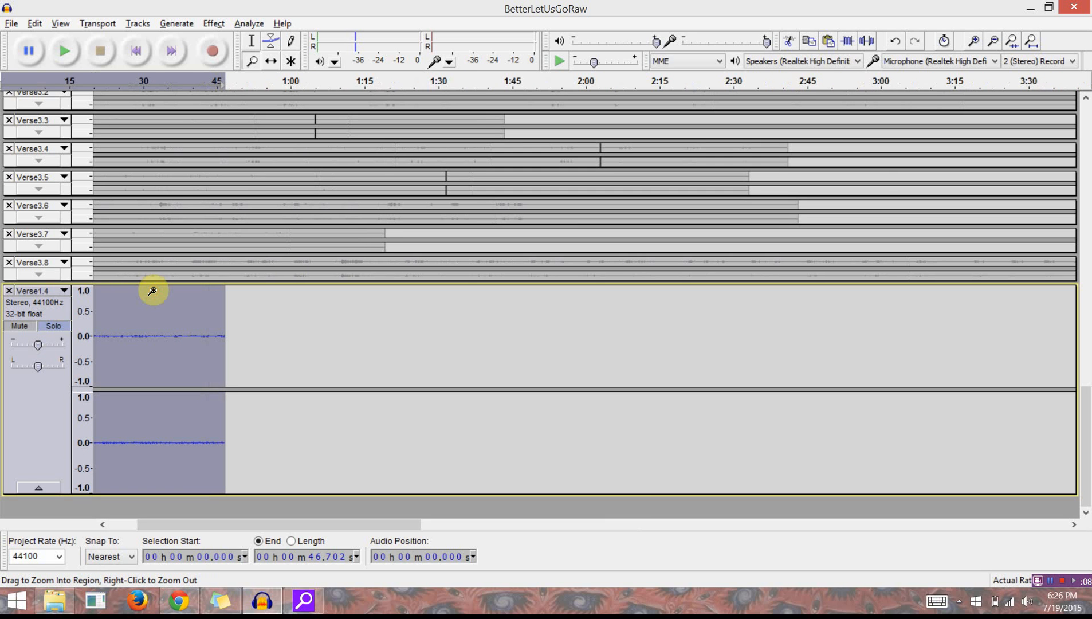
scroll(192, 363, "up", 10)
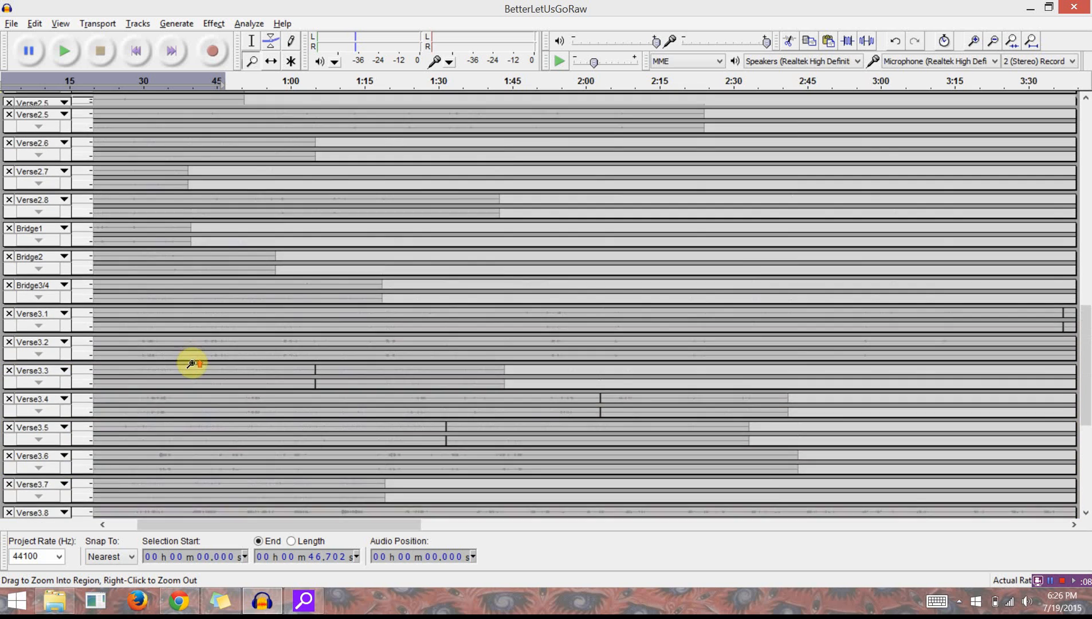
scroll(191, 363, "up", 10)
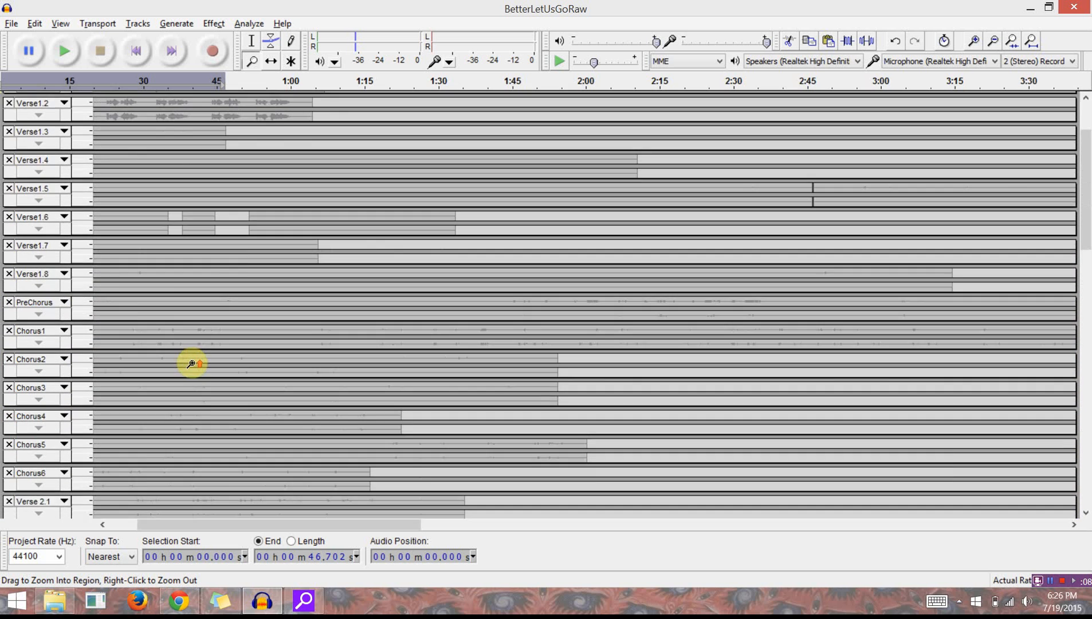
scroll(192, 363, "up", 2)
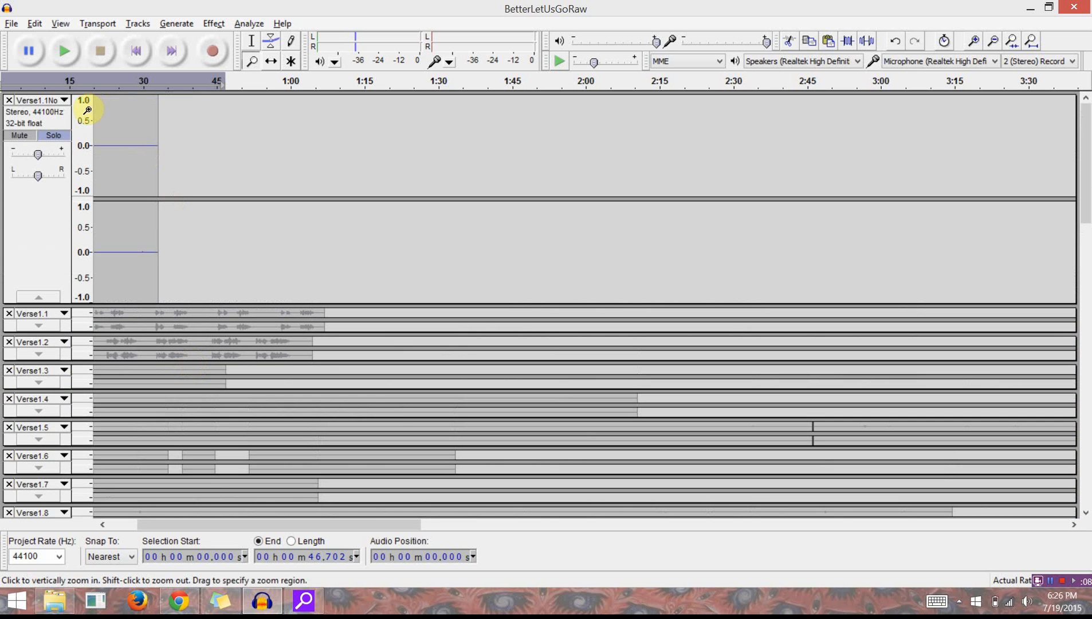
left_click(9, 101)
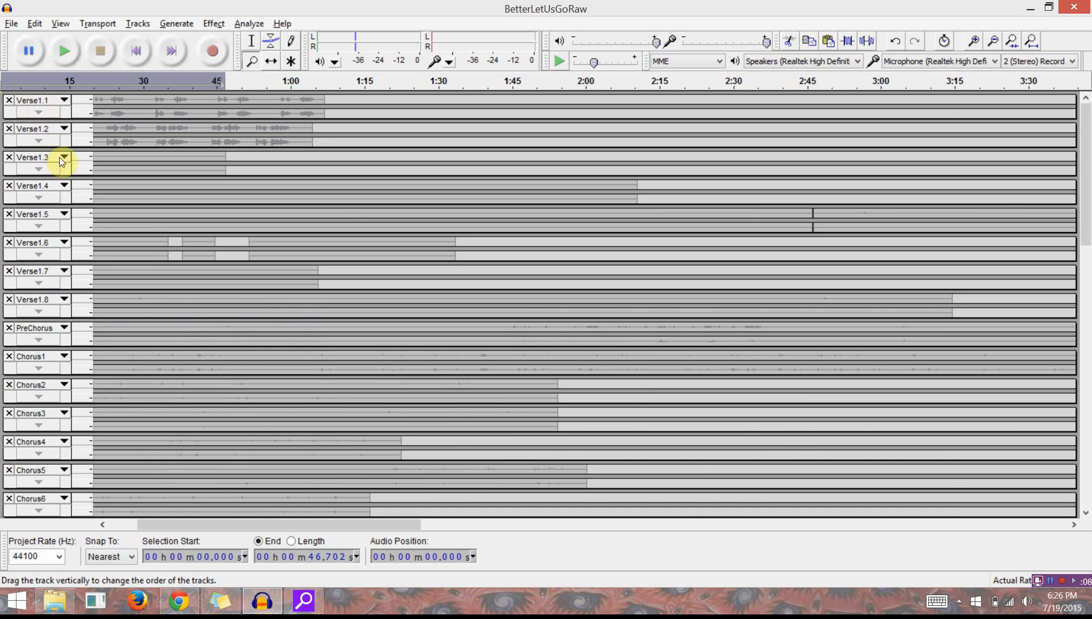
Return to the noise-only Verse1.4 track and place the cursor back at the project's start.
scroll(88, 246, "down", 20)
scroll(88, 246, "down", 13)
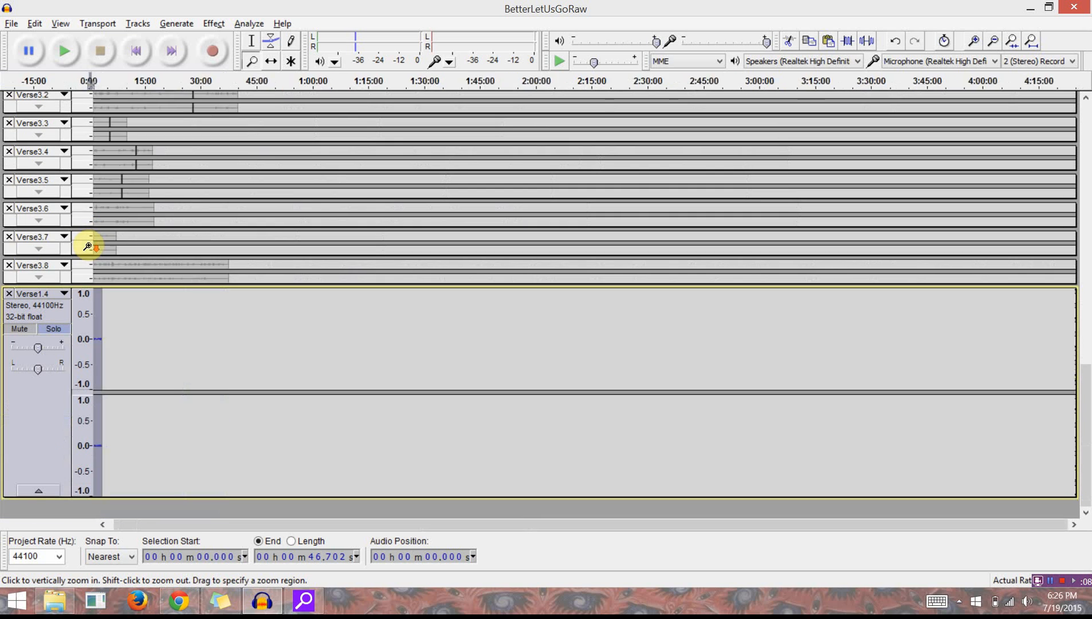
key("ctrl+a")
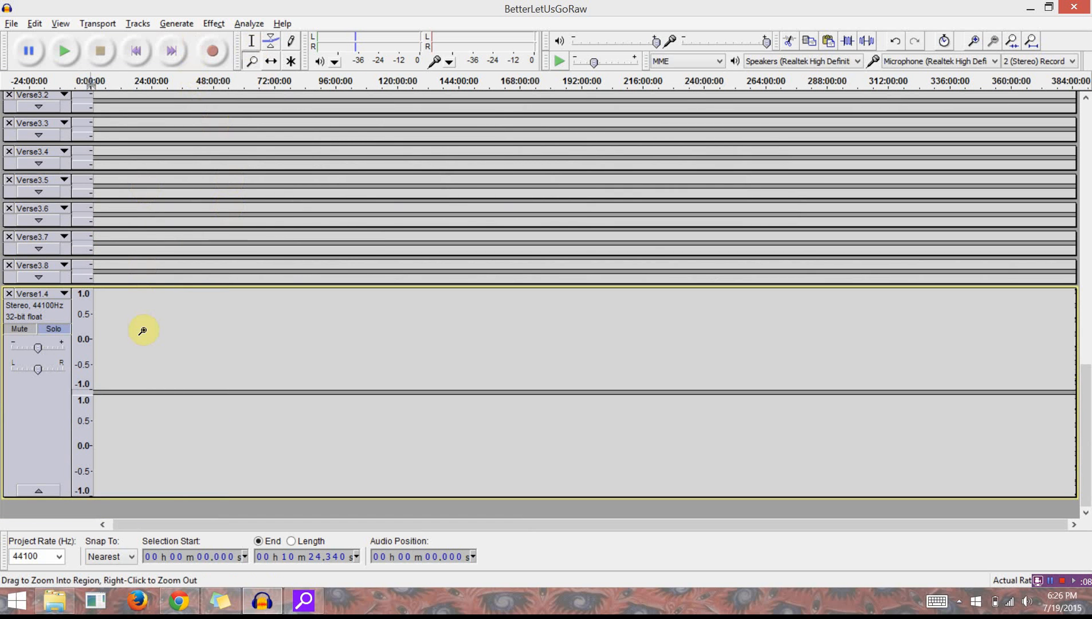
scroll(143, 330, "left", 1)
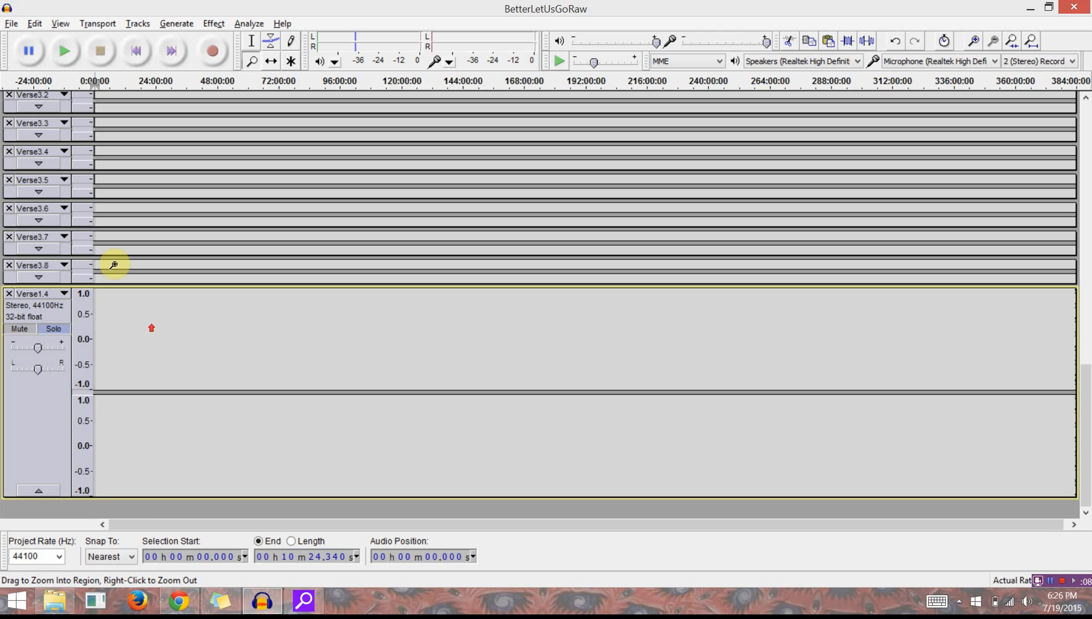
scroll(115, 265, "up", 5)
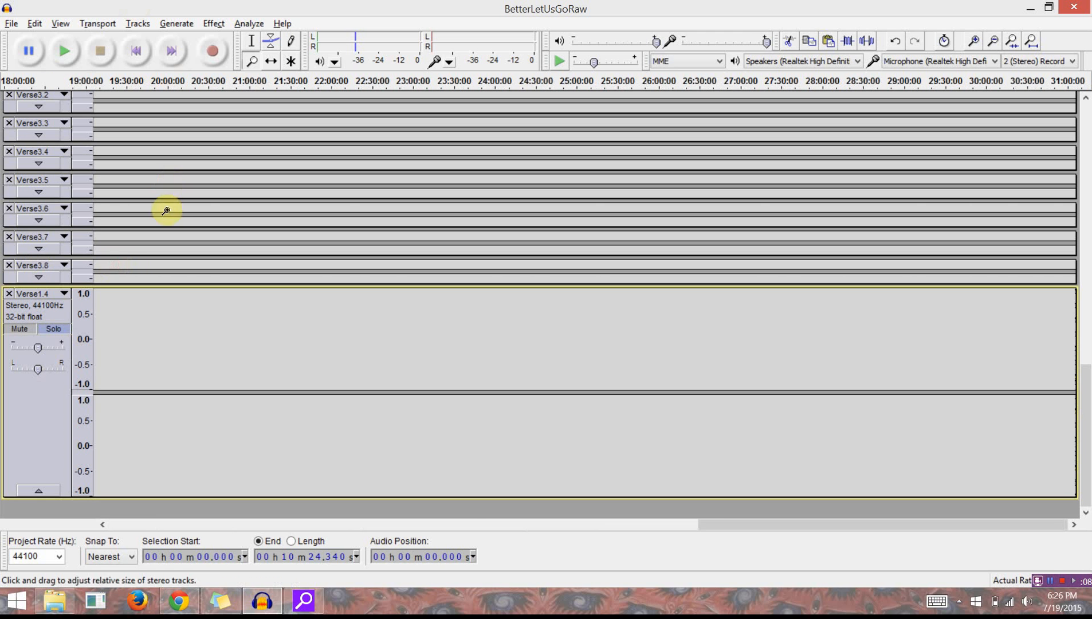
left_click(132, 63)
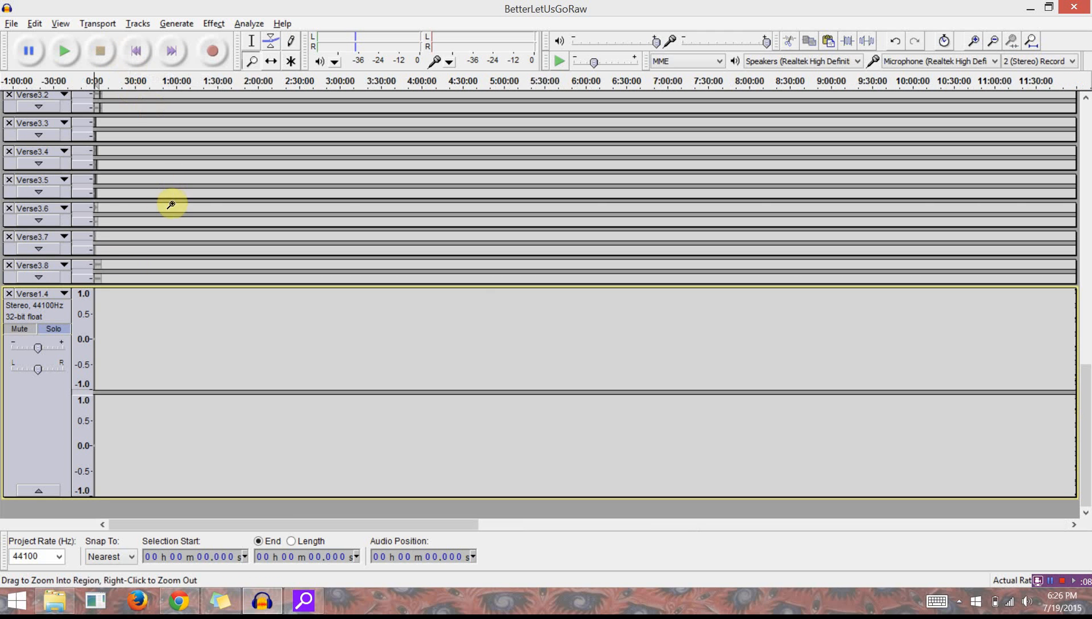
Select the entire noise-only Verse1.4 track and capture its noise profile with Noise Removal.
left_click_drag(170, 206, 137, 164)
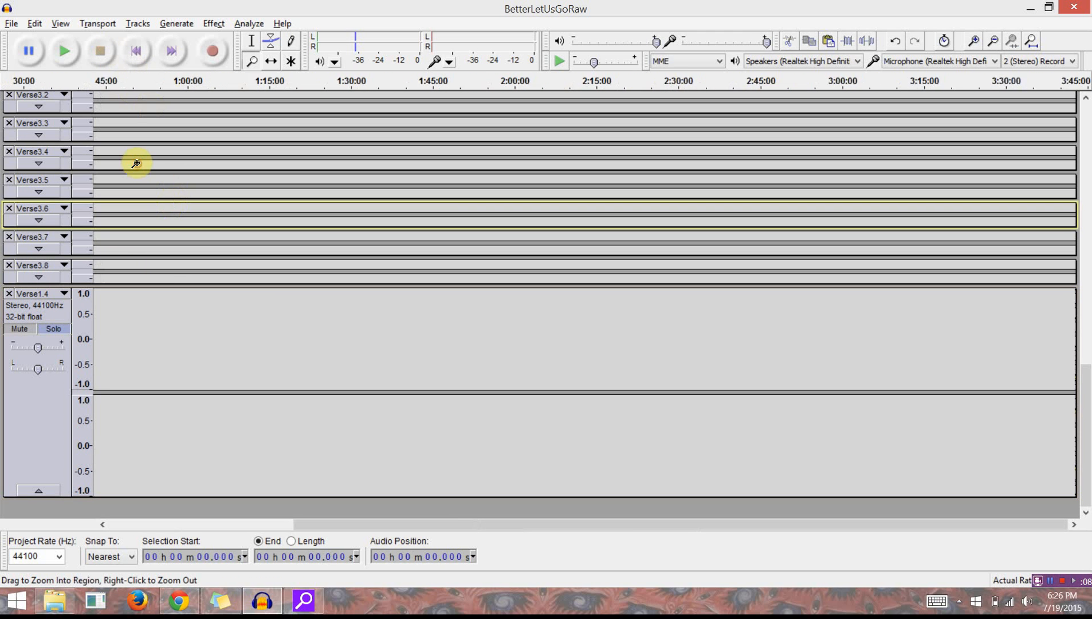
left_click(137, 51)
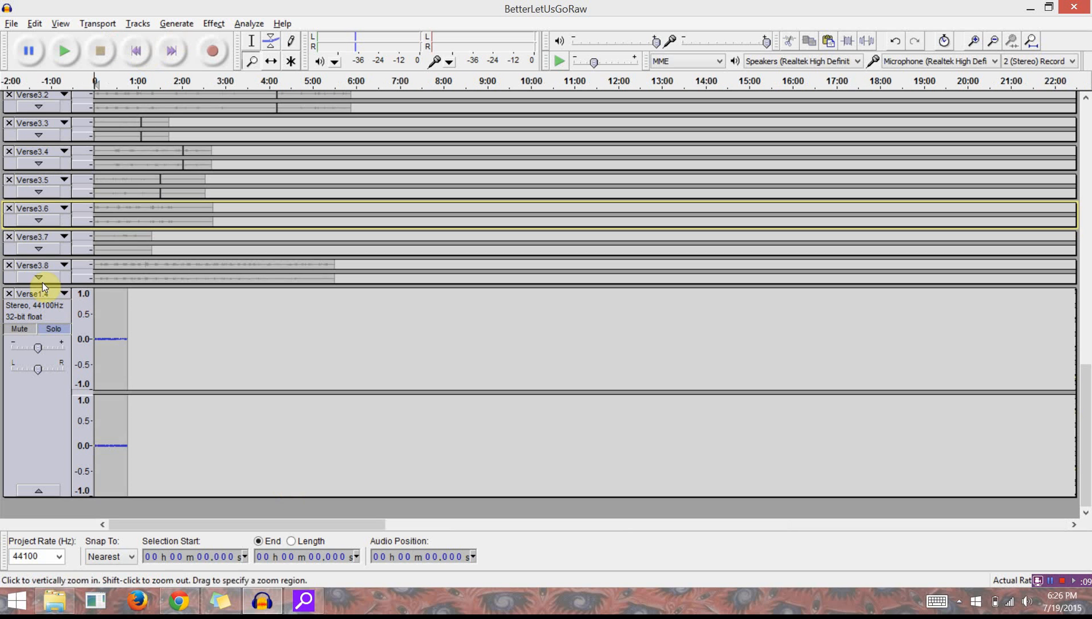
left_click(34, 394)
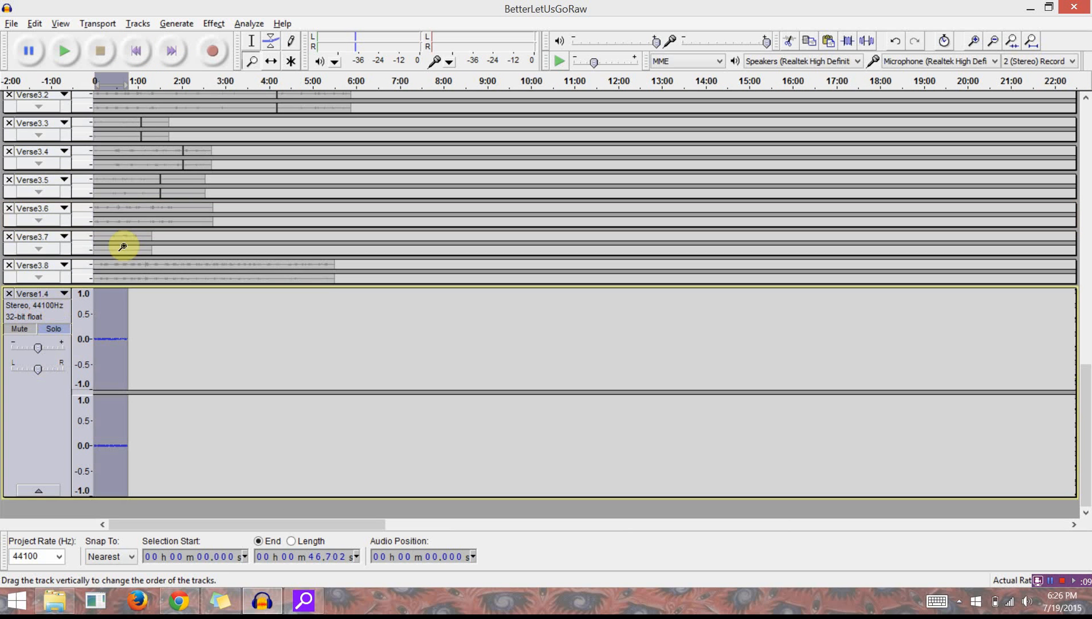
left_click(214, 23)
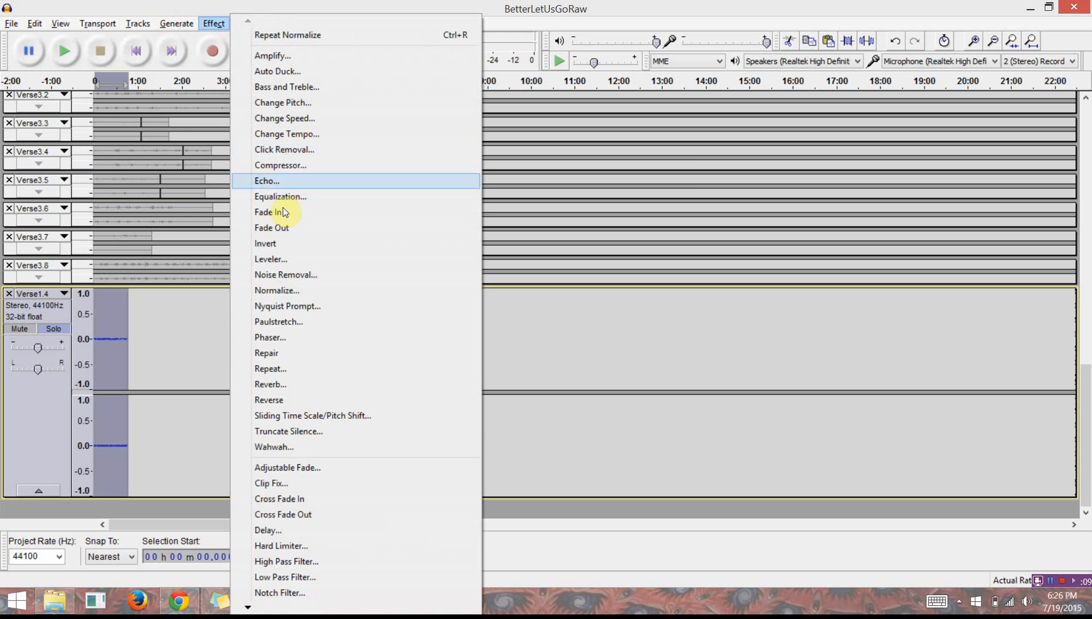
left_click(285, 275)
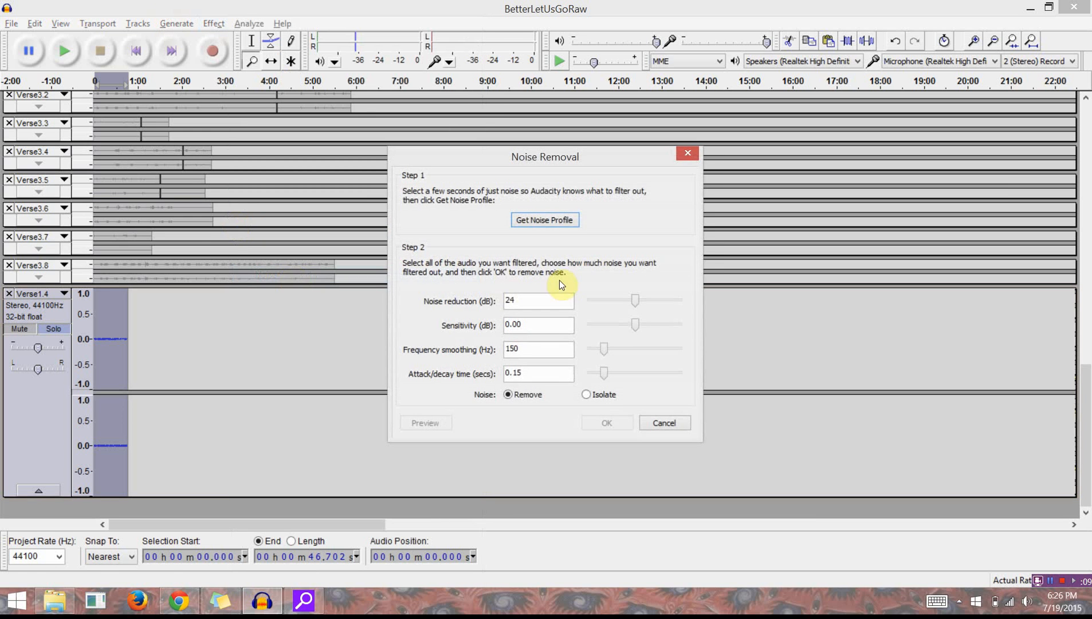
left_click(558, 220)
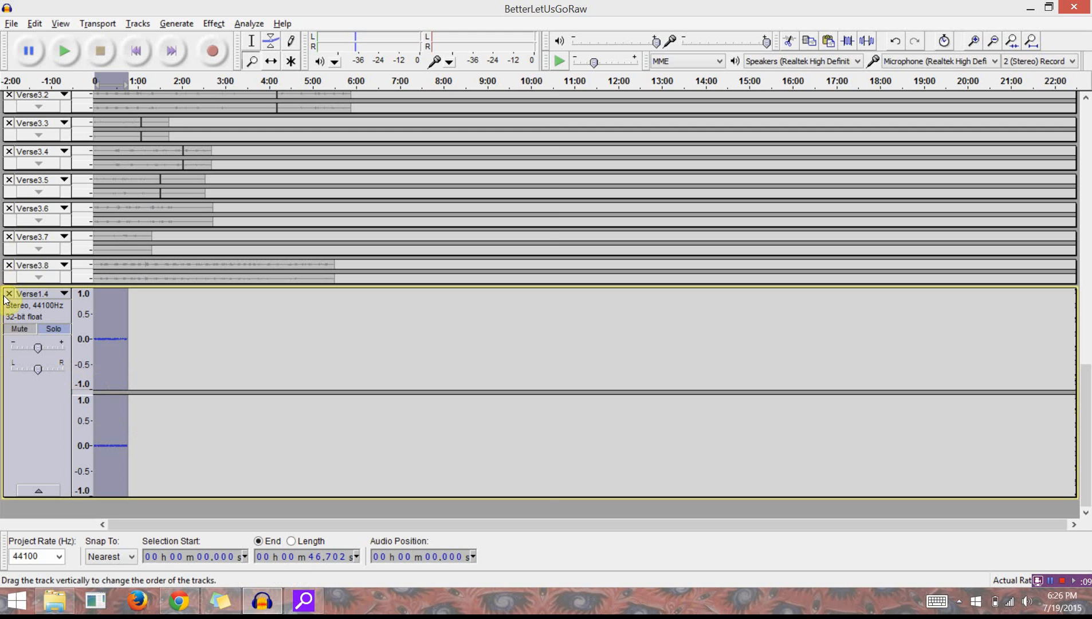
Apply Noise Removal to all tracks with 24 dB reduction, 0.00 dB sensitivity, 150 Hz smoothing and 0.15 s attack/decay.
key("ctrl+a")
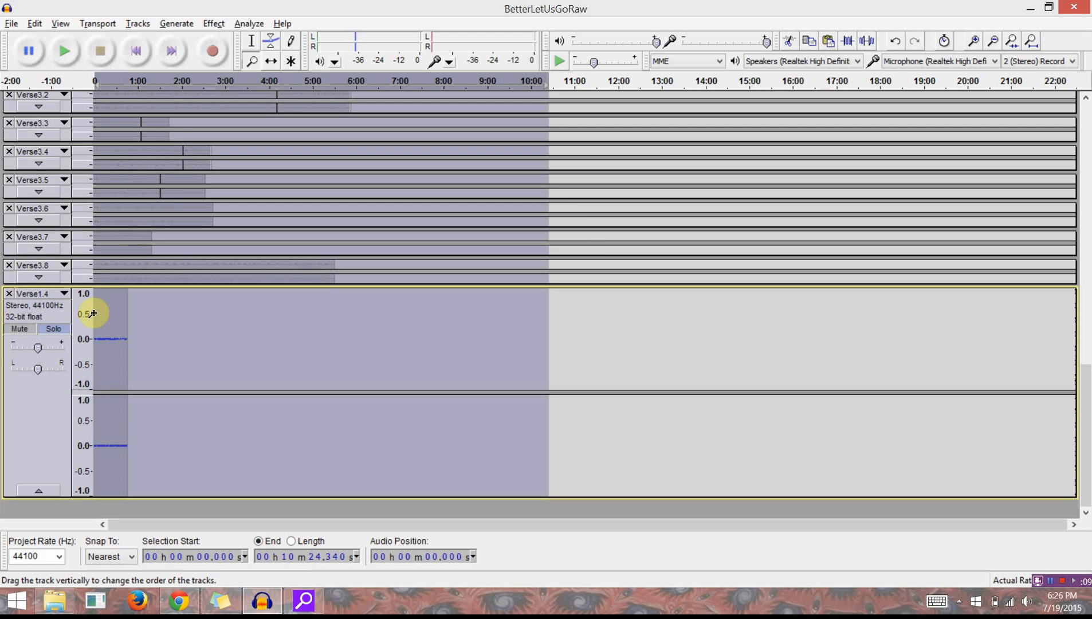
left_click(214, 23)
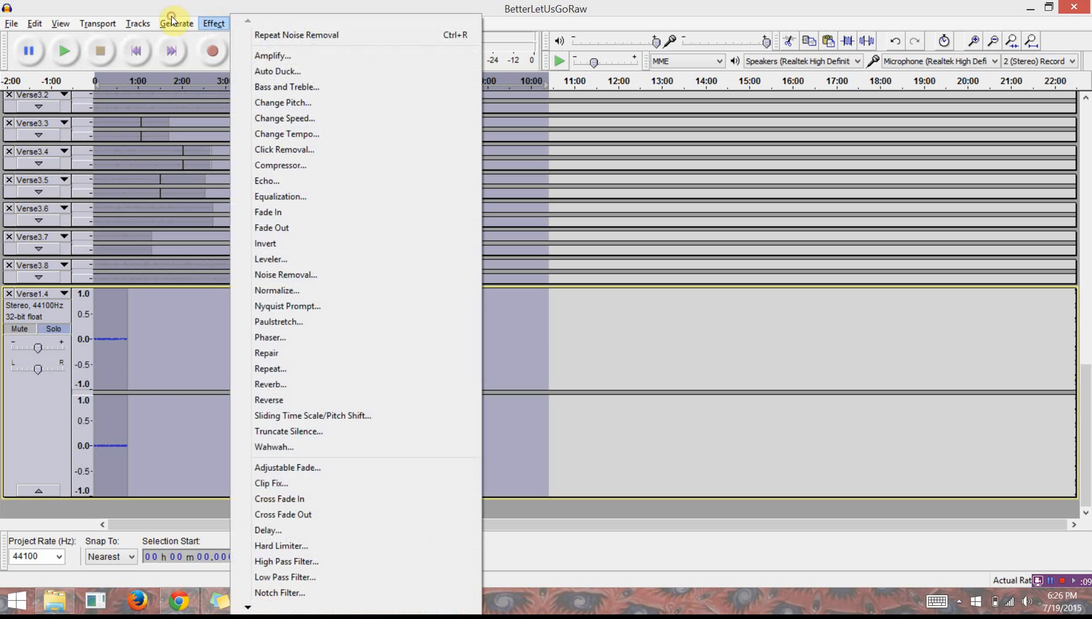
left_click(263, 280)
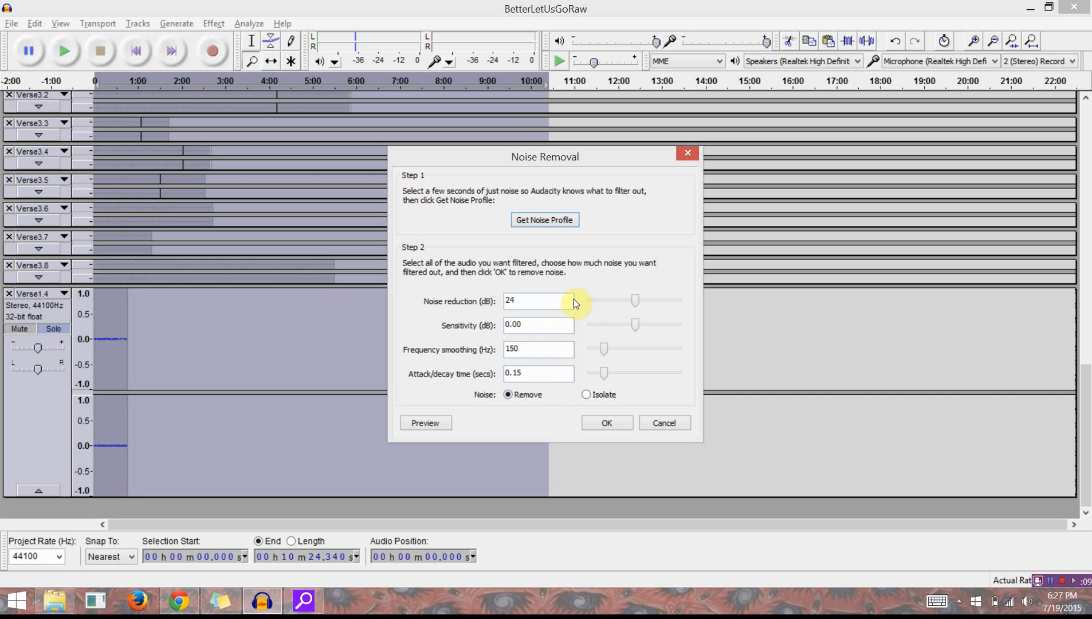
left_click(608, 423)
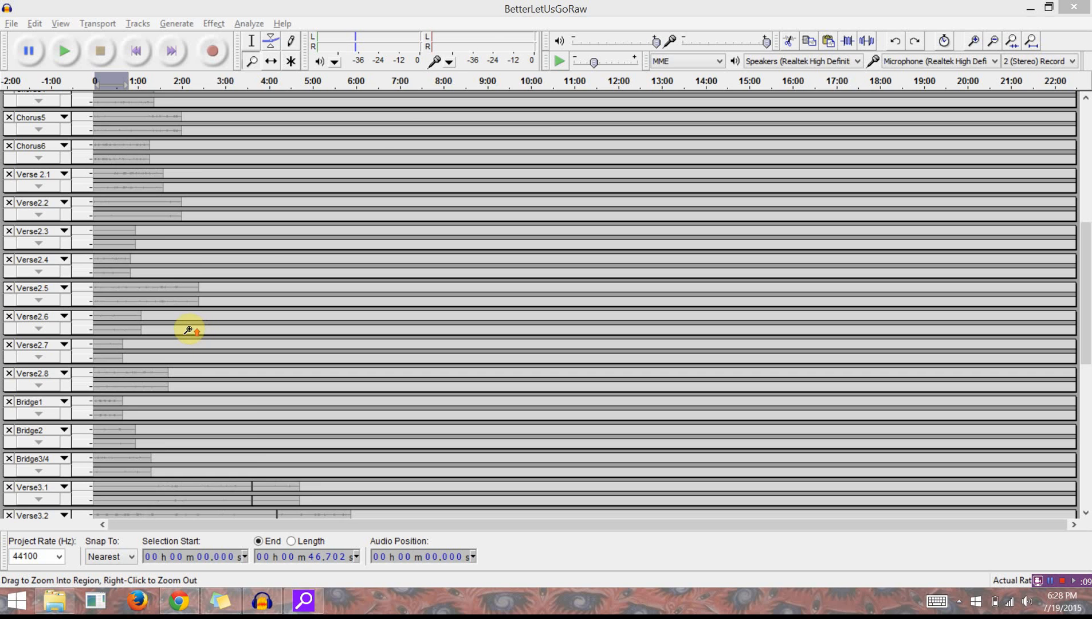
Expand the Verse1.3, Verse1.2 and Verse1.1 tracks and zoom in to compare their cleaned waveforms.
scroll(194, 332, "down", 10)
scroll(188, 329, "up", 10)
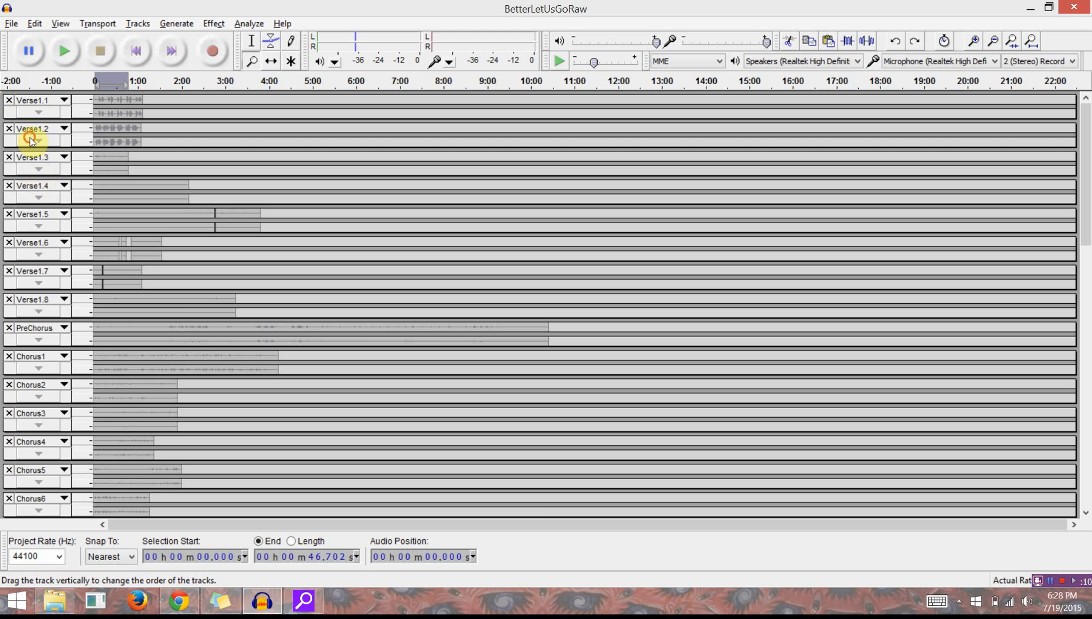
left_click(38, 169)
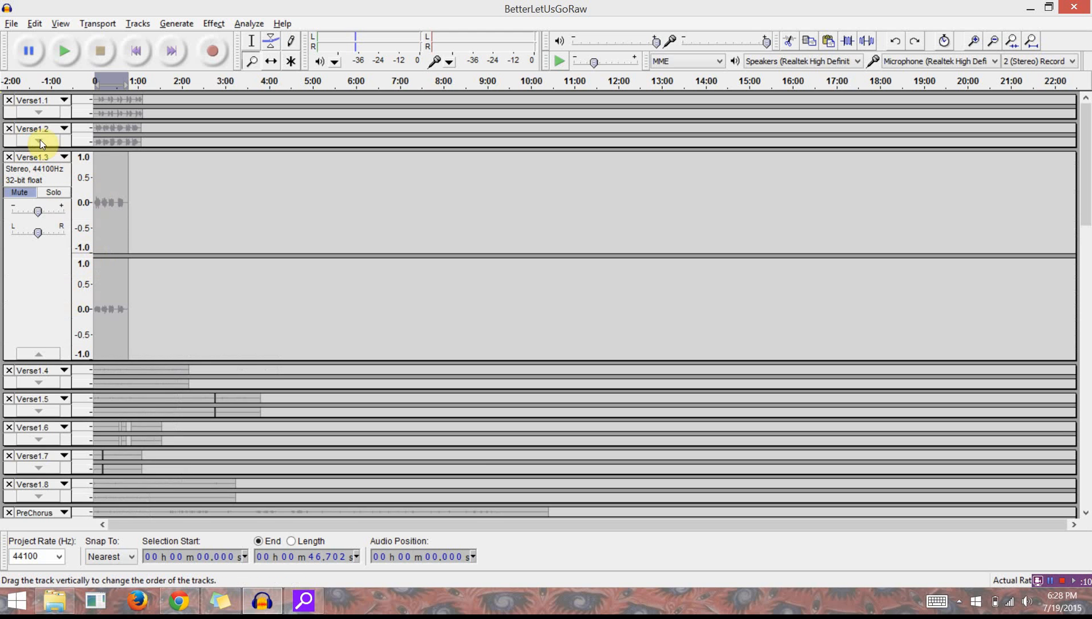
left_click(39, 141)
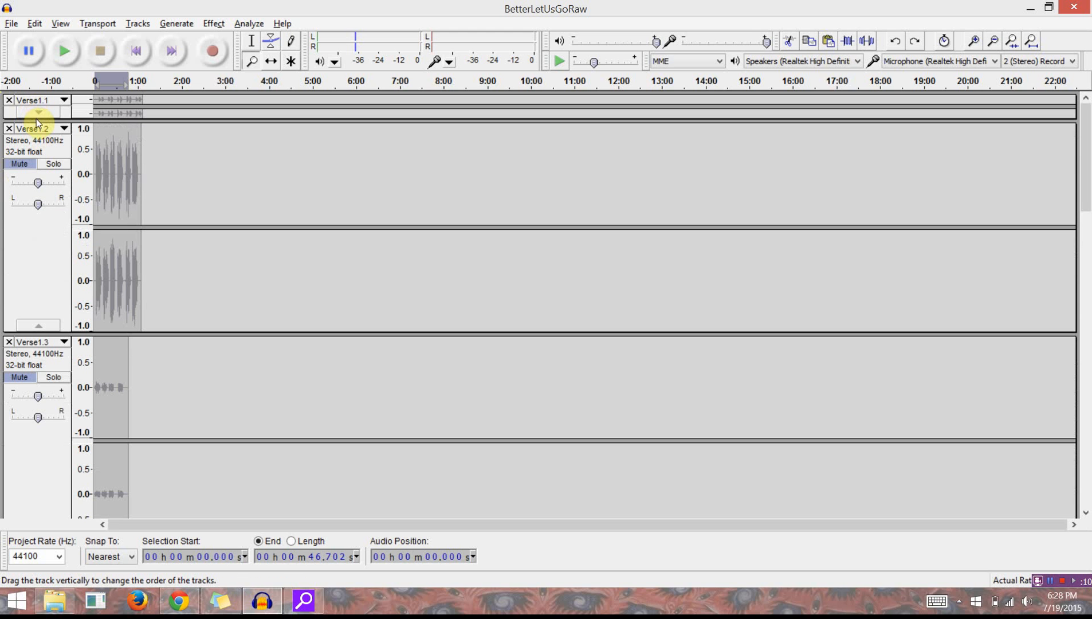
left_click(36, 113)
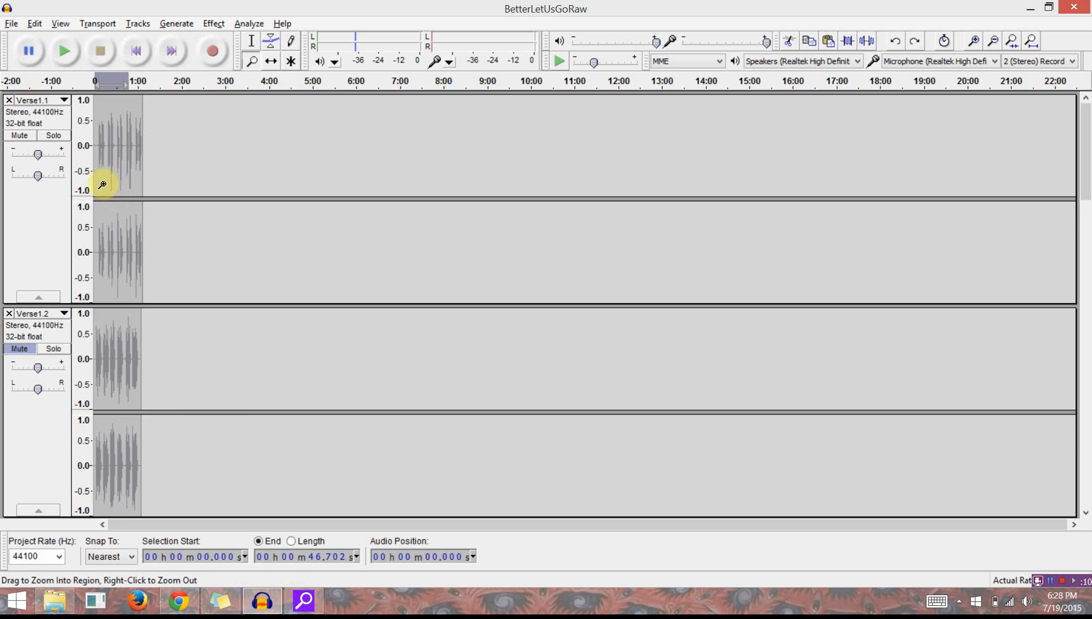
double_click(104, 190)
left_click(83, 146)
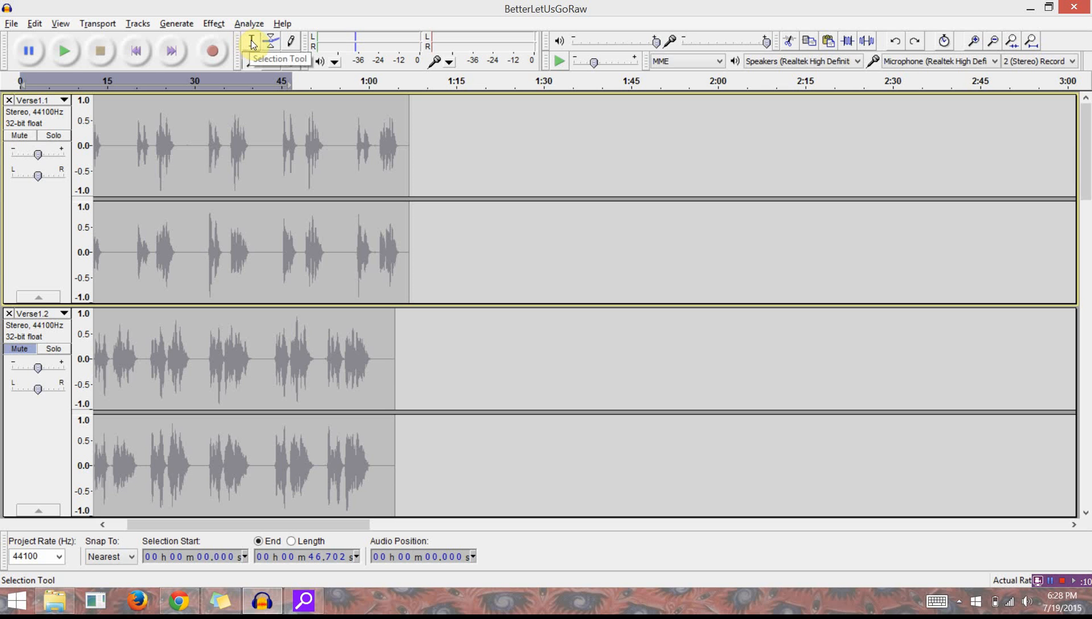
left_click(252, 61)
left_click(48, 206)
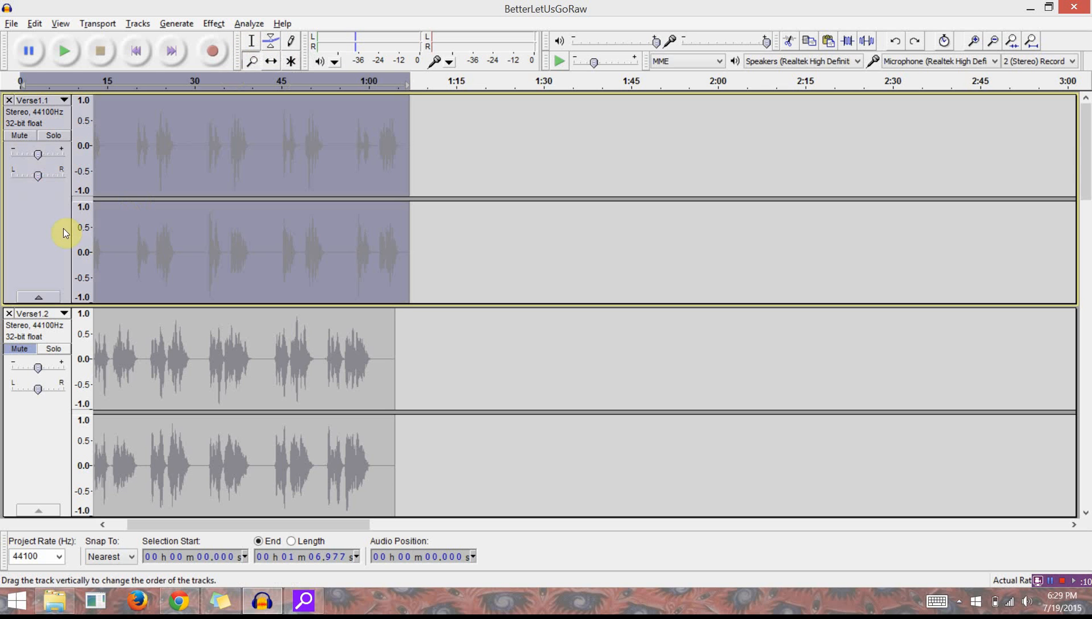
scroll(184, 278, "down", 1)
scroll(184, 278, "down", 8)
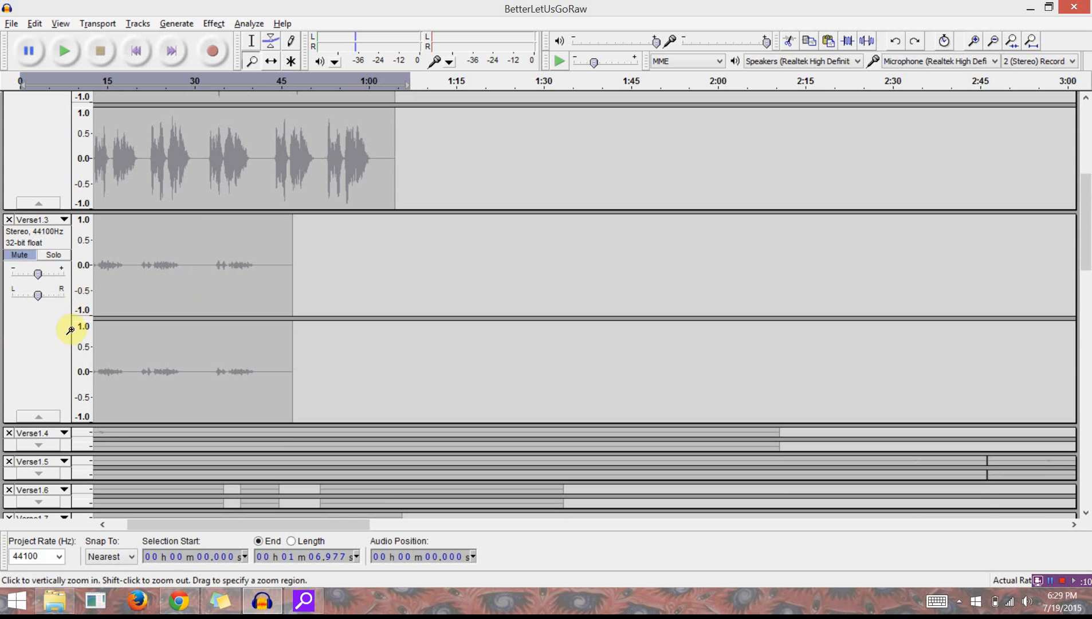
left_click(50, 272)
left_click(136, 51)
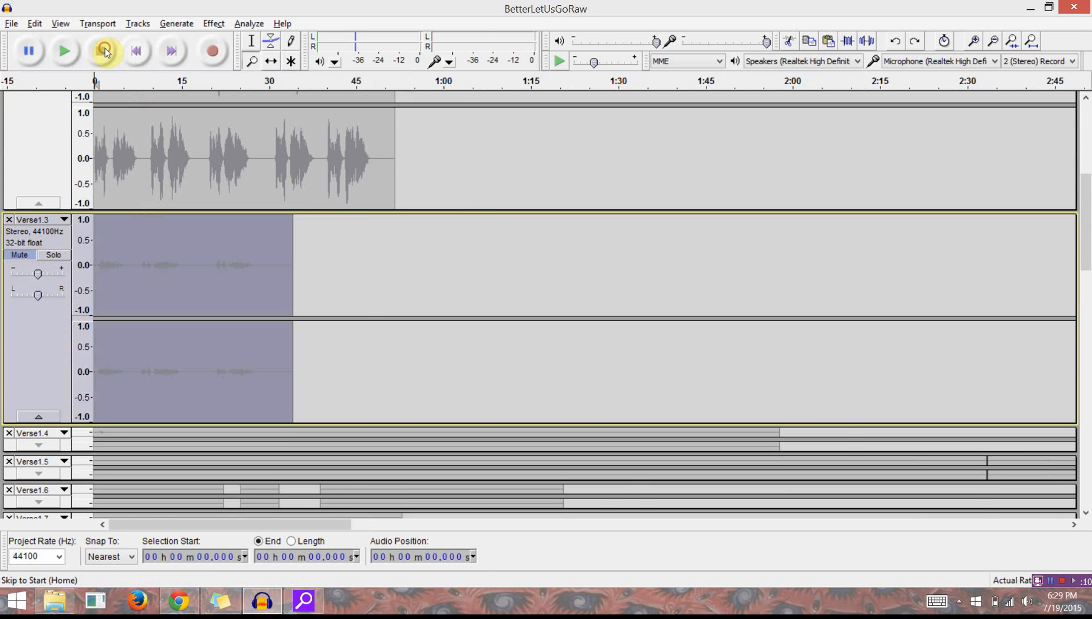
left_click(214, 24)
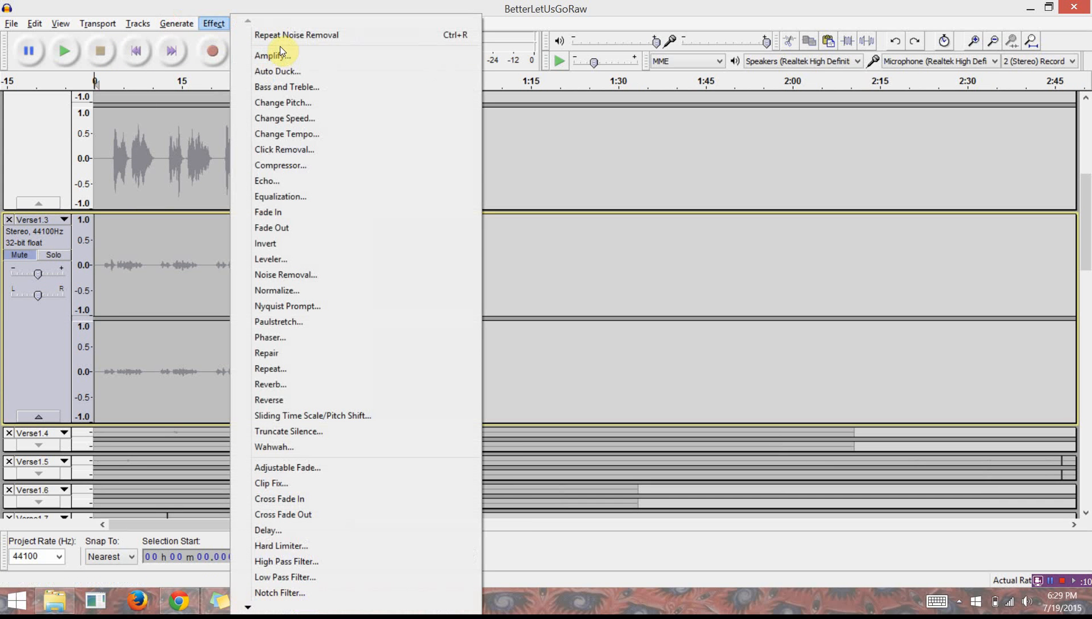
left_click(297, 291)
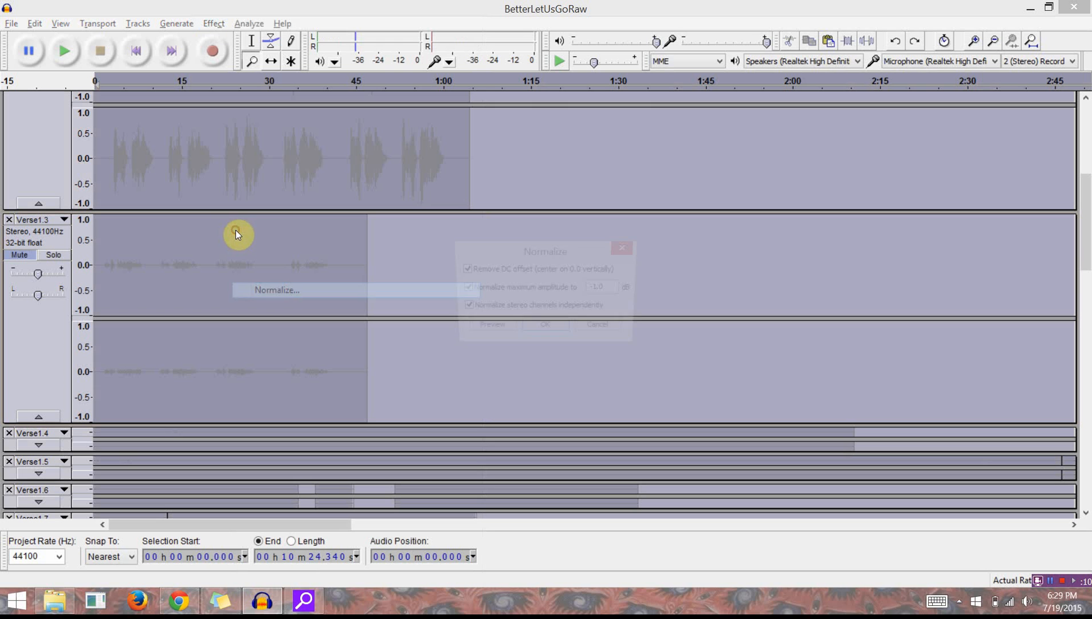
left_click(618, 326)
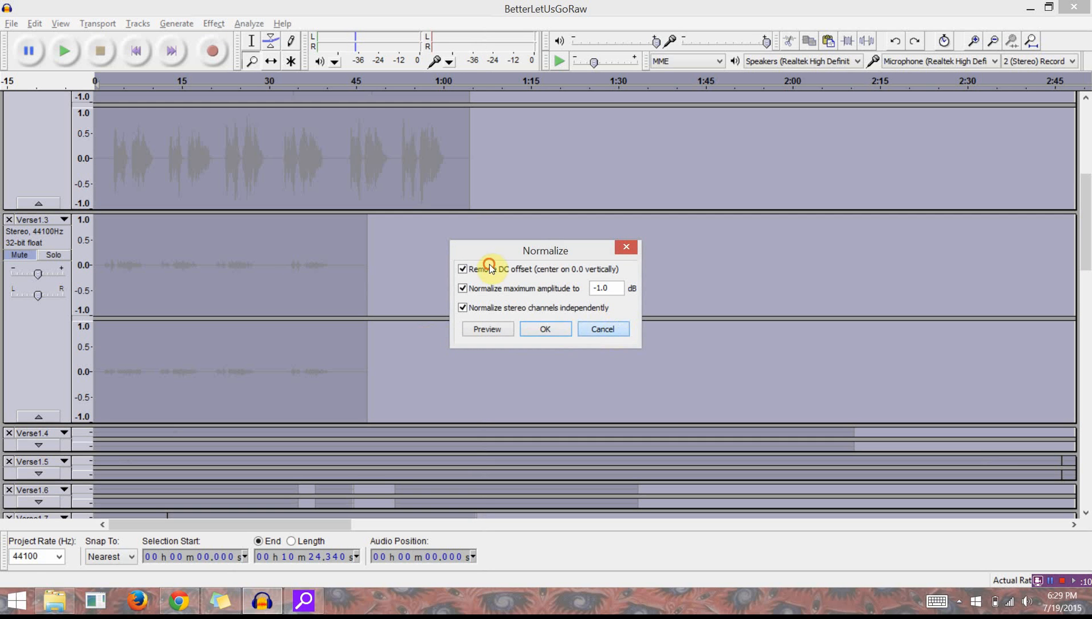
Normalize the whole Verse1.3 track to -1.0 dB, removing DC offset and treating the stereo channels independently.
left_click(50, 279)
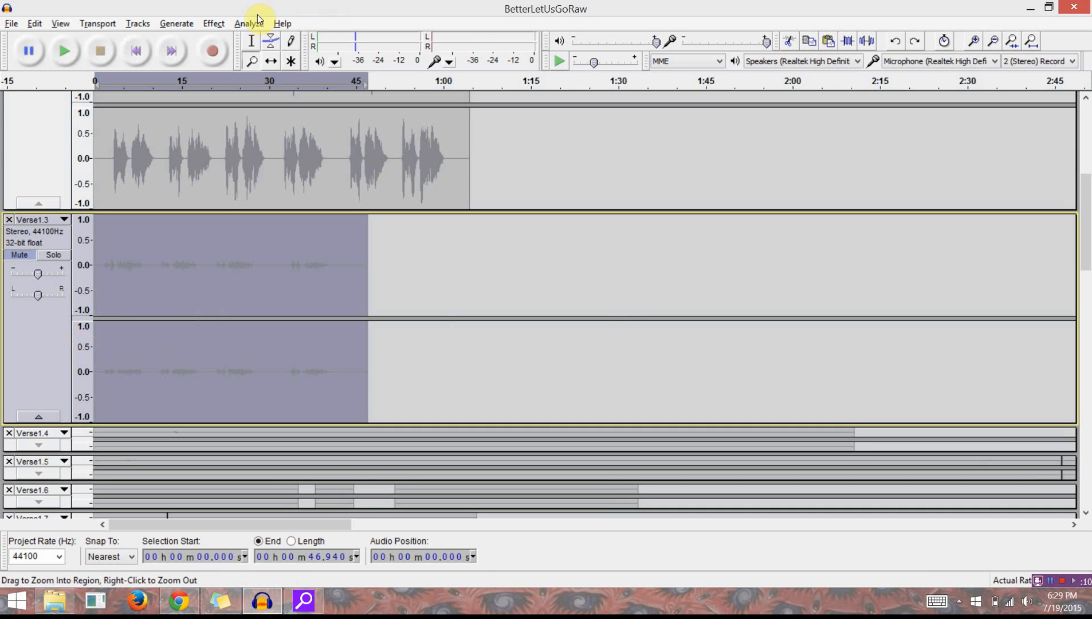
left_click(213, 24)
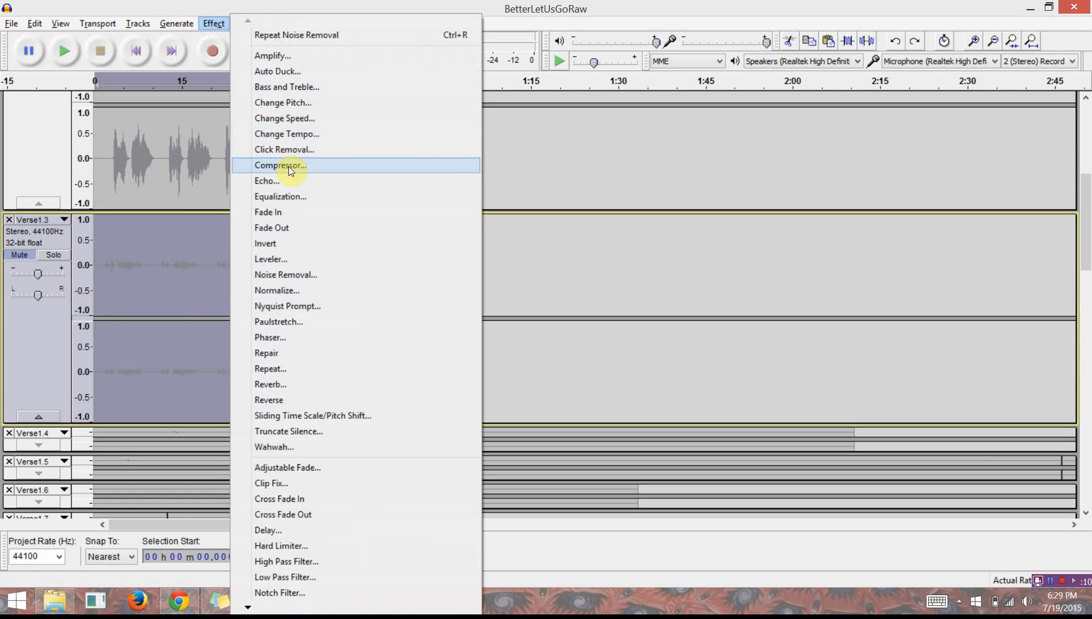
left_click(306, 290)
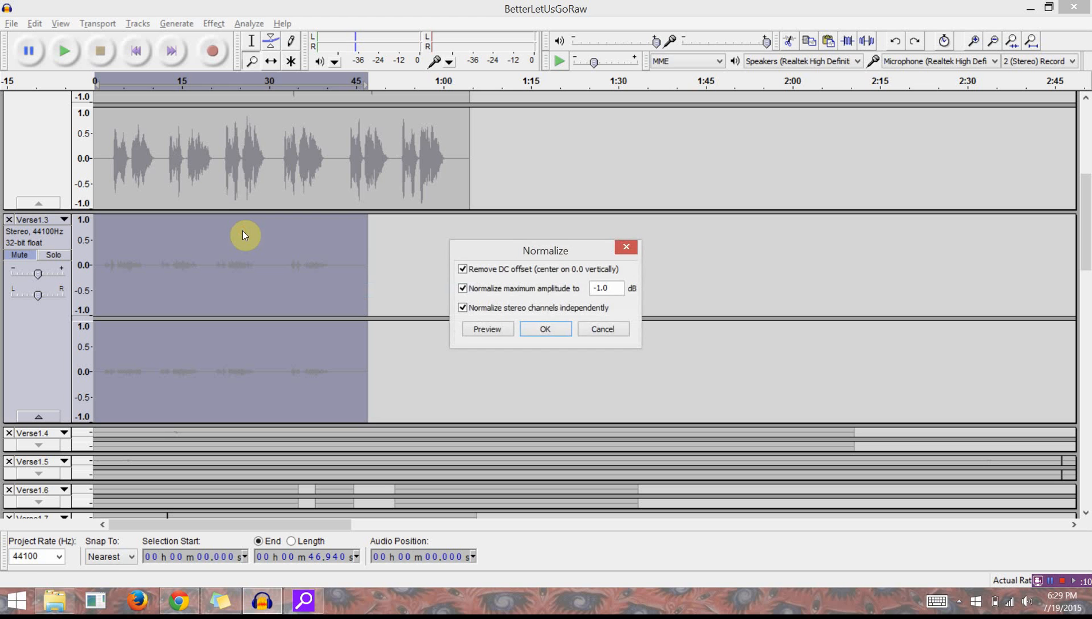
key("Return")
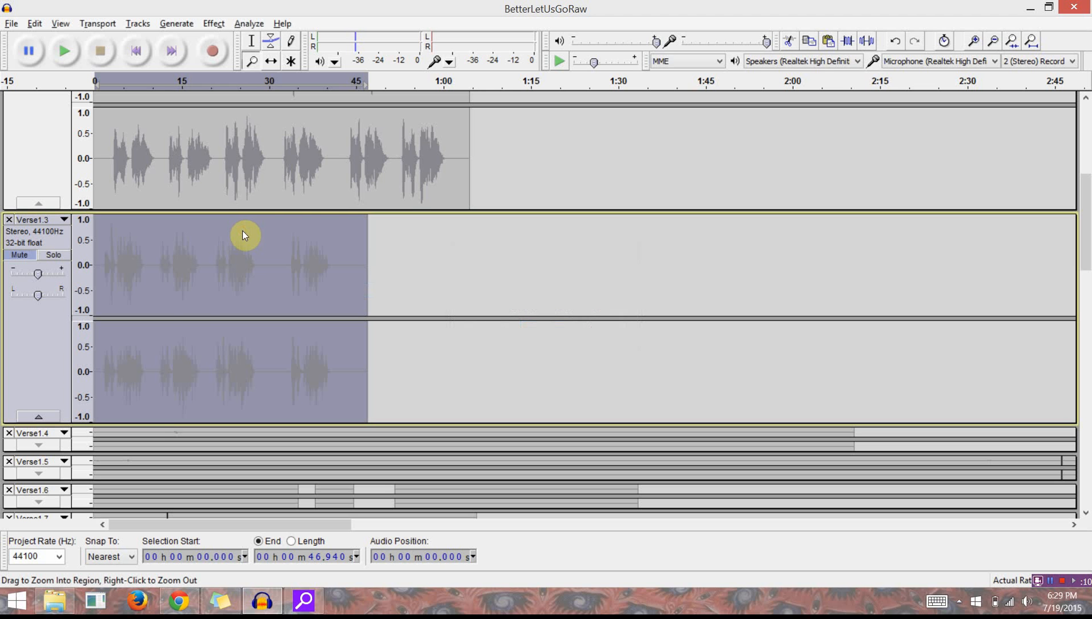
Expand the Verse1.4 vocal track below Verse1.3 to show both channels of its waveform.
left_click(39, 445)
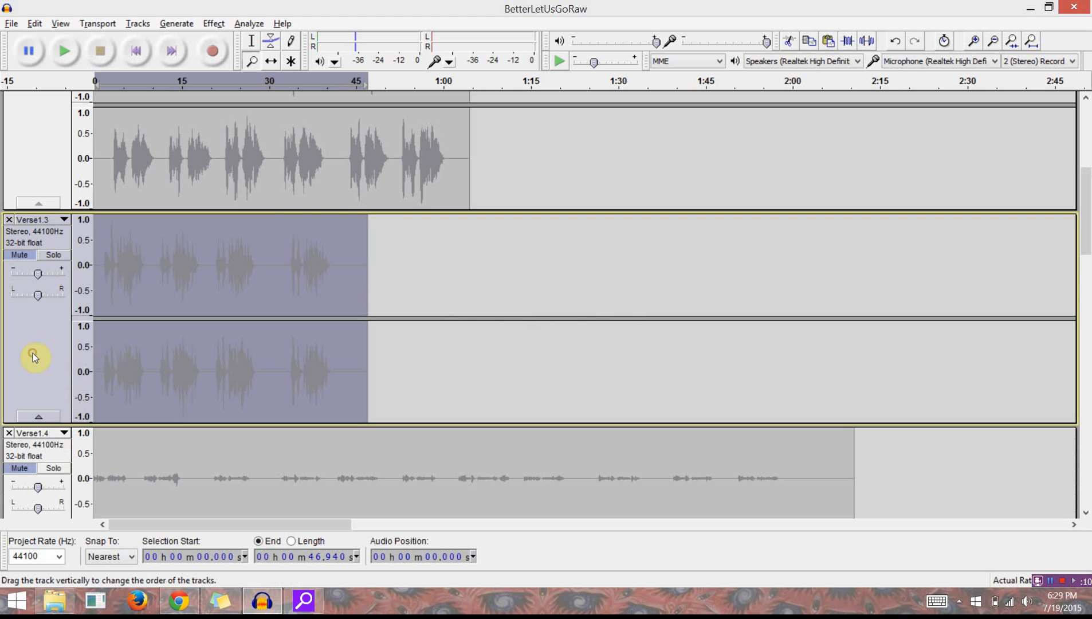
scroll(177, 475, "down", 3)
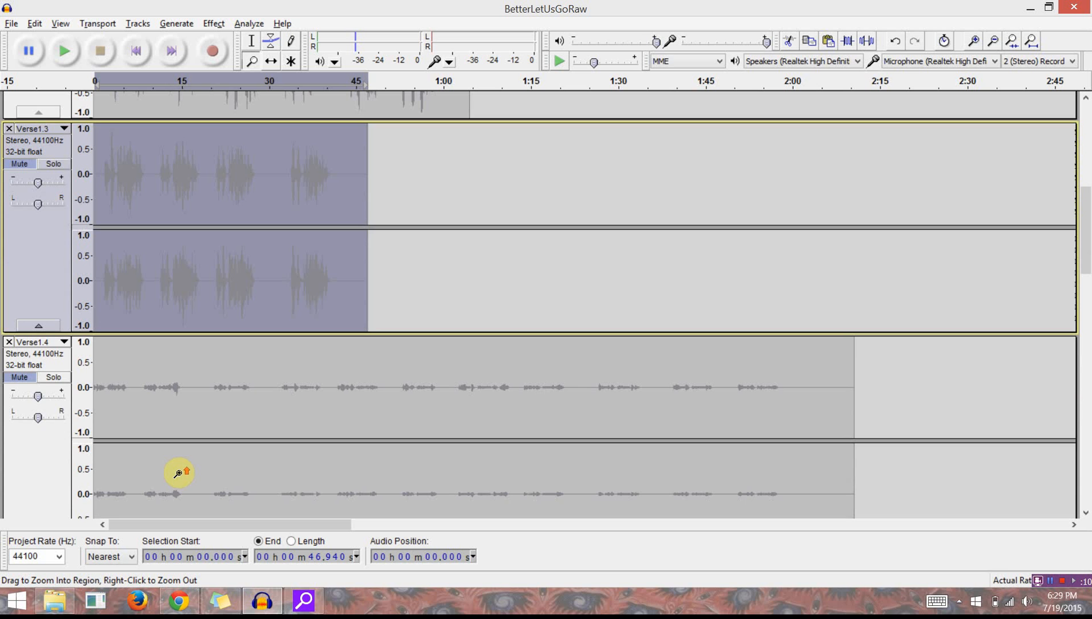
scroll(177, 473, "down", 2)
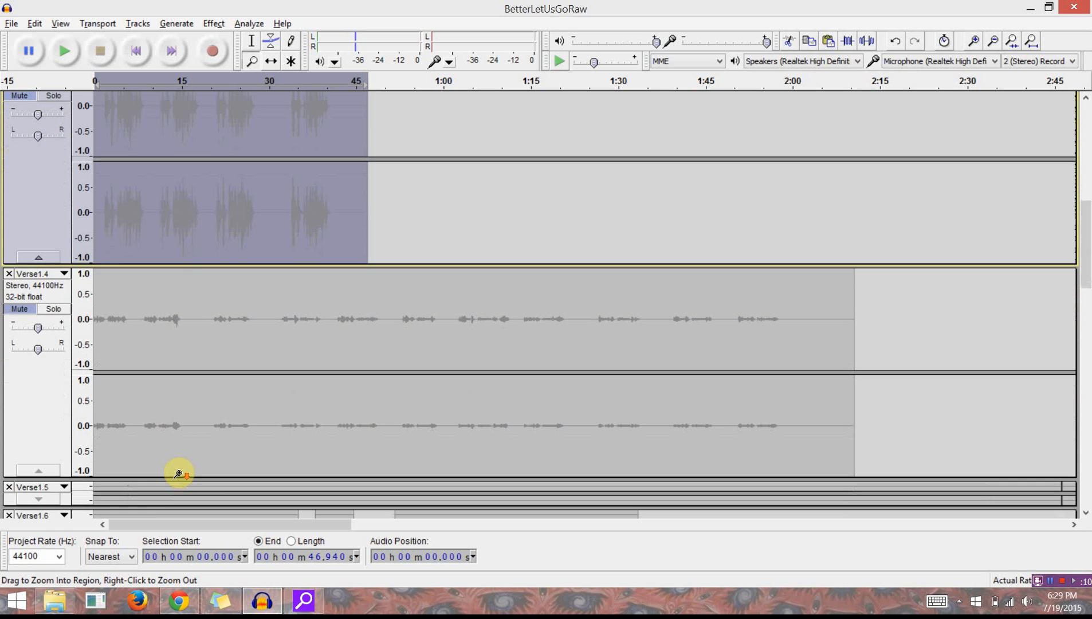
Normalize the whole Verse1.4 vocal track.
left_click(34, 314)
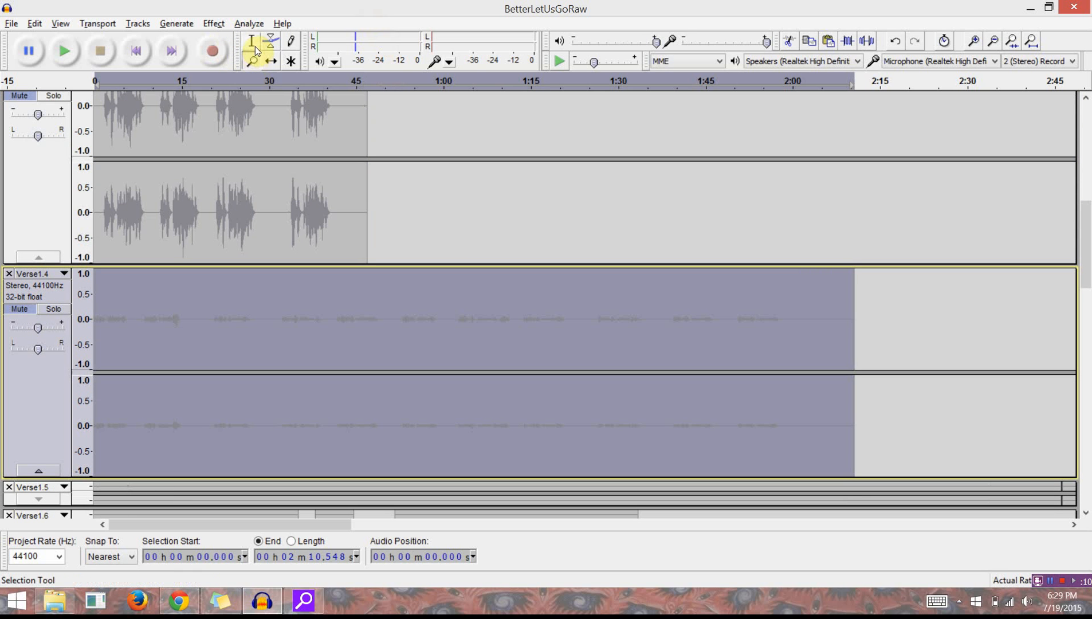
left_click(218, 25)
key("Escape")
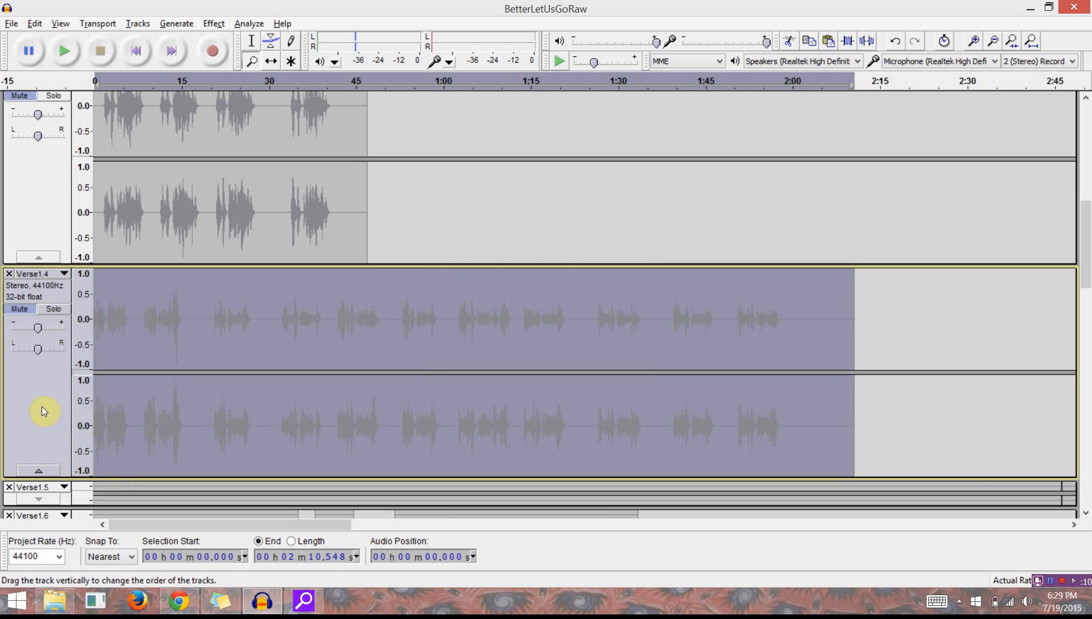
Inspect the loud peak near 14.5 s in the Verse1.4 vocal track and undo the track's normalization.
left_click(143, 331)
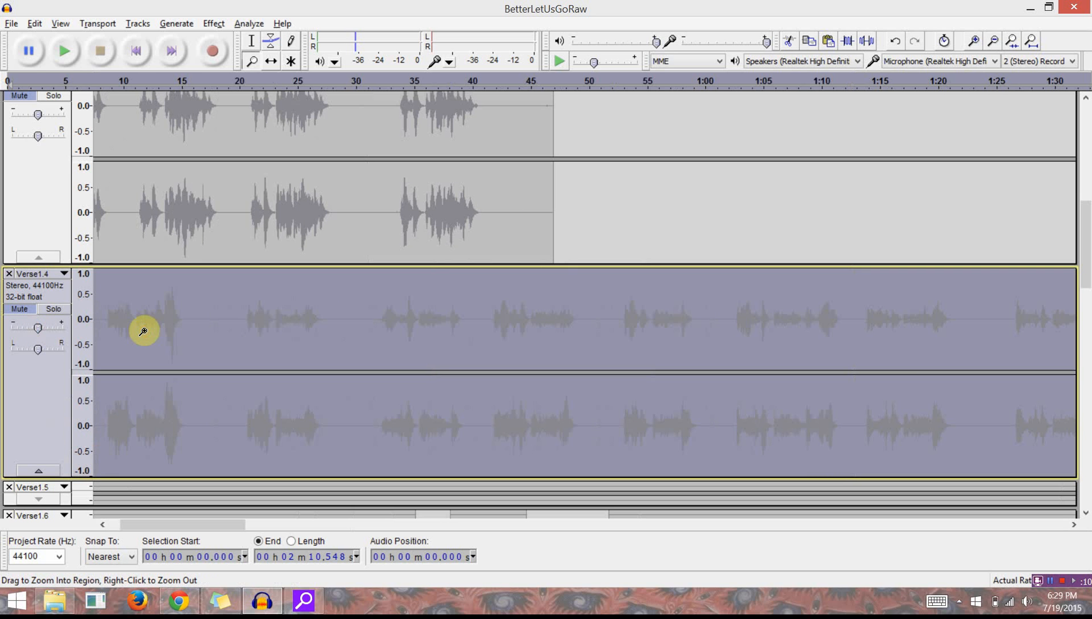
left_click(143, 331, "shift")
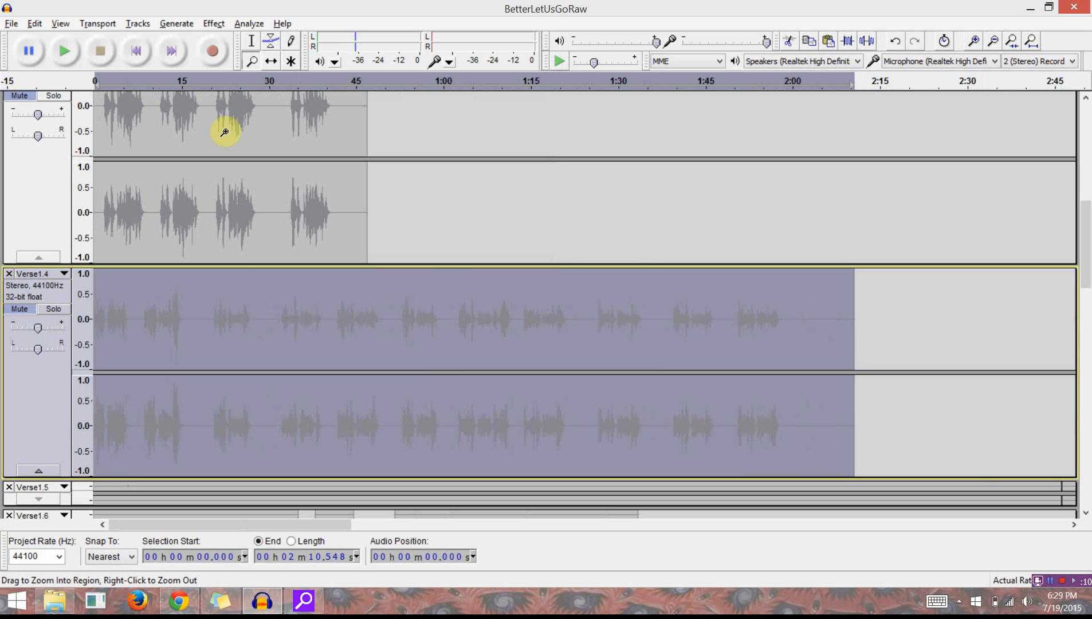
left_click(250, 45)
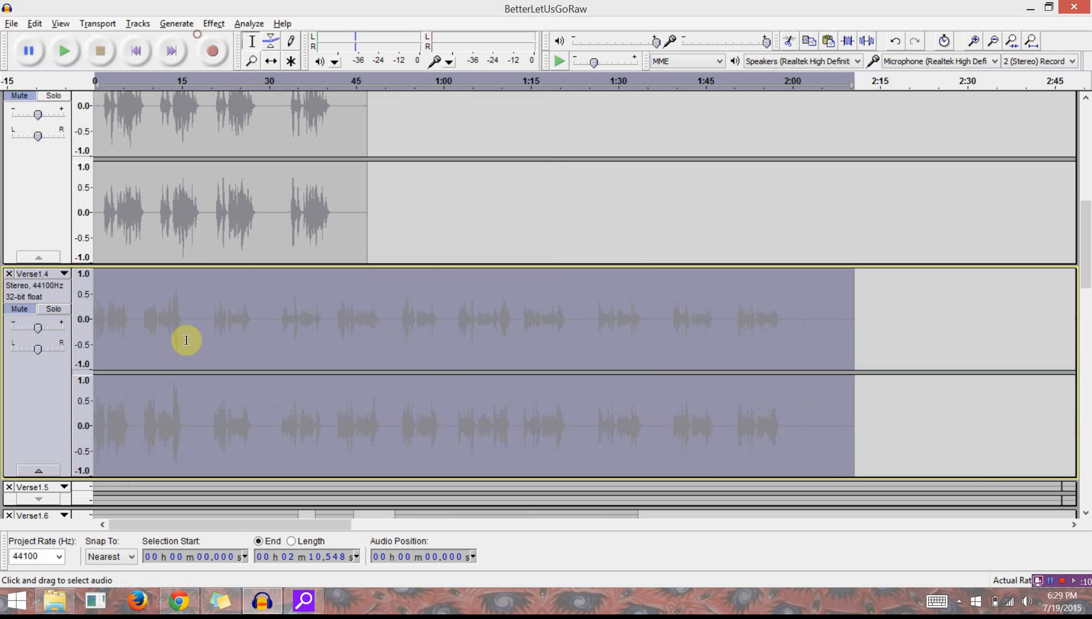
left_click(179, 395)
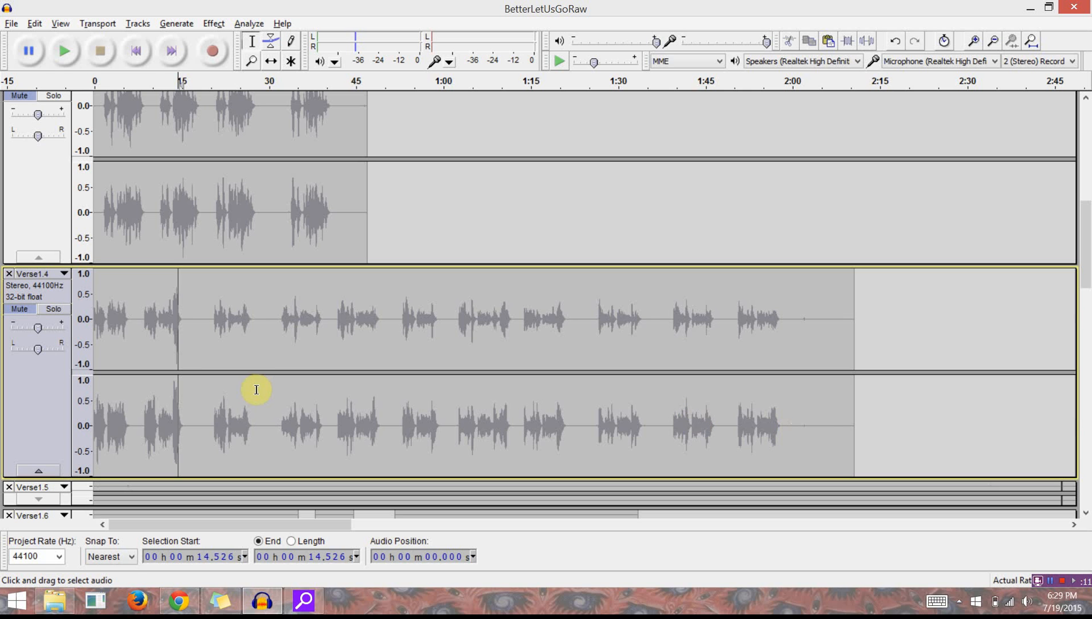
key("ctrl+z")
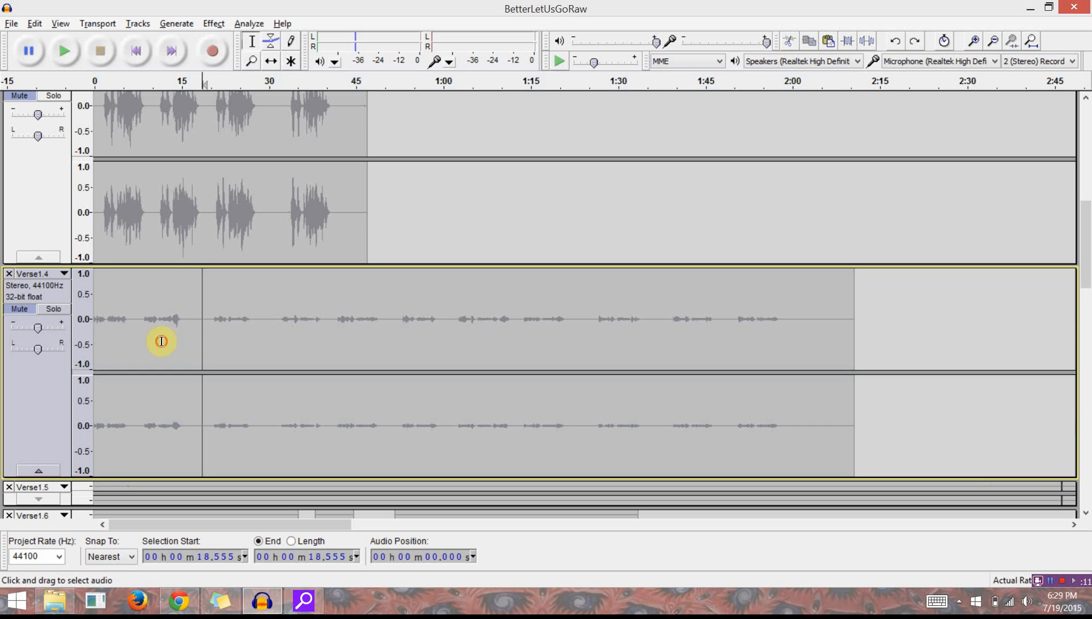
Normalize the Verse1.4 vocal from about 20.4 s through the end of the track by repeating the last effect.
key("ctrl+z")
key("Right")
key("Right")
key("Right")
key("Right")
key("Right")
key("Right")
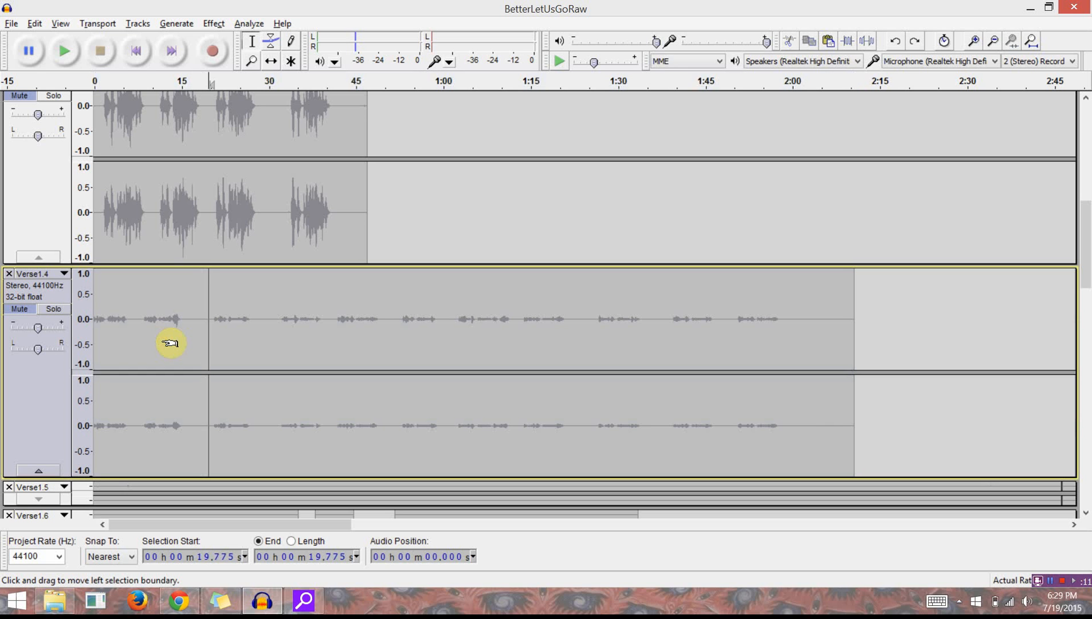
key("Left")
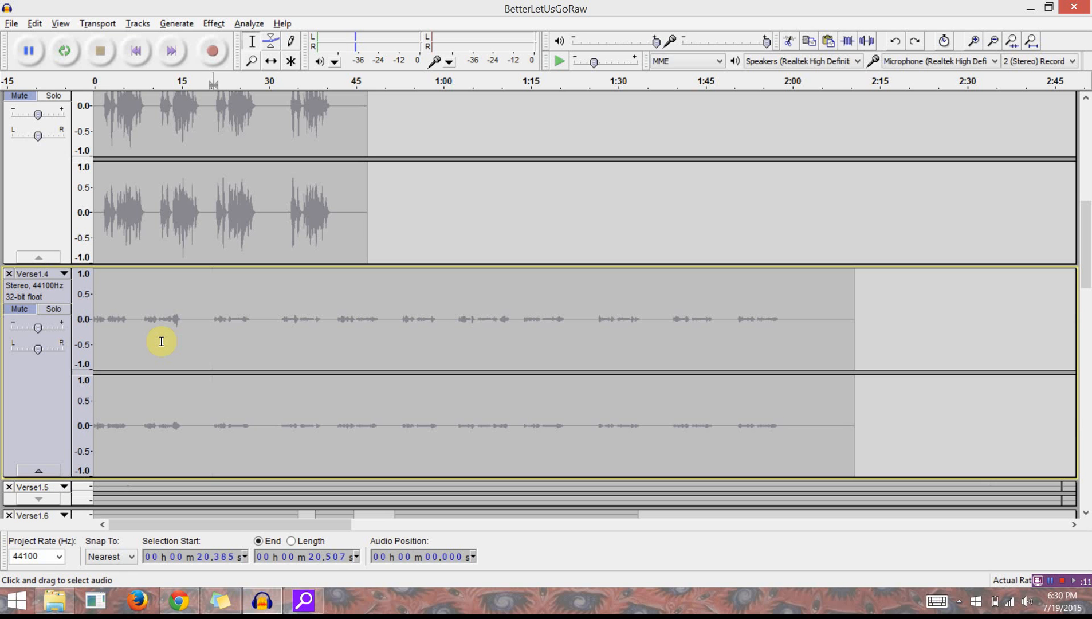
key("shift+Right")
key("shift+Right")
key("shift+Right")
key("shift+Right")
key("shift+Right")
key("shift+Right")
key("shift+Right")
key("shift+Right")
key("shift+Right")
key("shift+Right")
key("shift+Right")
key("shift+Right")
key("shift+Right")
key("shift+Right")
key("shift+Right")
key("shift+Right")
key("shift+Right")
key("shift+Right")
key("shift+Right")
key("shift+Right")
key("shift+Right")
key("shift+Right")
key("shift+Right")
key("shift+Right")
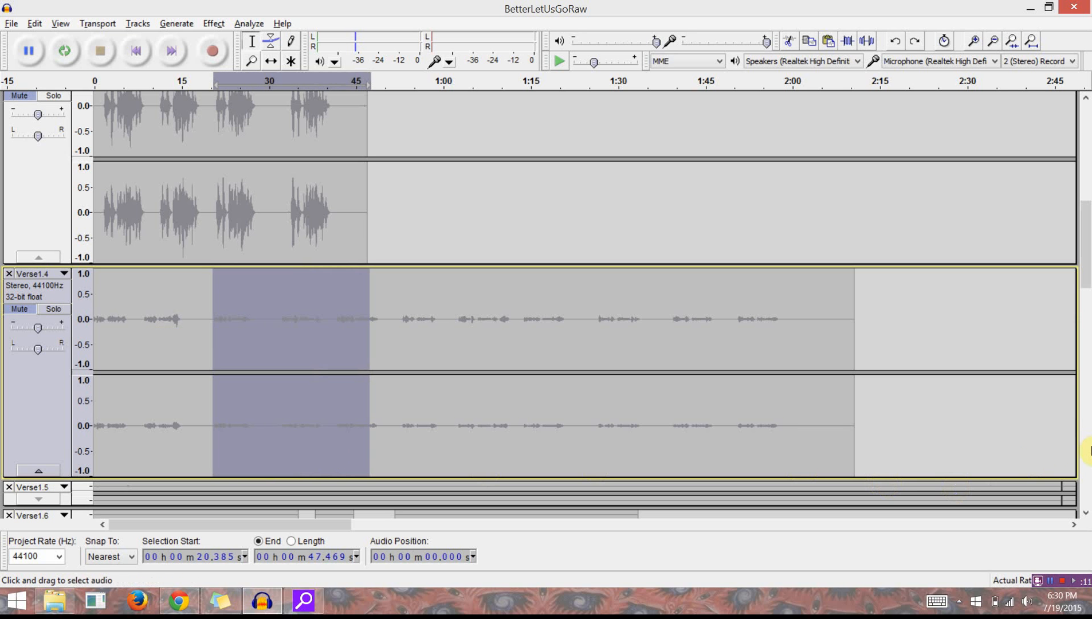
key("shift+End")
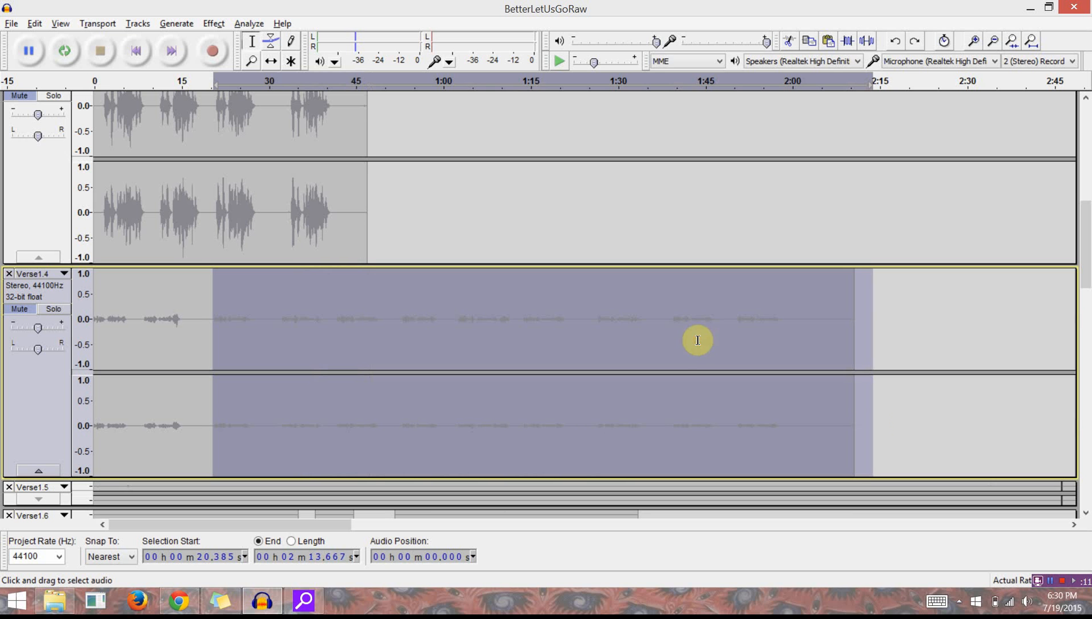
key("ctrl+r")
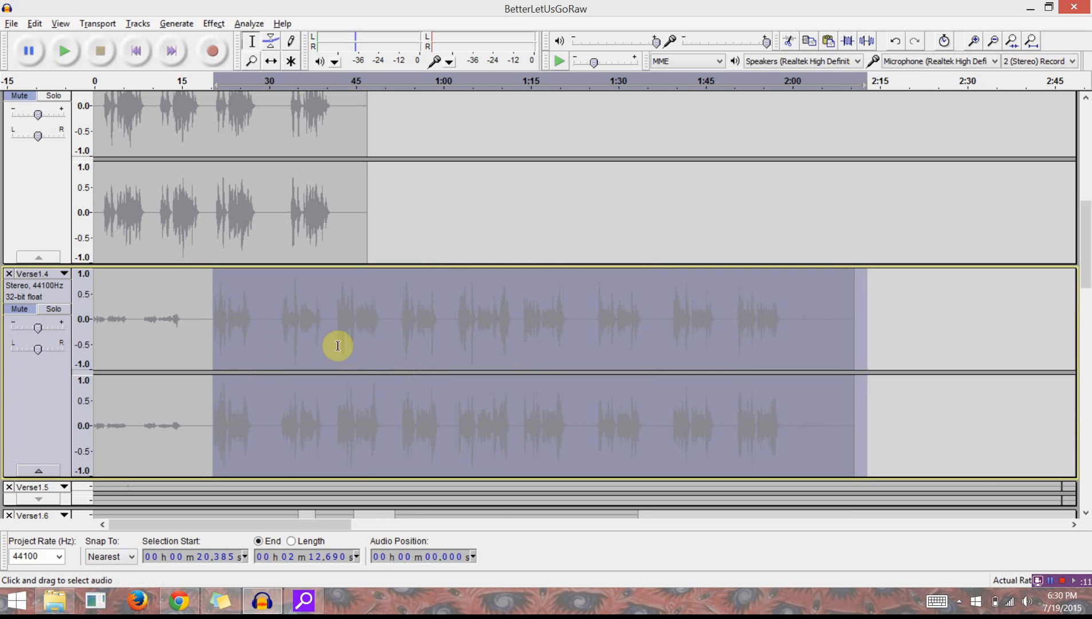
Repeat the normalization on the Verse1.4 section between about 7.6 s and 20.3 s.
left_click(181, 322)
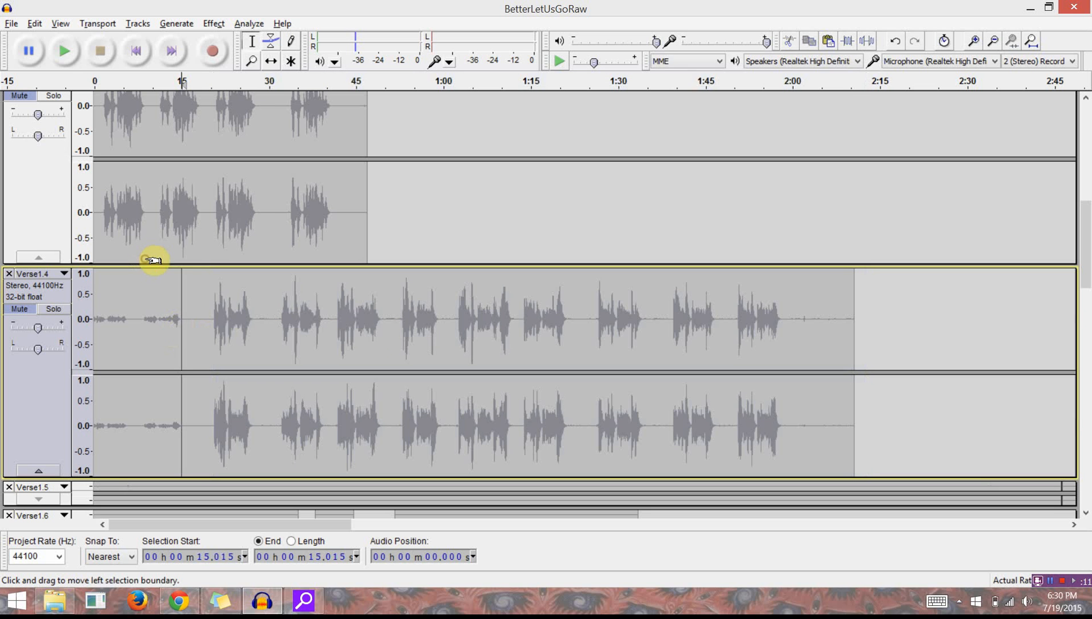
left_click(139, 319, "shift")
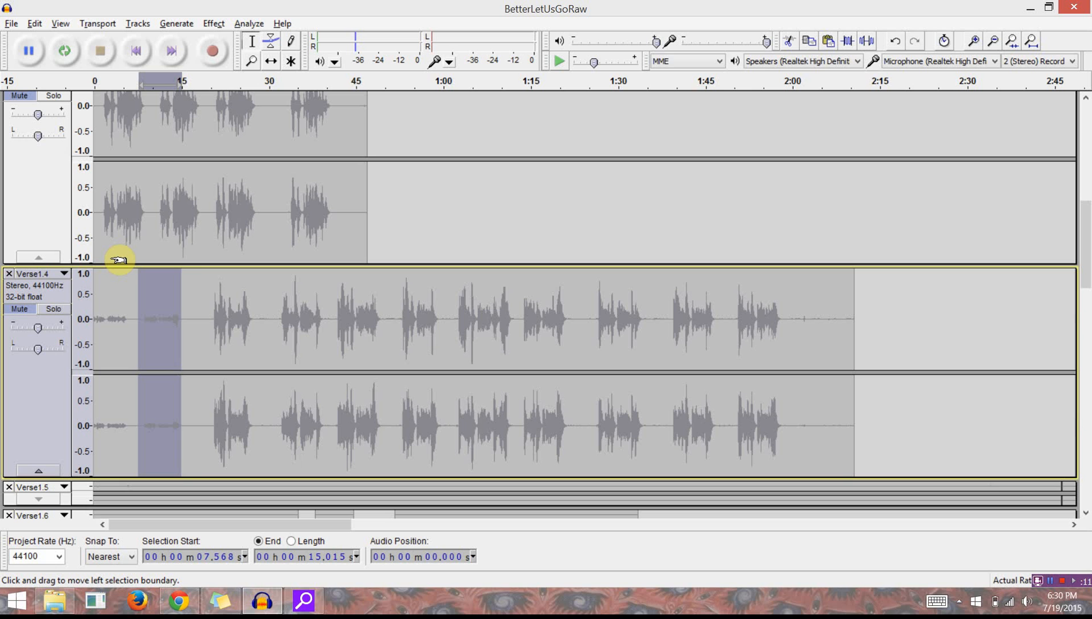
key("shift+Right")
key("shift+Right")
key("shift+Right")
key("shift+Right")
key("shift+Right")
key("shift+Right")
key("shift+Right")
key("shift+Right")
key("shift+Right")
key("shift+Right")
key("shift+Right")
key("shift+Right")
key("shift+Right")
key("shift+Right")
key("shift+Right")
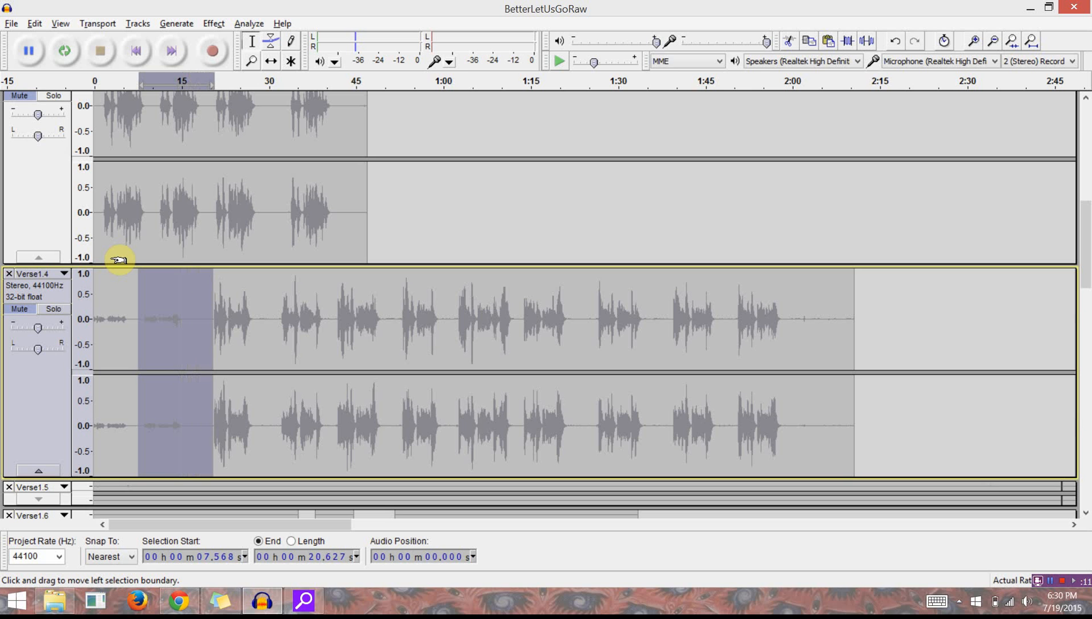
key("shift+Left")
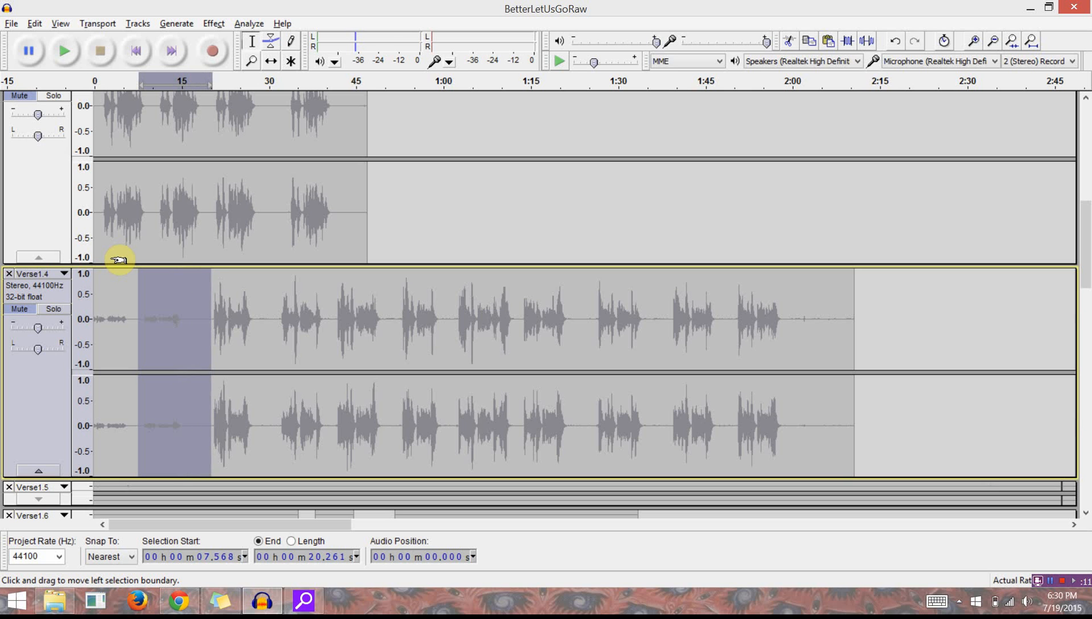
key("ctrl+r")
Normalize the opening of the Verse1.4 track, from its start to about 7.9 s, with the same effect.
key("Left")
key("Left")
key("Left")
key("Left")
key("Left")
key("Left")
key("Left")
key("Left")
key("Left")
key("Left")
key("Left")
key("Left")
key("Left")
key("Left")
key("Left")
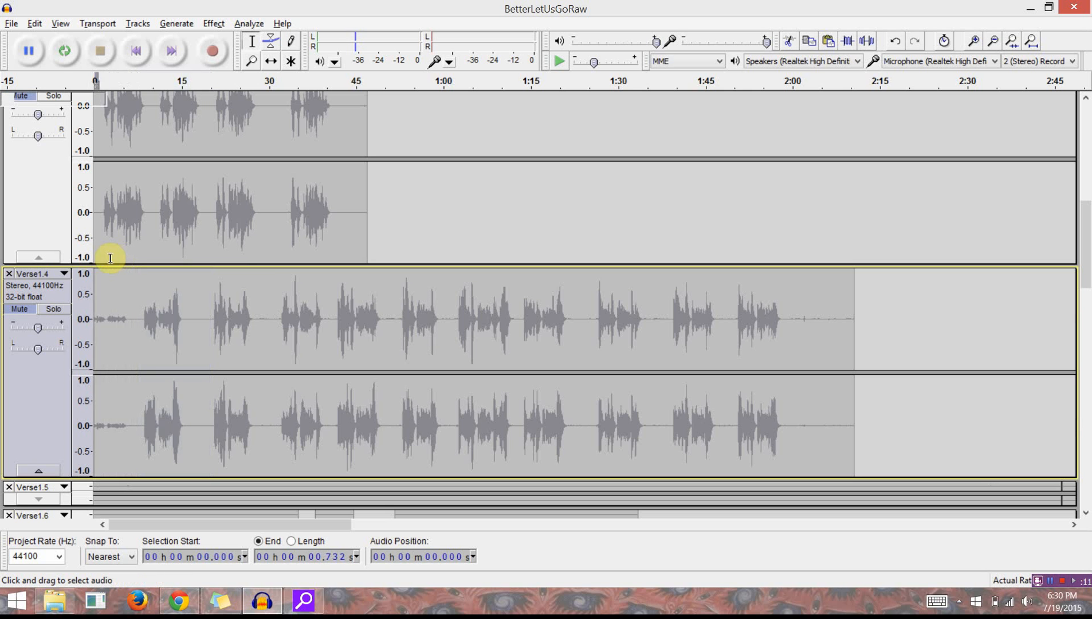
key("shift+Home")
key("shift+Right")
key("shift+Right")
key("shift+Right")
key("shift+Right")
key("shift+Right")
key("shift+Right")
key("shift+Right")
key("shift+Right")
key("shift+Right")
key("shift+Right")
key("shift+Right")
key("shift+Right")
key("shift+Right")
key("shift+Right")
key("shift+Right")
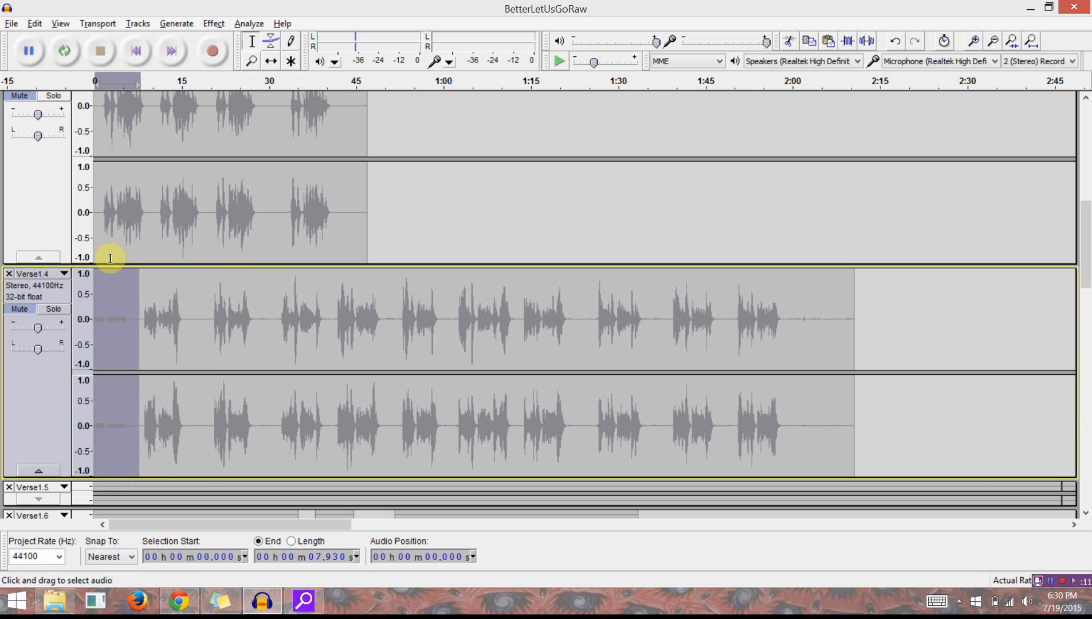
key("ctrl+r")
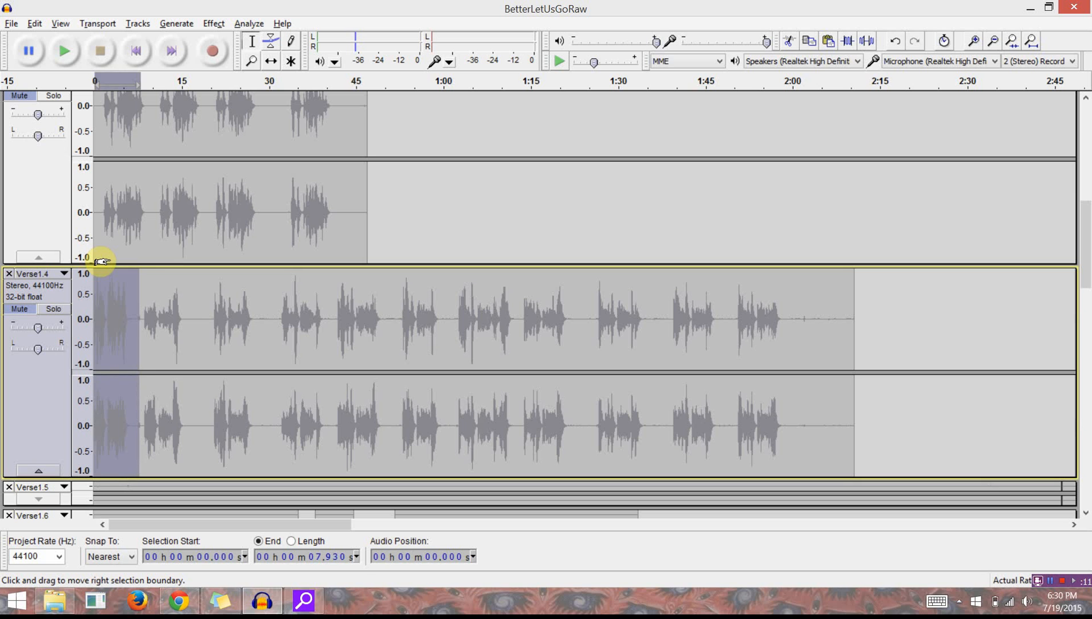
Examine the gap after the first vocal phrase in Verse1.4 and listen from about 7.3 s for stray noise.
key("Right")
key("Right")
key("Right")
key("Right")
key("Right")
key("Right")
key("Right")
key("Right")
key("Right")
key("Right")
key("Right")
key("Right")
key("Right")
key("Right")
key("Right")
key("Right")
key("Right")
key("Right")
key("Right")
key("Right")
key("Right")
key("Right")
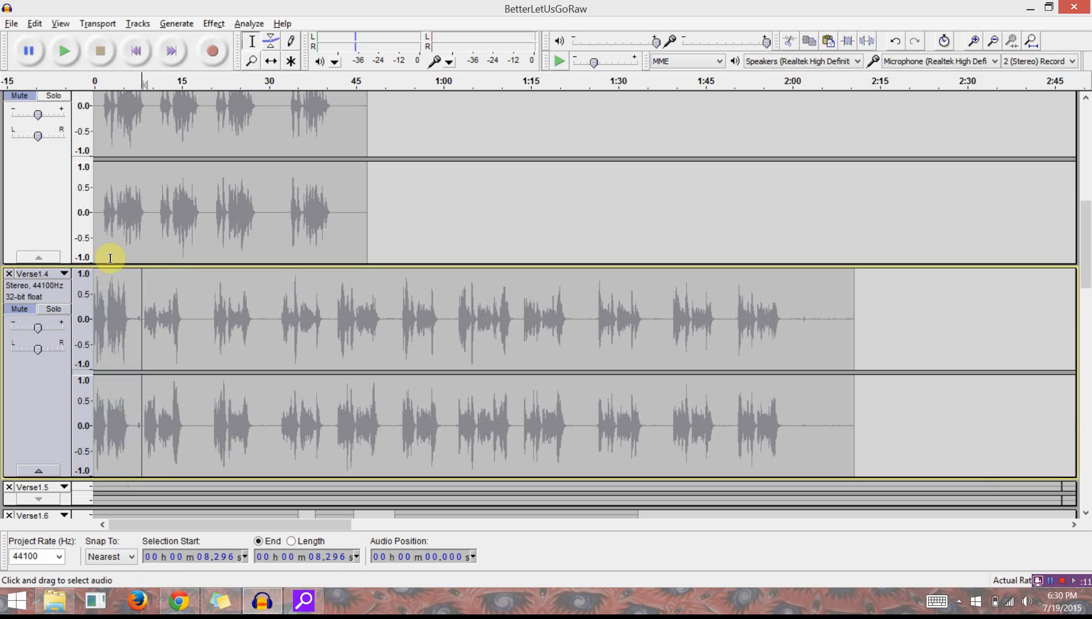
key("Left")
key("Left")
key("Left")
key("Left")
key("Left")
key("Left")
key("Left")
key("Left")
key("Left")
key("Left")
key("Left")
key("Left")
key("Left")
key("Left")
key("Left")
key("Left")
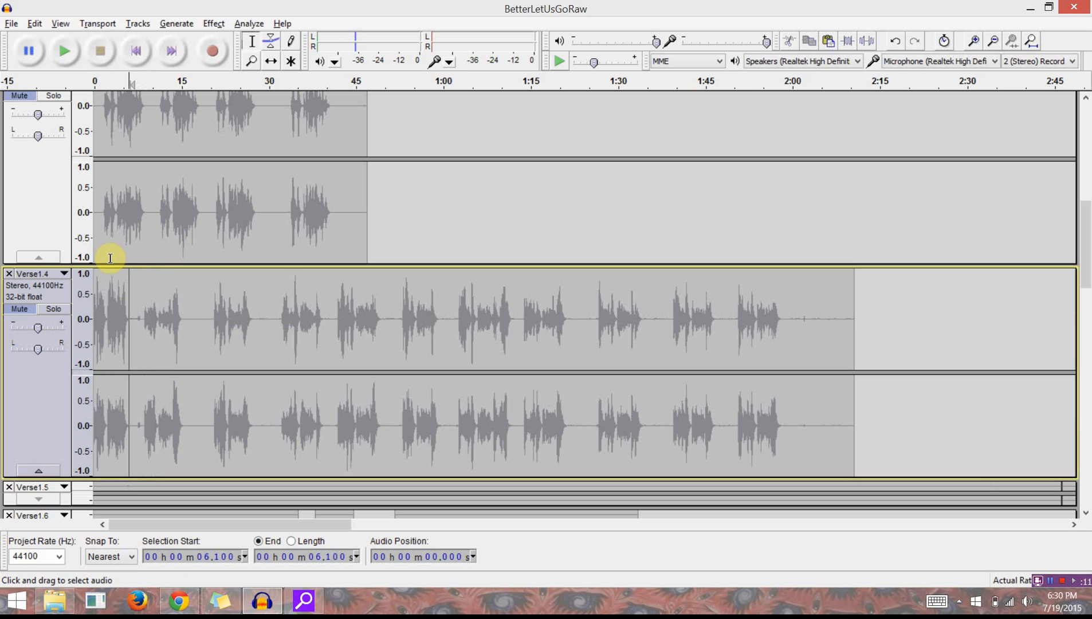
key("Left")
key("Left")
key("Left")
key("Left")
key("Left")
key("Left")
key("Left")
key("Left")
key("Left")
key("Left")
key("Left")
key("Left")
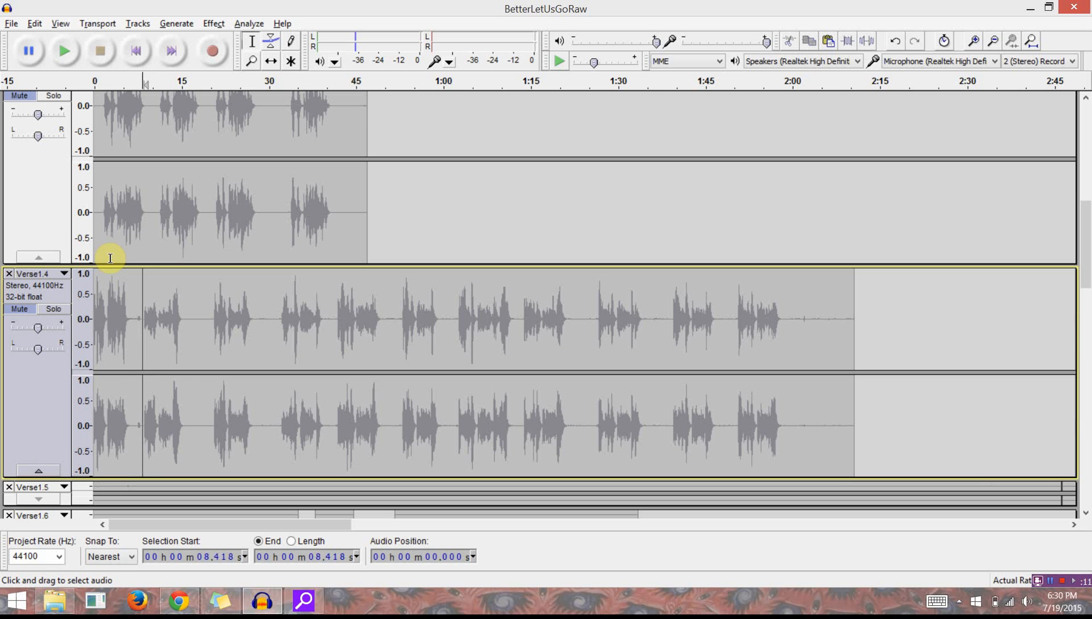
key("space")
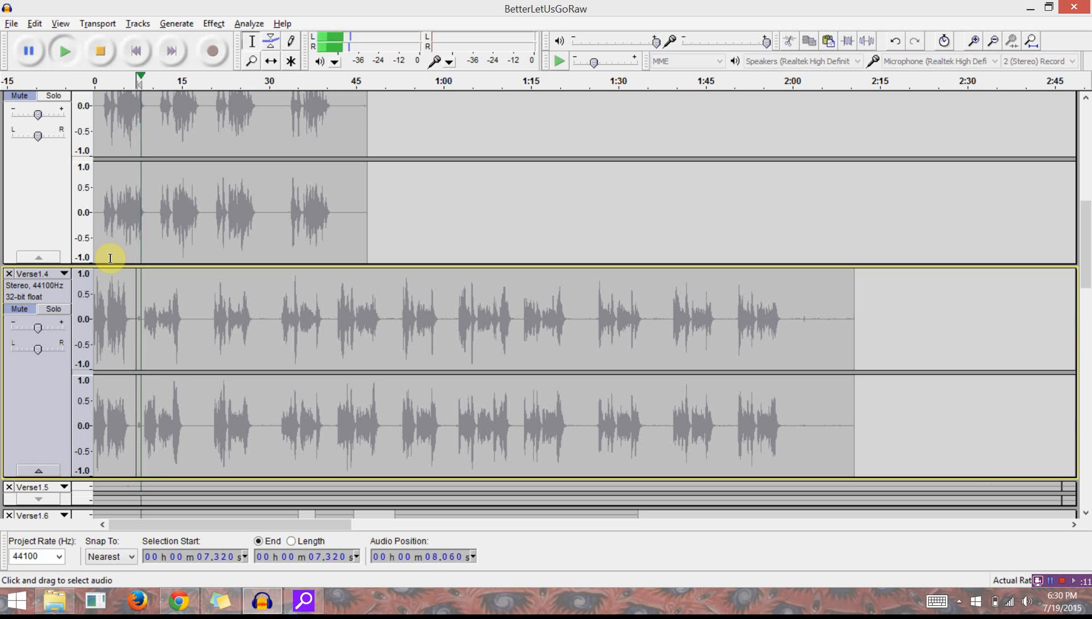
key("space")
Audition the short noise between about 7.56 s and 8.17 s in Verse1.4 and delete it.
key("Right")
key("Right")
key("Right")
key("Right")
key("Right")
key("Right")
key("Right")
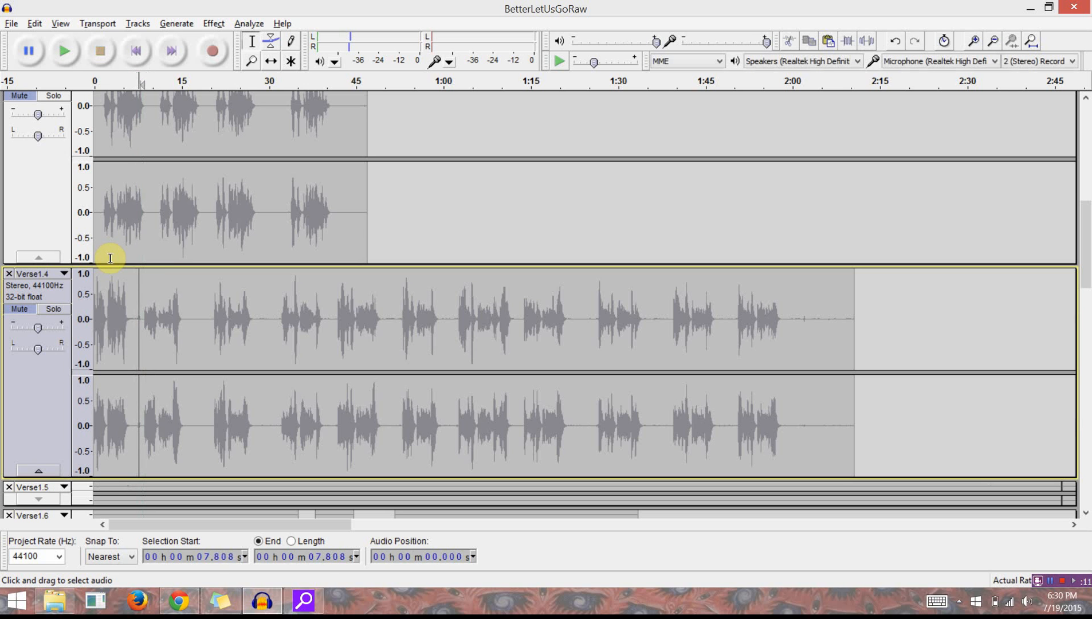
key("shift+Left")
key("shift+Left")
key("shift+Left")
key("shift+Left")
key("shift+Left")
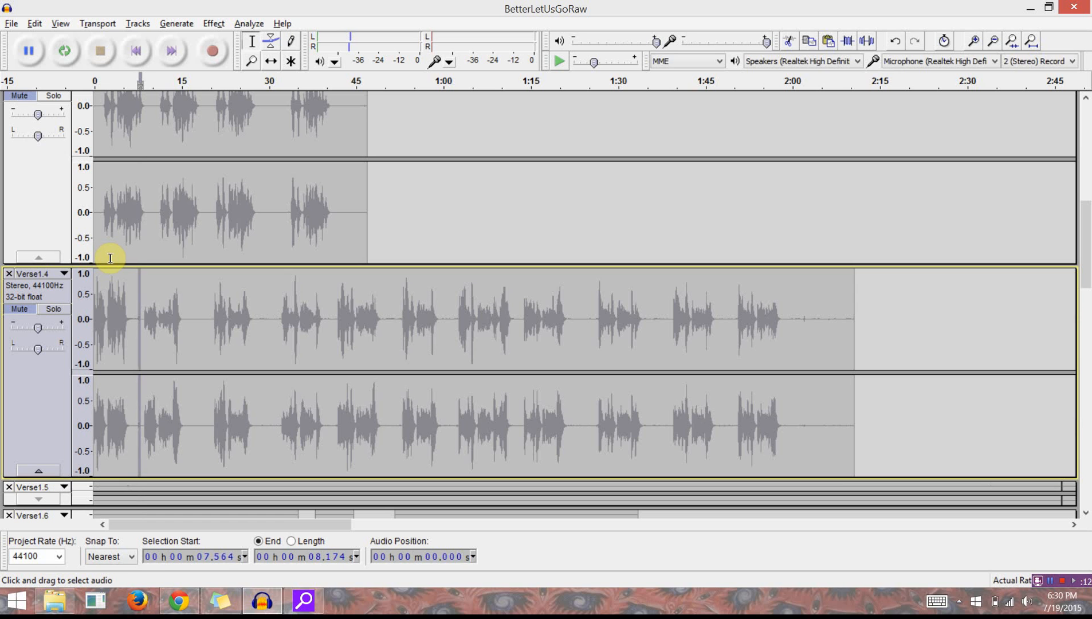
key("space")
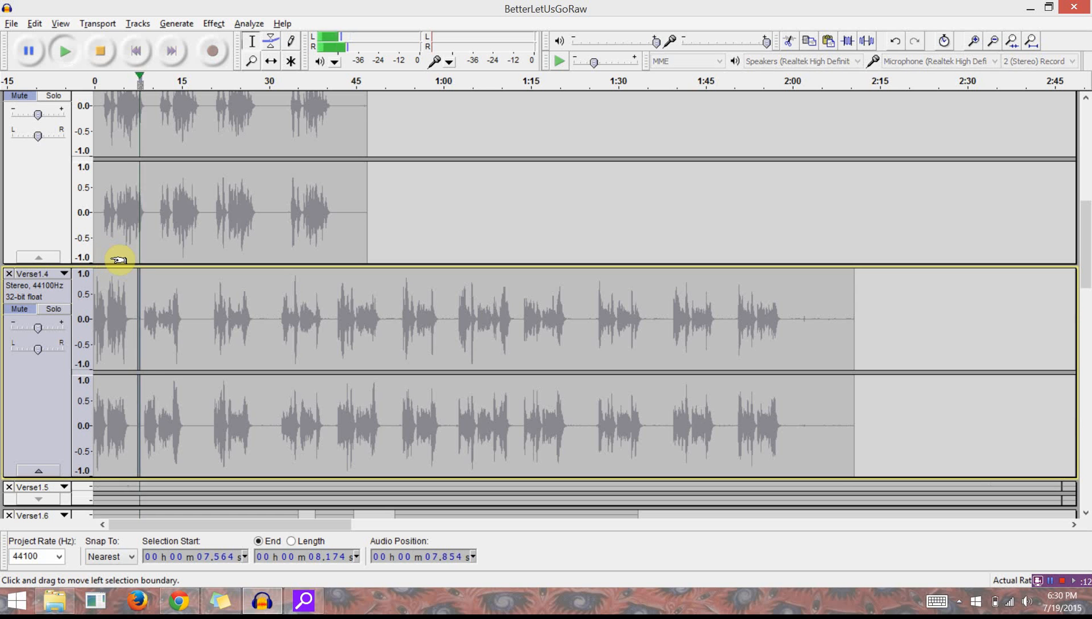
key("space")
key("space")
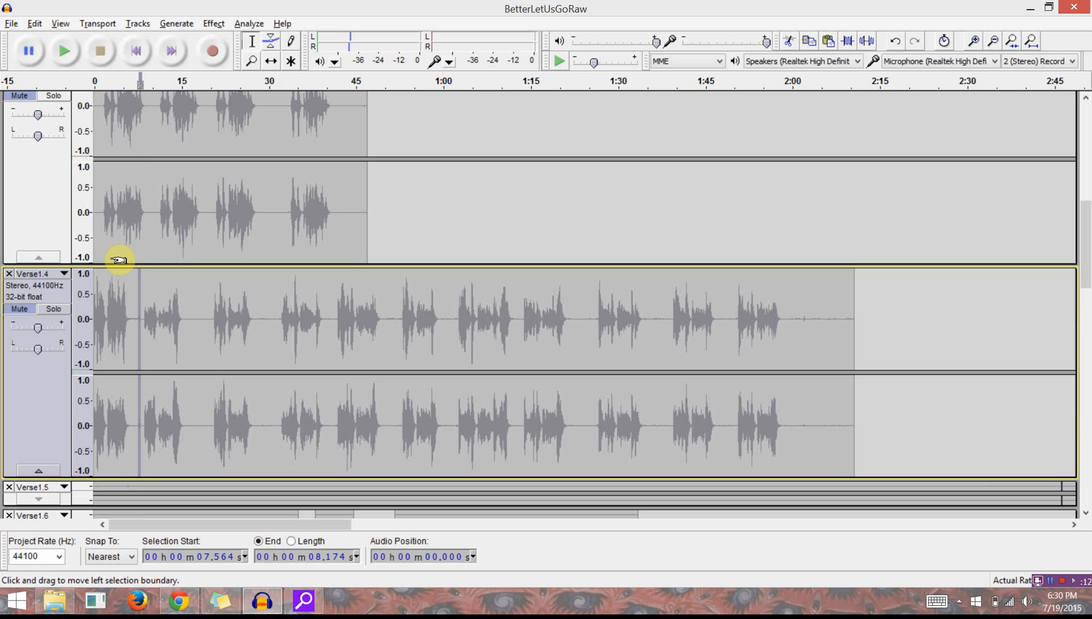
key("Delete")
Listen to Verse1.4 from about 7.56 s and advance the cursor to about 8.9 s.
key("space")
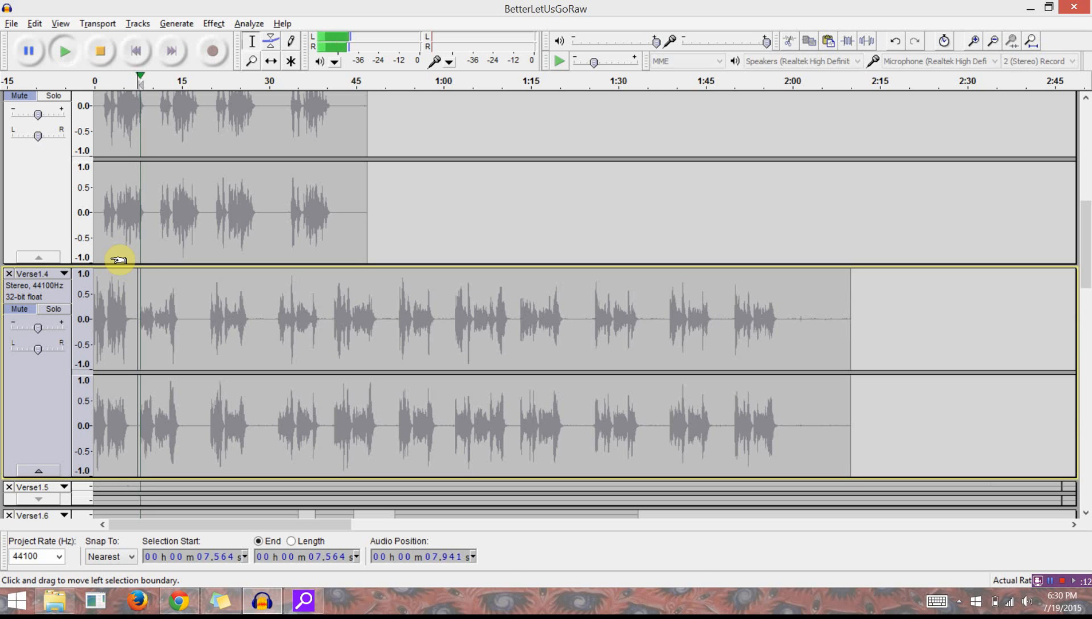
key("space")
key("Right")
key("Right")
key("Right")
key("Right")
key("Right")
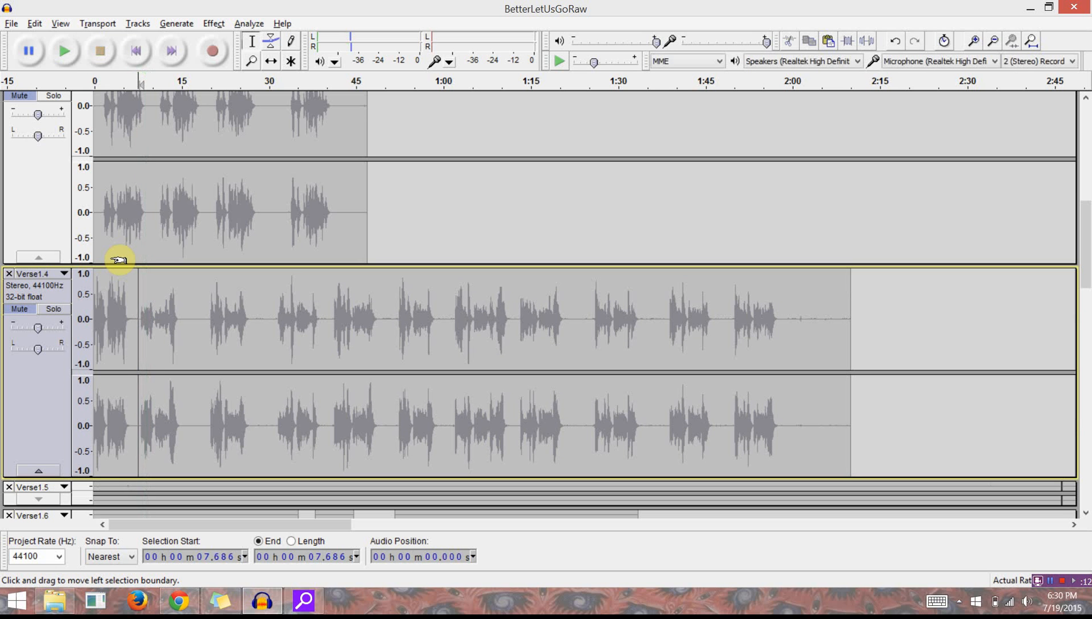
Expand the Verse1.5 track and examine its waveform.
scroll(146, 322, "down", 5)
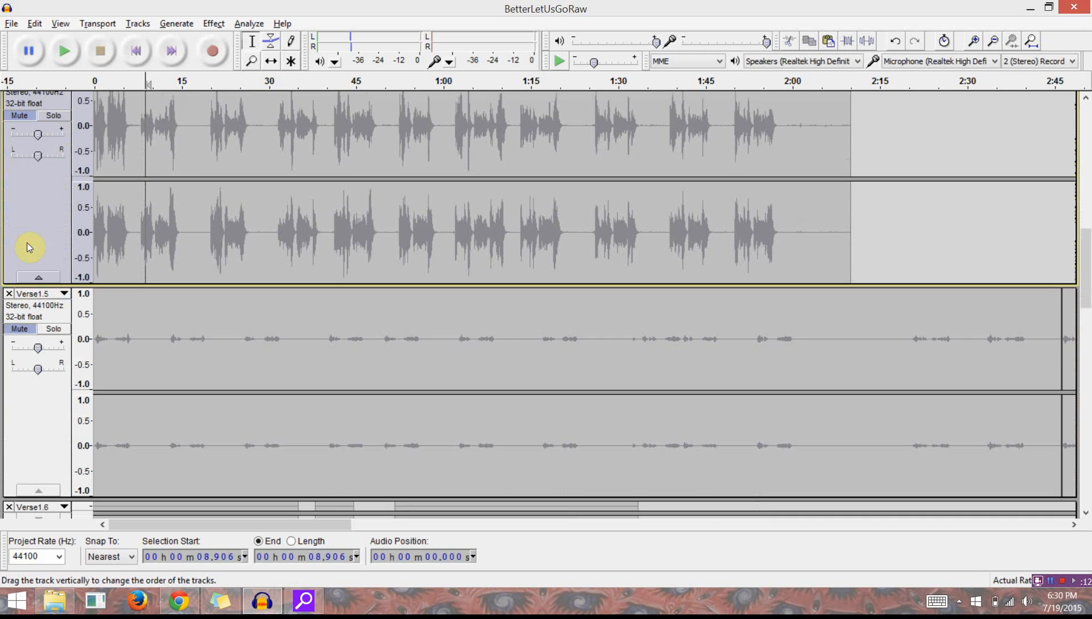
scroll(36, 309, "down", 2)
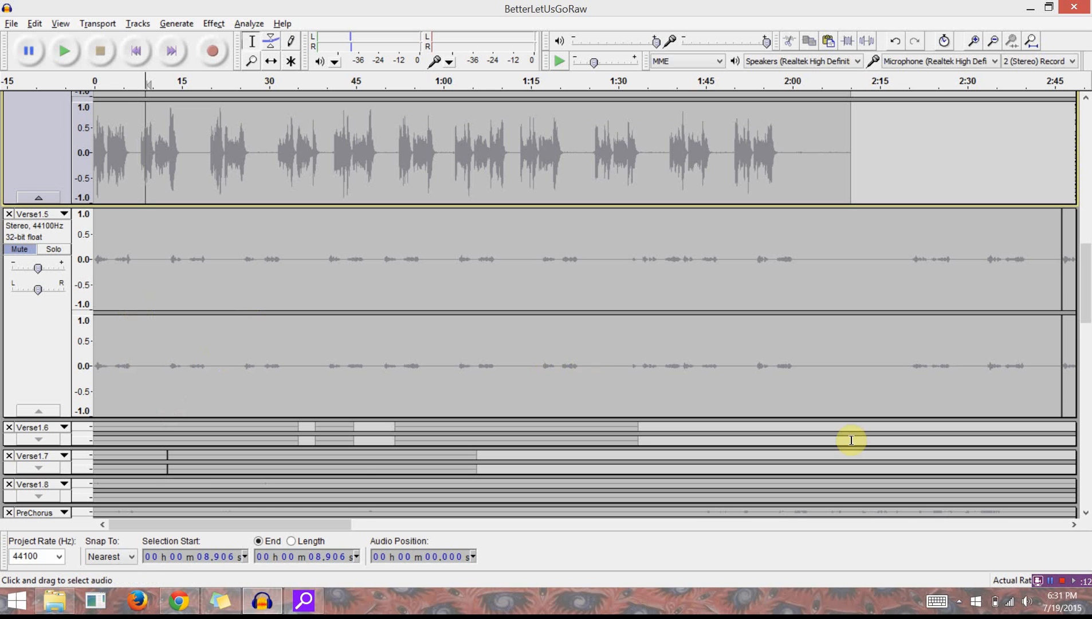
left_click(1049, 581)
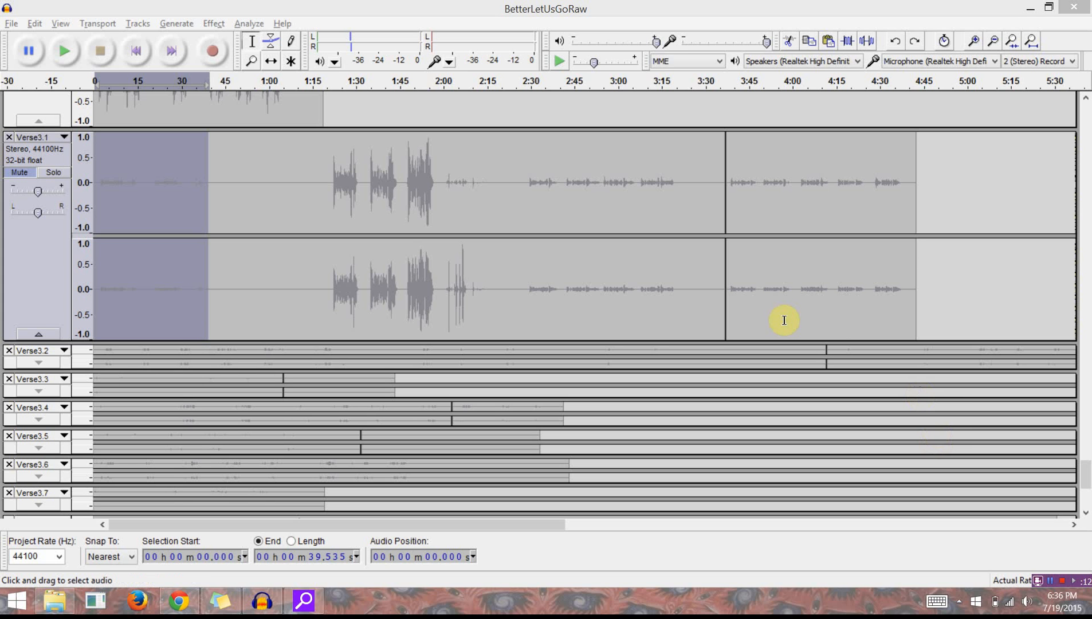
Undo the normalization of the opening section of Verse3.1.
left_click(843, 192)
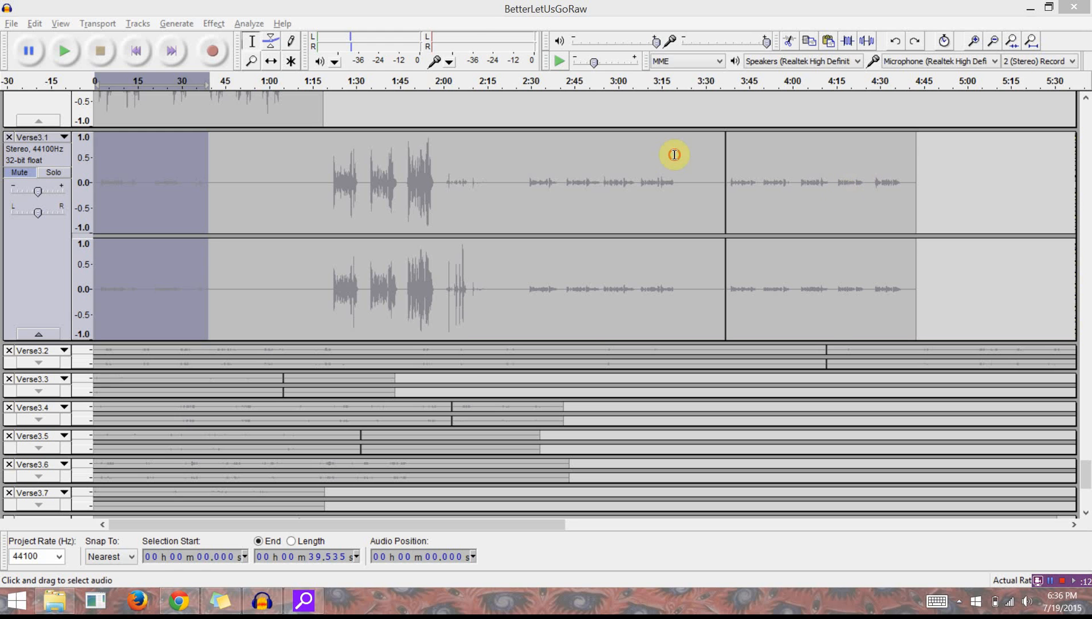
key("ctrl+z")
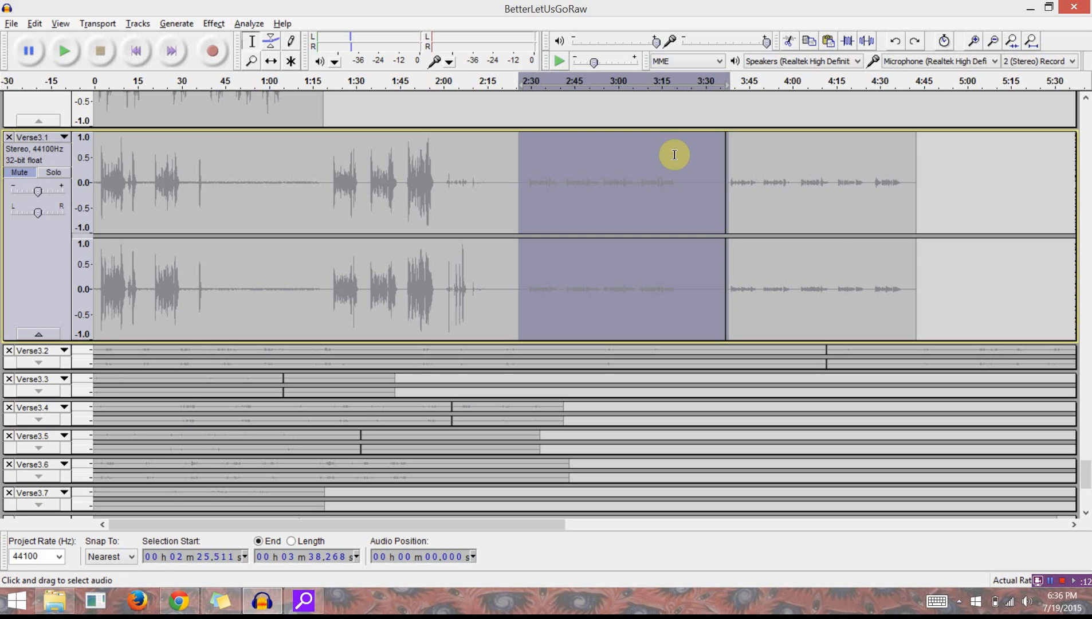
key("ctrl+z")
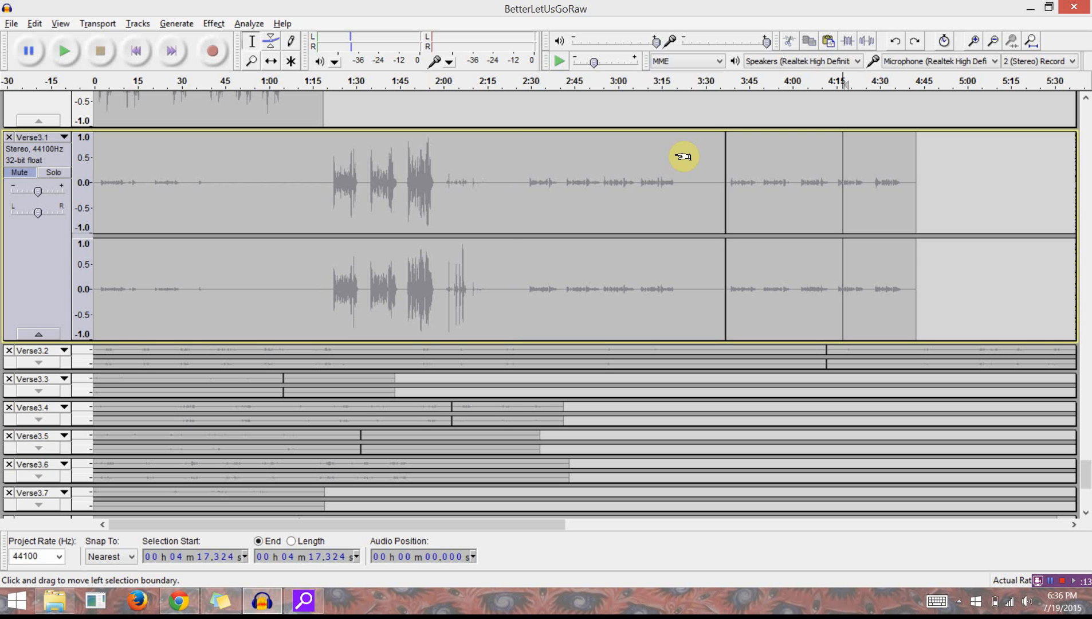
Repeat the normalization on the Verse3.1 section between about 1.7 s and 41.8 s.
left_click(39, 268)
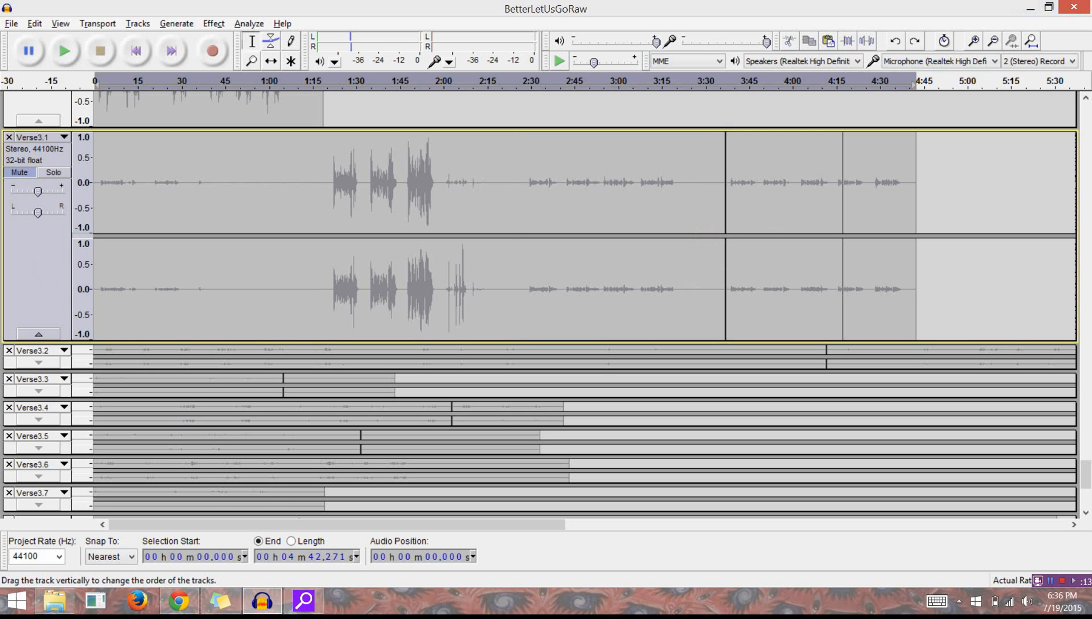
key("Home")
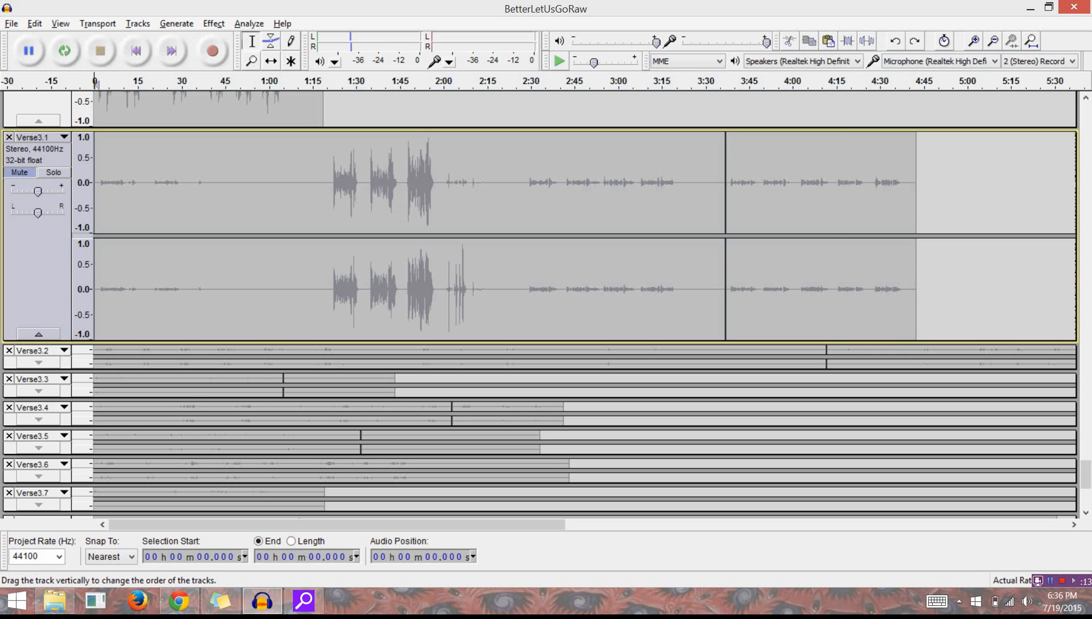
key("shift+Right")
key("shift+Right")
key("Right")
key("Right")
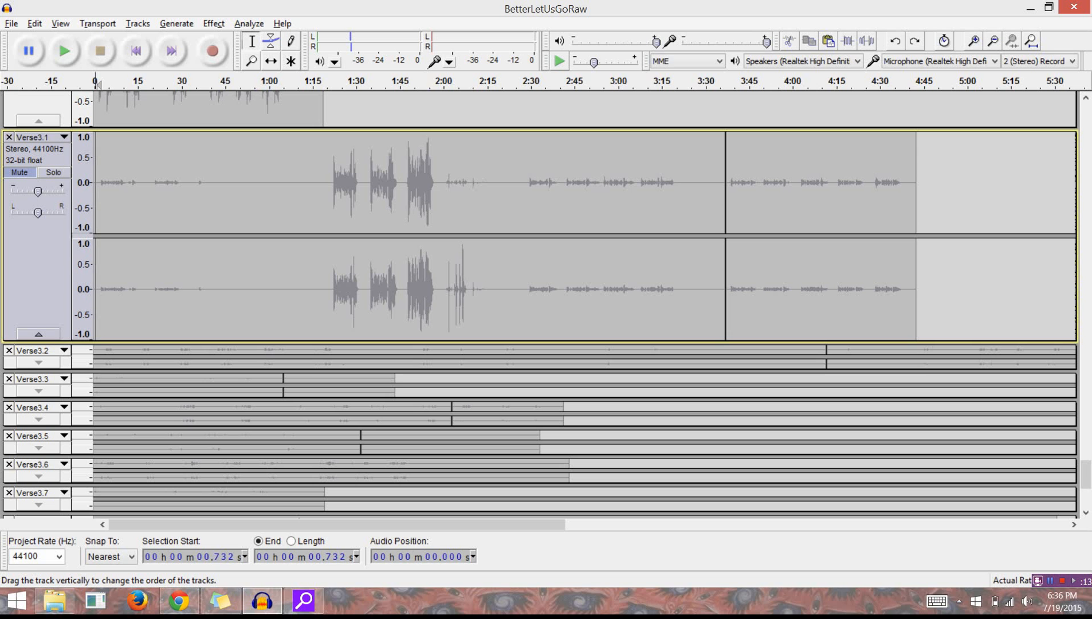
key("Right")
key("Right")
key("Right")
key("Right")
key("Right")
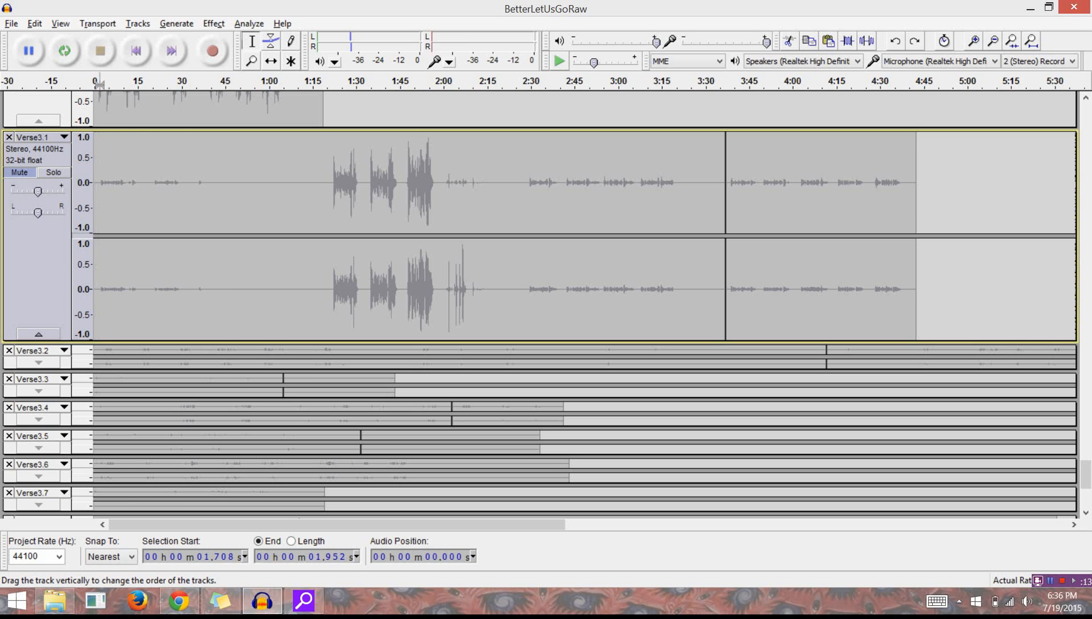
key("shift+Right")
key("shift+Right")
key("shift+Right")
key("shift+Right")
key("shift+Right")
key("shift+Right")
key("shift+Right")
key("shift+Right")
key("shift+Right")
key("shift+Right")
key("shift+Right")
key("shift+Right")
key("shift+Right")
key("shift+Right")
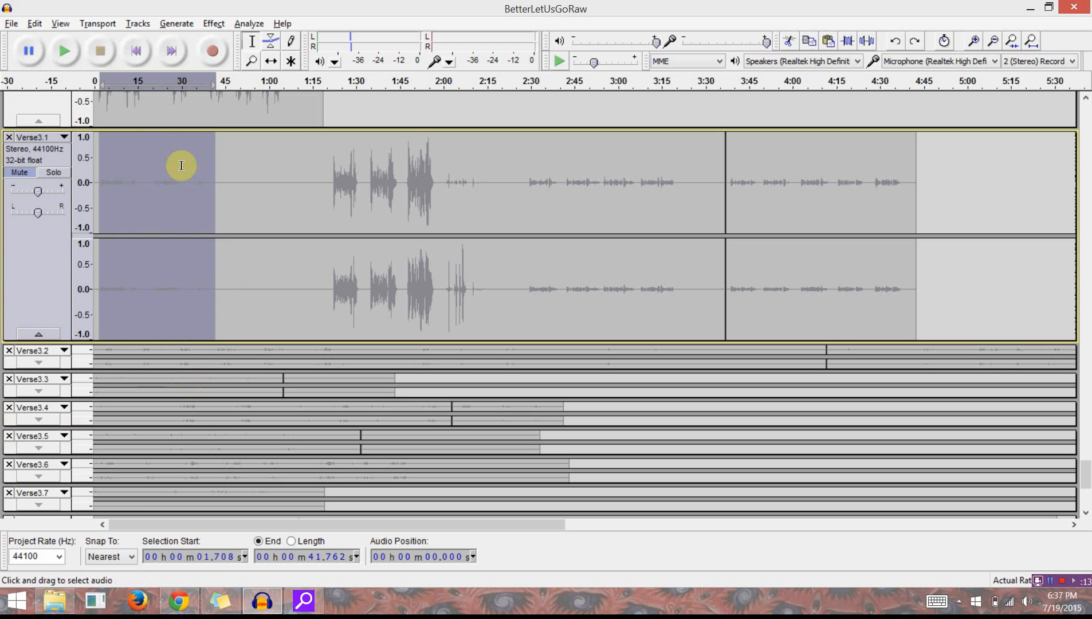
key("ctrl+r")
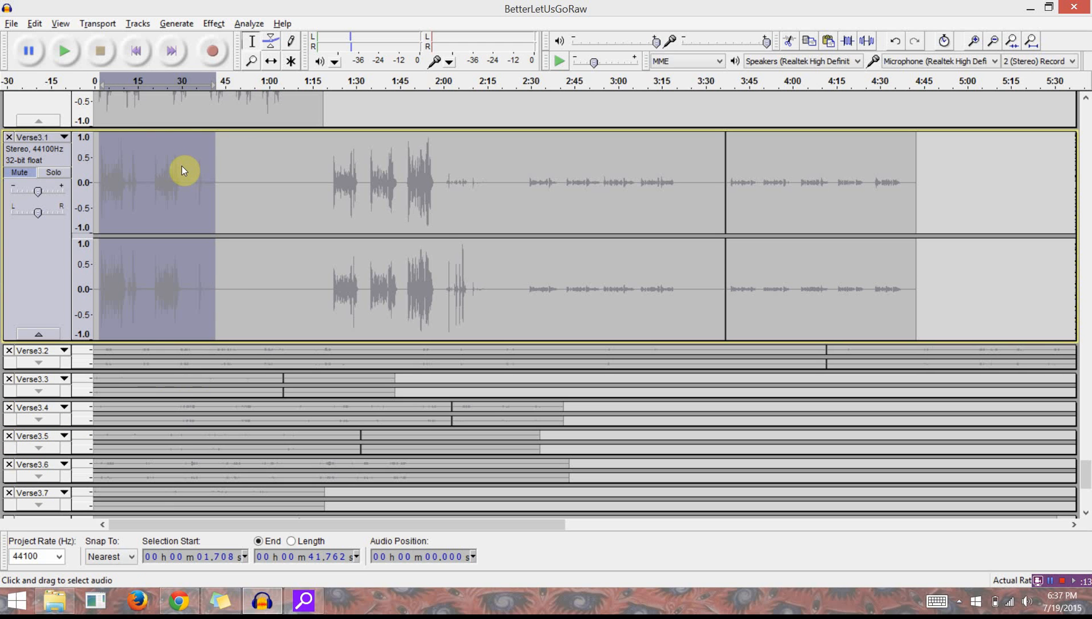
Repeat the normalization on the Verse3.1 section between about 2:28.2 and 3:22.1.
left_click(525, 182)
left_click_drag(526, 181, 682, 212)
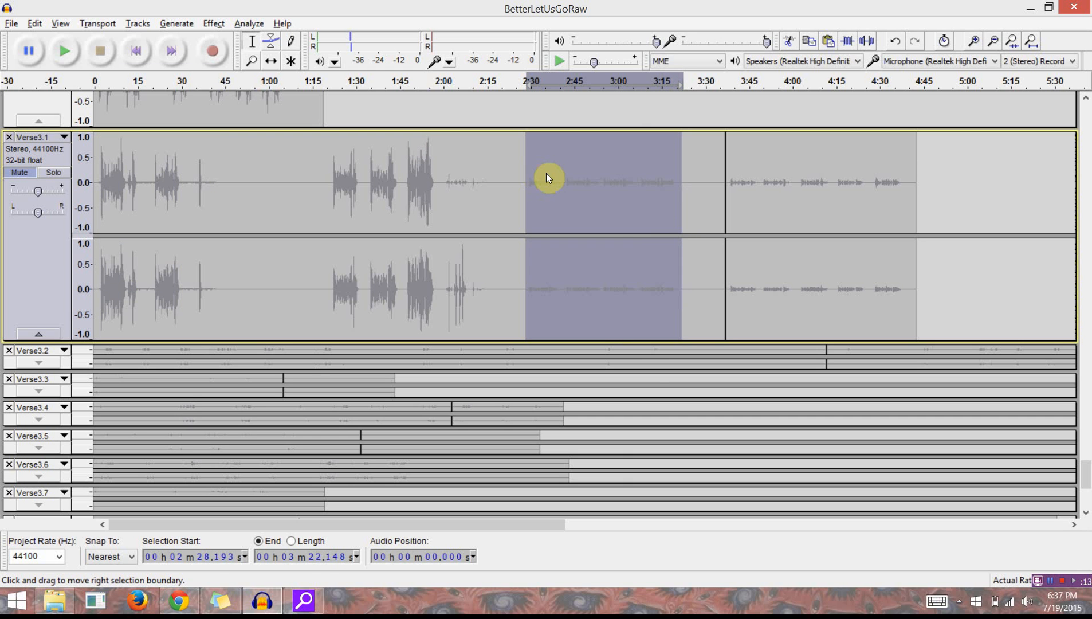
key("ctrl+r")
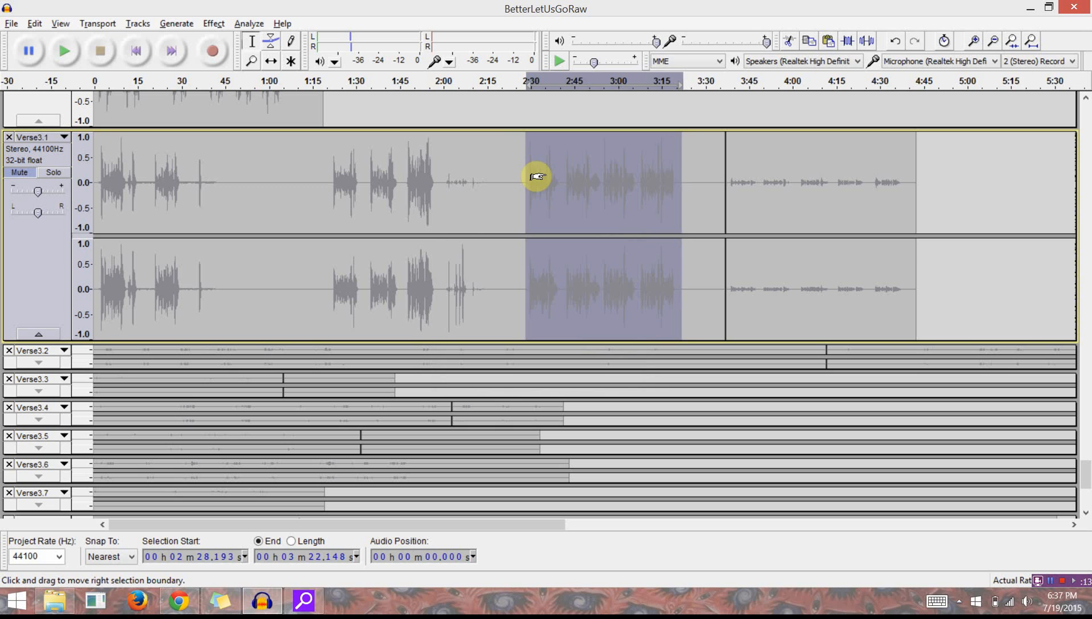
Repeat the normalization on the final Verse3.1 section between about 3:37.8 and 4:38.8.
key("Right")
key("Right")
key("Right")
key("Right")
key("Right")
key("Right")
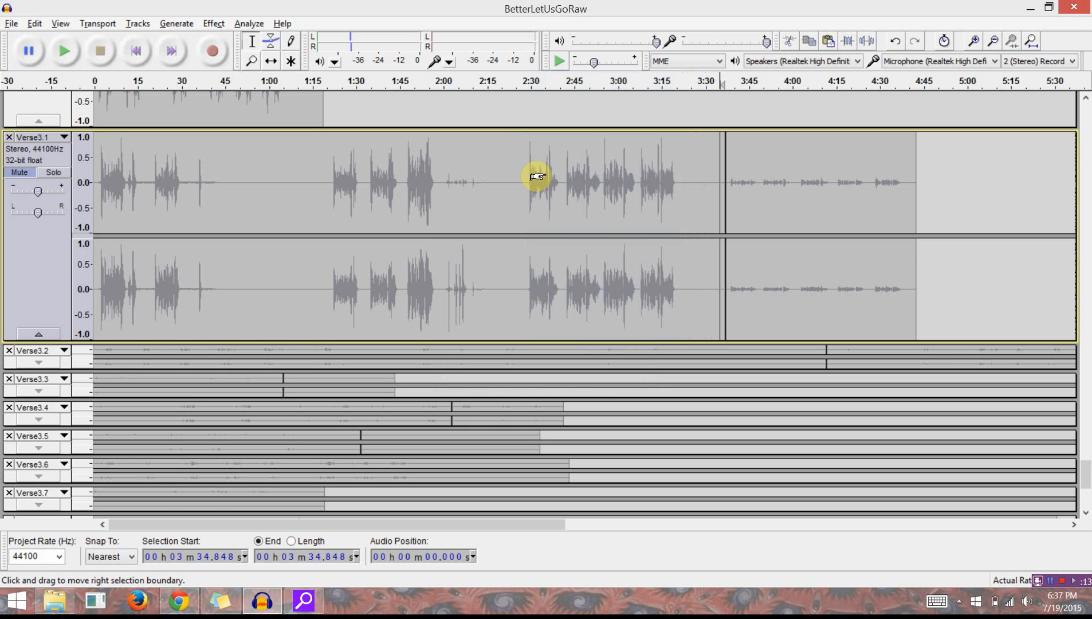
key("Right")
key("Right")
key("Left")
key("Left")
key("Left")
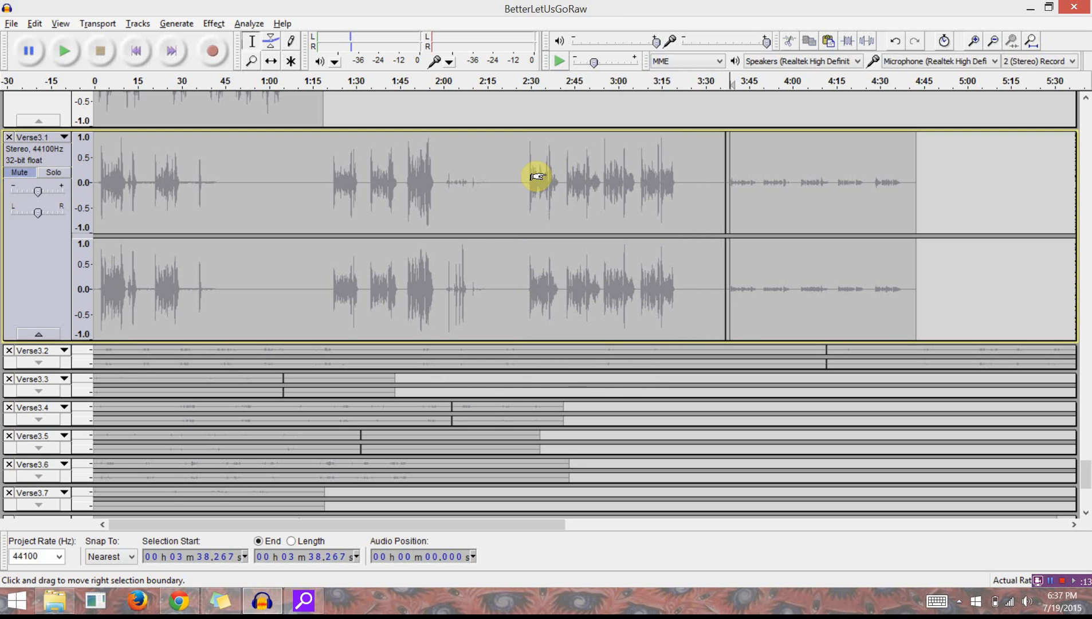
key("shift+Right")
key("shift+Right")
key("shift+Right")
key("shift+Right")
key("shift+Right")
key("shift+Right")
key("shift+Right")
key("shift+Right")
key("shift+Right")
key("shift+Right")
key("shift+Right")
key("shift+Right")
key("shift+Right")
key("shift+Right")
key("shift+Right")
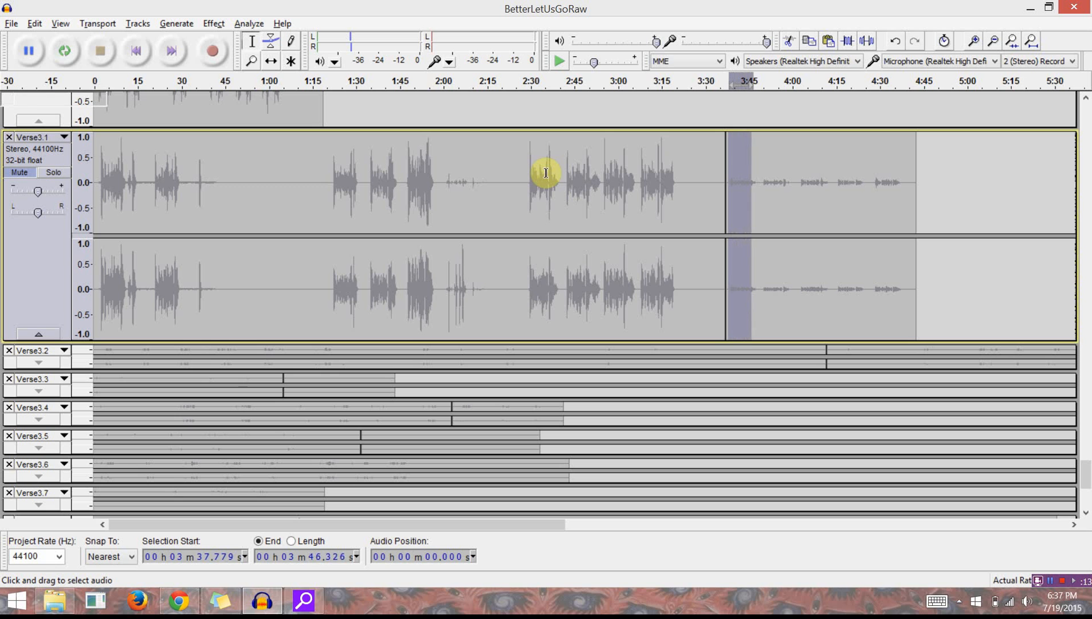
key("shift+Right")
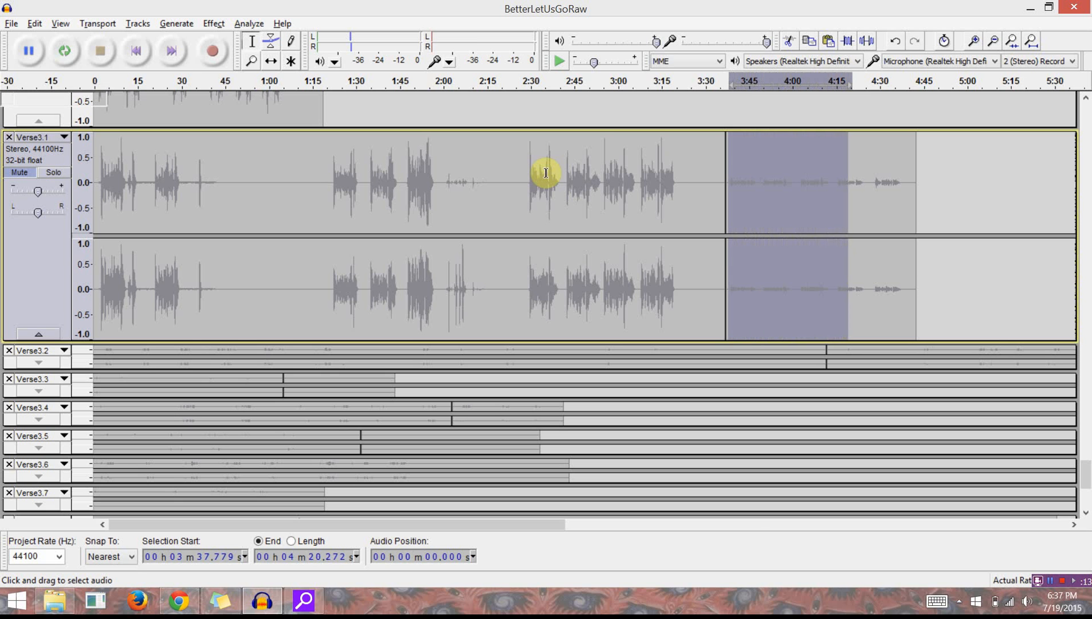
key("shift+Left")
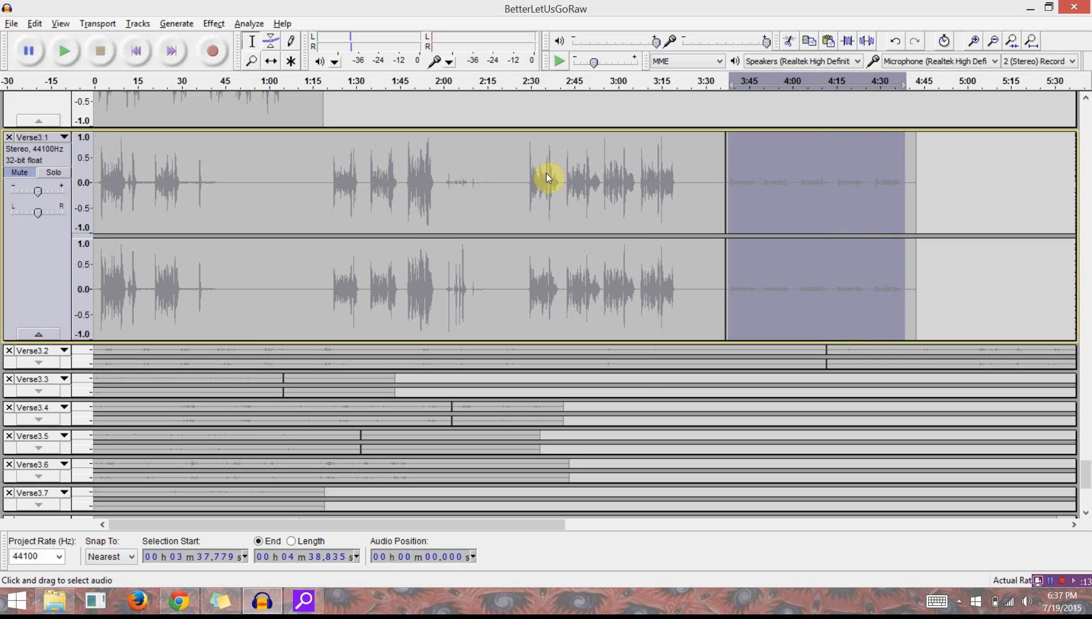
key("ctrl+r")
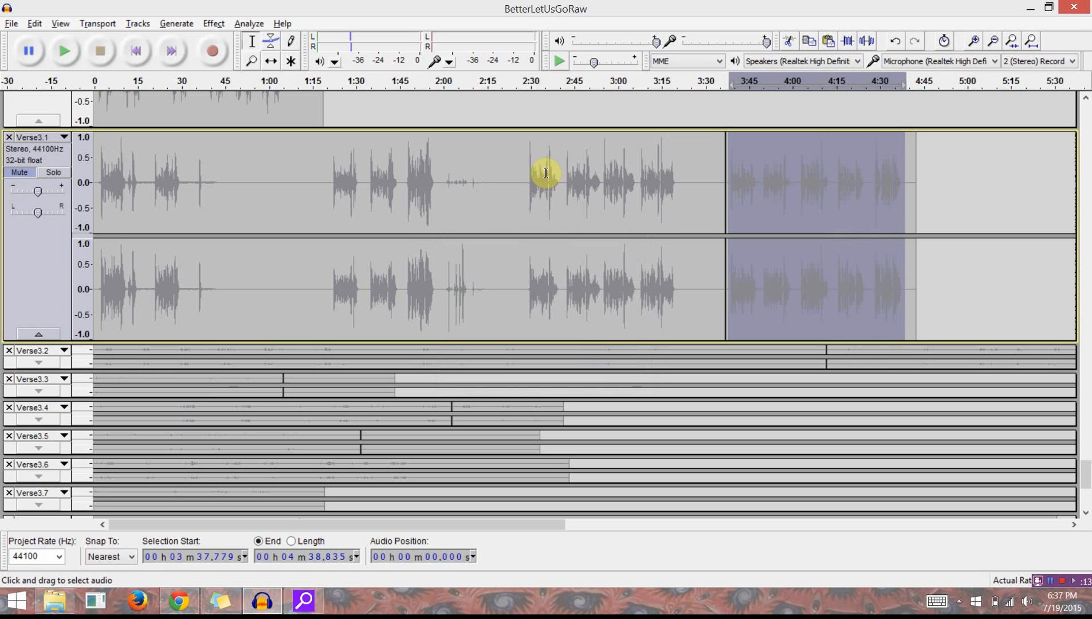
left_click(1050, 581)
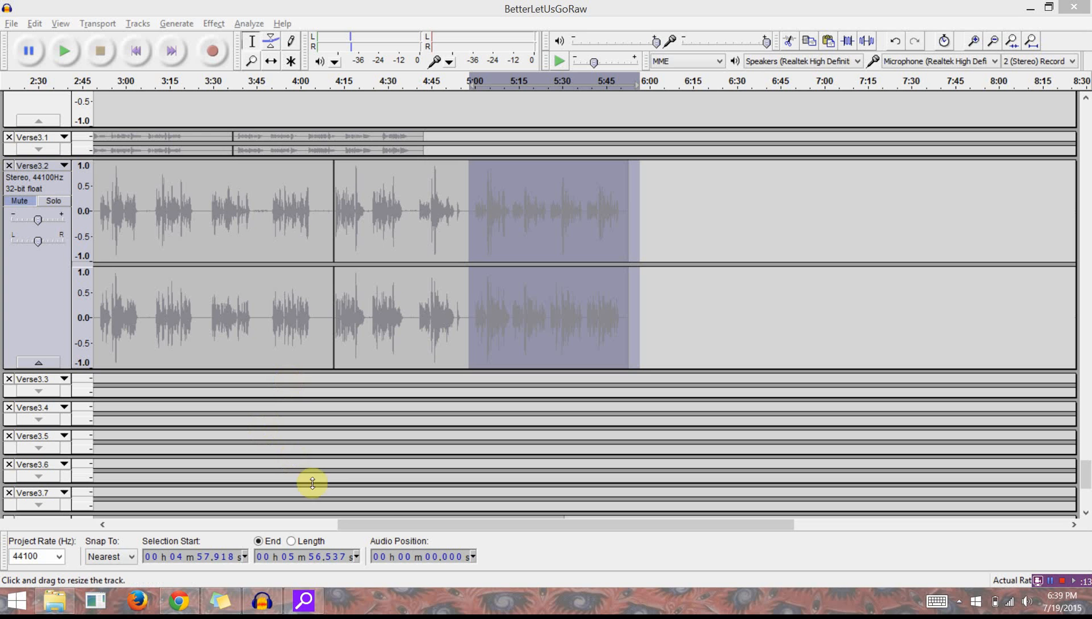
Undo the section-by-section normalizations of Verse3.2 back to its opening section.
left_click_drag(382, 522, 151, 492)
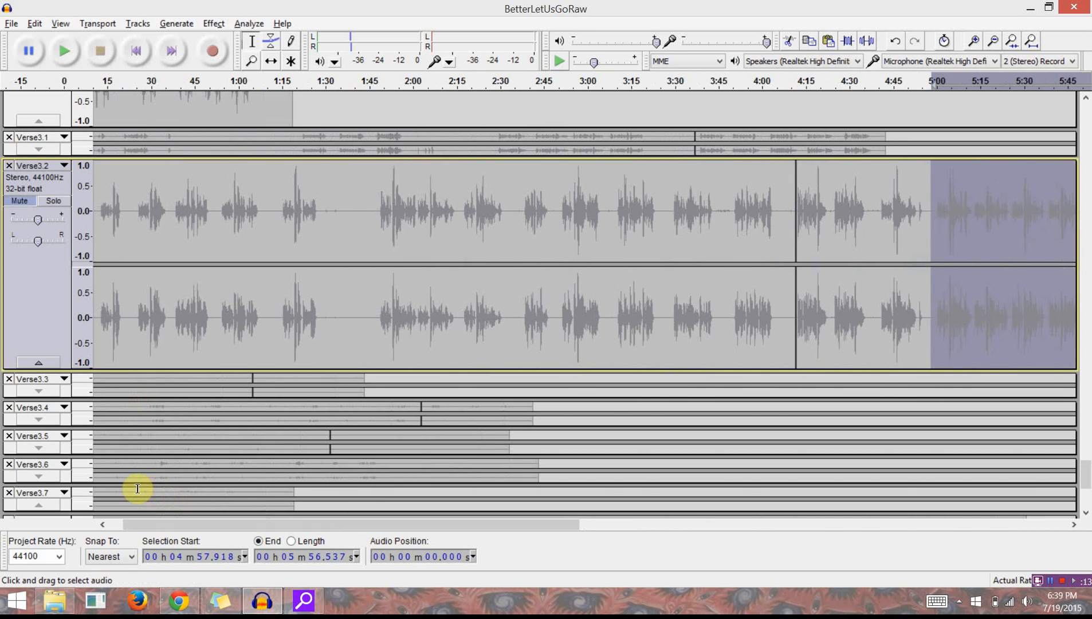
left_click_drag(457, 512, 365, 408)
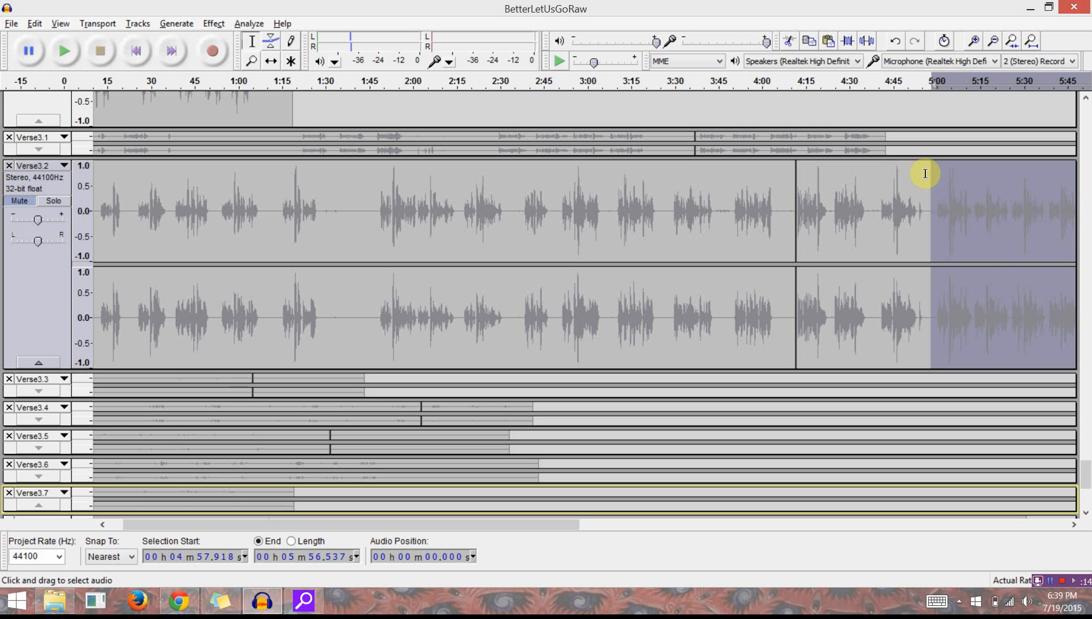
key("ctrl+z")
key("ctrl+z")
key("ctrl+z")
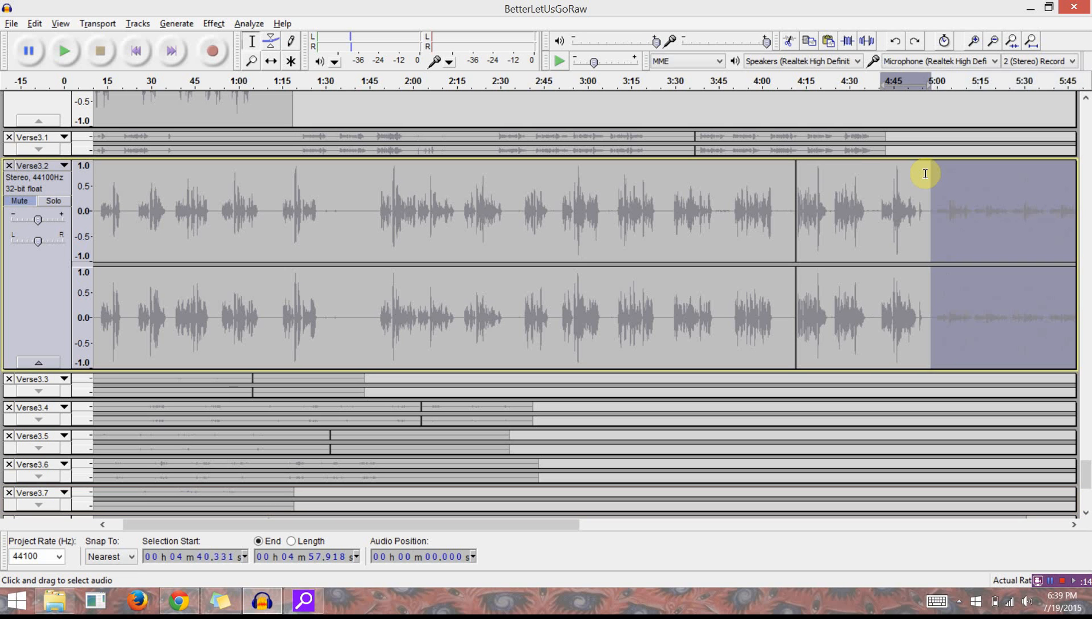
key("ctrl+z")
key("ctrl+z")
key("ctrl+z")
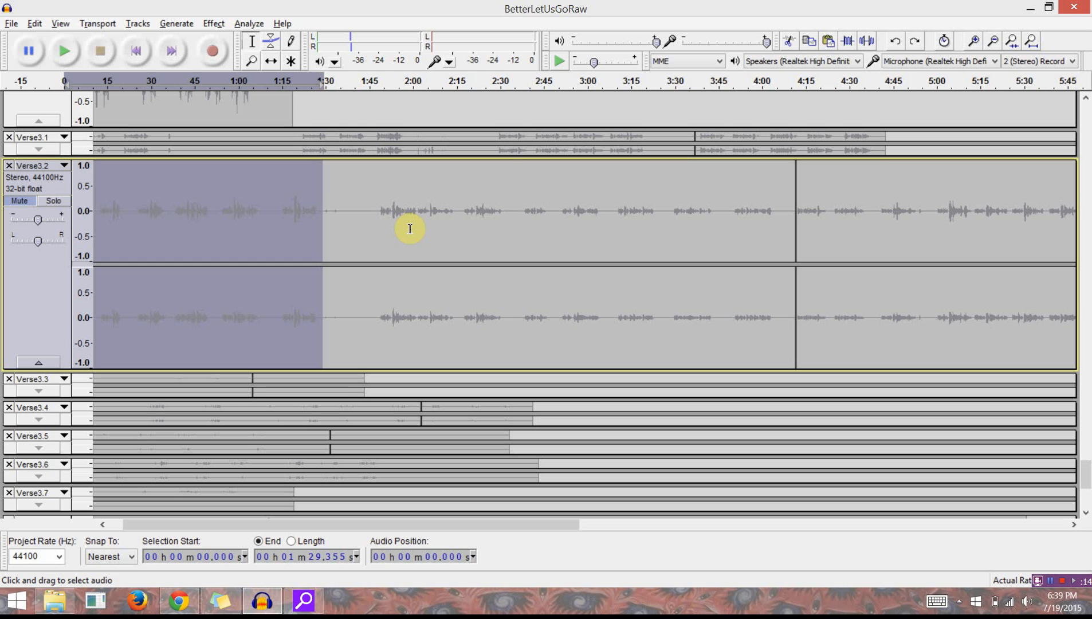
Redo all the undone Verse3.2 section normalizations, through the last section from about 4:57.9 to 5:56.5.
key("ctrl+z")
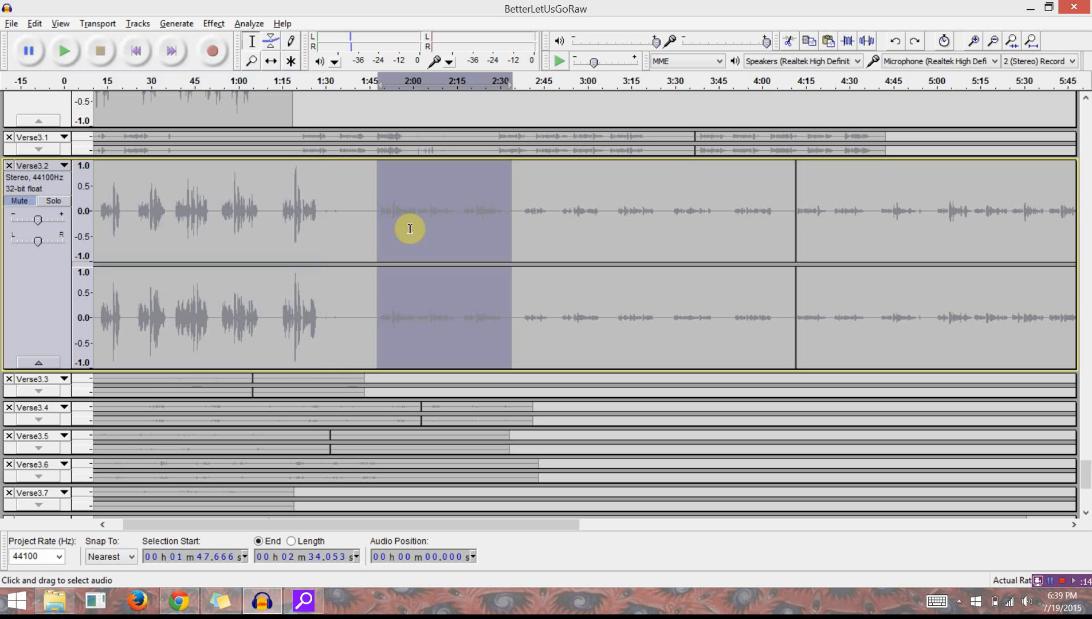
key("ctrl+z")
key("ctrl+z")
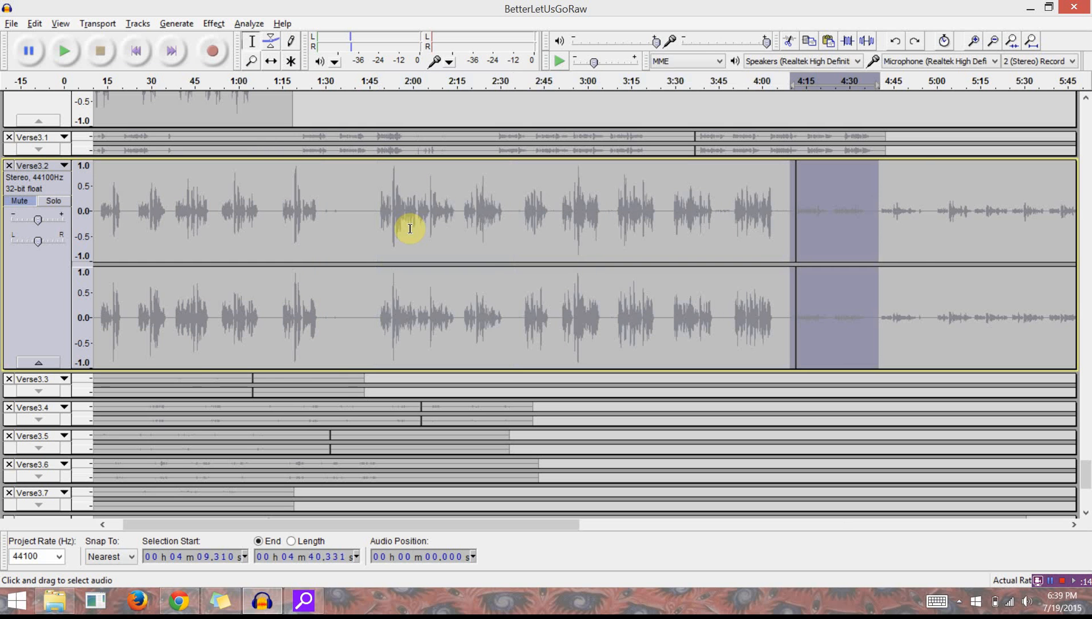
key("ctrl+z")
key("ctrl+z")
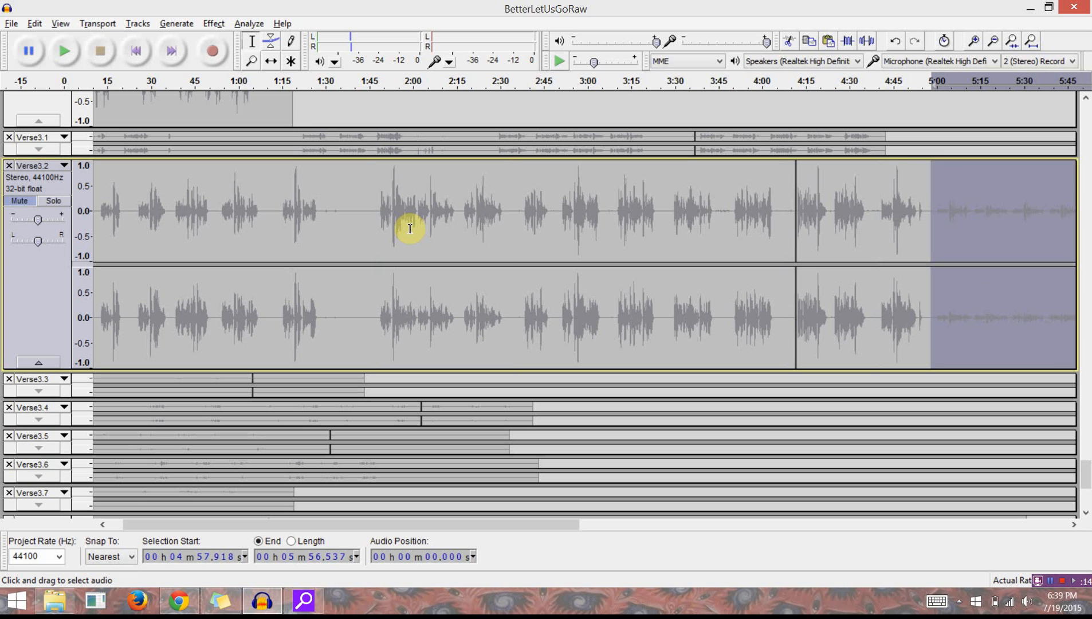
key("ctrl+z")
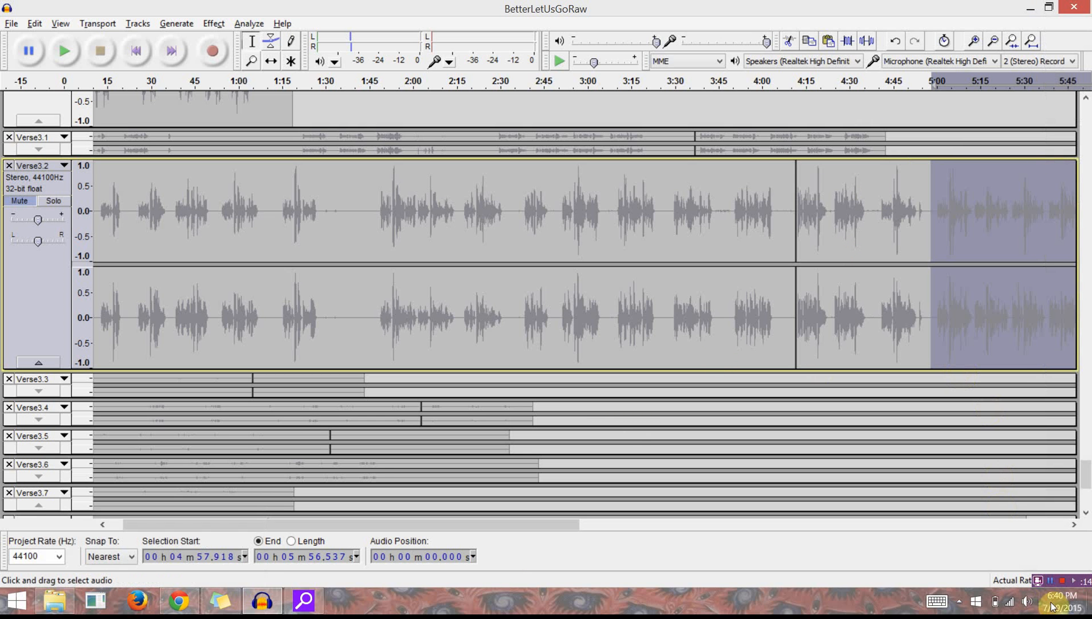
left_click(1051, 581)
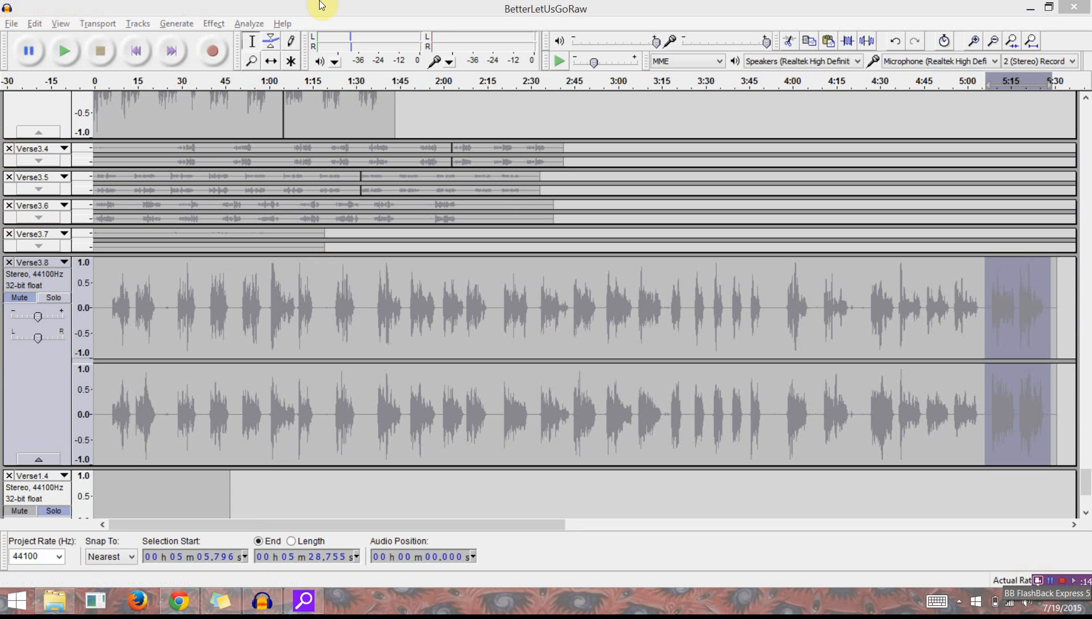
Expand the collapsed Verse3.6, Verse3.5 and Verse3.4 tracks and examine the waveforms up to Verse3.3.
left_click(40, 216)
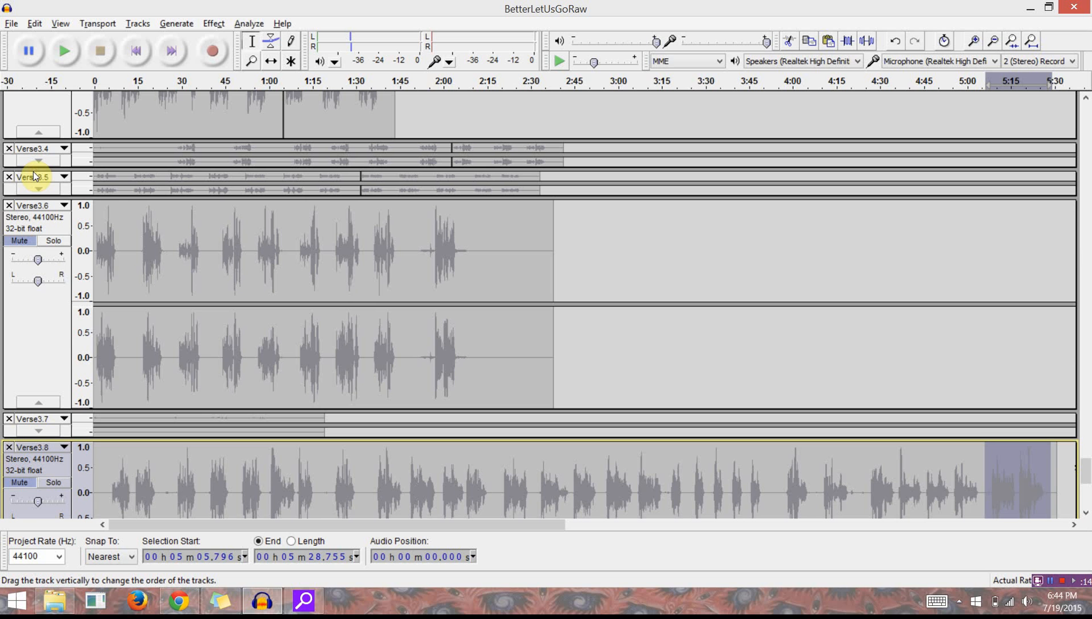
left_click(39, 189)
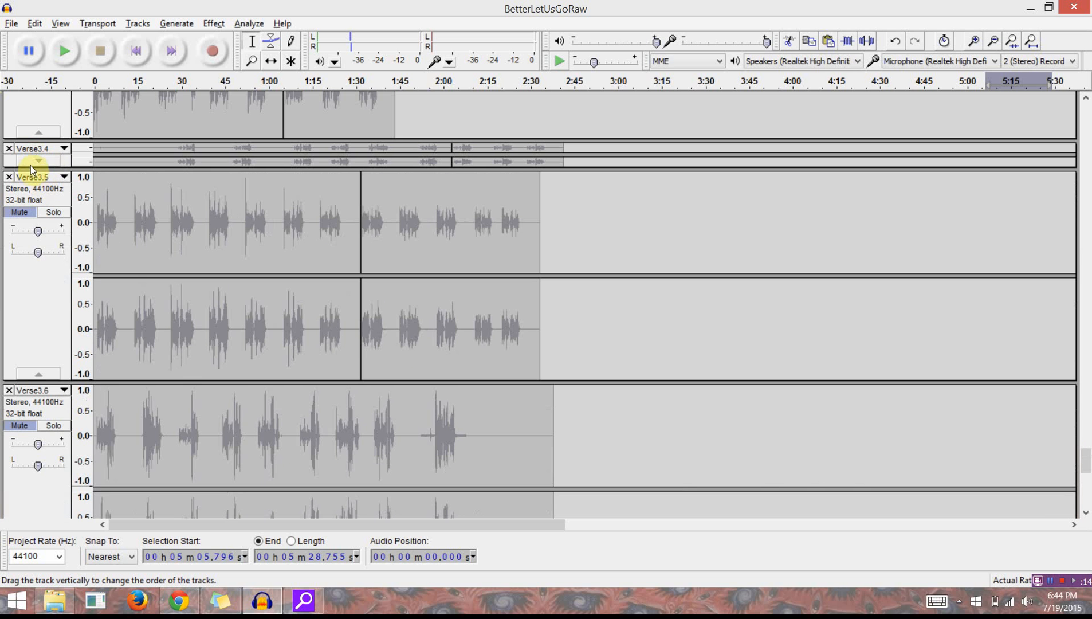
left_click(31, 161)
scroll(82, 257, "up", 8)
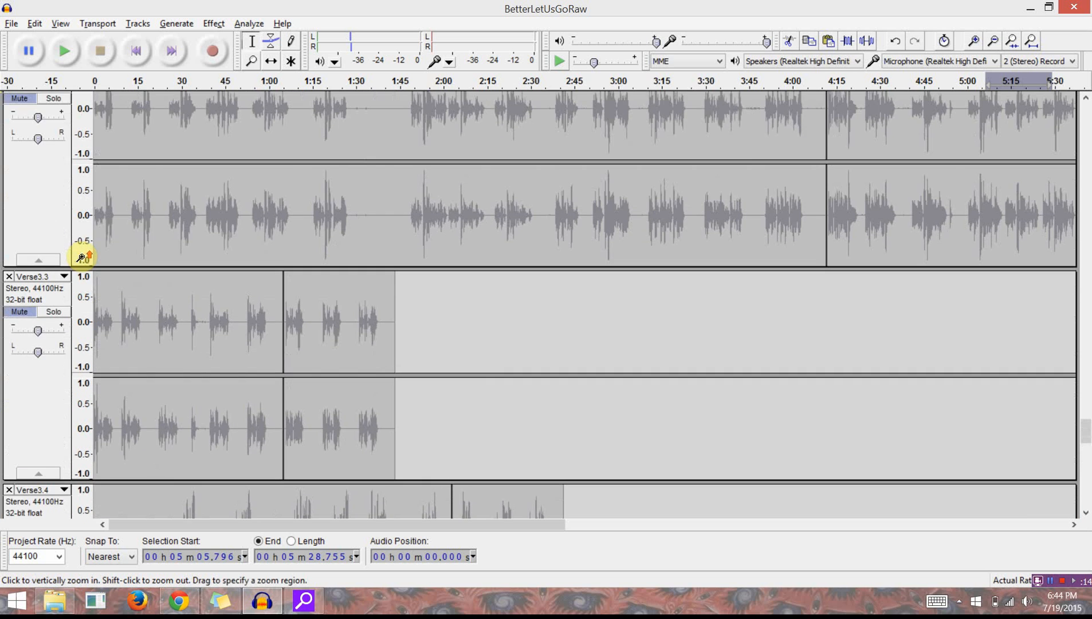
Expand the collapsed Verse3.1 track to show its full waveform.
scroll(81, 257, "up", 5)
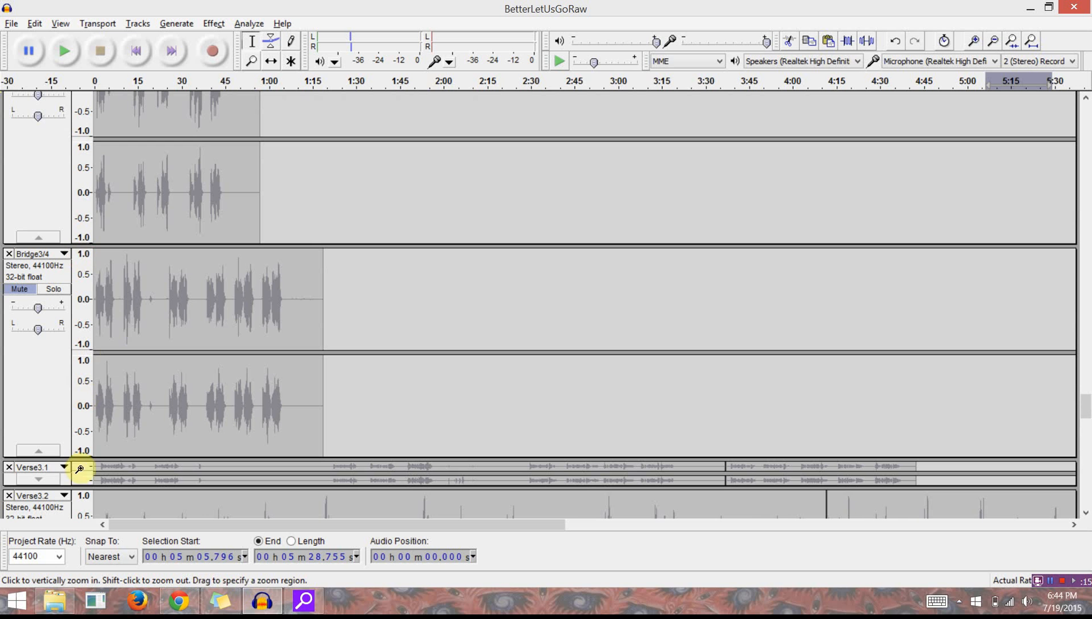
left_click(22, 482)
scroll(94, 482, "up", 10)
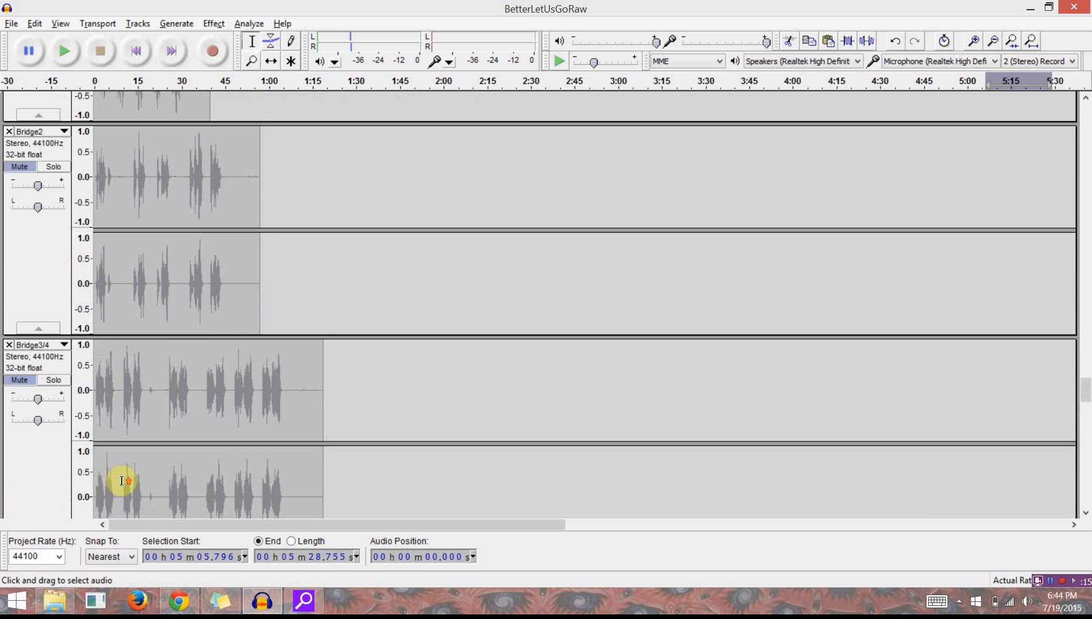
Select the entire PreChorus track and repeat the normalization on it.
scroll(122, 480, "up", 10)
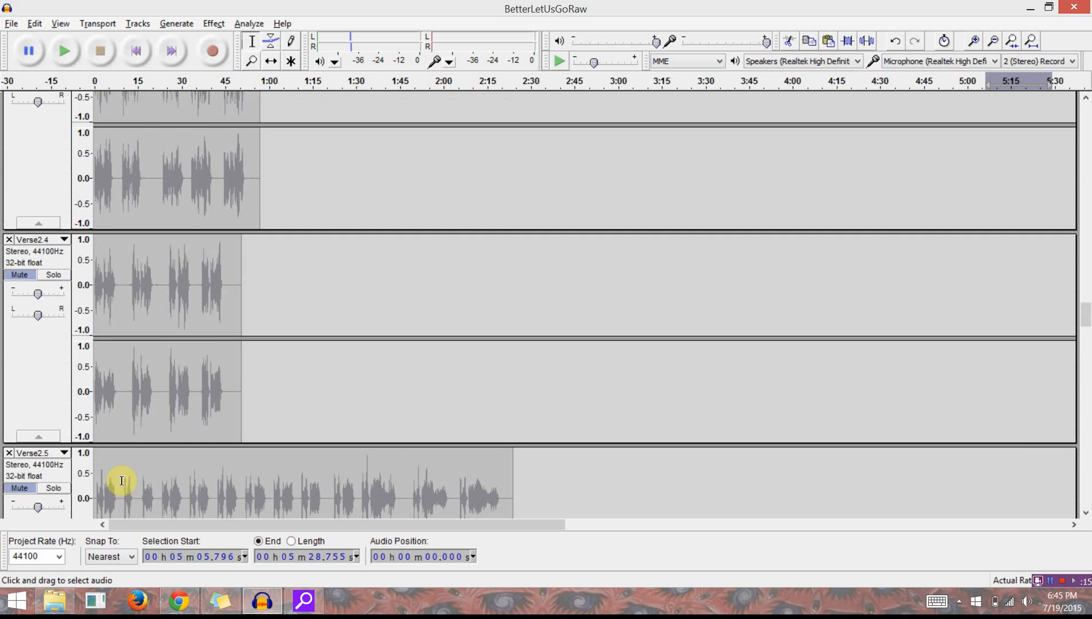
scroll(121, 480, "up", 10)
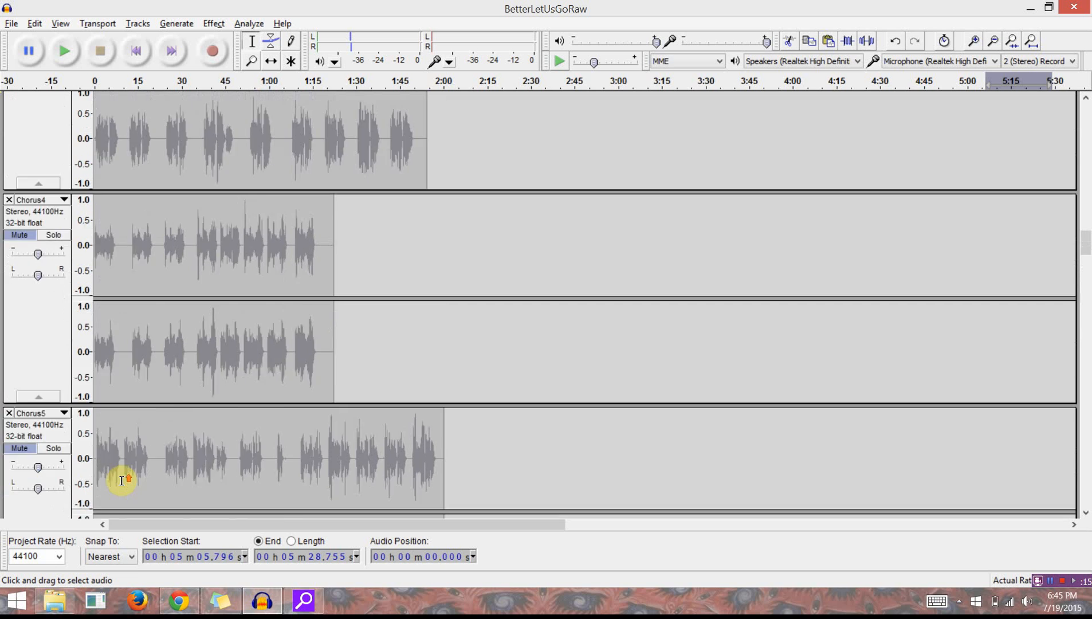
scroll(122, 480, "up", 3)
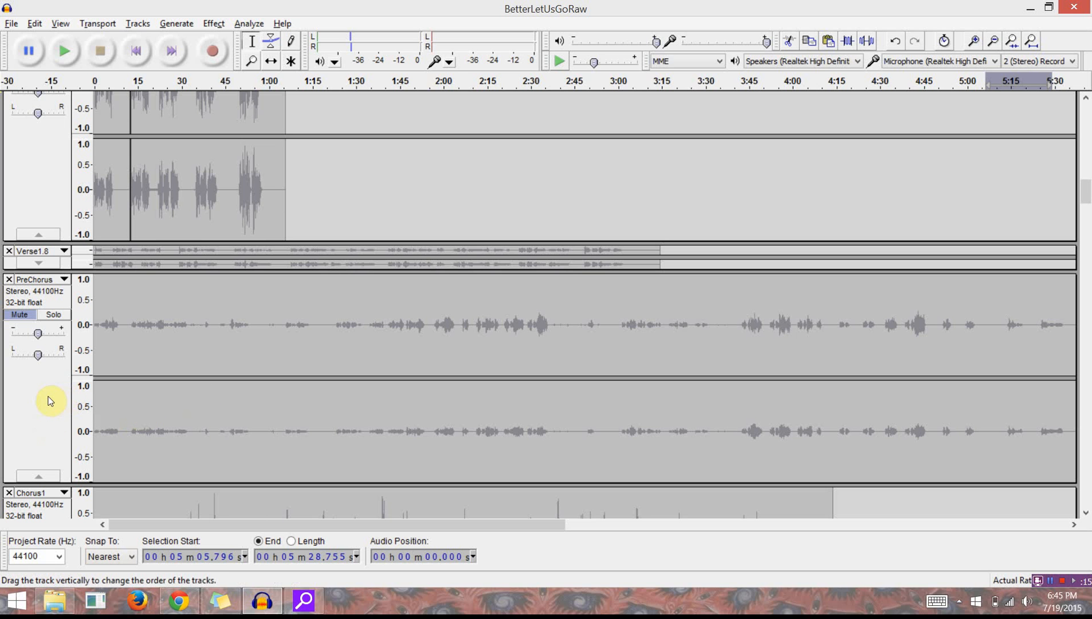
left_click(40, 321)
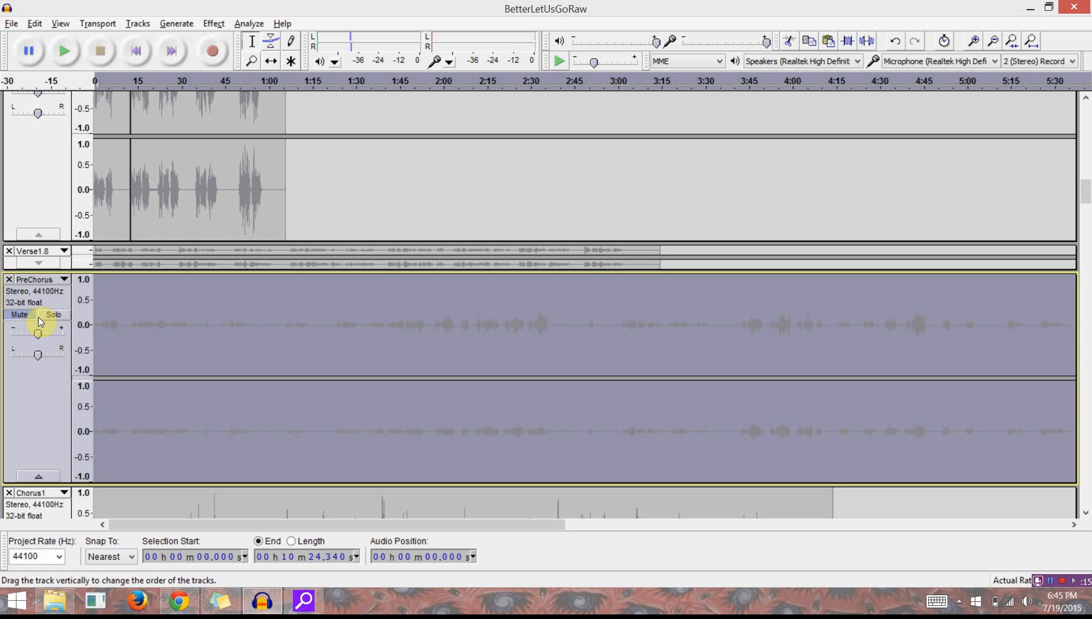
key("ctrl+r")
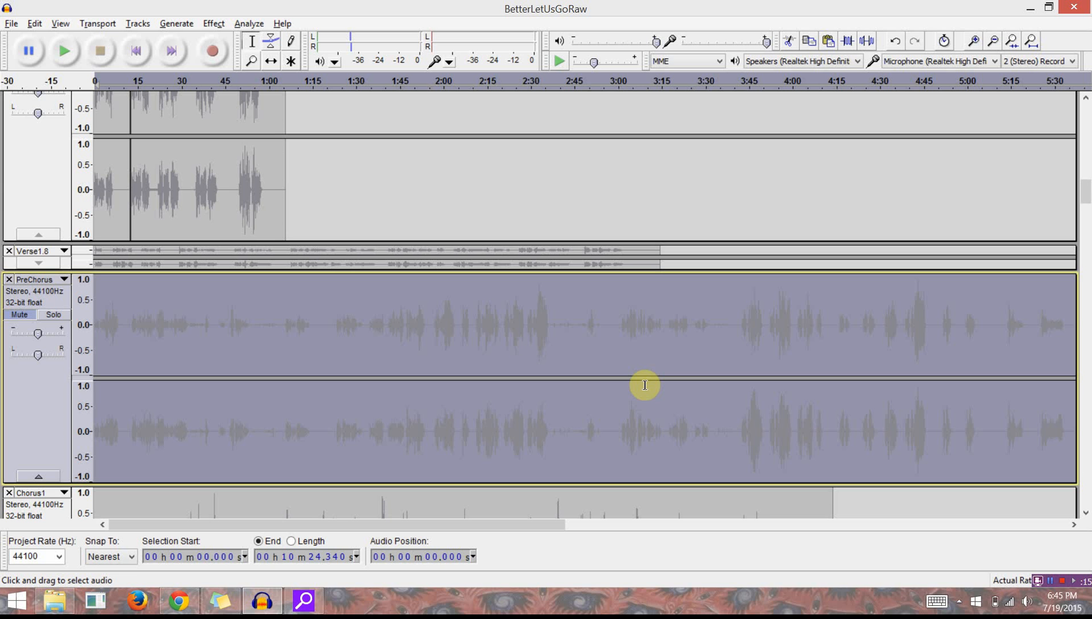
Select the whole noise-only Verse1.4 track at the end of the project and capture its noise profile for Noise Removal.
scroll(644, 384, "up", 10)
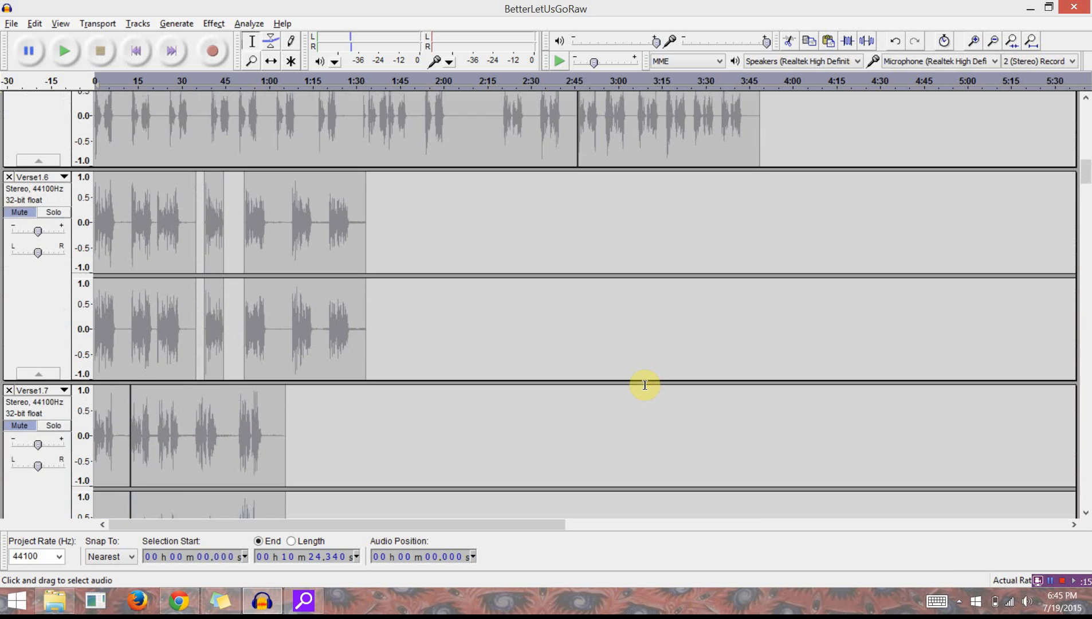
scroll(645, 385, "up", 3)
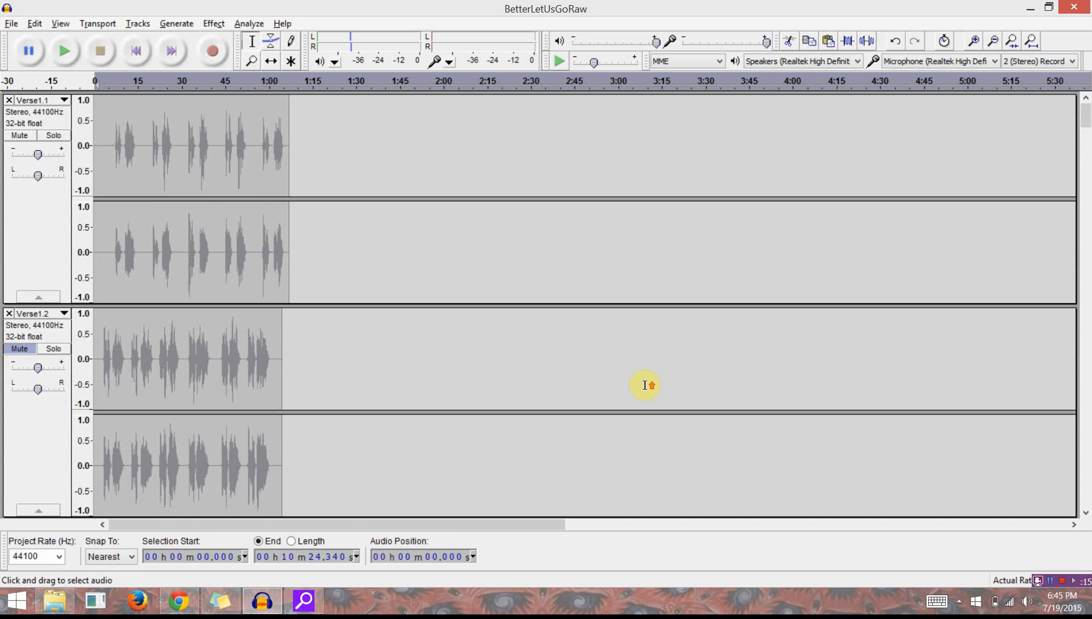
scroll(645, 384, "down", 10)
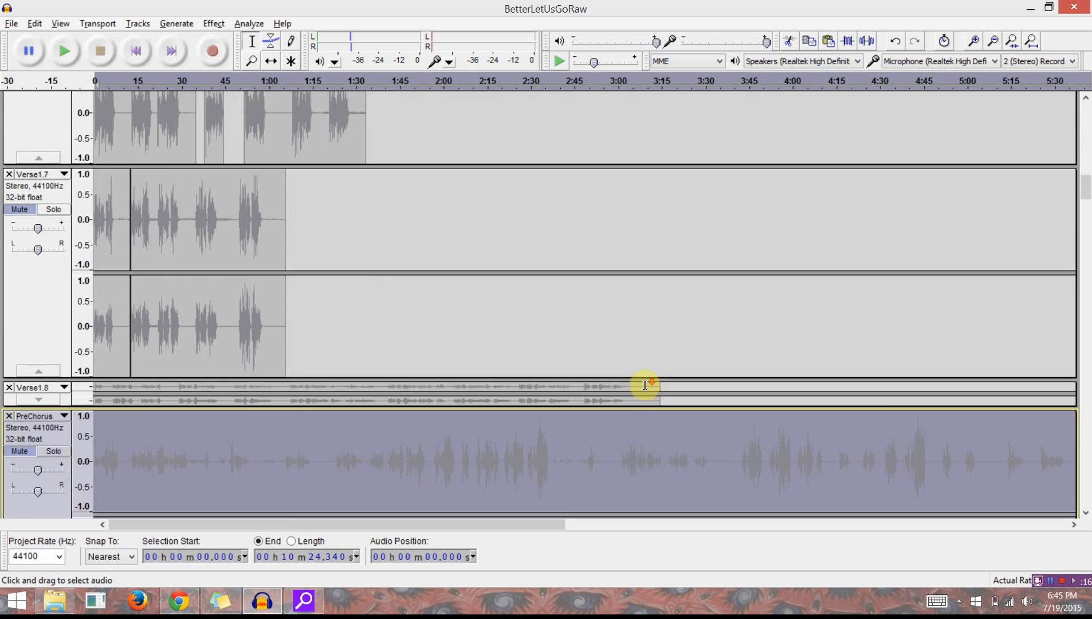
scroll(645, 384, "down", 15)
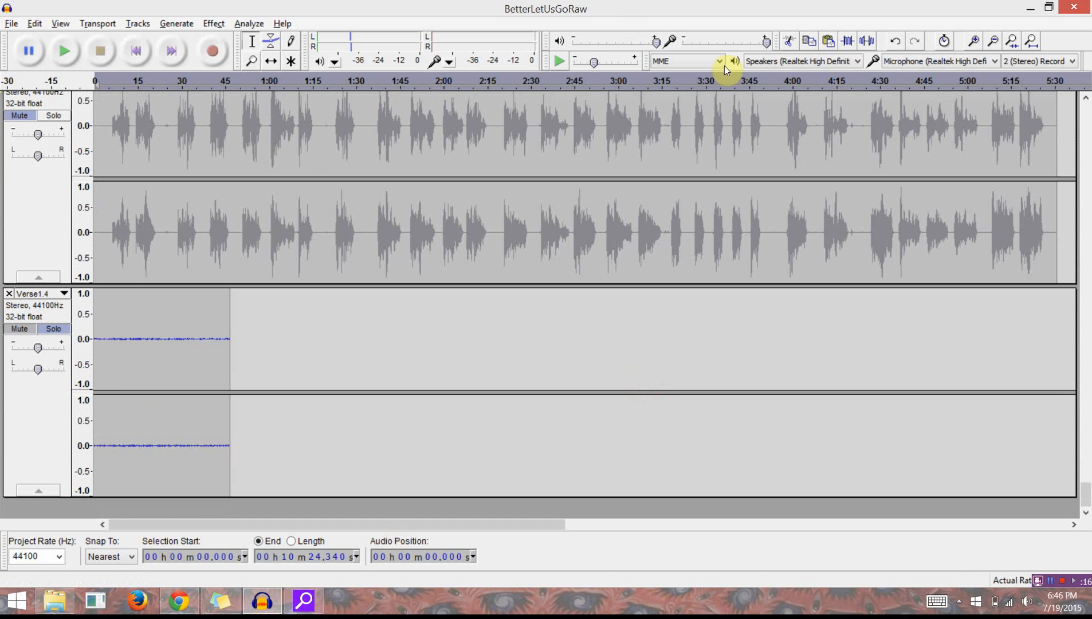
left_click(33, 410)
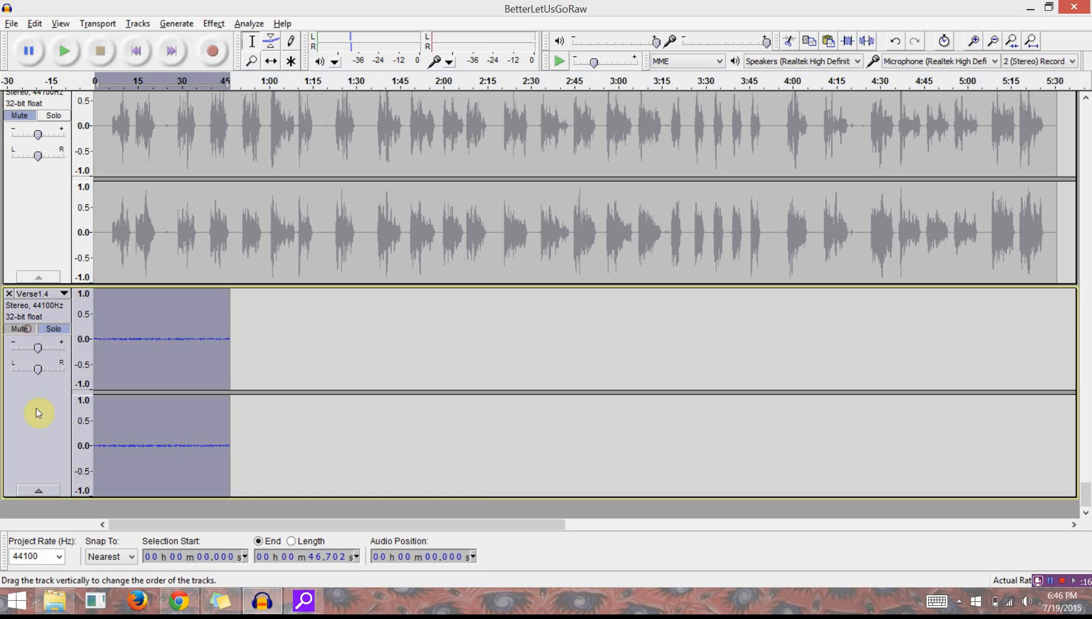
left_click(214, 22)
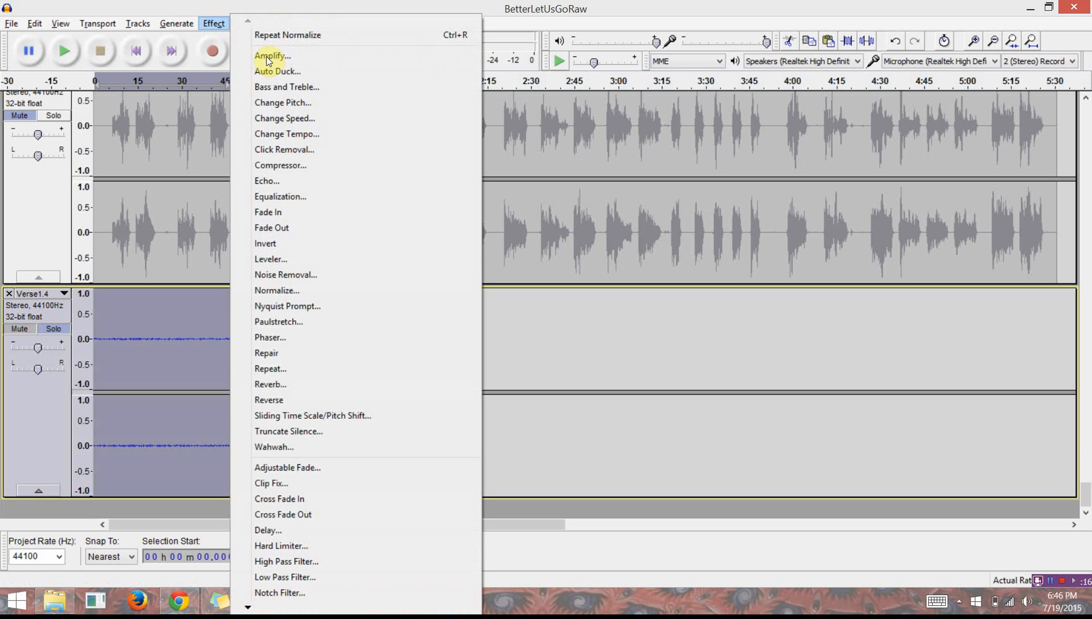
left_click(303, 276)
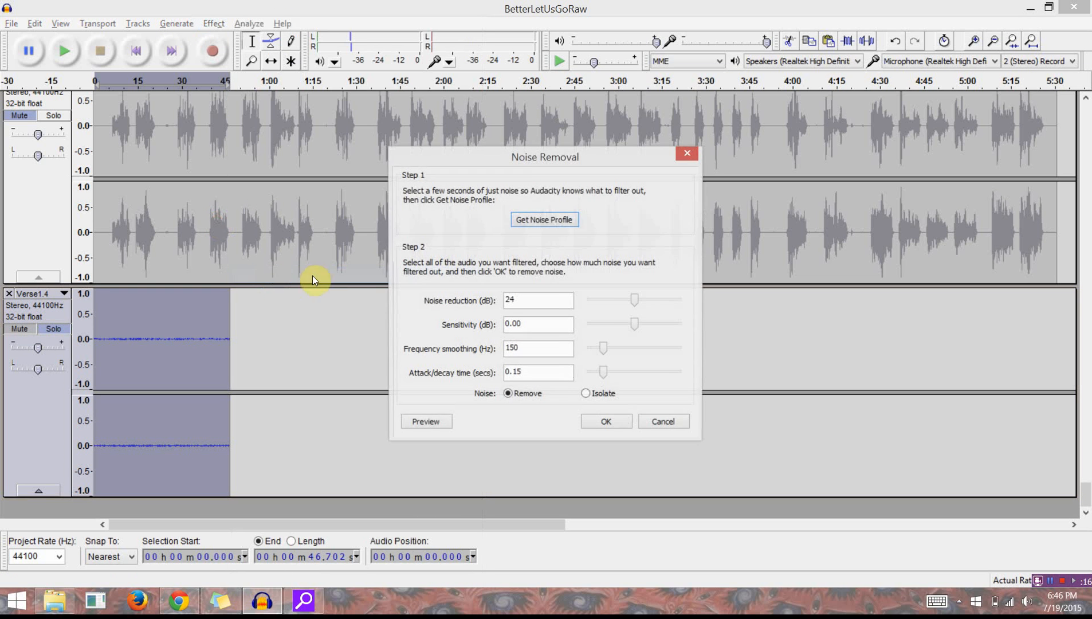
left_click(552, 223)
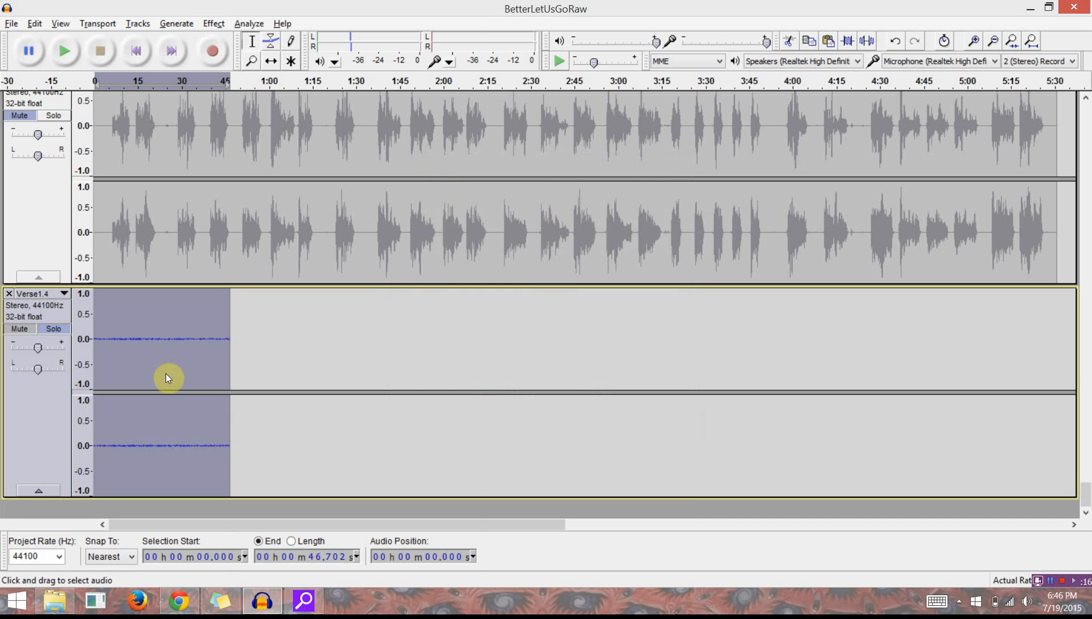
Select all tracks and apply Noise Removal with 24 dB reduction, 0.00 dB sensitivity, 150 Hz smoothing and 0.15 s attack/decay.
key("ctrl+a")
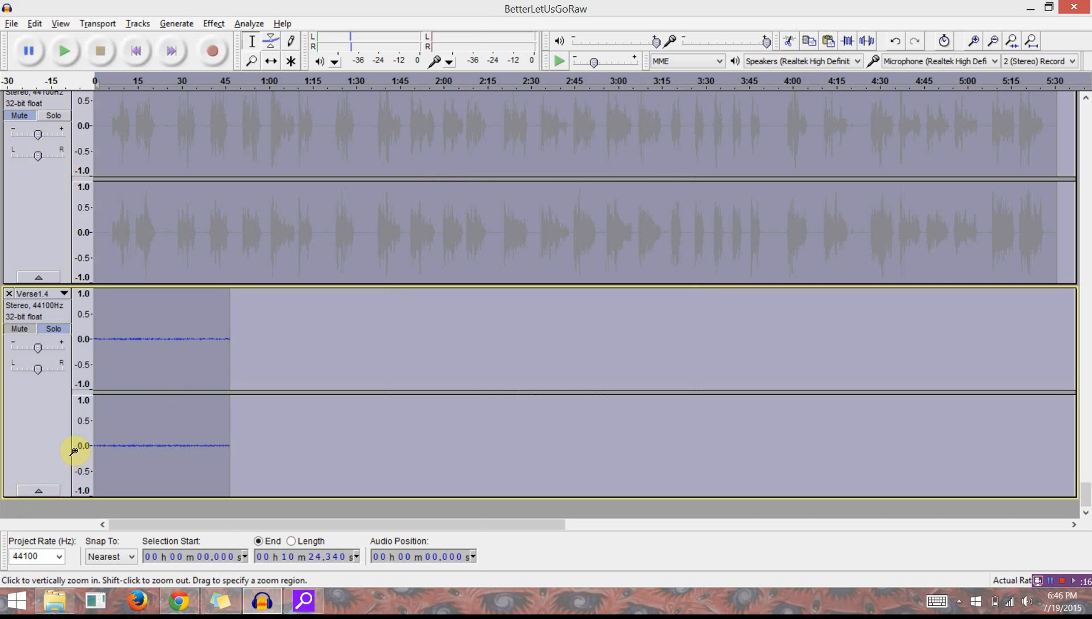
left_click(249, 26)
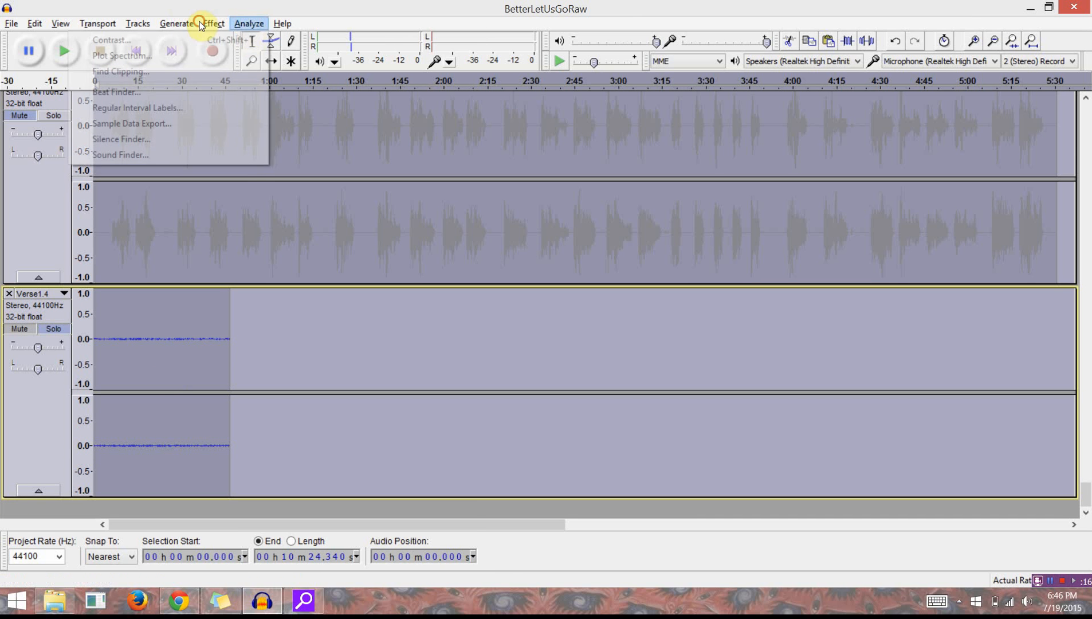
mouse_move(220, 24)
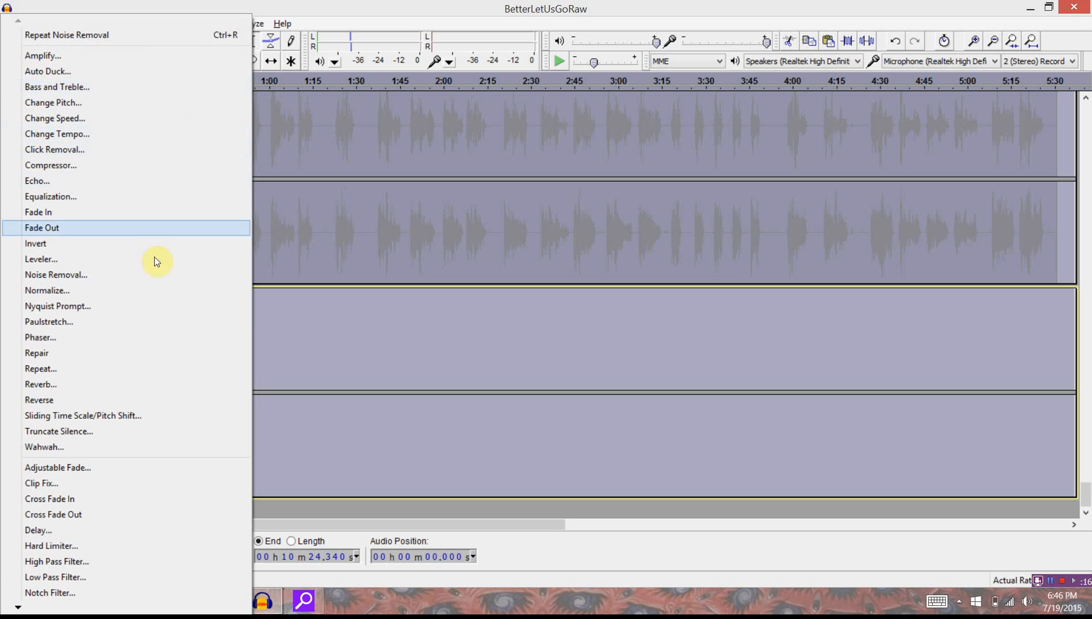
left_click(101, 275)
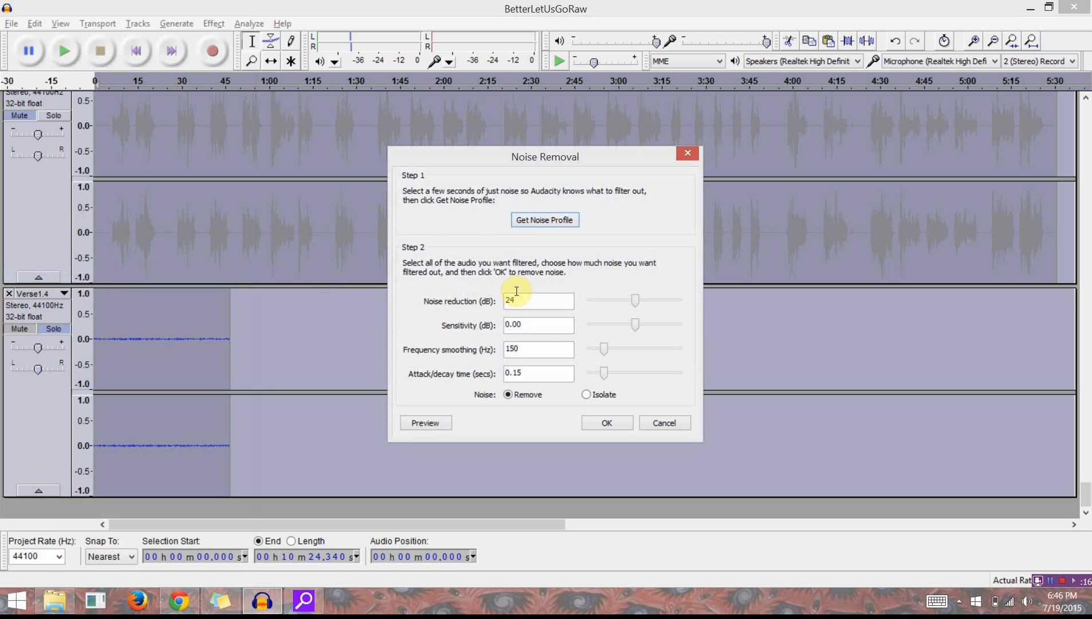
left_click(604, 422)
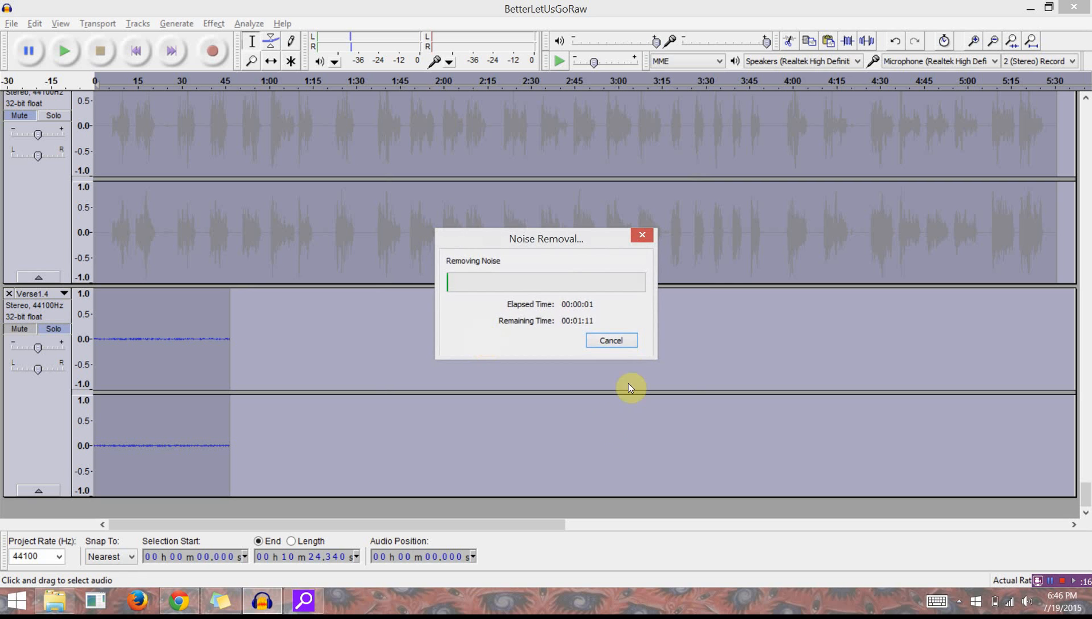
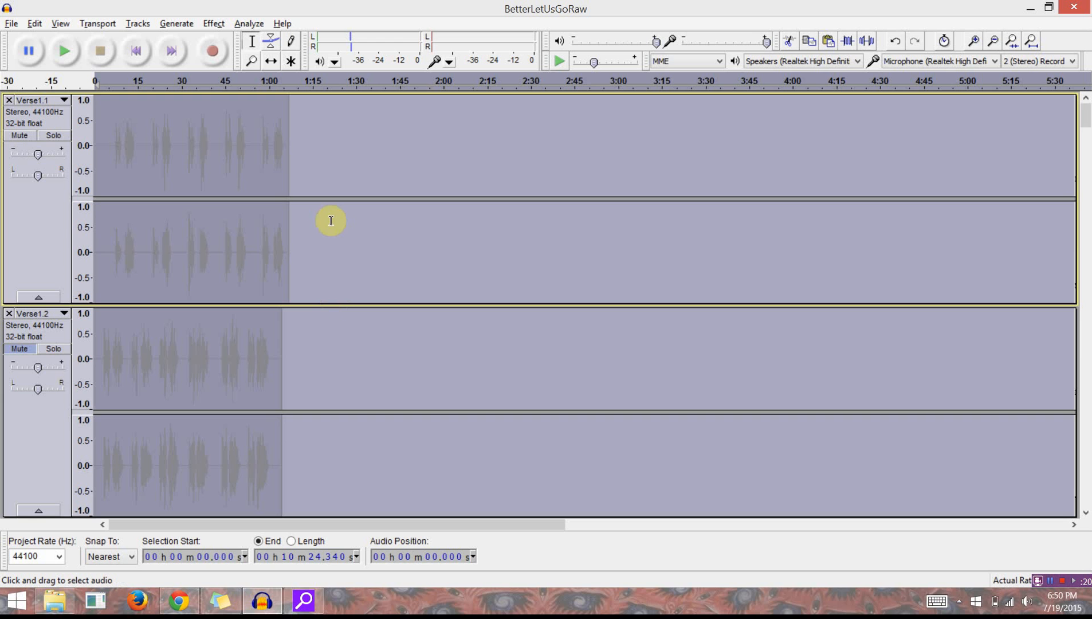
Clear the all-tracks selection, make Verse1.1 the focused track and return the cursor to the project start.
scroll(315, 188, "down", 5)
scroll(313, 190, "down", 1)
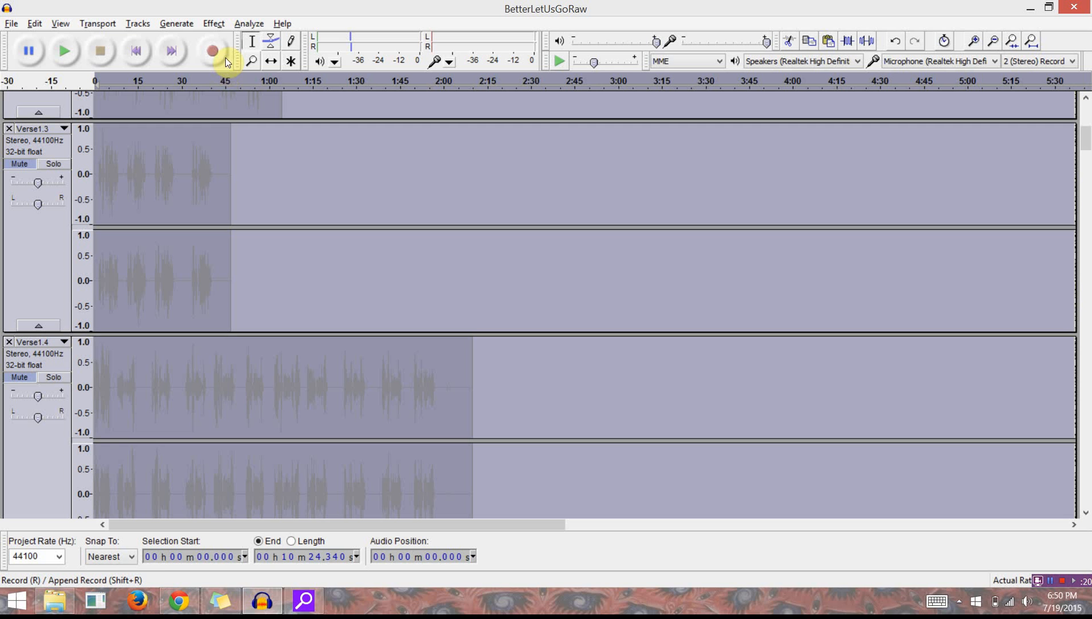
left_click(195, 132)
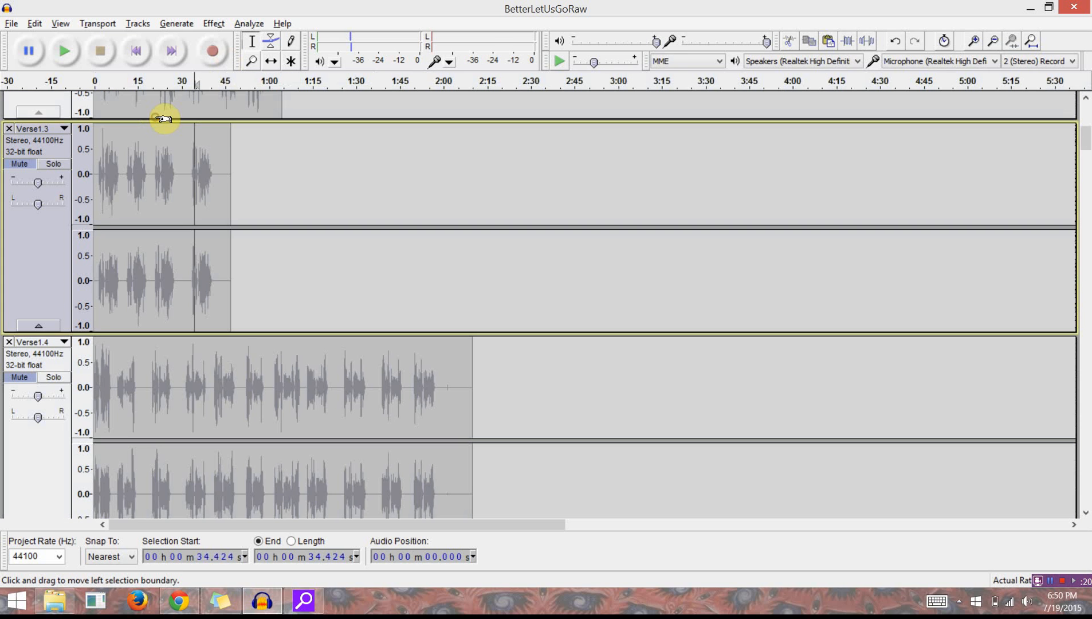
key("Up")
key("Up")
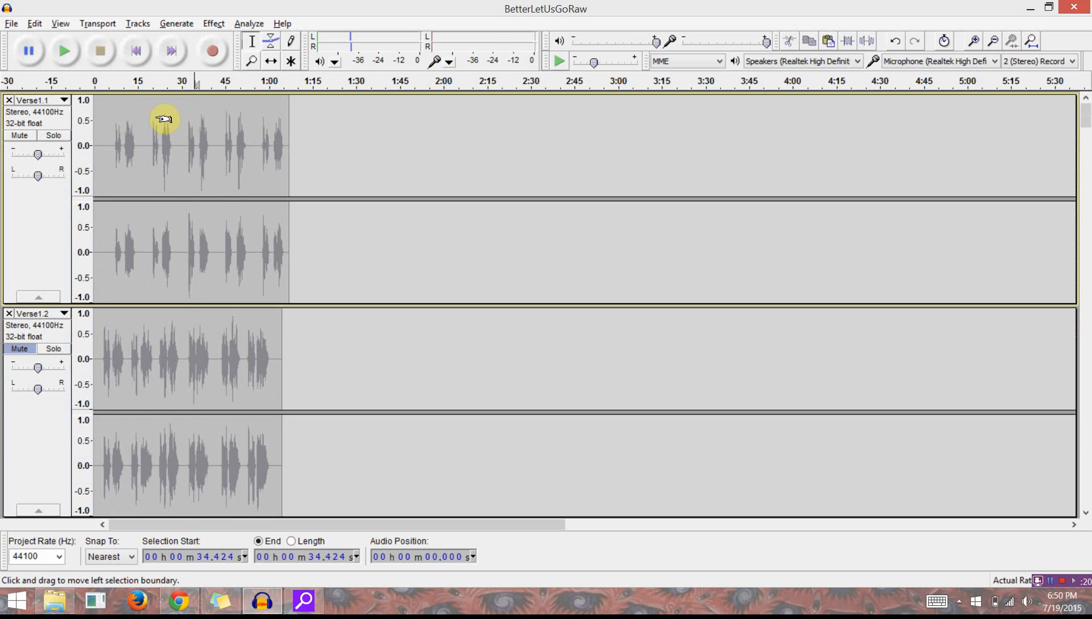
left_click(136, 51)
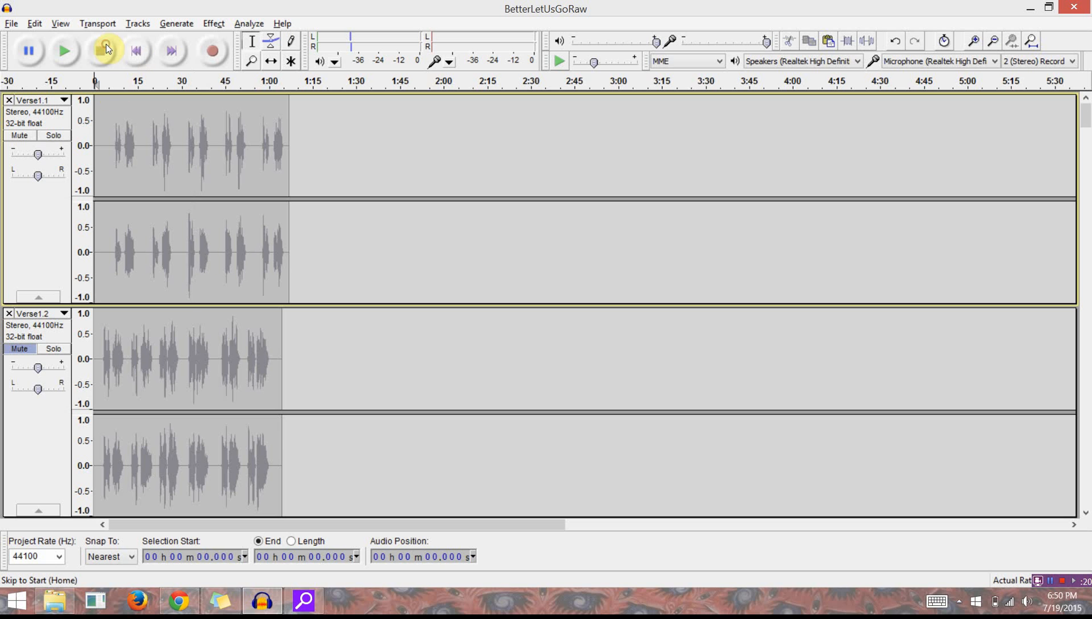
left_click(53, 135)
Examine the noise-only Verse1.4 track at sample level around 11.09 s to check for remaining noise.
scroll(63, 136, "down", 10)
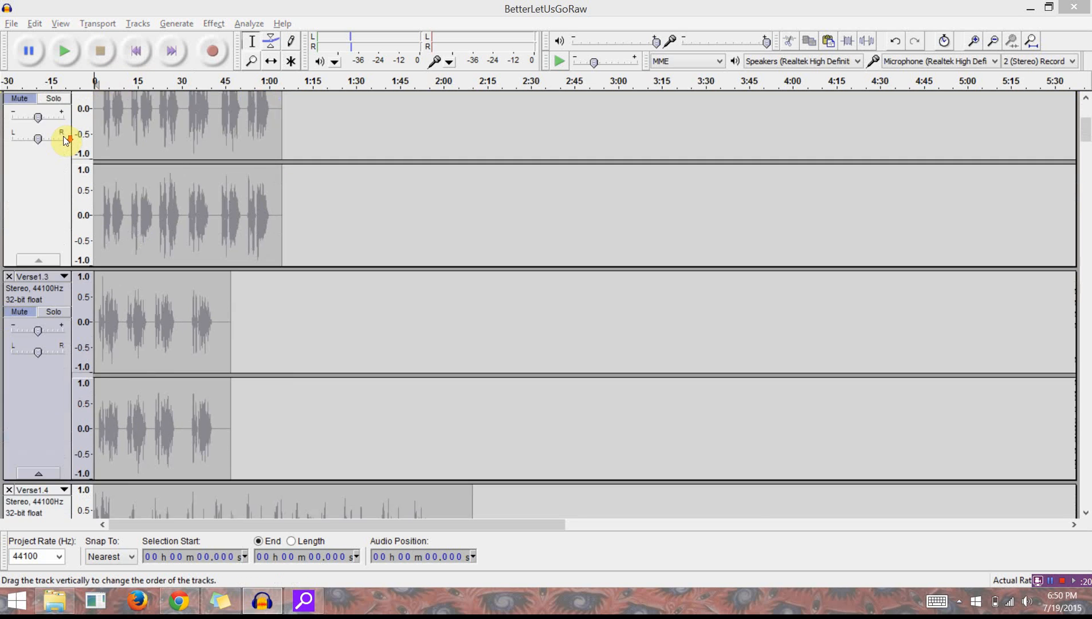
scroll(64, 138, "down", 10)
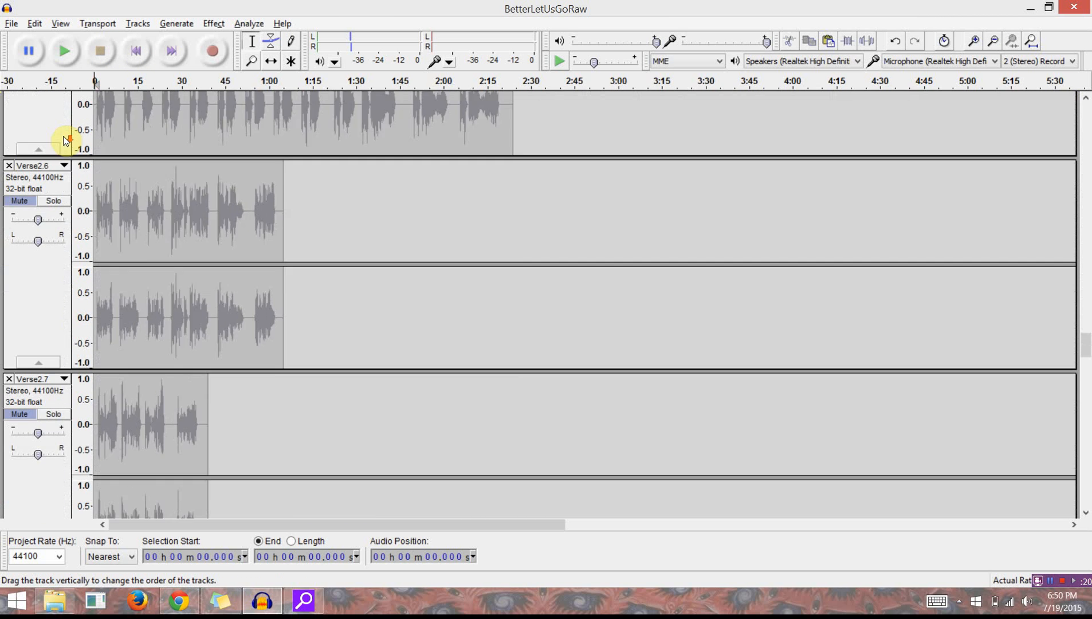
scroll(65, 140, "down", 5)
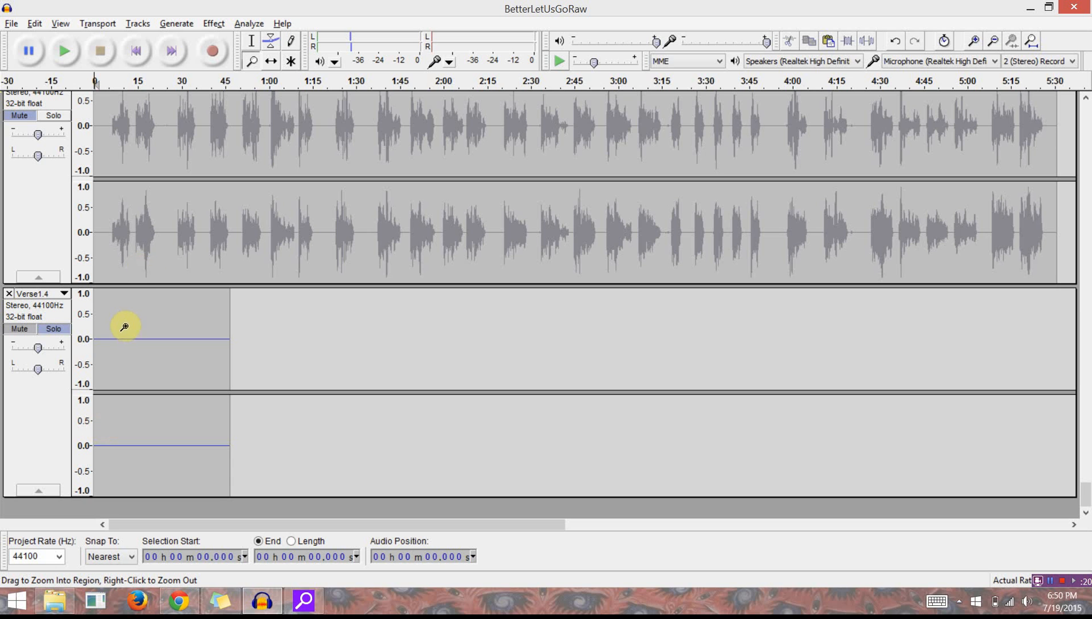
left_click(103, 261)
left_click(100, 263)
left_click(100, 263)
left_click(100, 262)
left_click(119, 322)
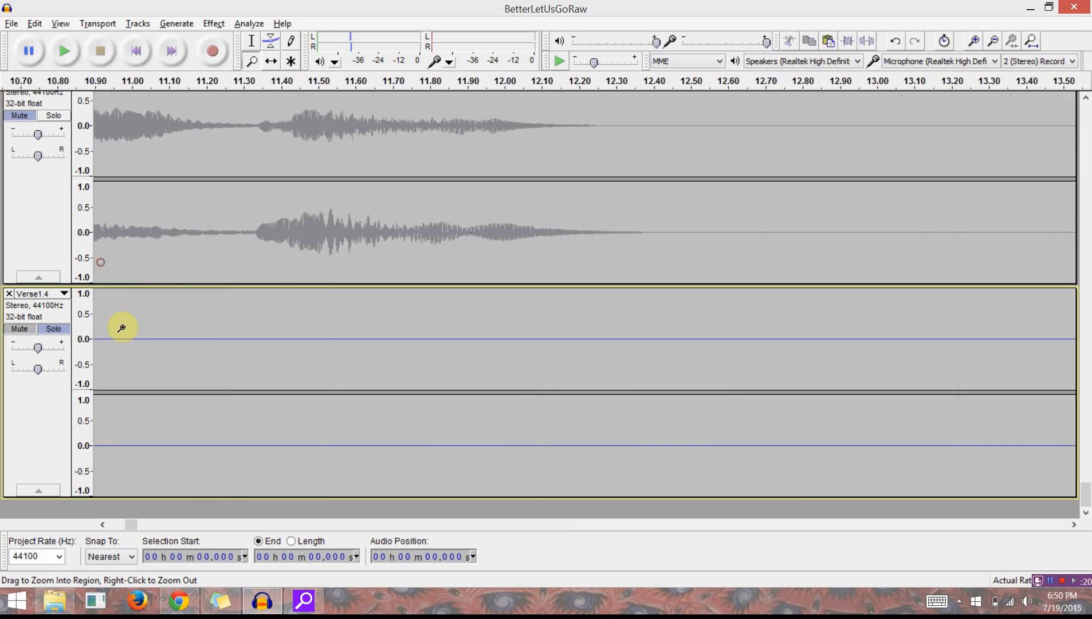
left_click(183, 359)
left_click(164, 291)
left_click(163, 291)
left_click(164, 291)
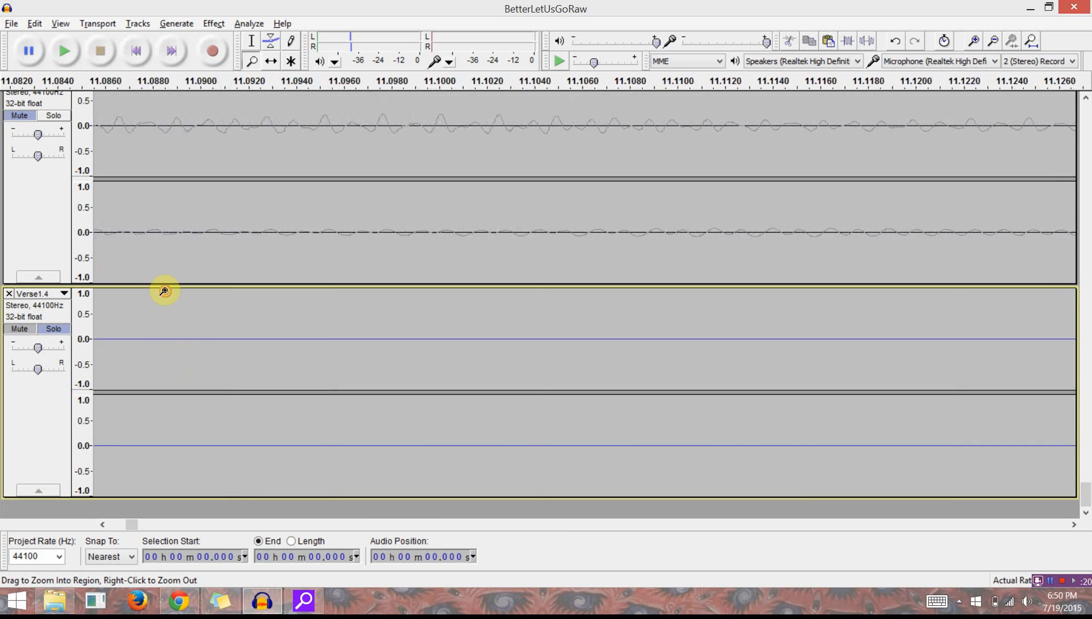
left_click(164, 291)
left_click(164, 291)
left_click(164, 291)
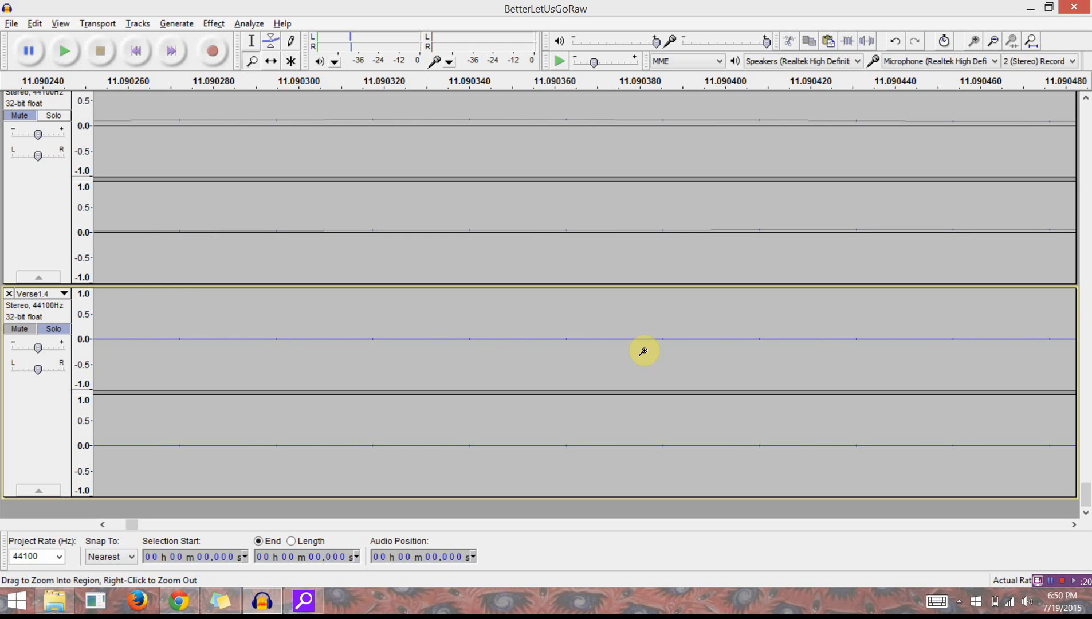
Zoom the timeline back out to view the full length of the noise-only Verse1.4 track.
right_click(514, 278)
right_click(514, 279)
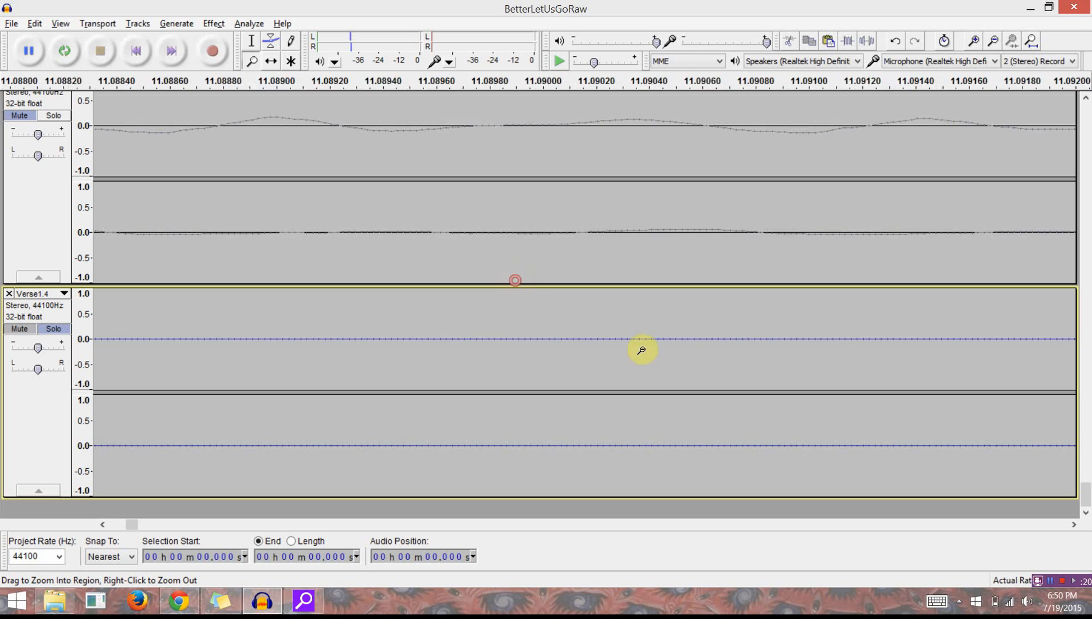
right_click(513, 280)
left_click(513, 279, "shift")
left_click(513, 280, "shift")
left_click(514, 279)
left_click(514, 279)
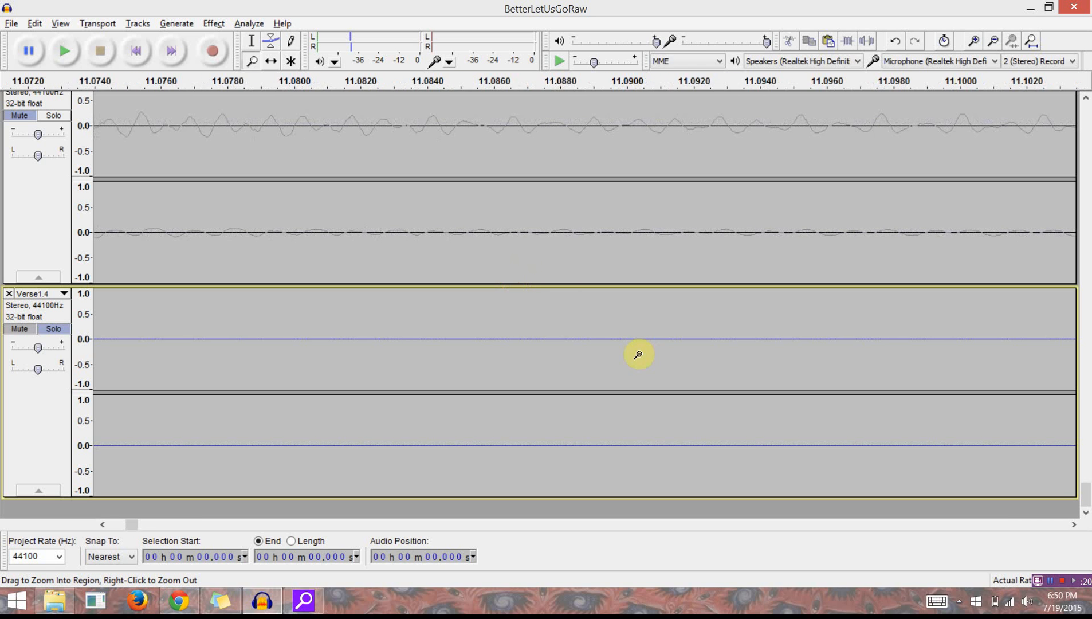
right_click(507, 278)
right_click(507, 278)
right_click(507, 278)
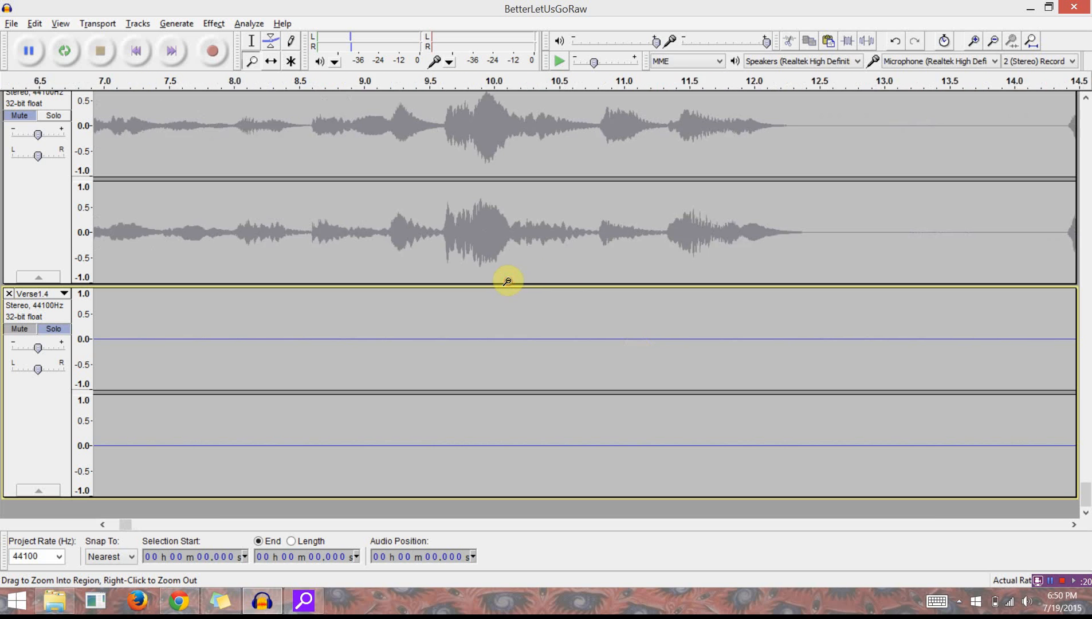
right_click(507, 279)
left_click(507, 278, "shift")
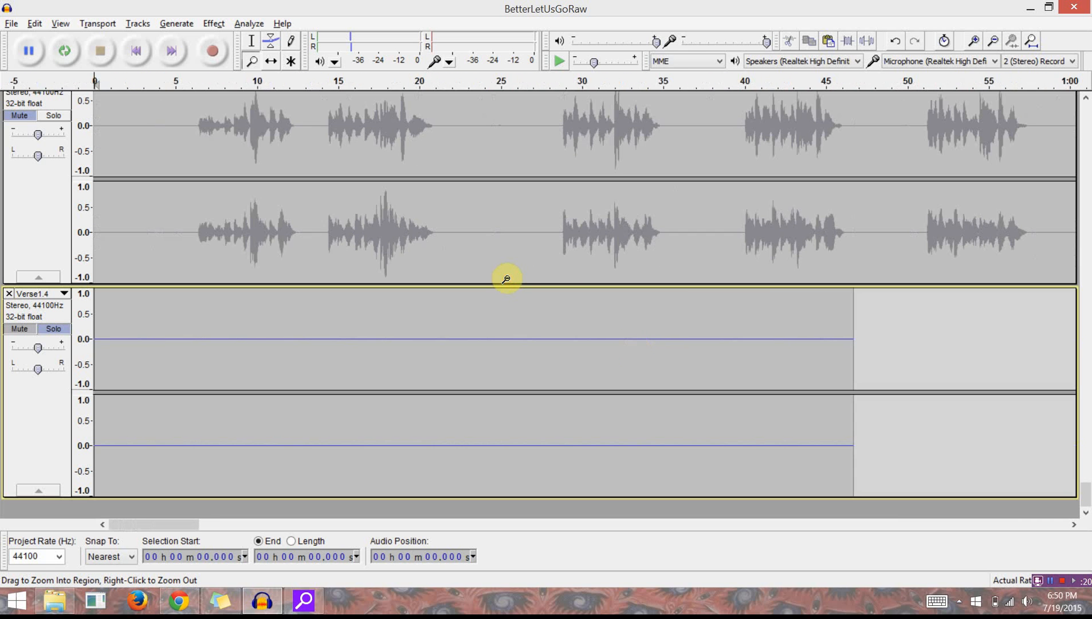
Examine the silent gap in Verse3.8 and the noise-only Verse1.4 at sample level around 27.798 s for leftover noise.
left_click(431, 185)
left_click(431, 185)
left_click(431, 186)
left_click(432, 185)
left_click(506, 210)
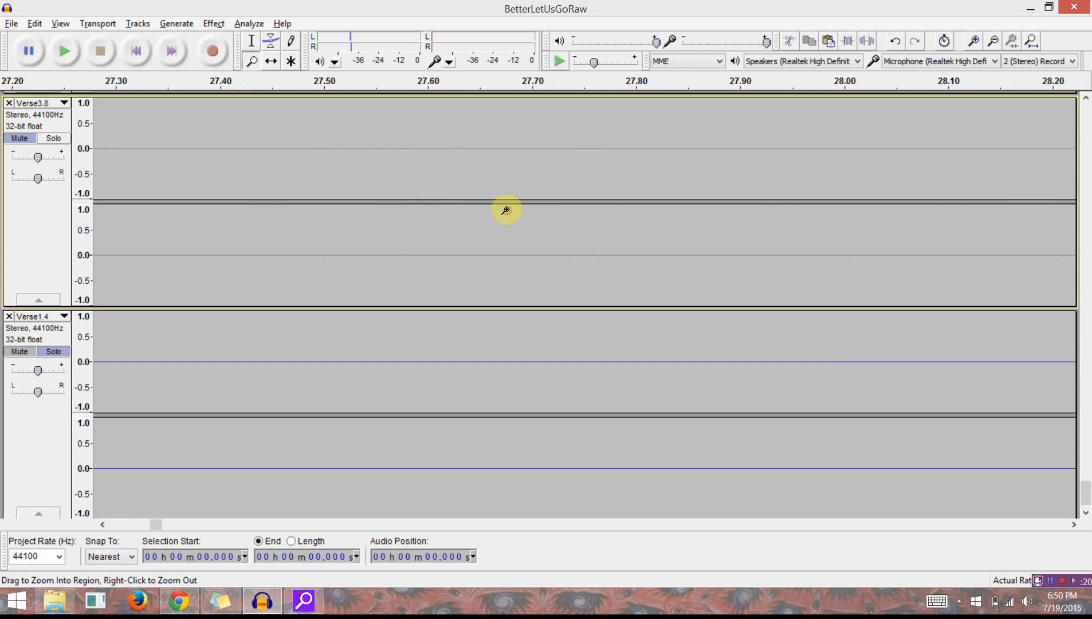
left_click(507, 210)
left_click(507, 211)
left_click(506, 211)
left_click(507, 210)
left_click(506, 211)
left_click(506, 211)
left_click(507, 210)
left_click(506, 211)
left_click(507, 210)
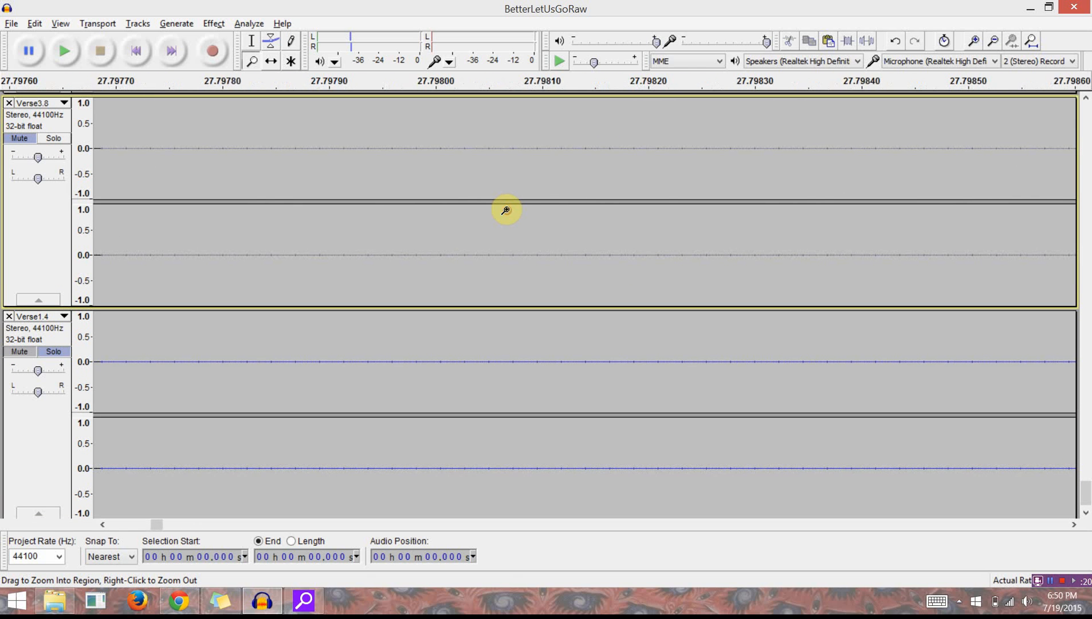
Zoom the timeline back out until the view spans about eight minutes of the tracks.
right_click(503, 209)
right_click(503, 210)
right_click(503, 210)
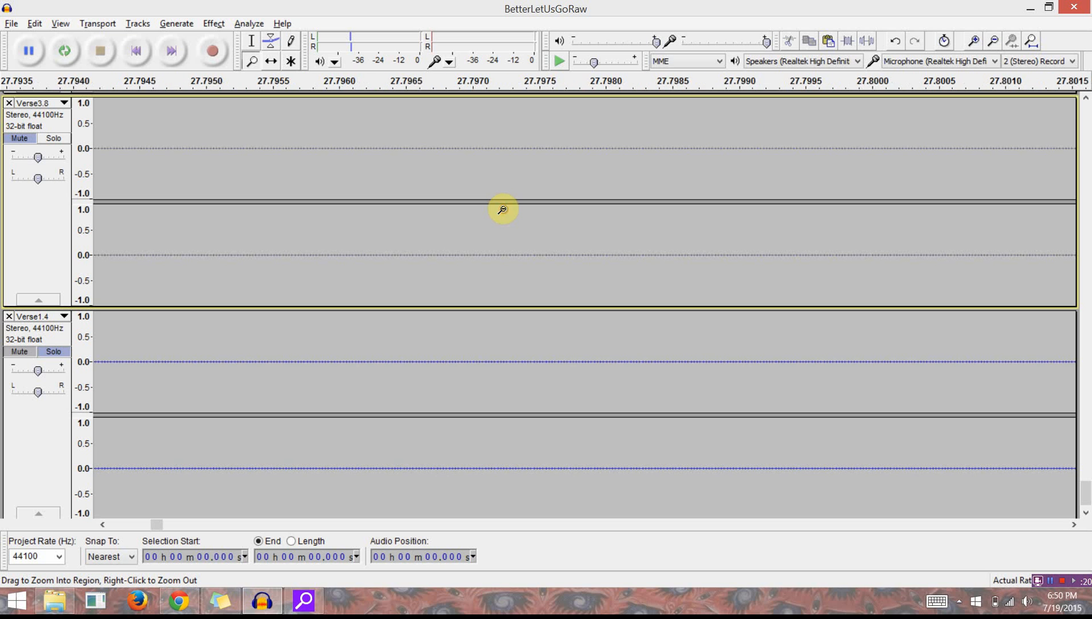
left_click(265, 200, "shift")
left_click(265, 200, "shift")
left_click(264, 200, "shift")
left_click(265, 200, "shift")
left_click(265, 200, "shift")
left_click(264, 200, "shift")
left_click(265, 200, "shift")
left_click(265, 200, "shift")
left_click(265, 200, "shift")
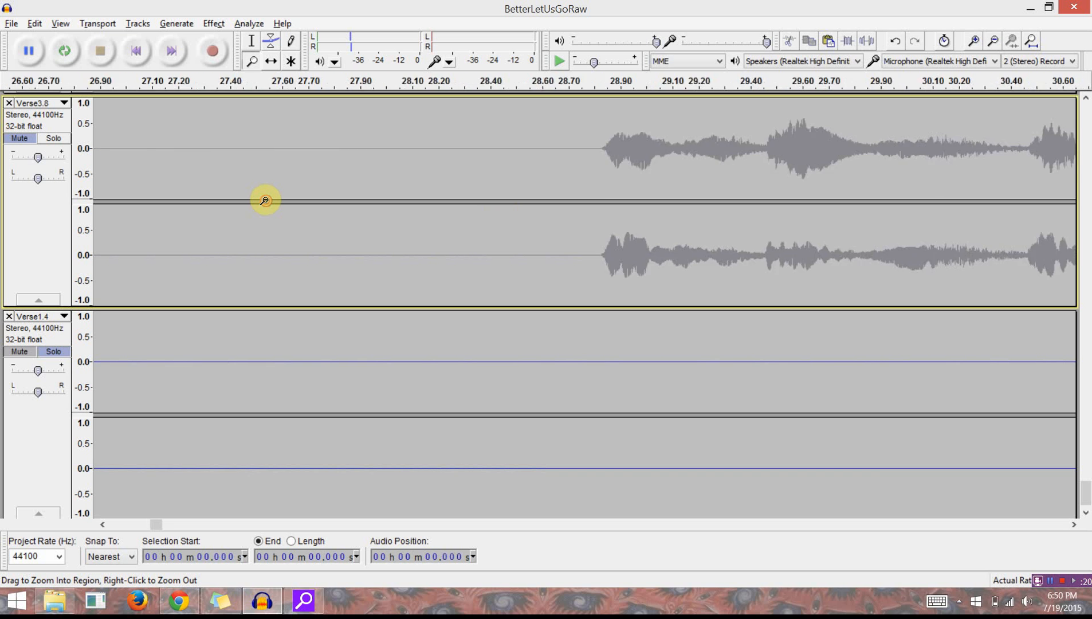
left_click(265, 200, "shift")
left_click(265, 200, "shift")
left_click(265, 200, "shift")
left_click(265, 200, "shift")
left_click(265, 200, "shift")
right_click(265, 200)
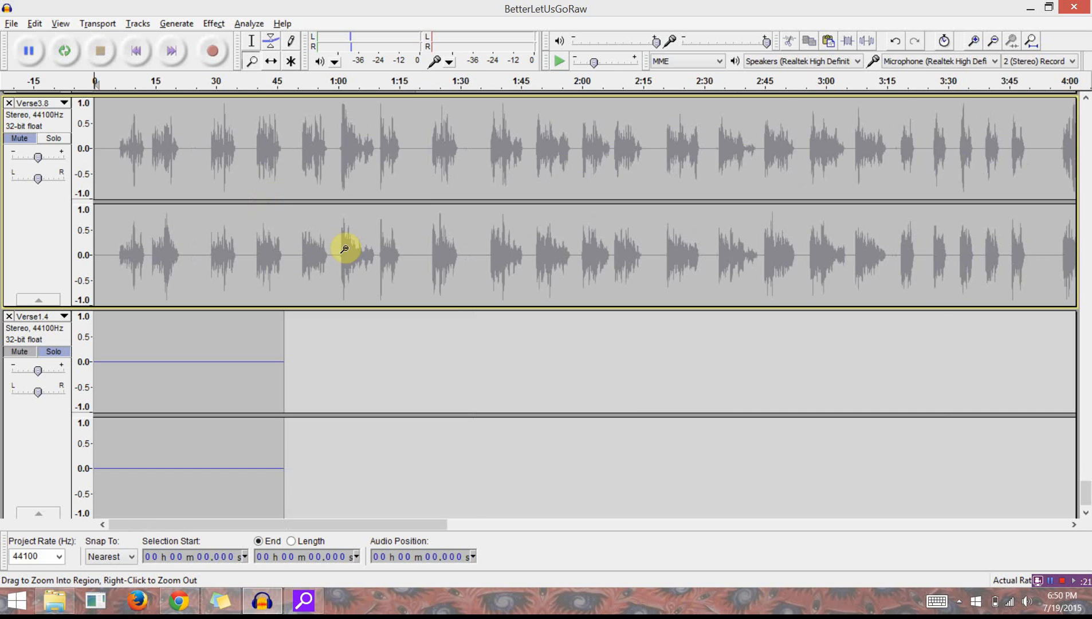
right_click(275, 200)
Play the soloed Verse1.1 from the start, auditioning it panned 100% right before recentring the pan, and replay the opening.
scroll(276, 200, "up", 15)
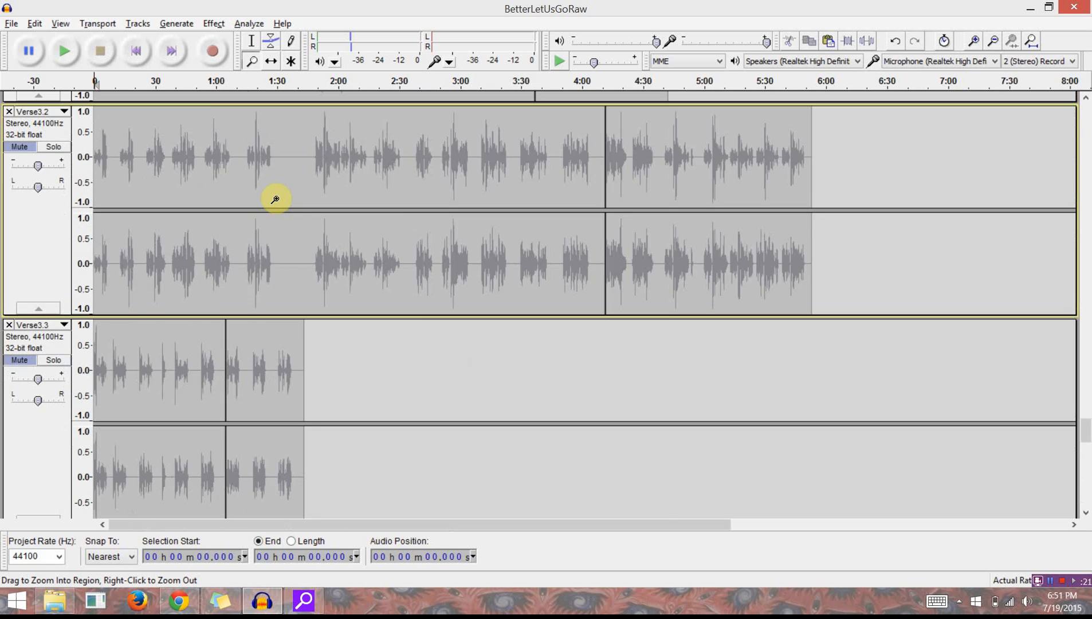
scroll(275, 200, "up", 2)
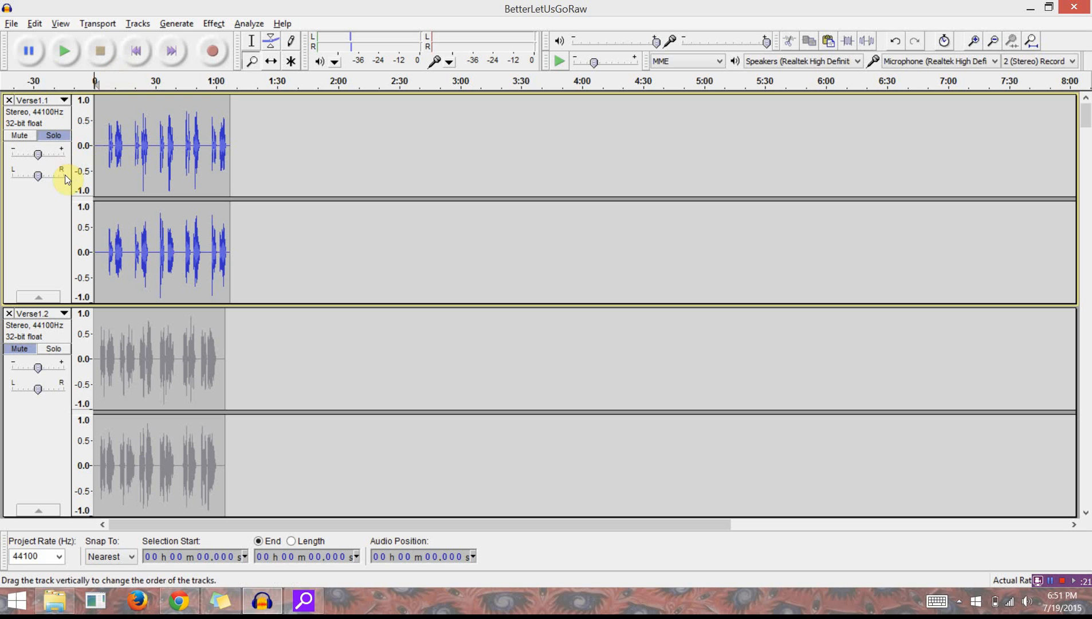
key("space")
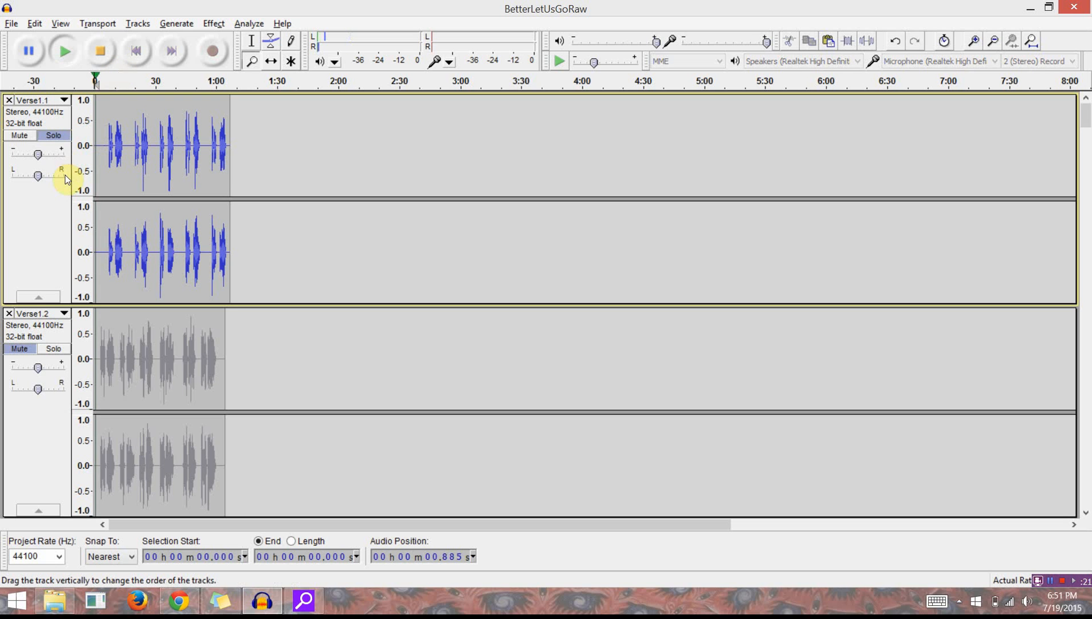
left_click(64, 176)
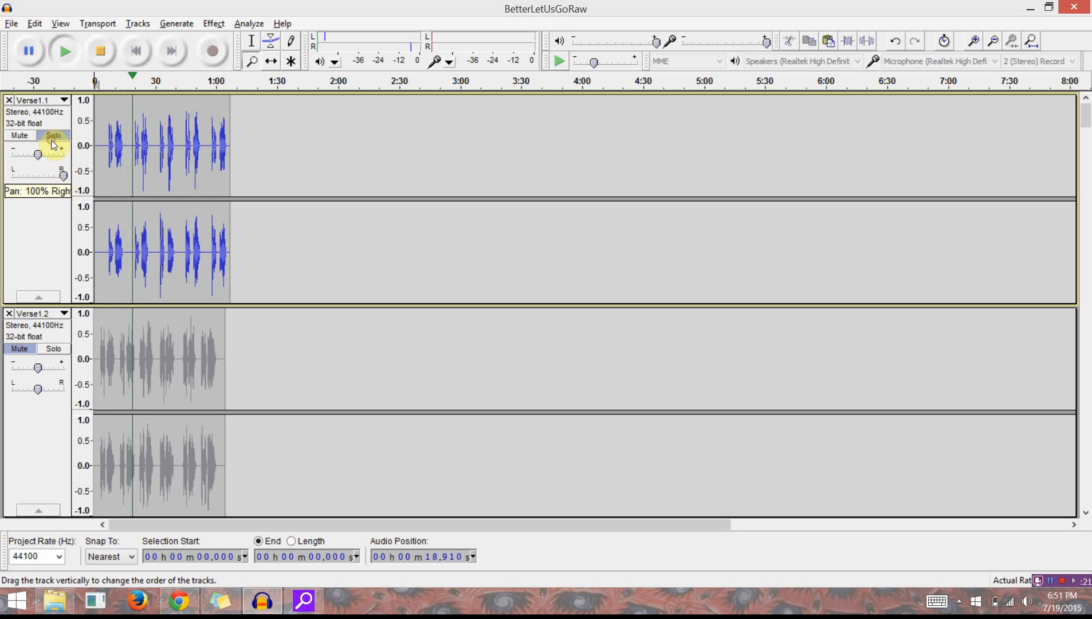
left_click_drag(64, 176, 40, 172)
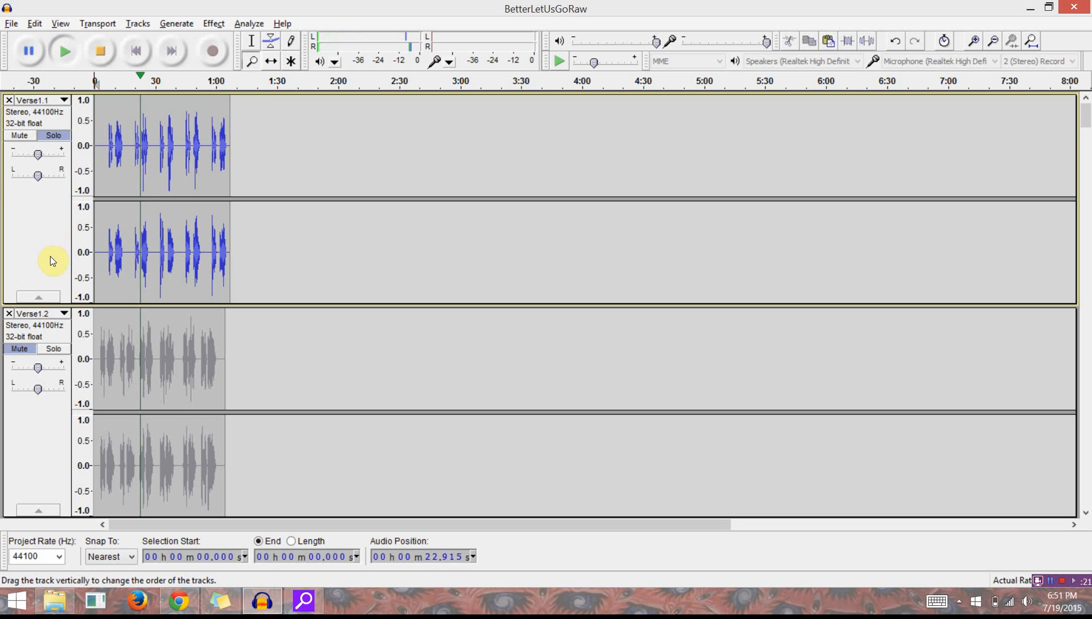
key("space")
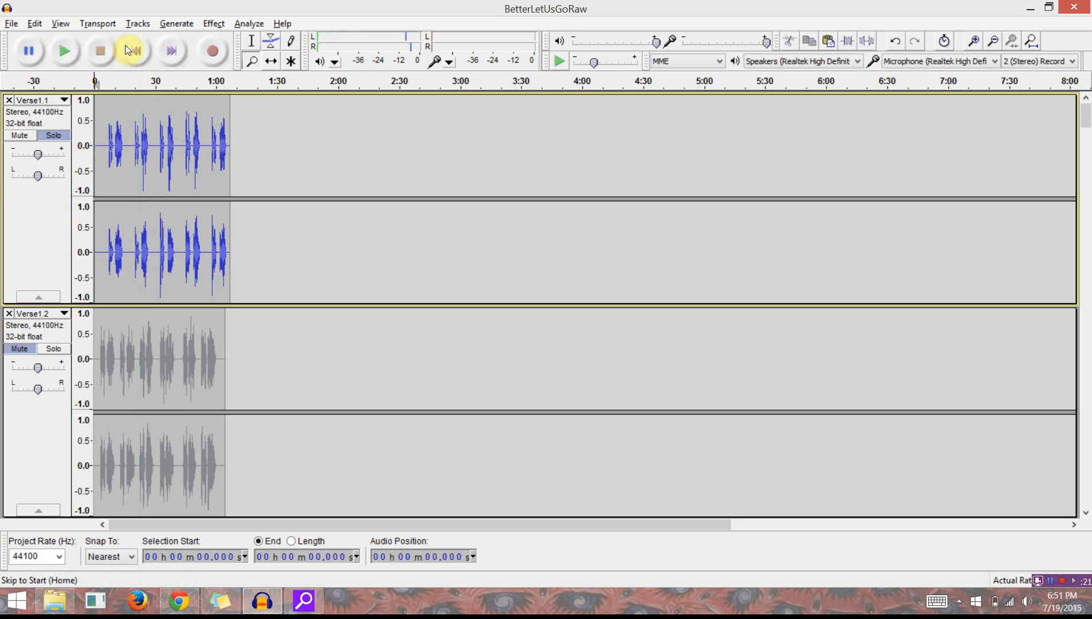
key("space")
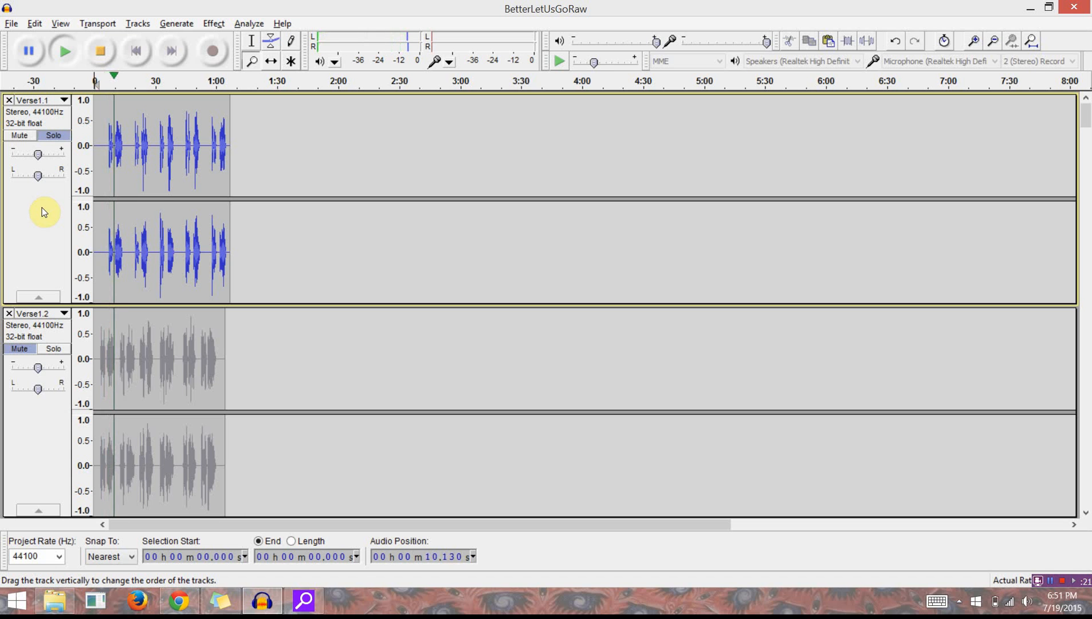
key("space")
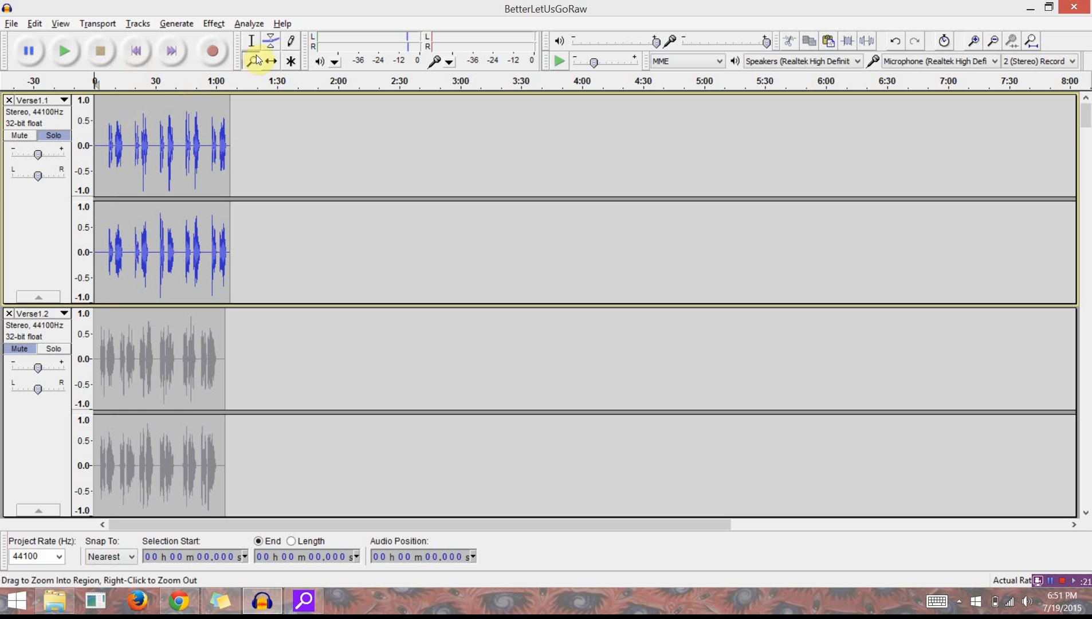
Select the quiet opening of Verse1.1 from 0 to 7.440 s and capture it as the Noise Removal noise profile.
scroll(86, 126, "up", 3)
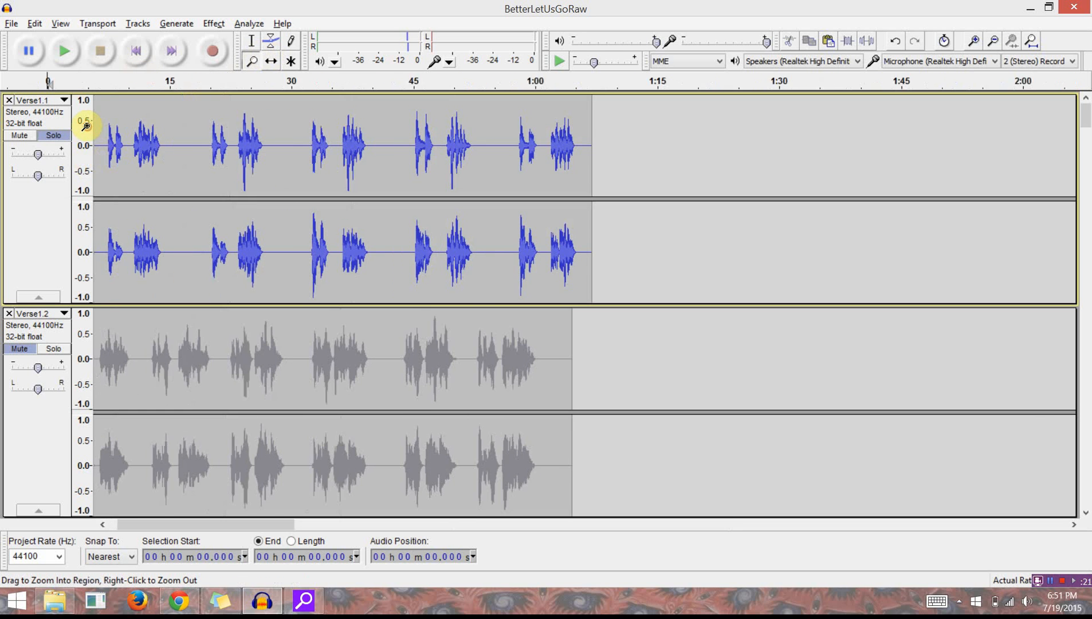
left_click(34, 196)
key("Home")
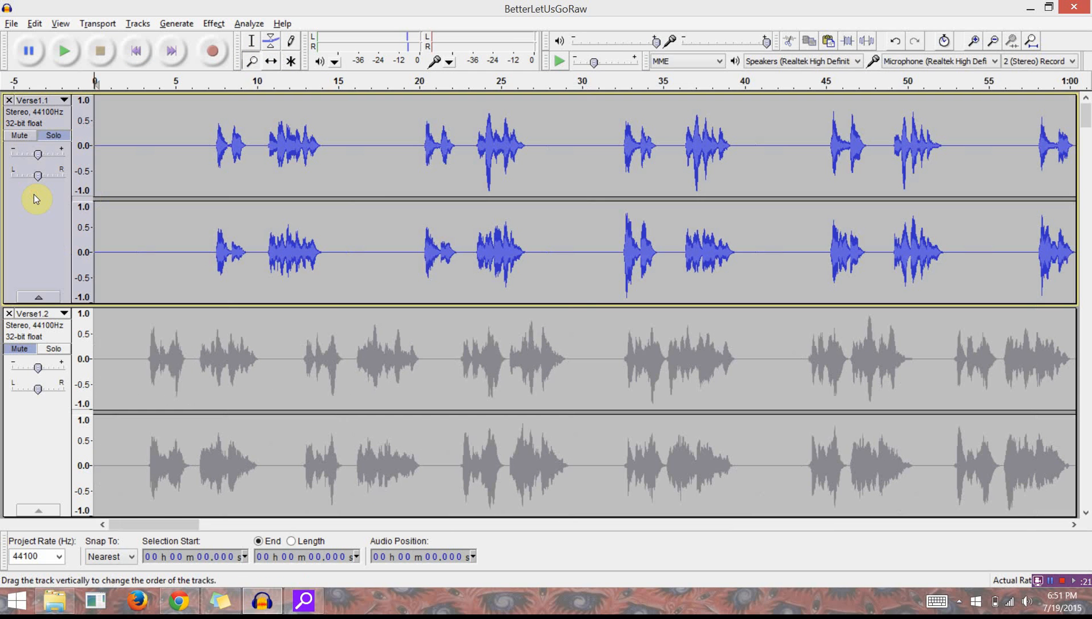
key("shift+Right")
key("shift+Right")
key("shift+Right")
key("shift+Right")
key("shift+Right")
key("shift+Right")
key("shift+Right")
key("shift+Right")
key("shift+Right")
key("shift+Right")
key("shift+Right")
key("shift+Right")
key("shift+Right")
key("shift+Right")
key("shift+Right")
key("shift+Right")
key("shift+Right")
key("shift+Right")
key("shift+Right")
key("shift+Right")
key("shift+Right")
key("shift+Right")
key("shift+Right")
key("shift+Right")
key("shift+Right")
key("shift+Right")
key("shift+Right")
key("shift+Right")
key("shift+Right")
key("shift+Right")
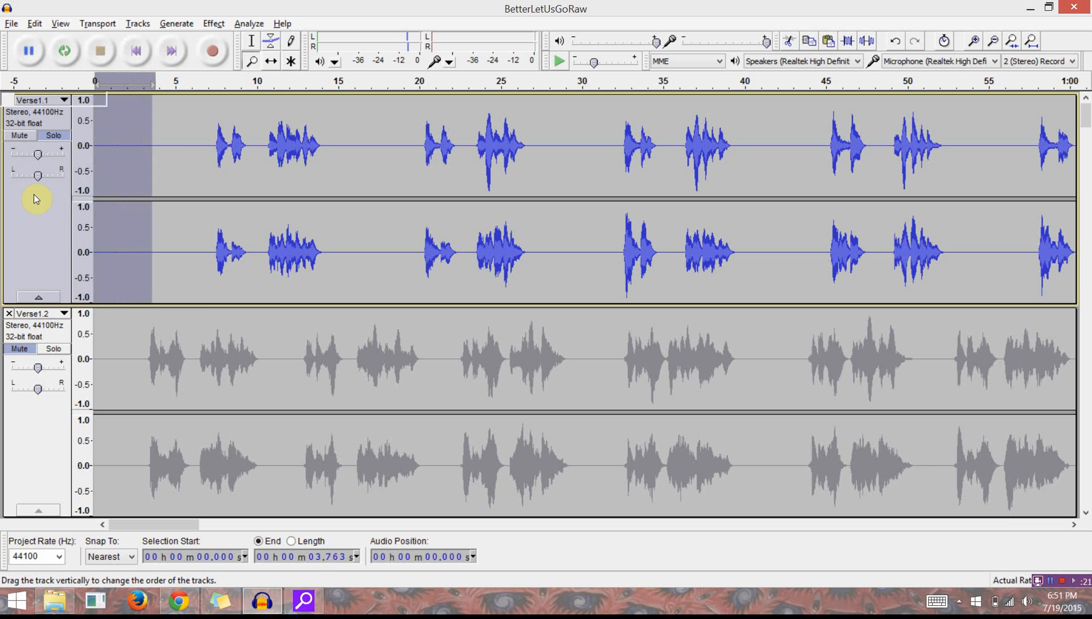
key("shift+Right")
key("shift+Right")
key("shift+Right")
key("shift+Right")
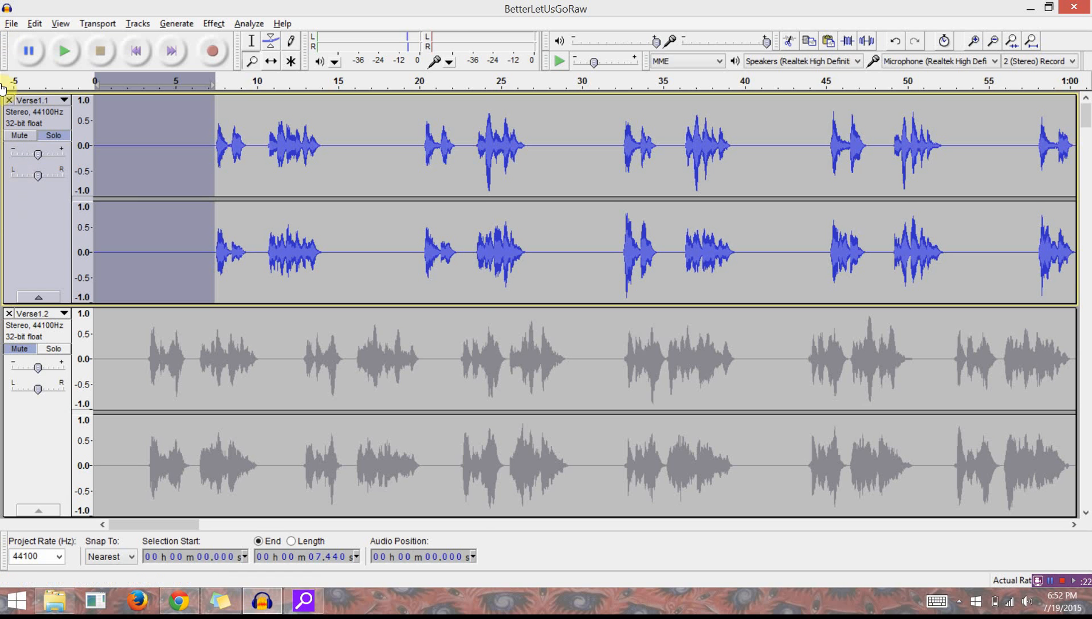
left_click(215, 24)
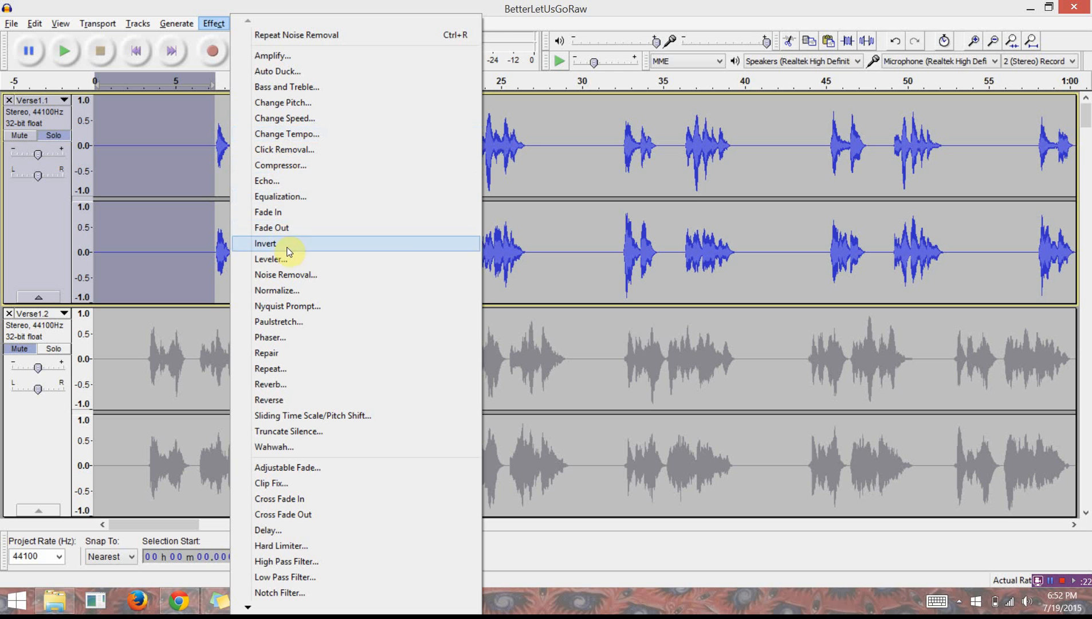
left_click(286, 274)
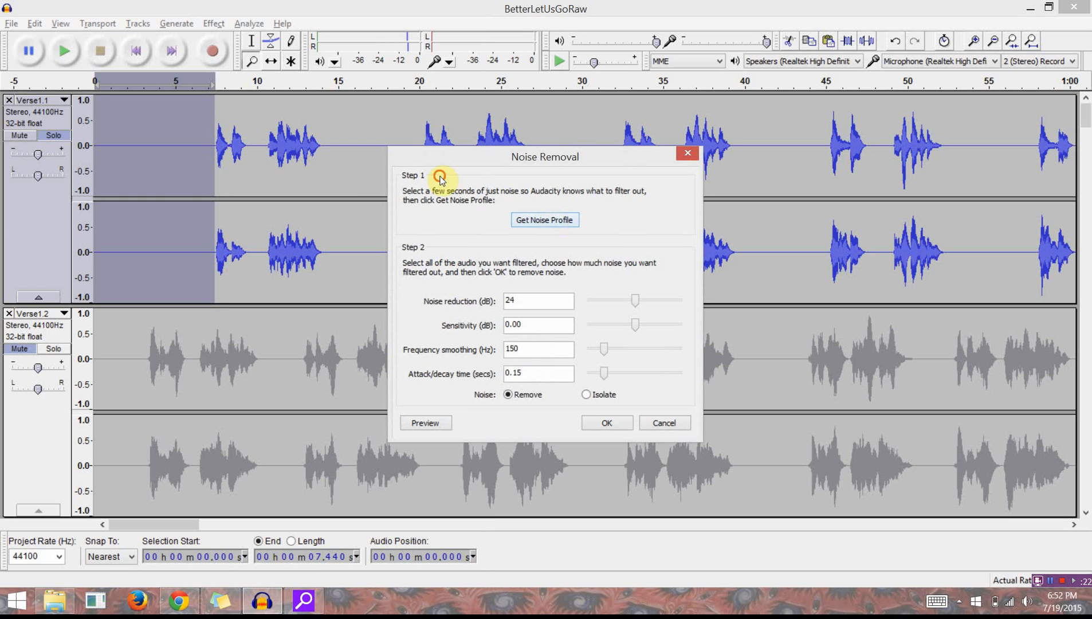
left_click(549, 219)
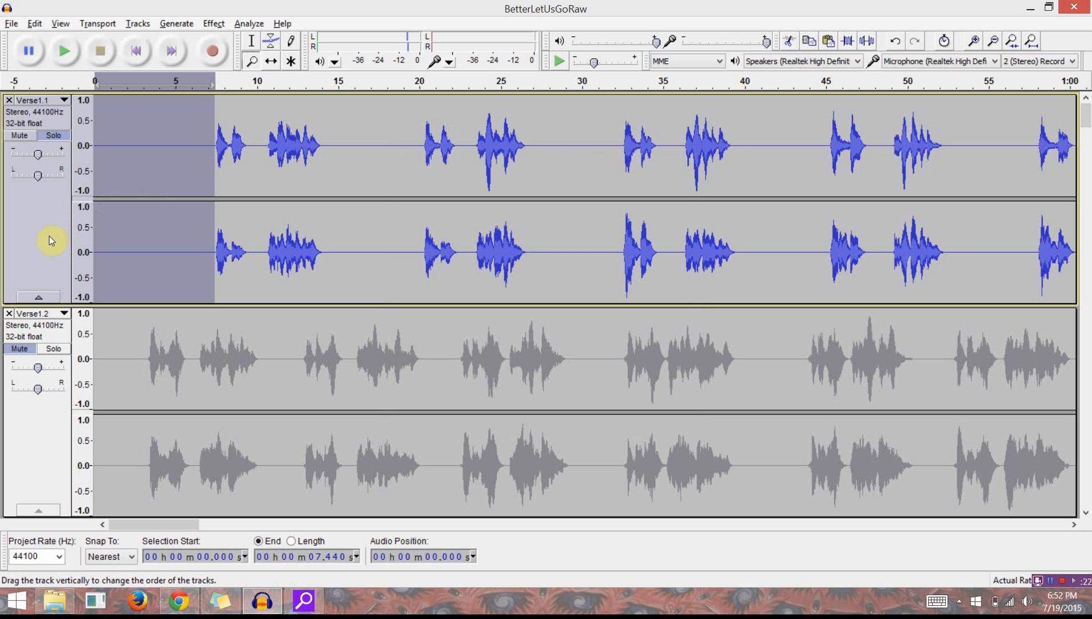
Reselect the quiet opening of Verse1.1 from 0 to 7.396 s and capture a fresh noise profile from it.
left_click(27, 188)
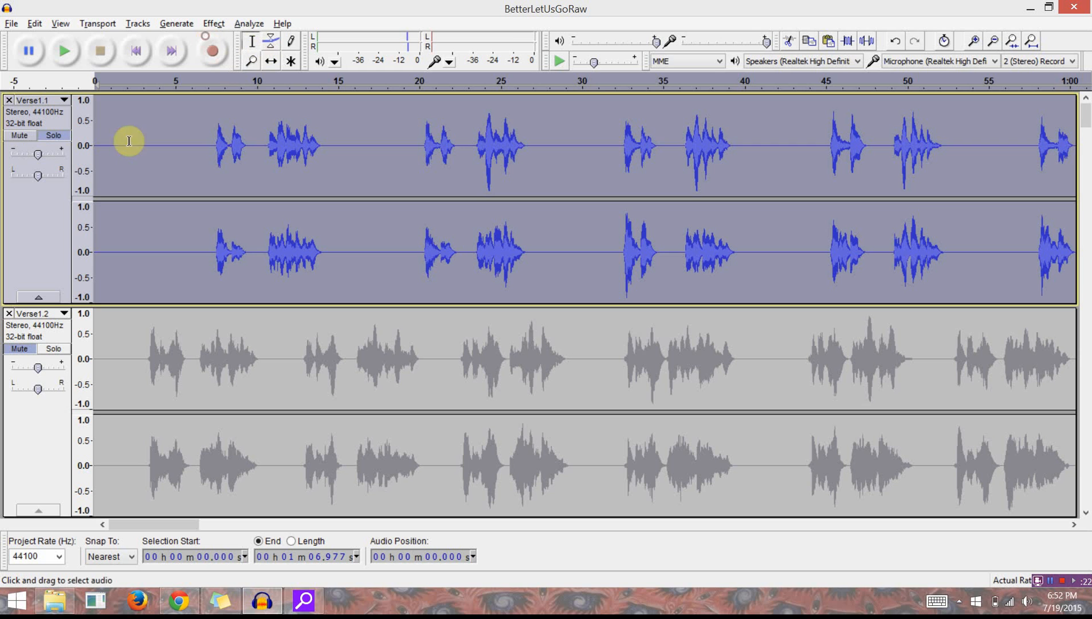
left_click(87, 178)
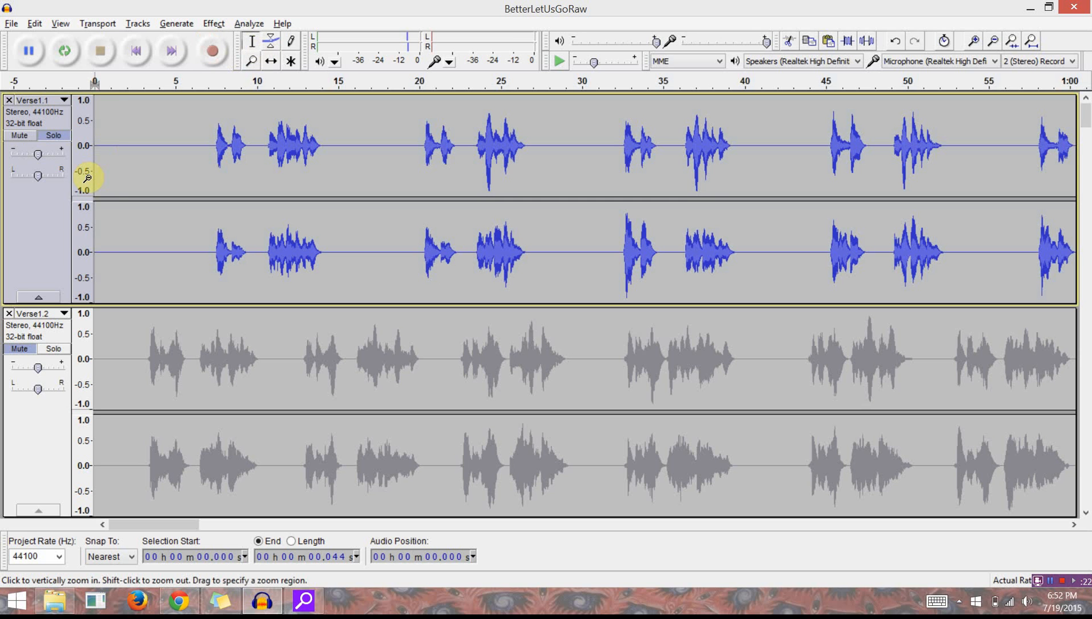
key("shift+Right")
key("shift+Right")
key("shift+Right")
key("shift+Right")
key("shift+Right")
key("shift+Right")
key("shift+Right")
key("shift+Right")
key("shift+Right")
key("shift+Right")
key("shift+Right")
key("shift+Right")
key("shift+Right")
key("shift+Right")
key("shift+Right")
key("shift+Right")
key("shift+Right")
key("shift+Right")
key("shift+Right")
key("shift+Right")
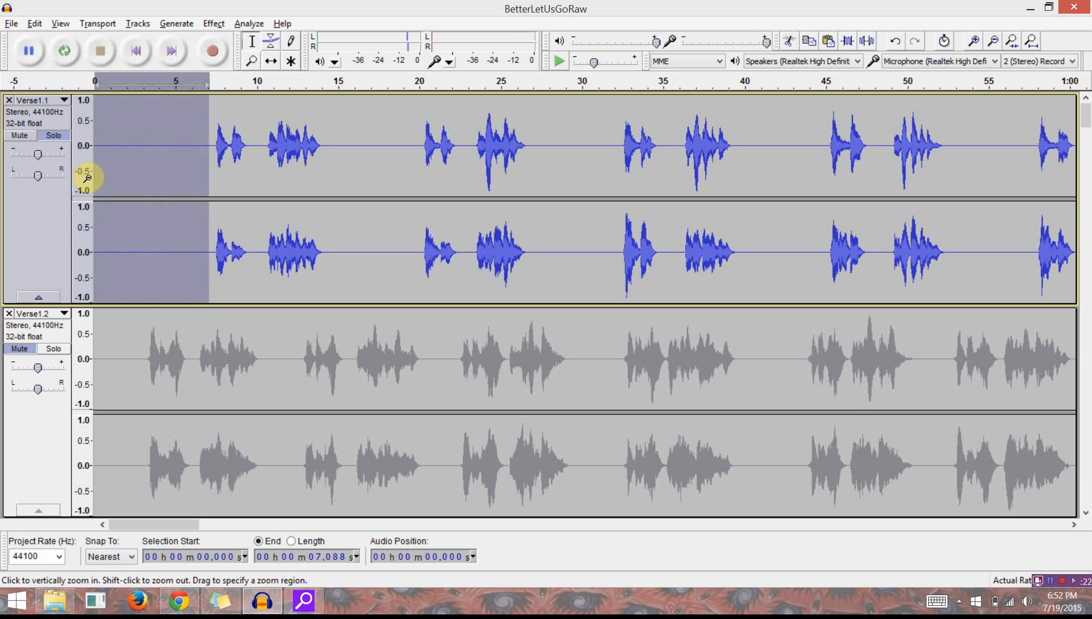
key("shift+Right")
key("shift+Right")
key("shift+Right")
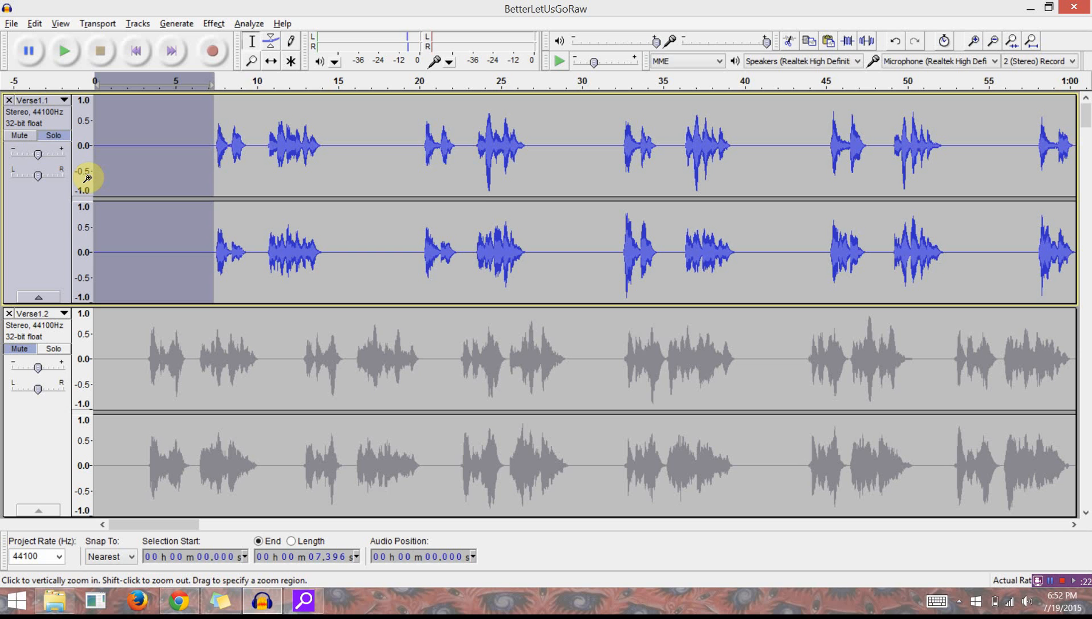
left_click(216, 24)
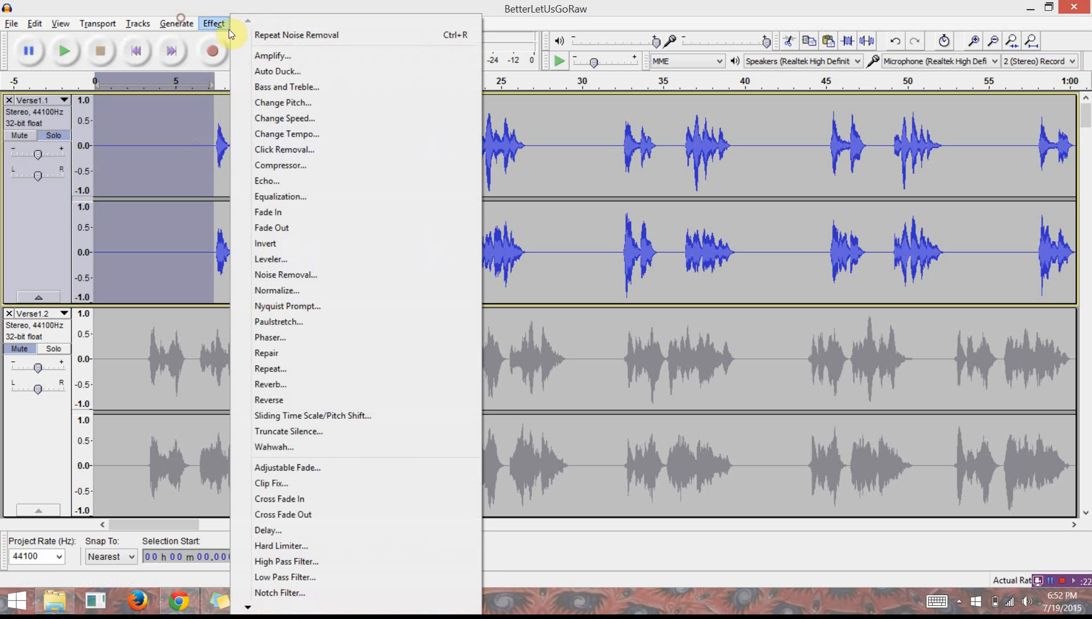
left_click(270, 275)
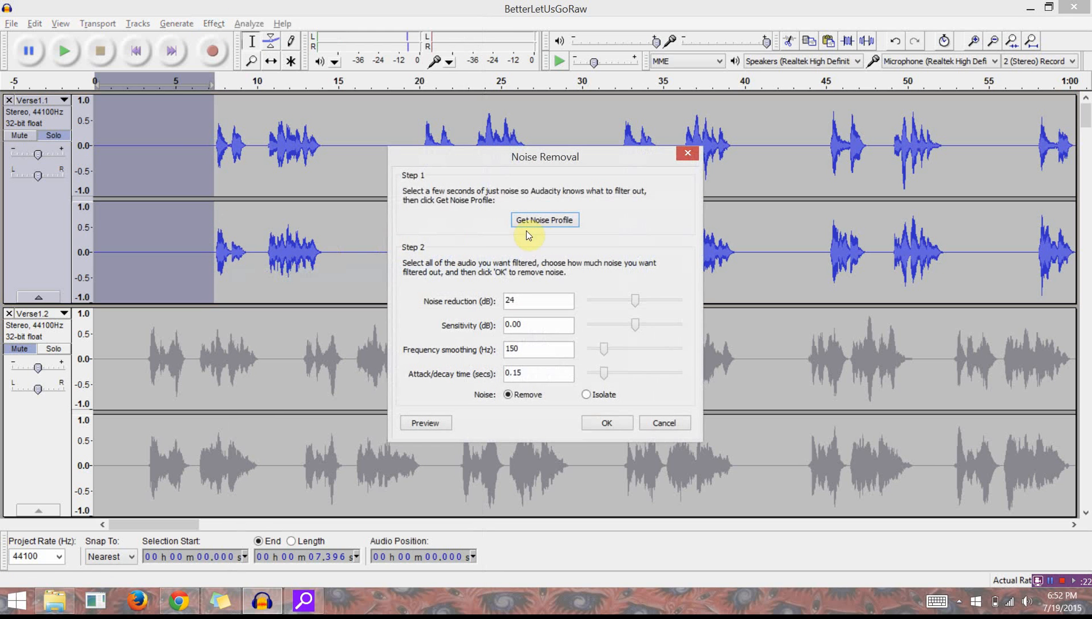
left_click(533, 221)
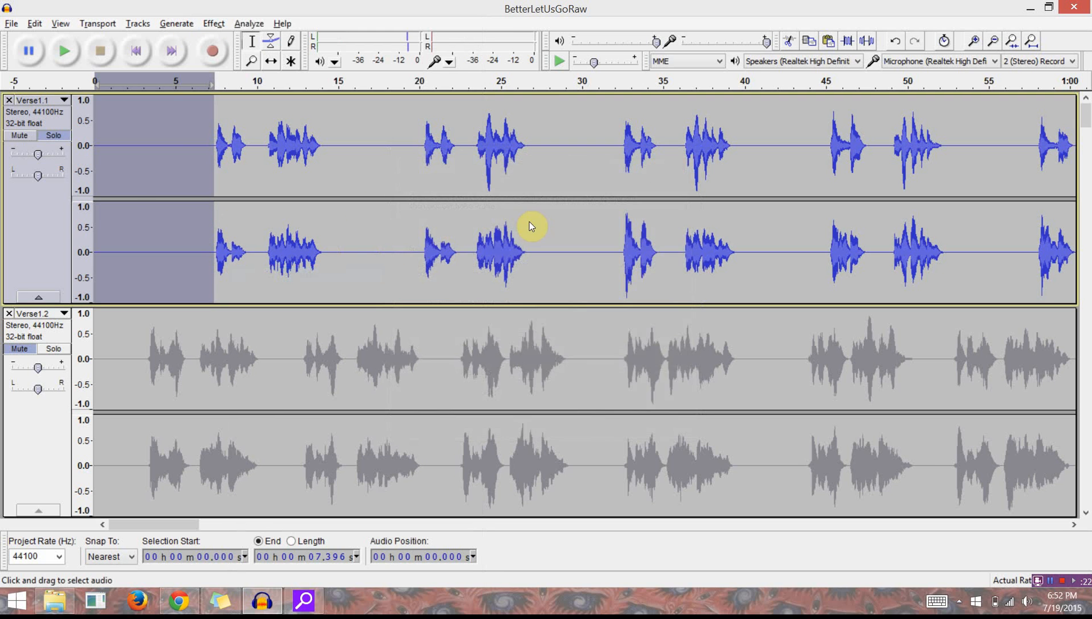
Select the whole Verse1.1 track and apply Noise Removal with 24 dB reduction, 0.00 dB sensitivity, 150 Hz smoothing and 0.15 s attack/decay.
left_click(22, 180)
left_click(214, 24)
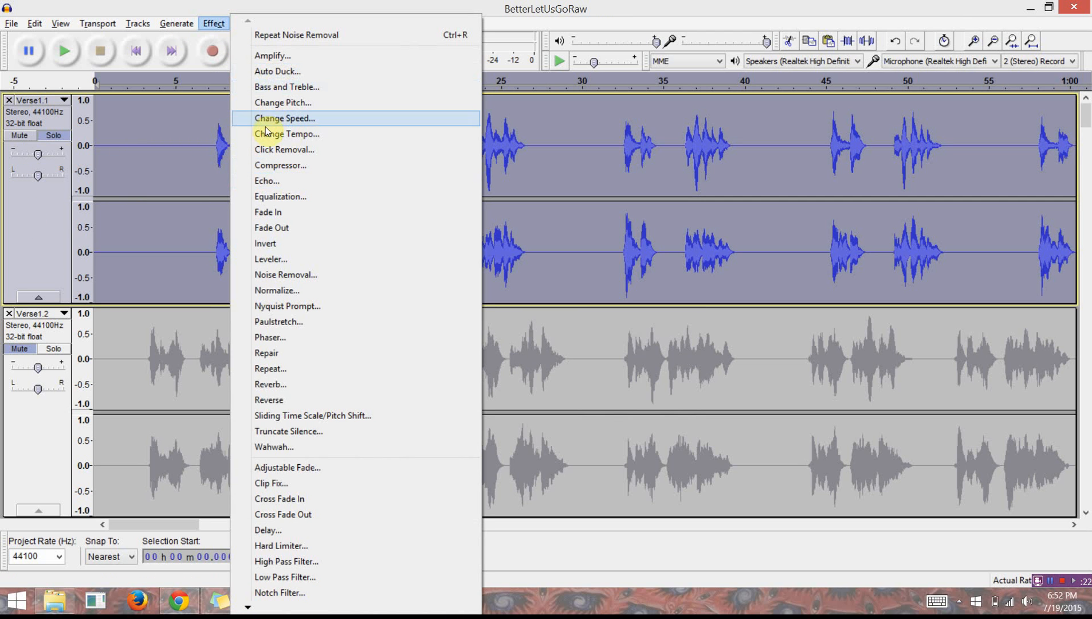
left_click(255, 276)
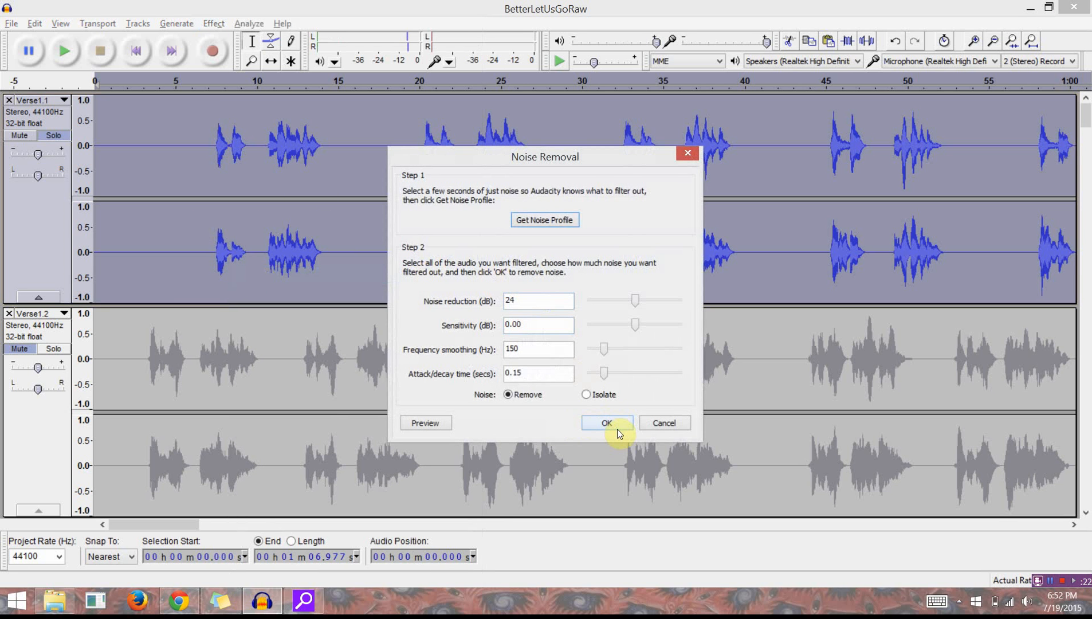
left_click(618, 430)
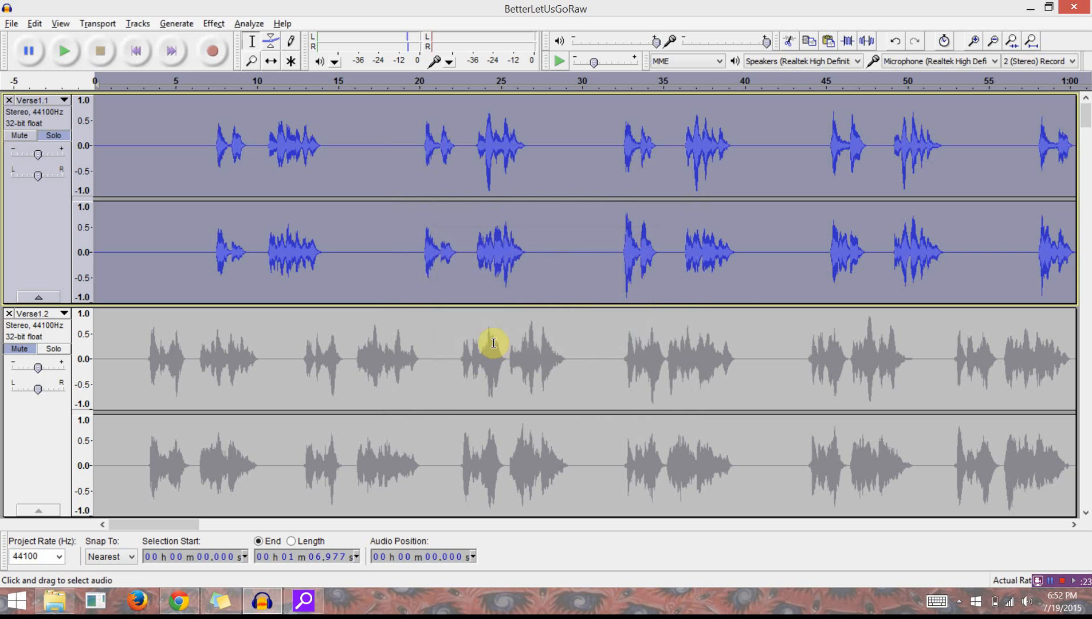
Clear the selection and play Verse1.1 from the start to check the vocals and gaps for remaining noise.
key("ctrl+shift+a")
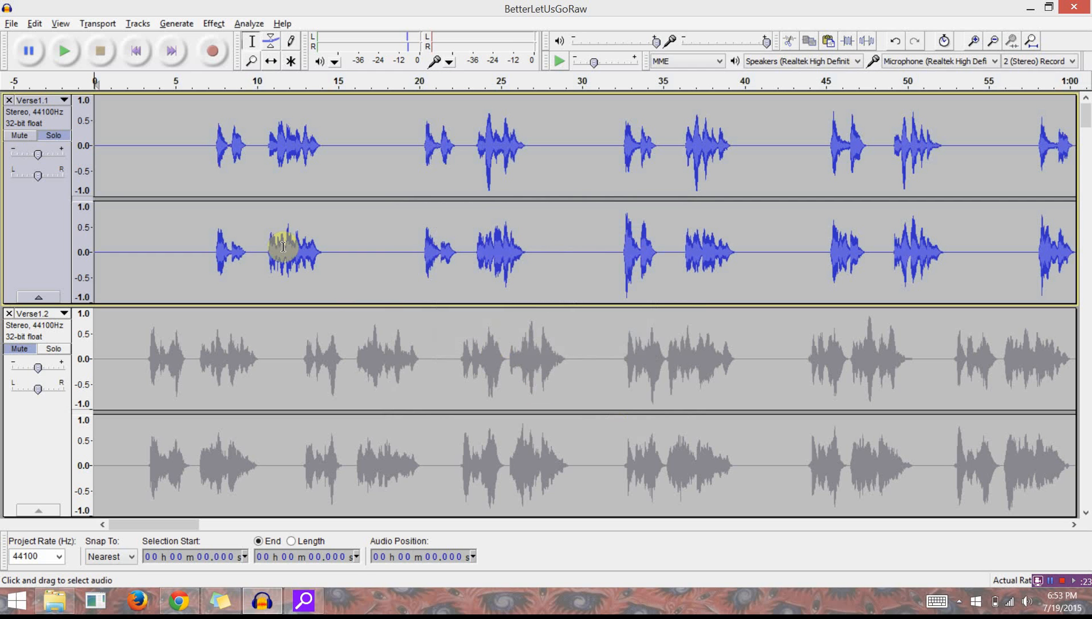
key("space")
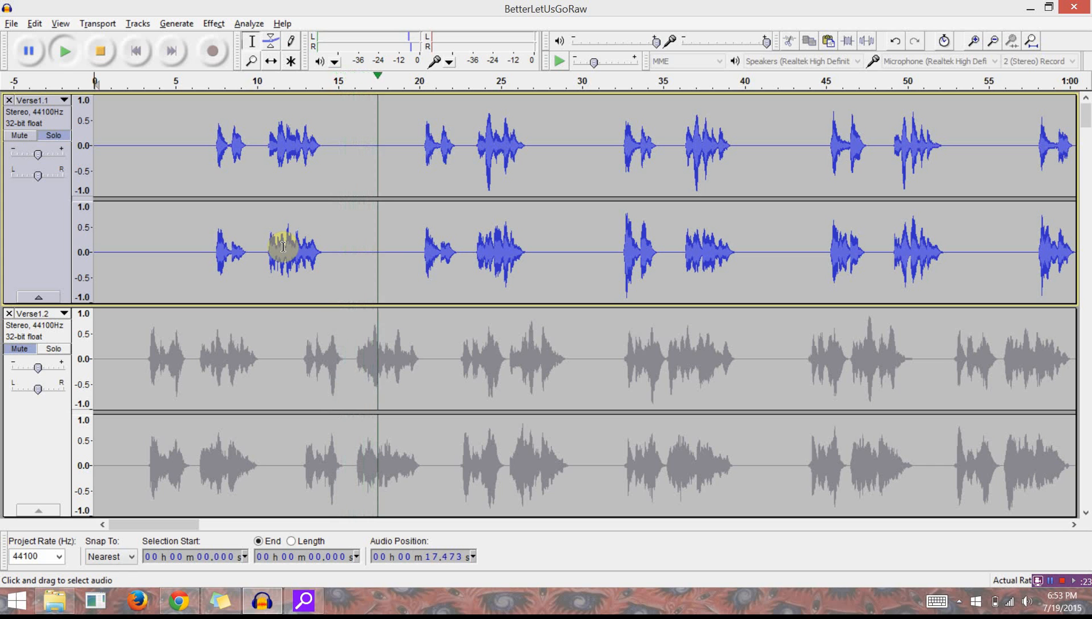
key("space")
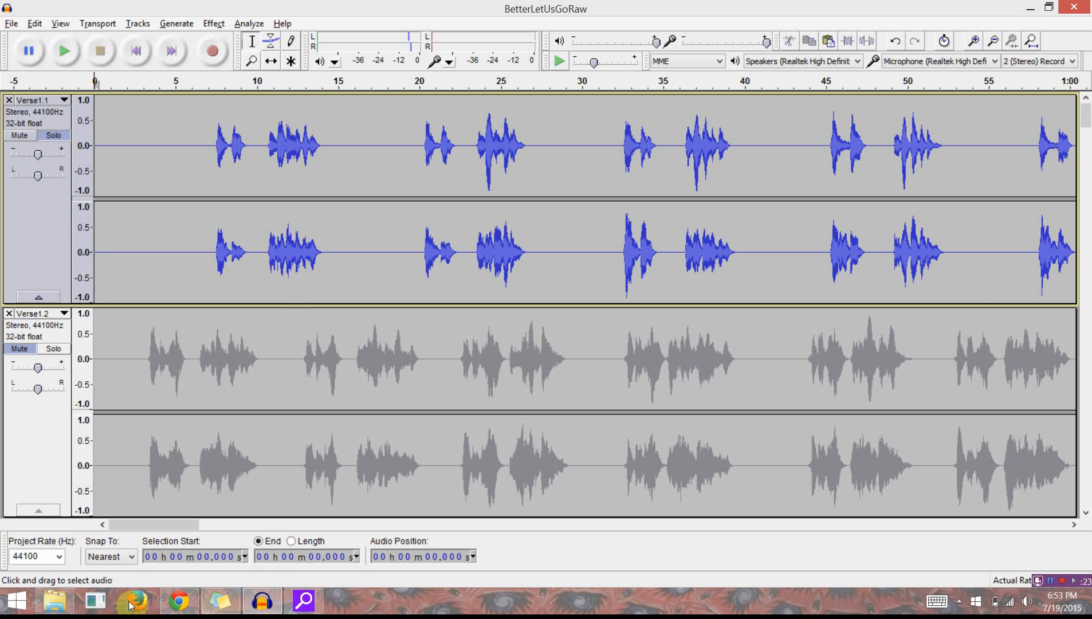
Switch to File Explorer and open the Sample Library folder.
left_click(55, 600)
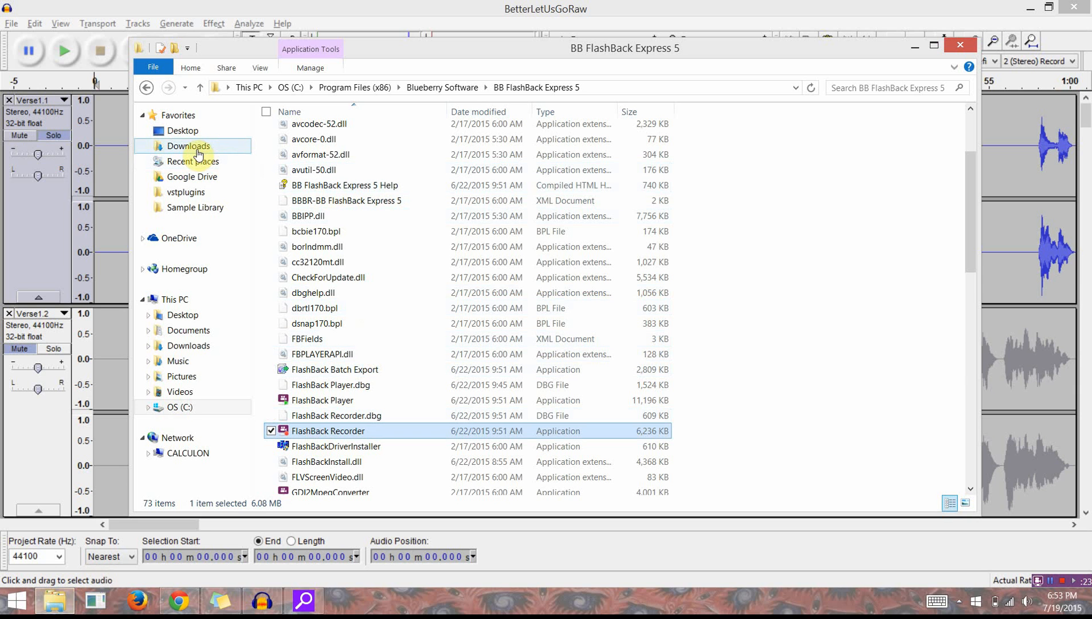
left_click(203, 208)
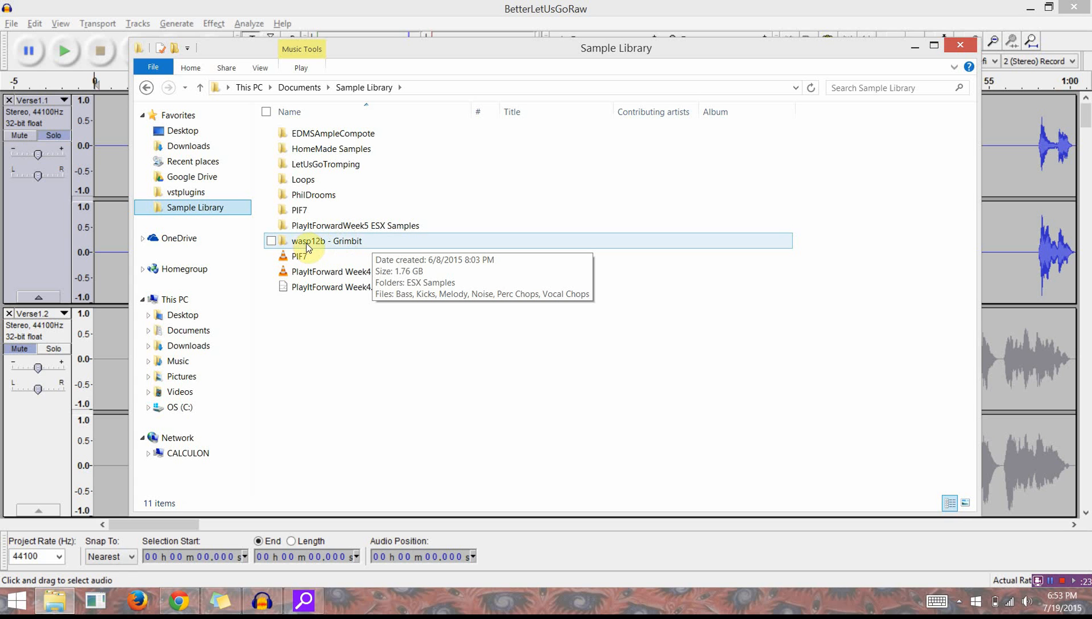
Open the Loops folder, widen its Name column to read the full file names, and return to Sample Library.
left_click(314, 182)
double_click(313, 181)
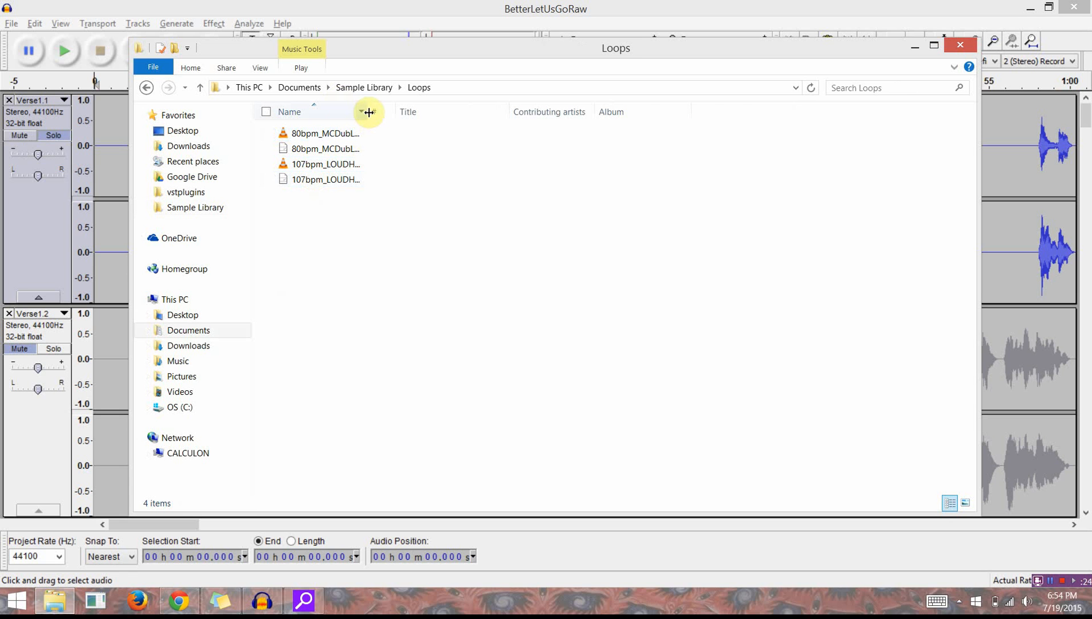
left_click_drag(368, 111, 499, 119)
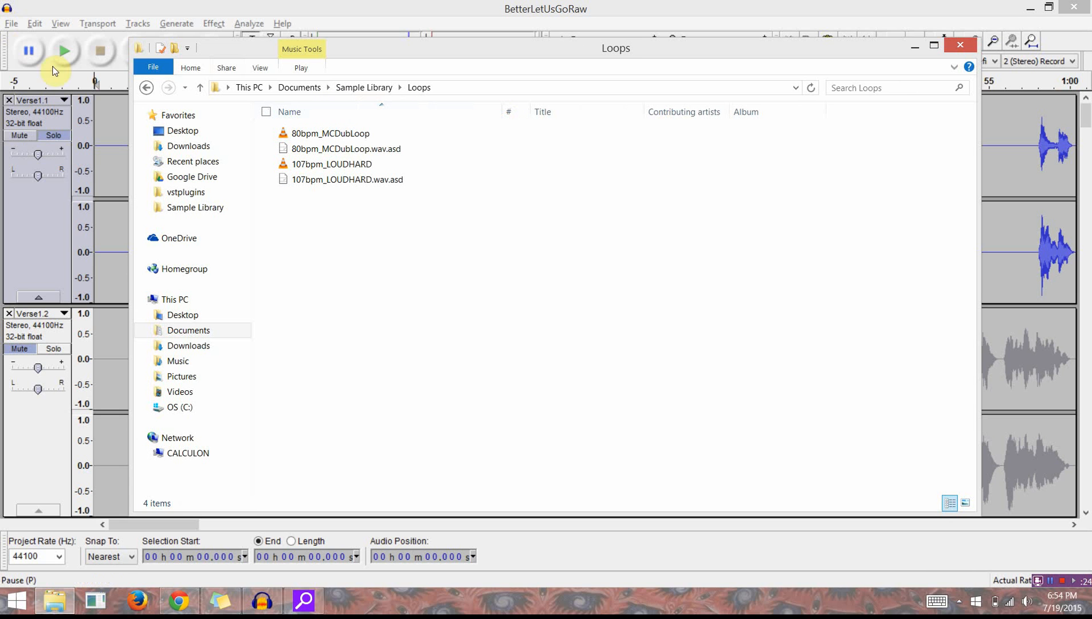
left_click(148, 88)
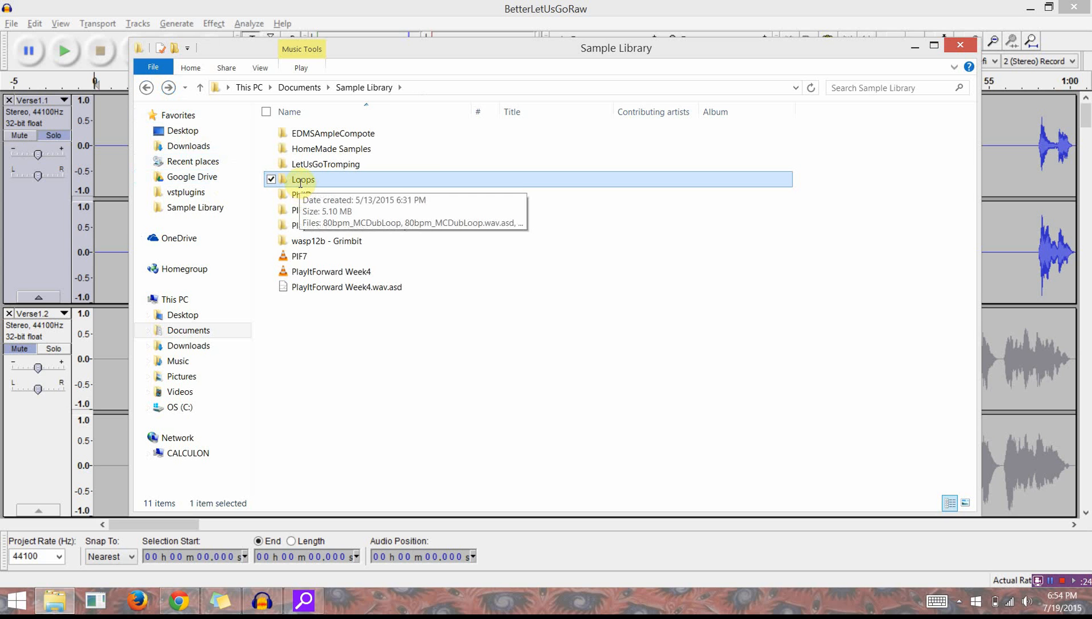
Rename the Loops folder in Sample Library as HomeMadeLoops.
left_click(302, 181)
key("Right")
key("Left")
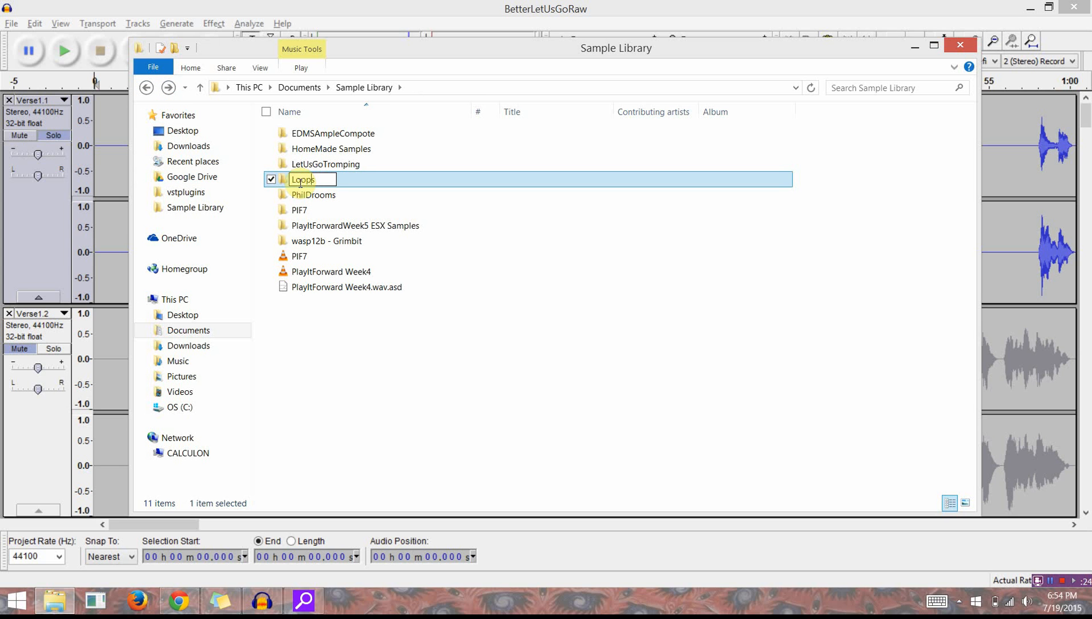
type("Home")
key("BackSpace")
key("BackSpace")
key("BackSpace")
key("BackSpace")
type("HomeMade")
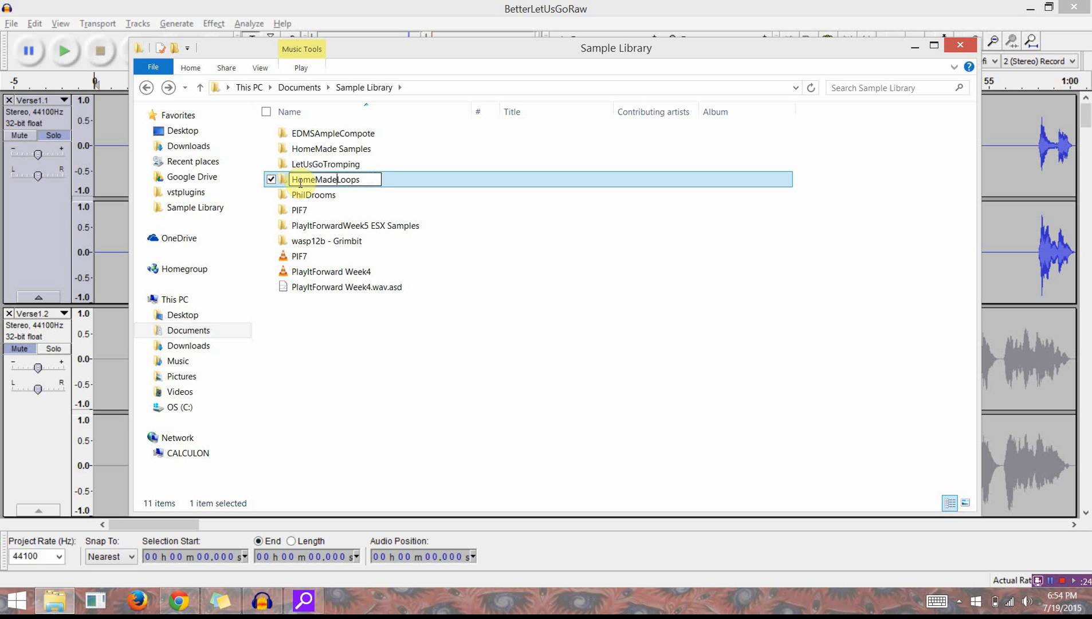
left_click(375, 167)
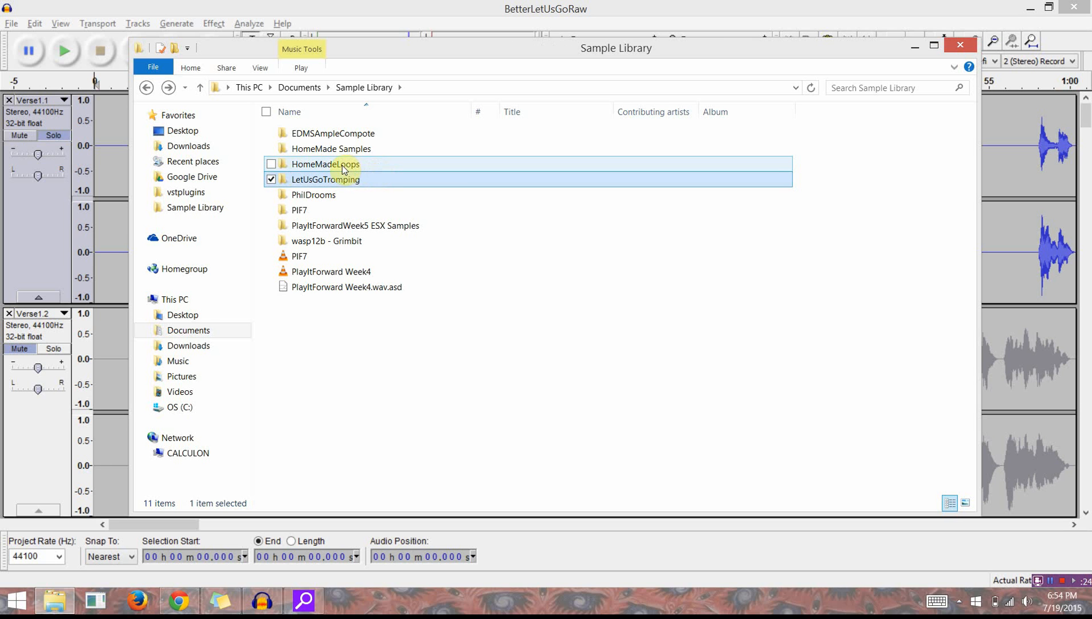
left_click_drag(317, 211, 271, 5)
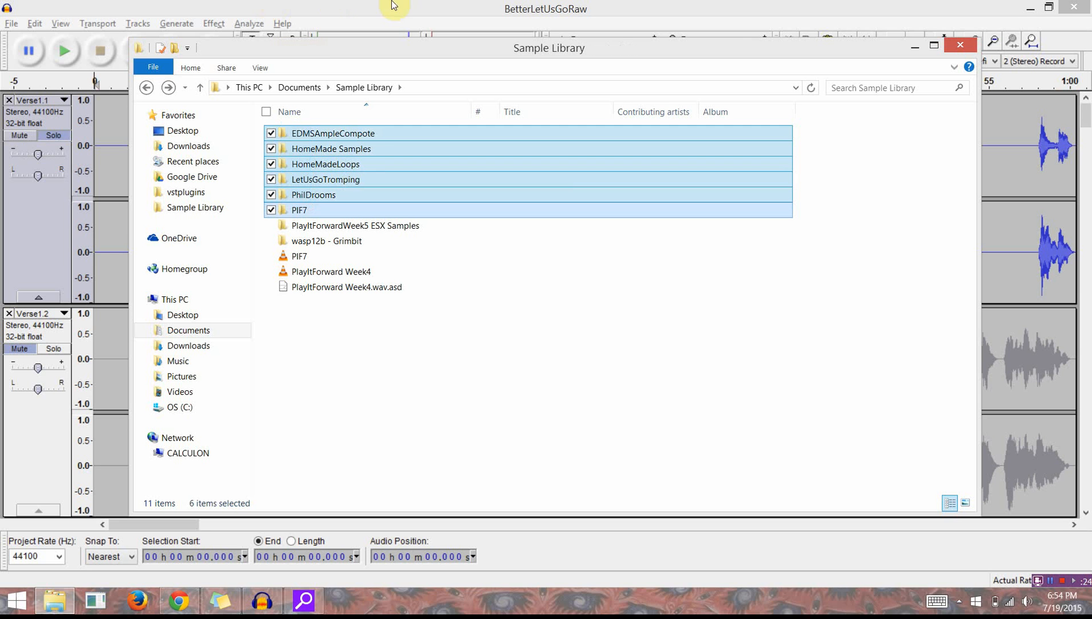
Correct the name of the EDMSAmpleCompote folder to EDMSampleCompetition.
left_click(361, 136)
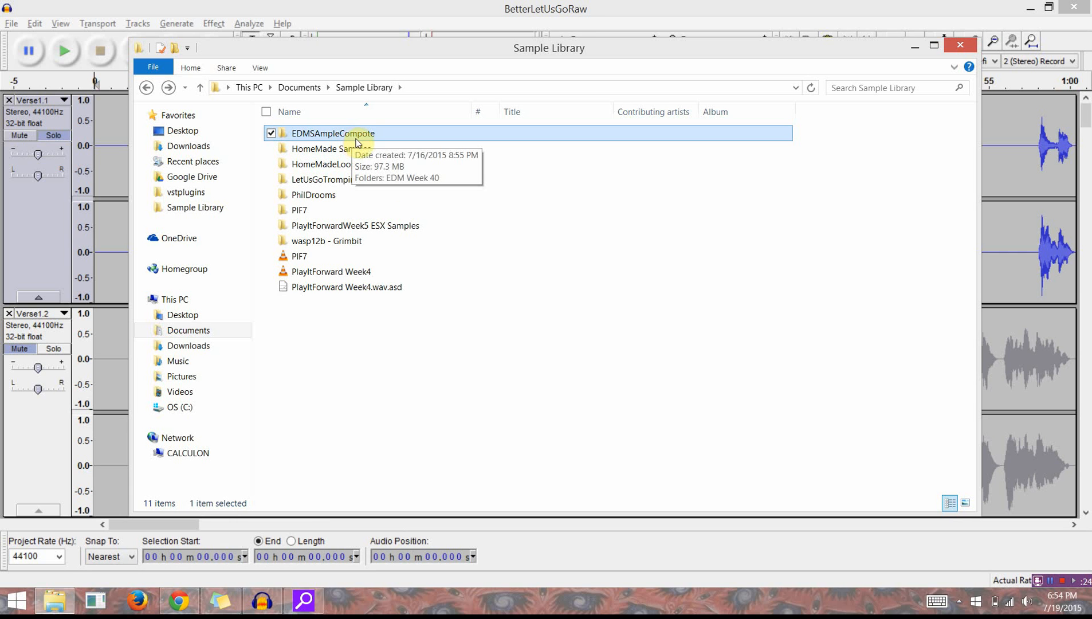
left_click(358, 139)
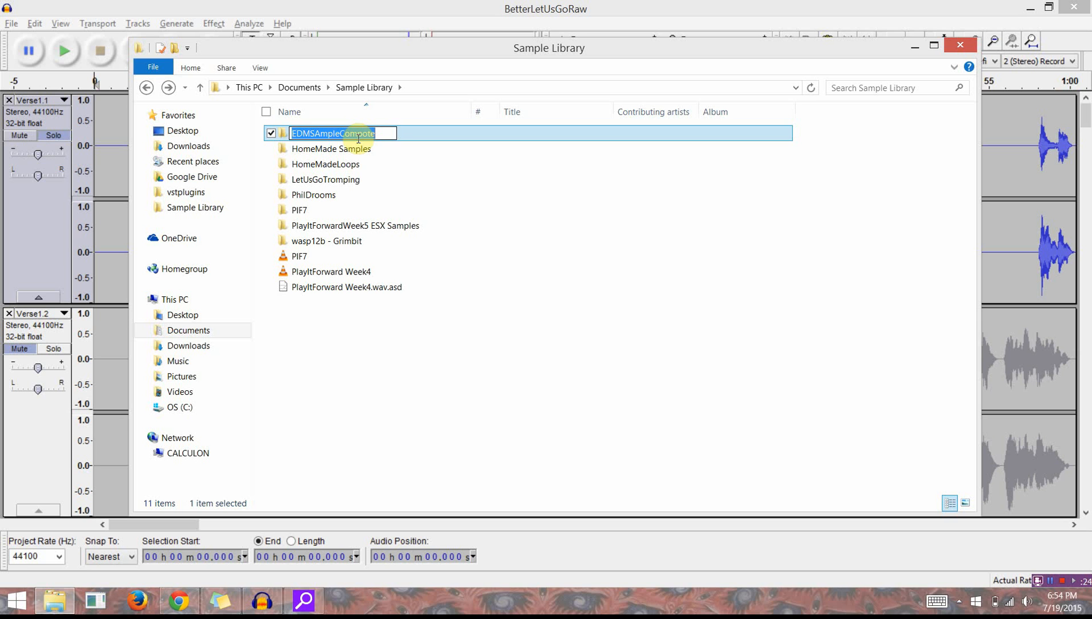
key("End")
key("BackSpace")
key("BackSpace")
key("BackSpace")
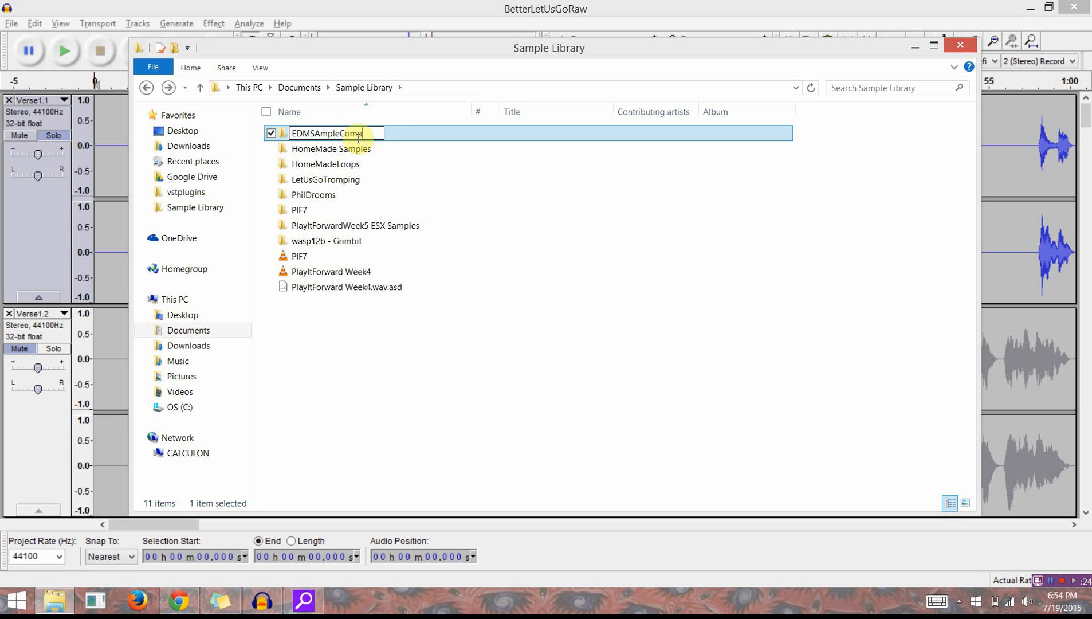
type("etition")
left_click(323, 135)
key("BackSpace")
type("a")
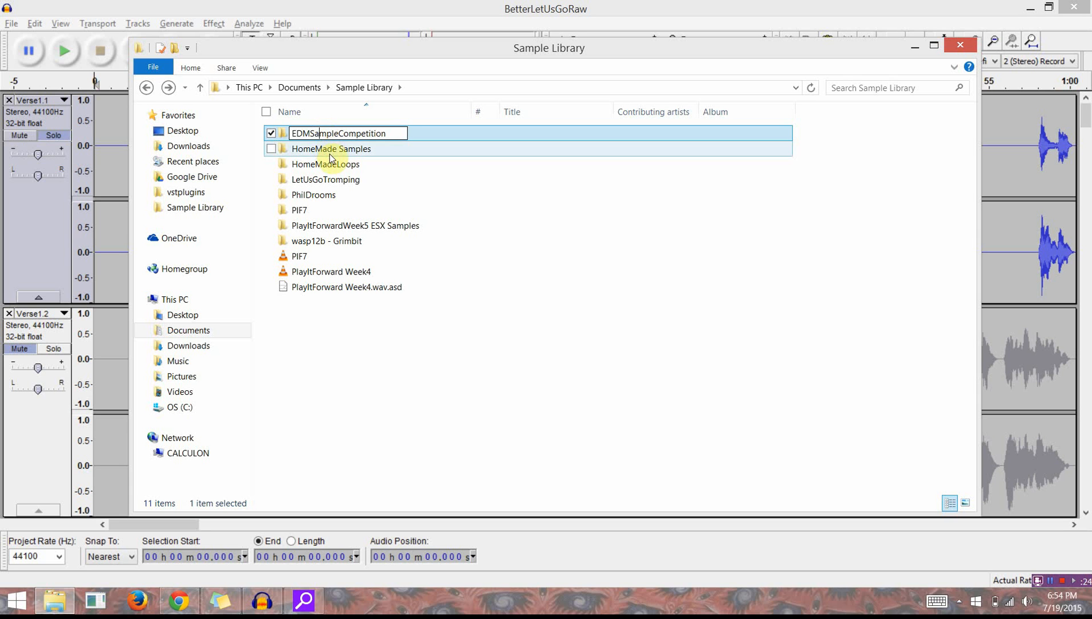
left_click(330, 150)
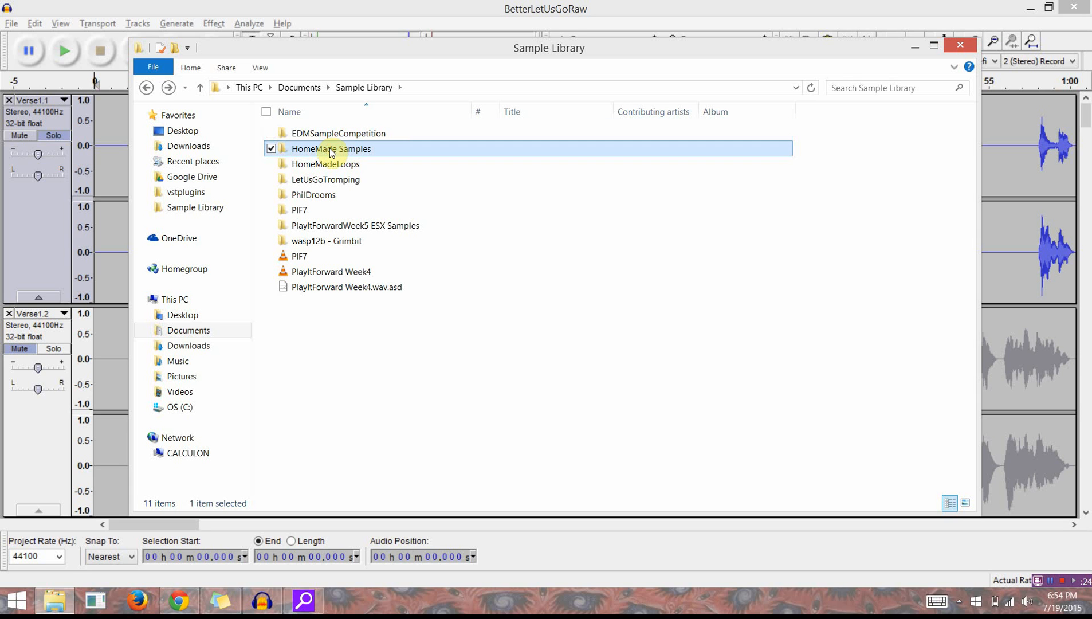
Look through the contents of the LetUsGoTromping folder and return to Sample Library.
left_click(336, 181)
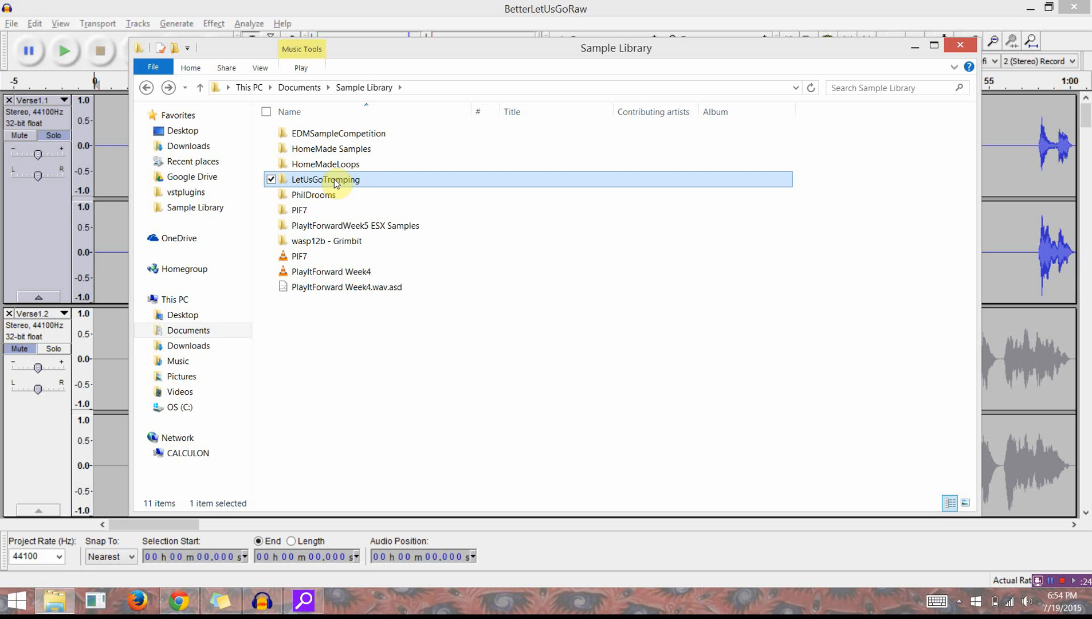
double_click(334, 179)
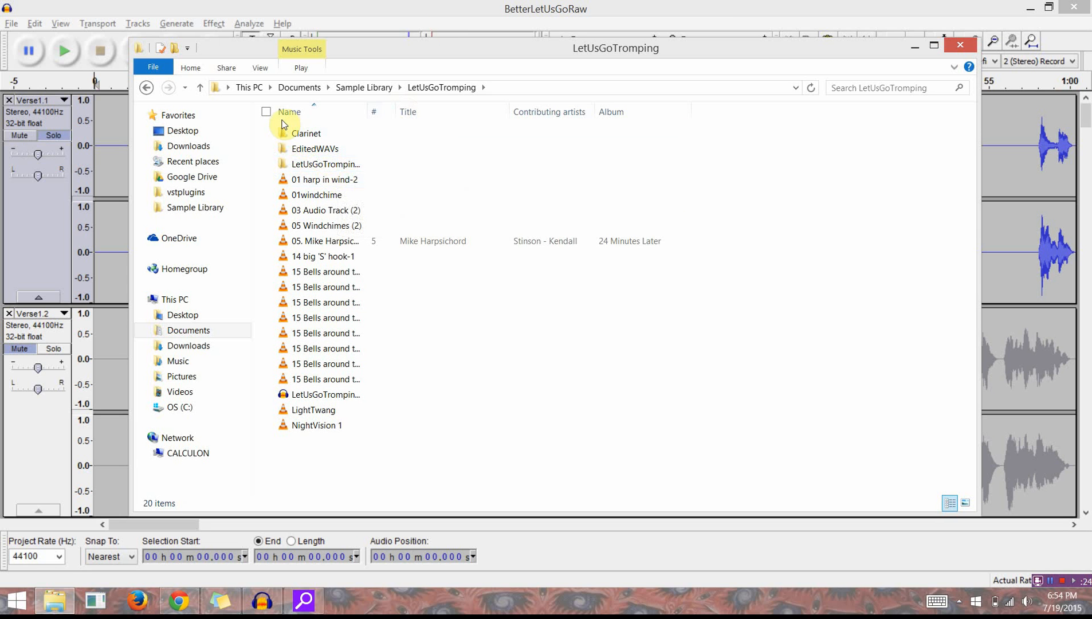
left_click(147, 87)
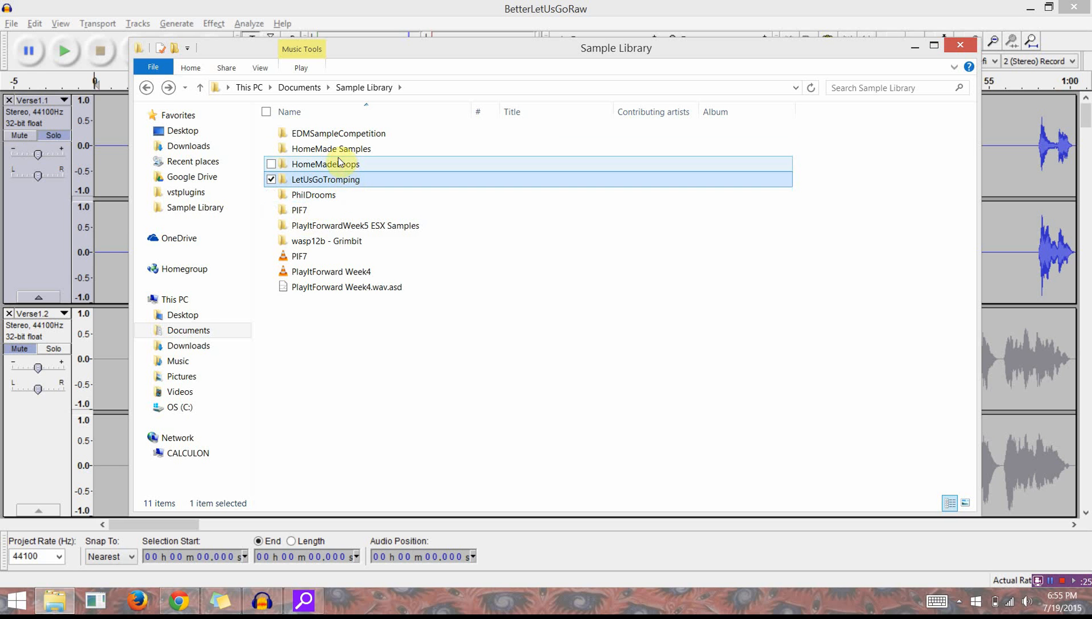
Import MONO-004 and MONO-005 from HomeMade Samples, LetUsGo_VoxSamples, BetterLetUsGo (Round 2) into the open Audacity project.
double_click(319, 149)
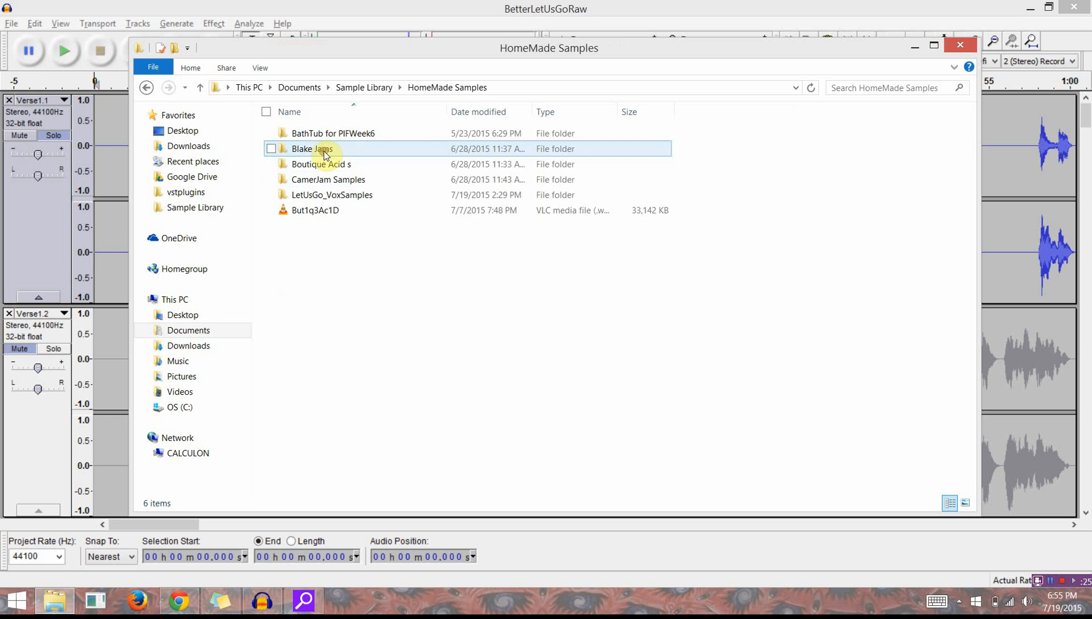
double_click(339, 200)
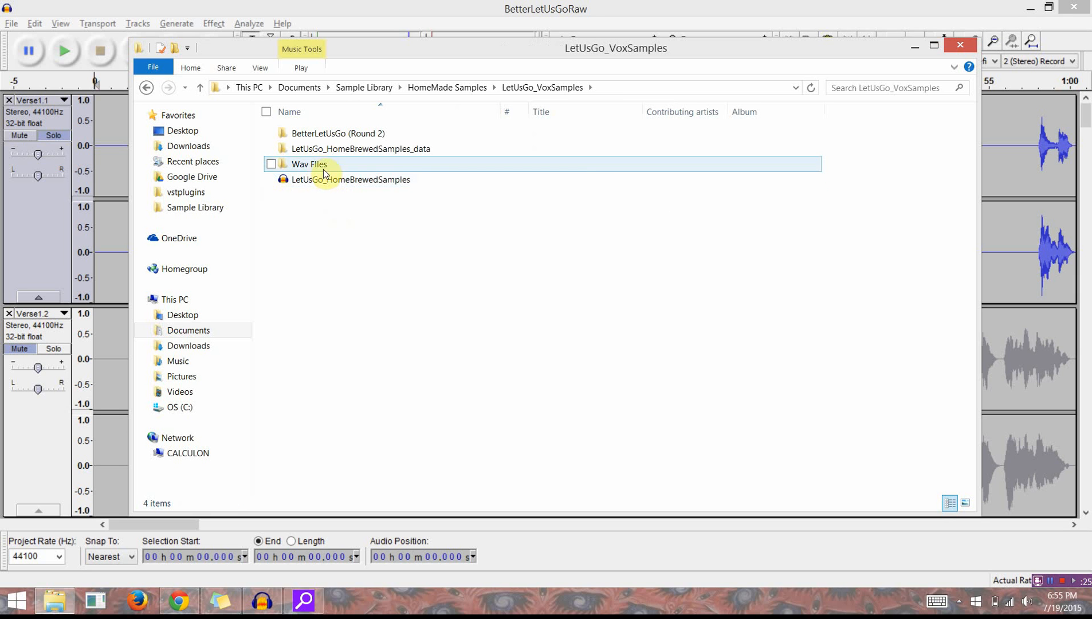
double_click(305, 134)
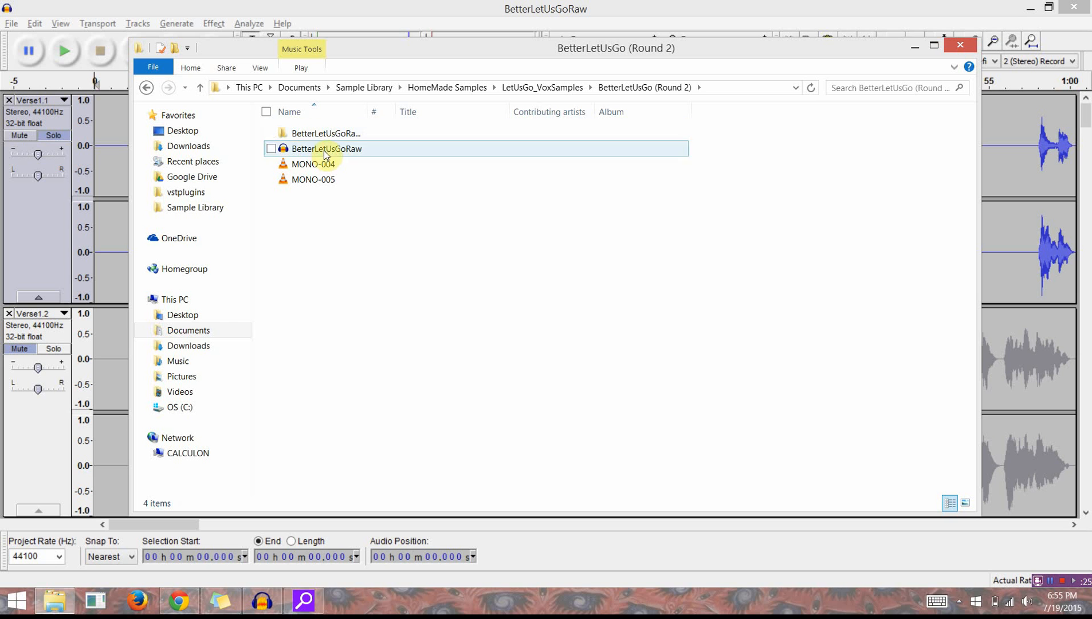
left_click(312, 166)
left_click(312, 181, "shift")
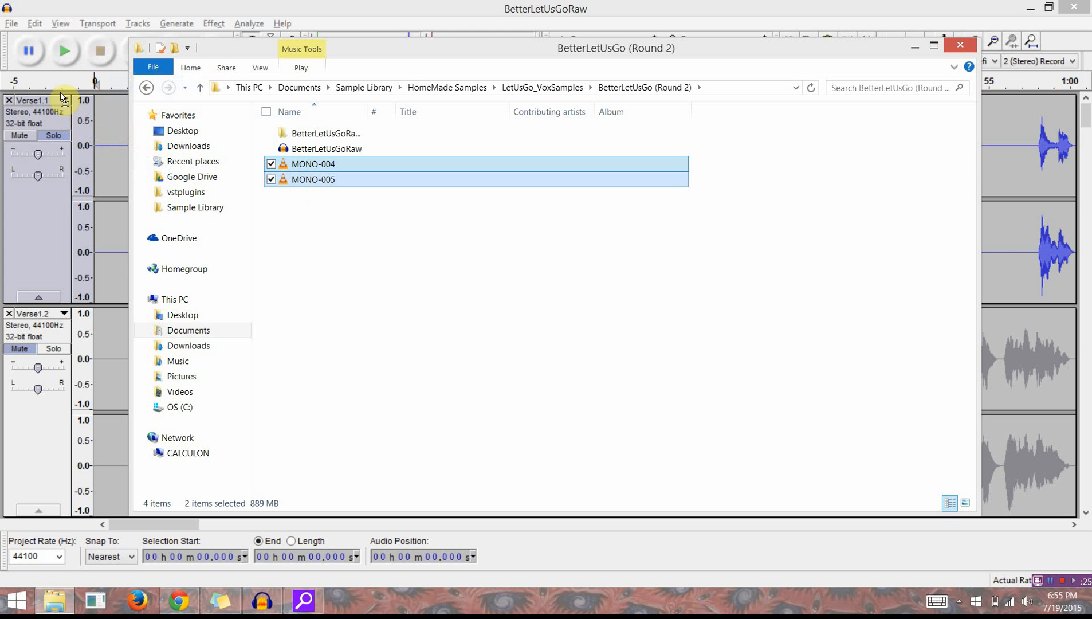
key("alt+Tab")
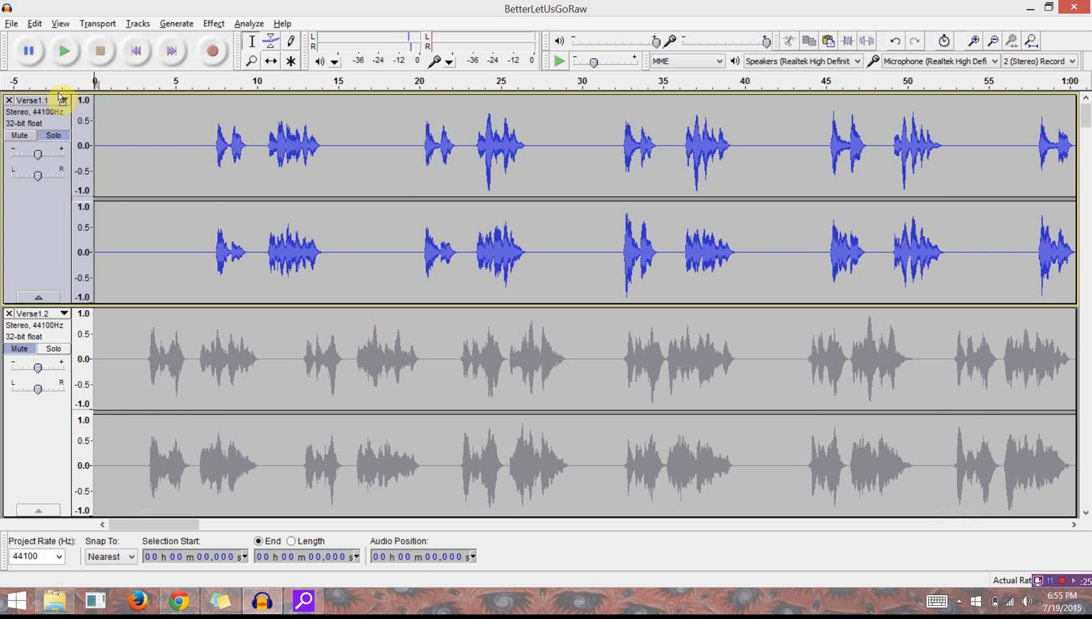
left_click_drag(60, 93, 48, 74)
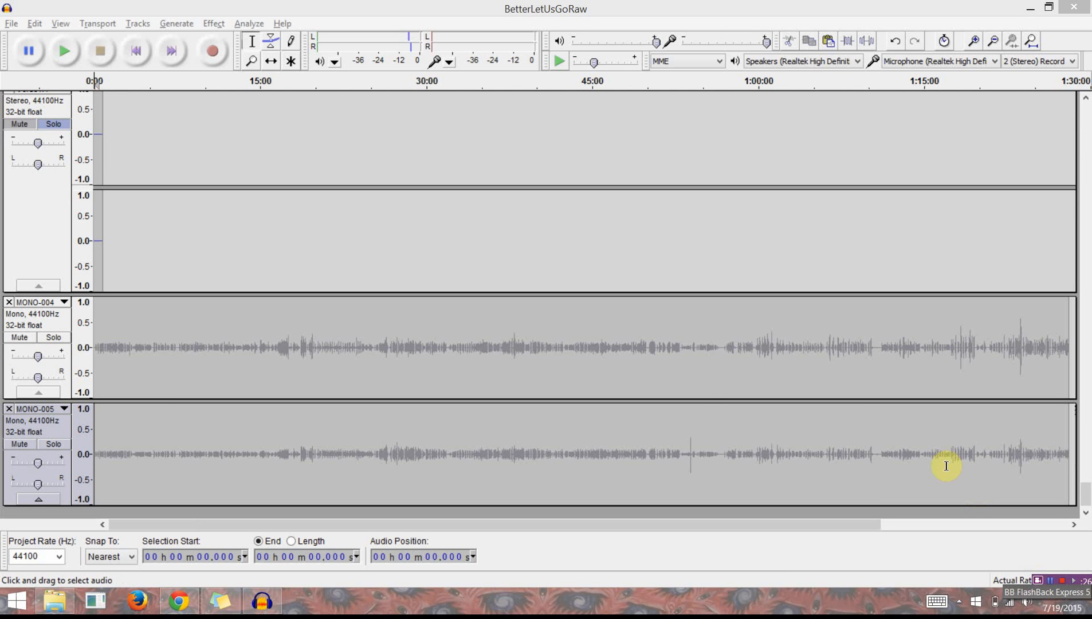
Combine the MONO-004 and MONO-005 tracks into one stereo track and move it to the top of the project.
left_click(65, 302)
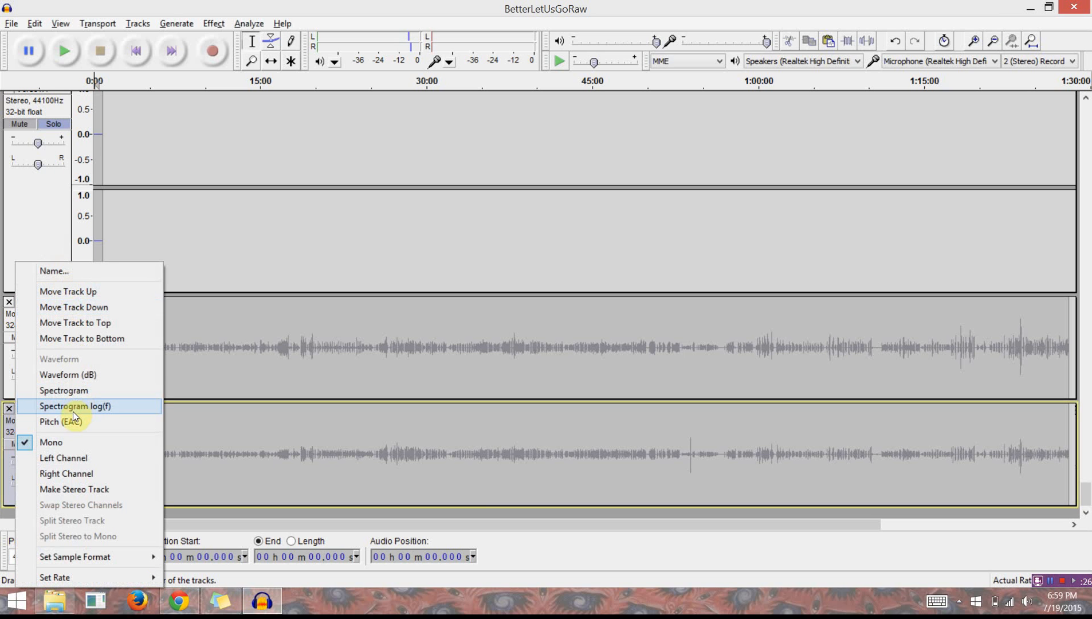
left_click(97, 490)
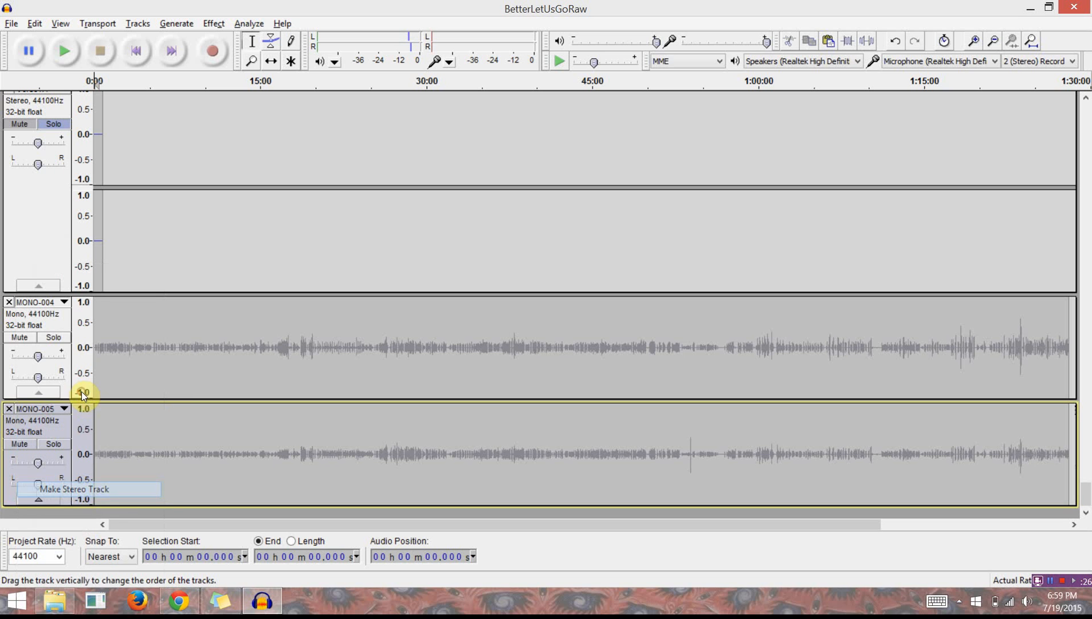
left_click(53, 299)
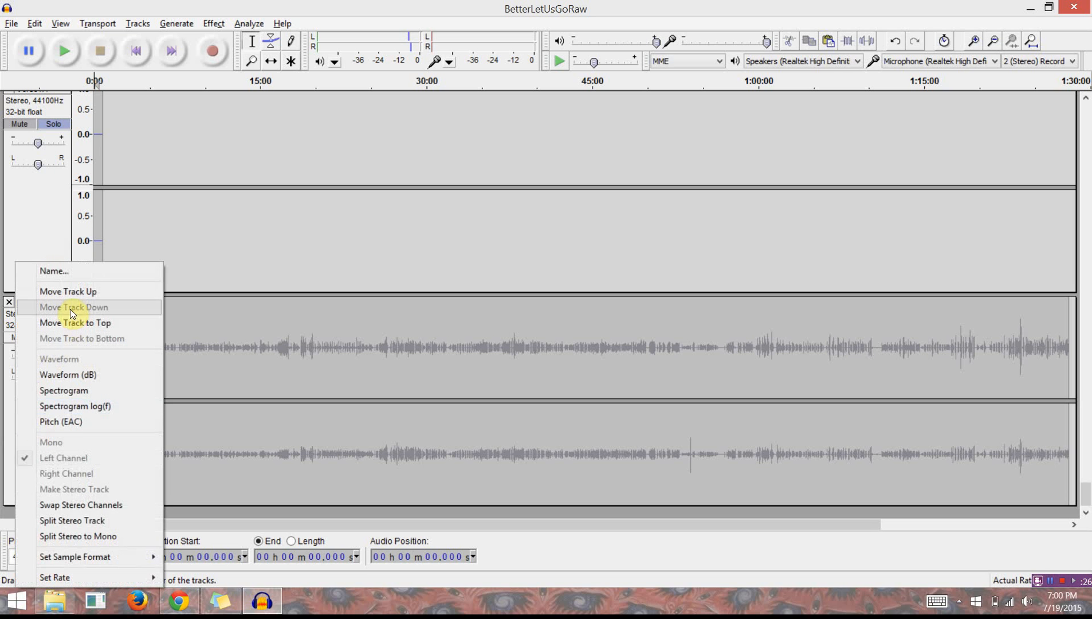
left_click(75, 323)
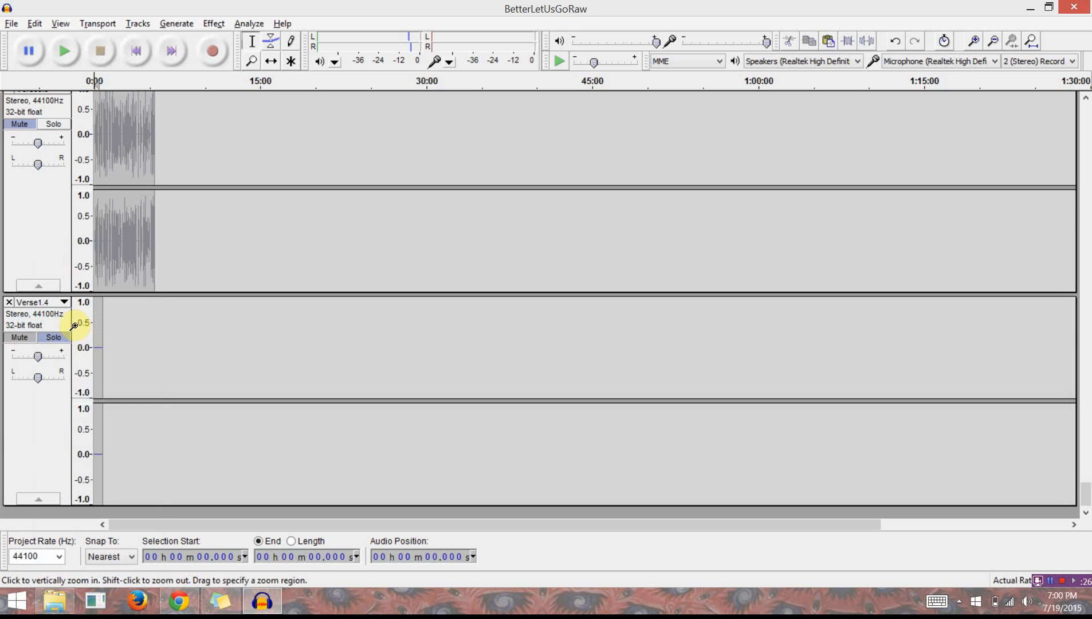
scroll(74, 326, "up", 15)
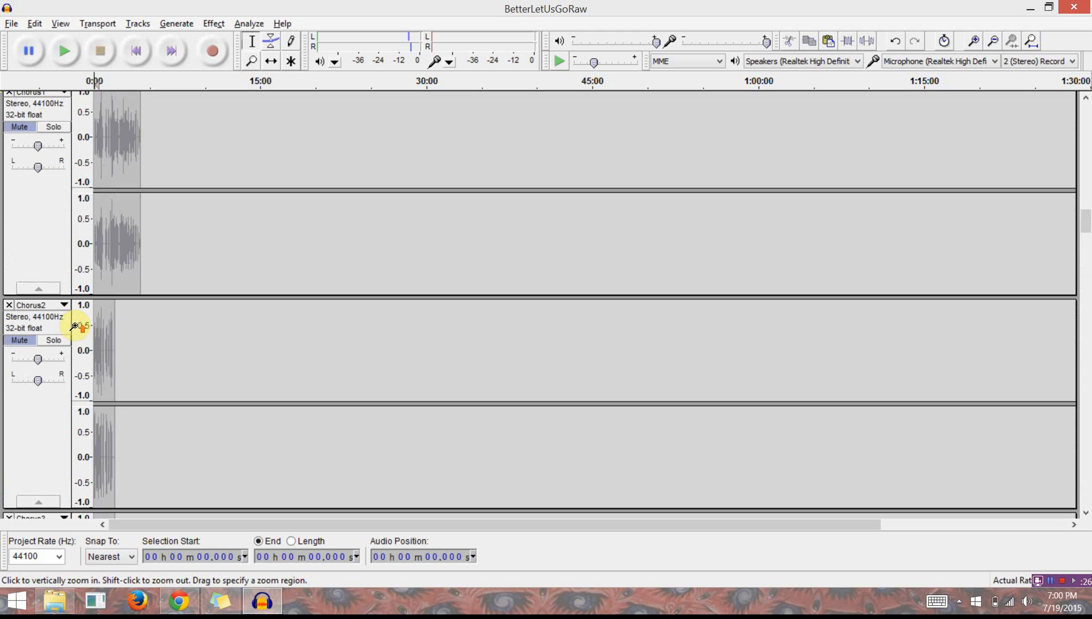
scroll(74, 326, "up", 10)
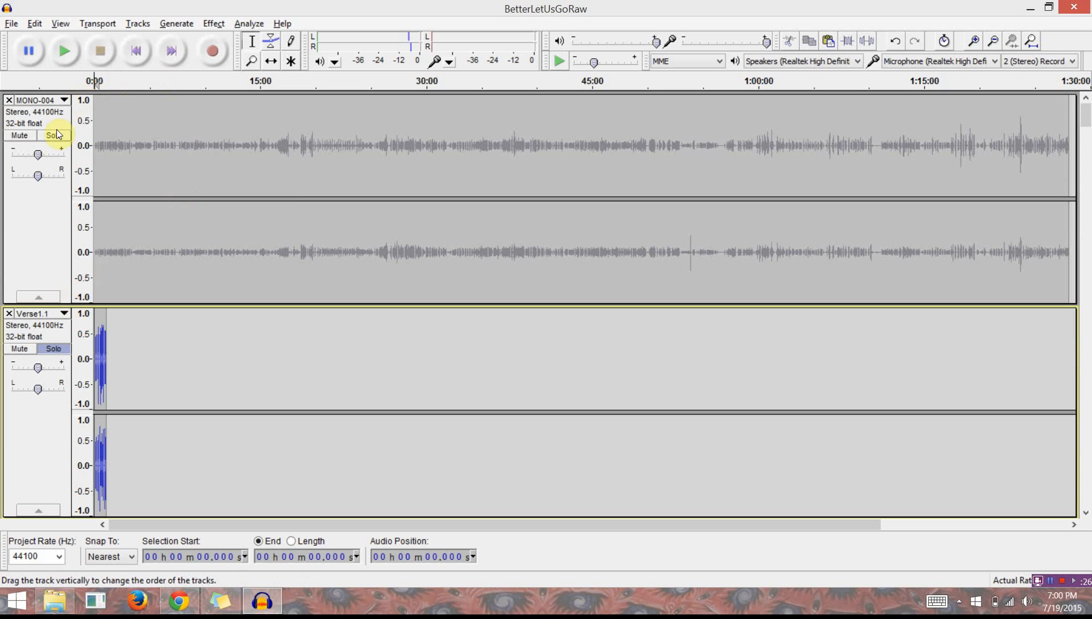
Zoom in on the opening minutes to compare MONO-004 with Verse1.1 and play briefly from the start.
left_click(51, 354)
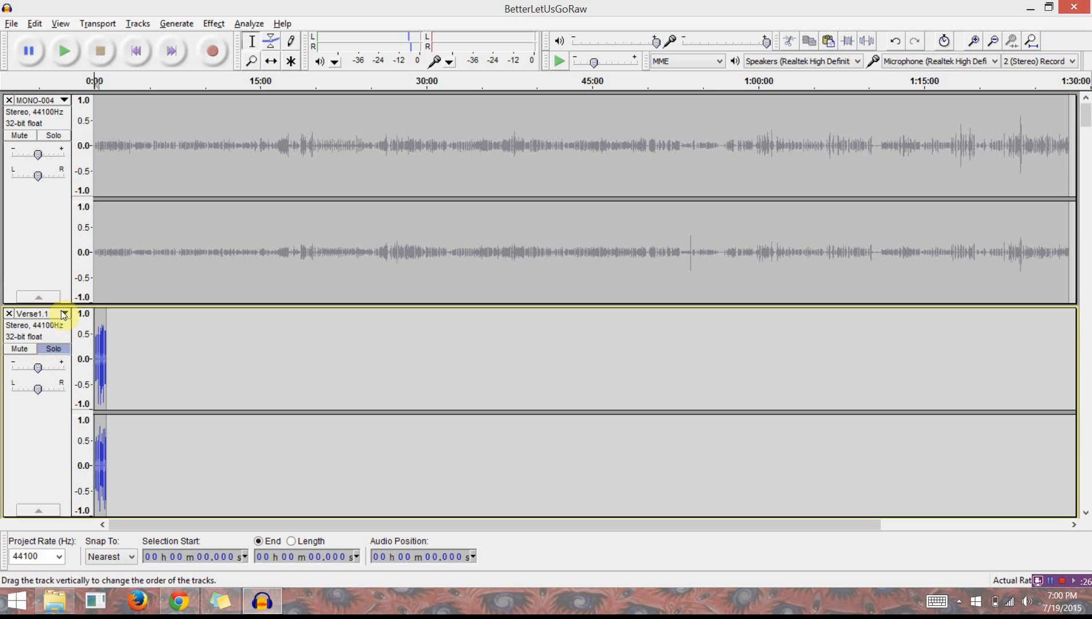
left_click(251, 61)
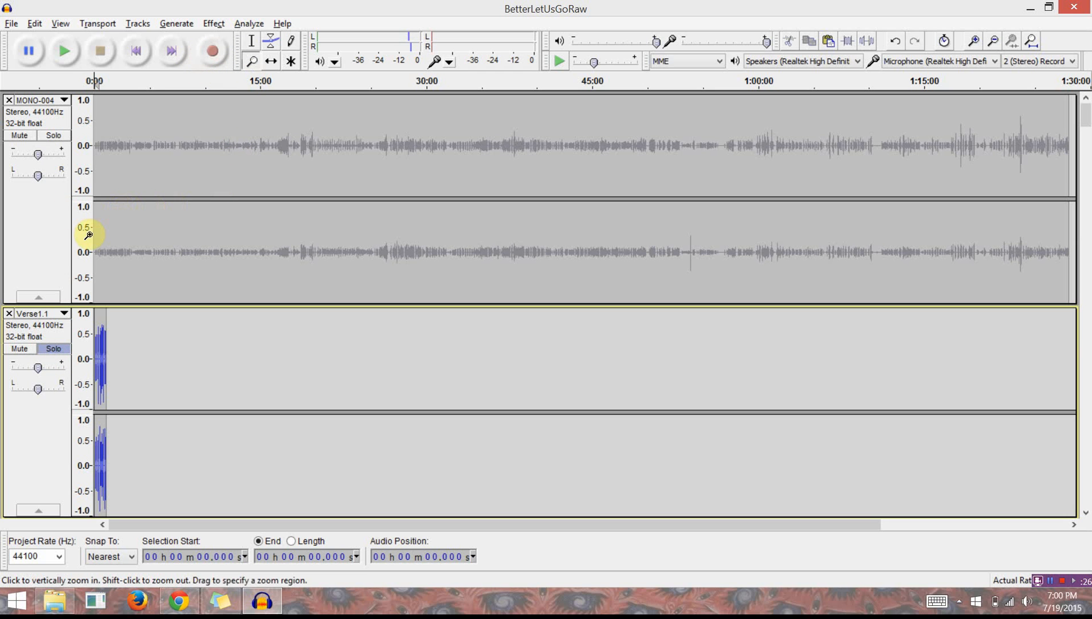
left_click(79, 190)
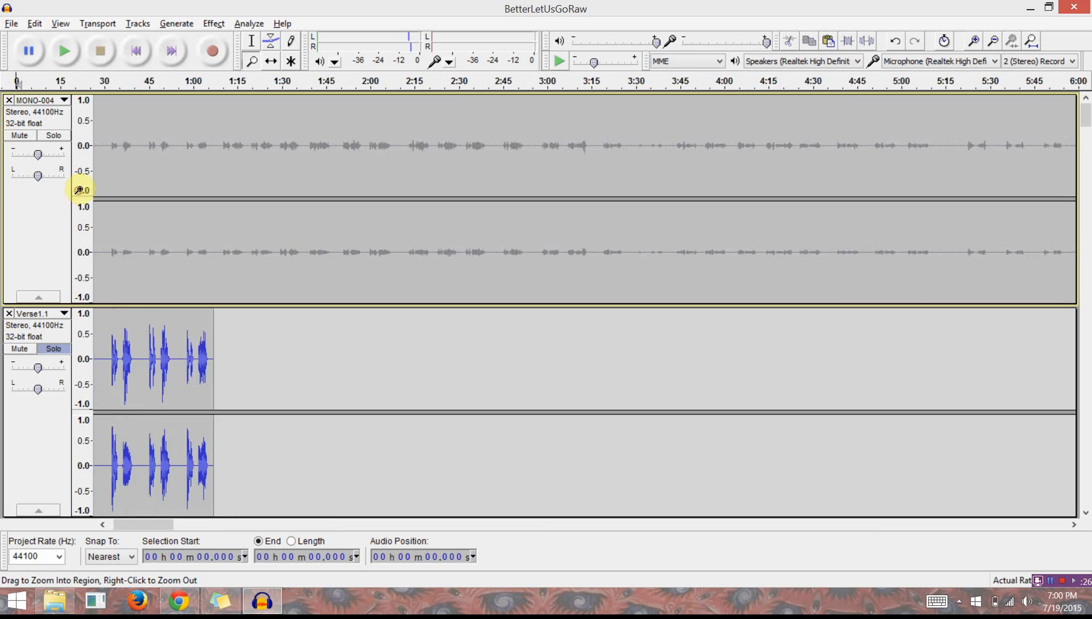
left_click(100, 236)
left_click(99, 236)
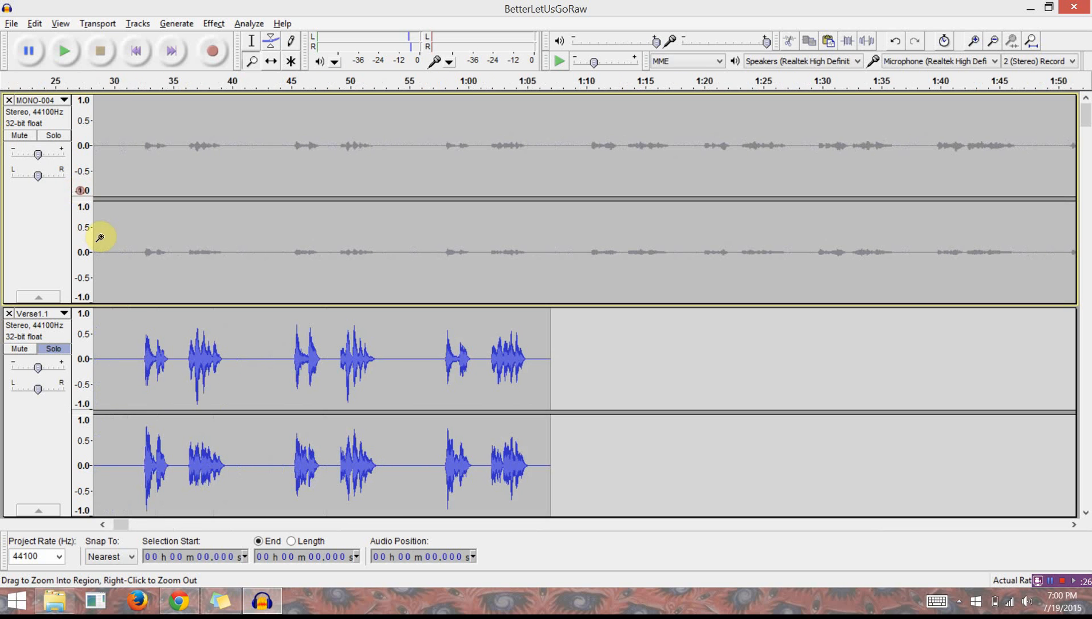
left_click(148, 47)
key("space")
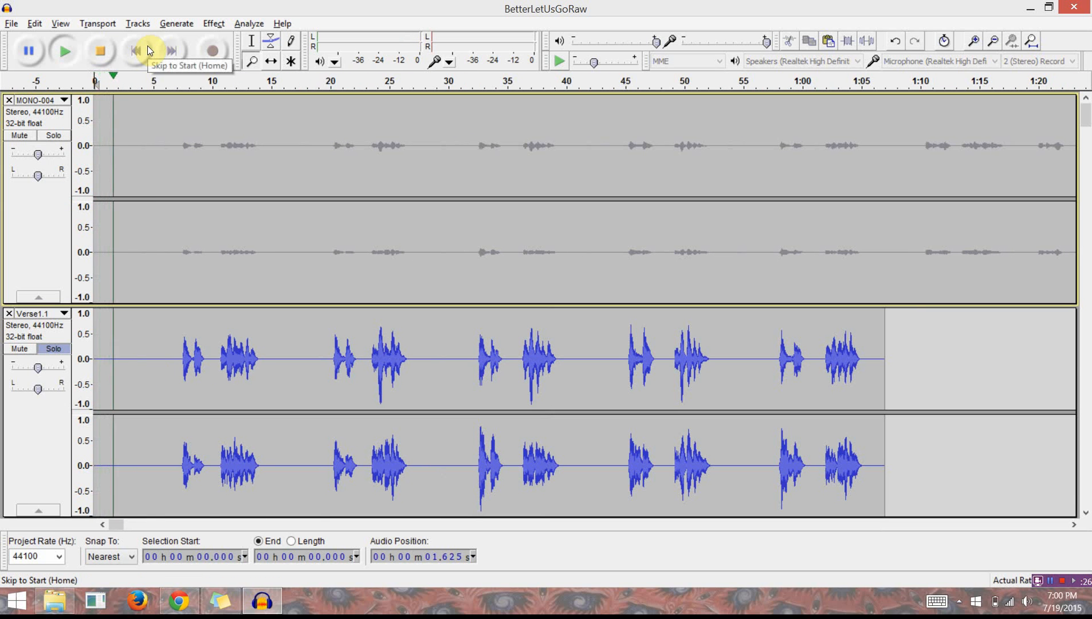
left_click(148, 47)
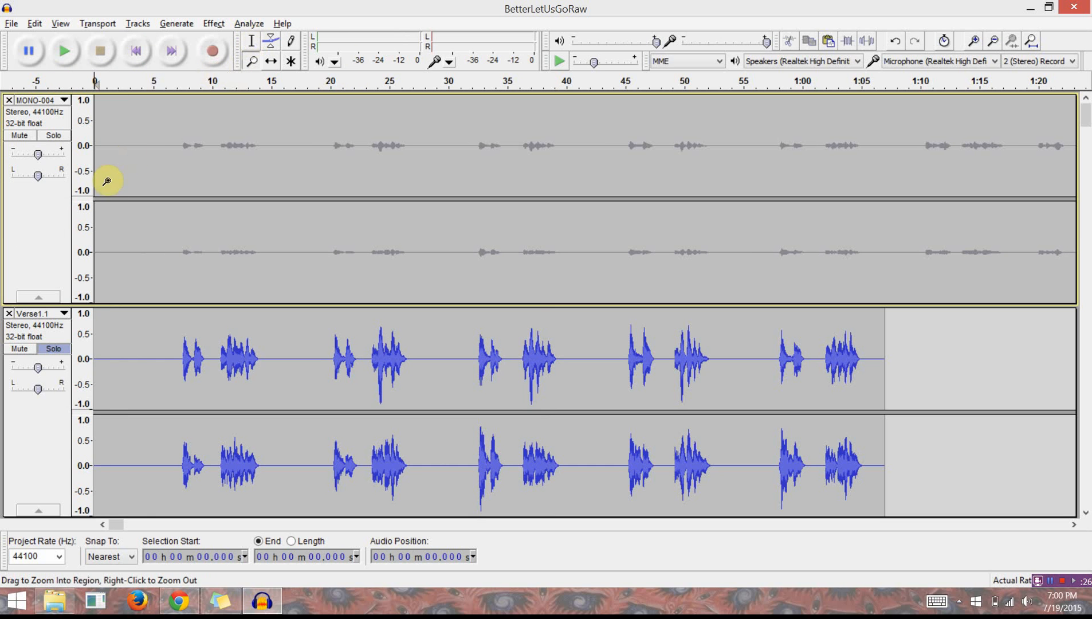
Select the entire MONO-004 stereo track.
left_click(39, 163)
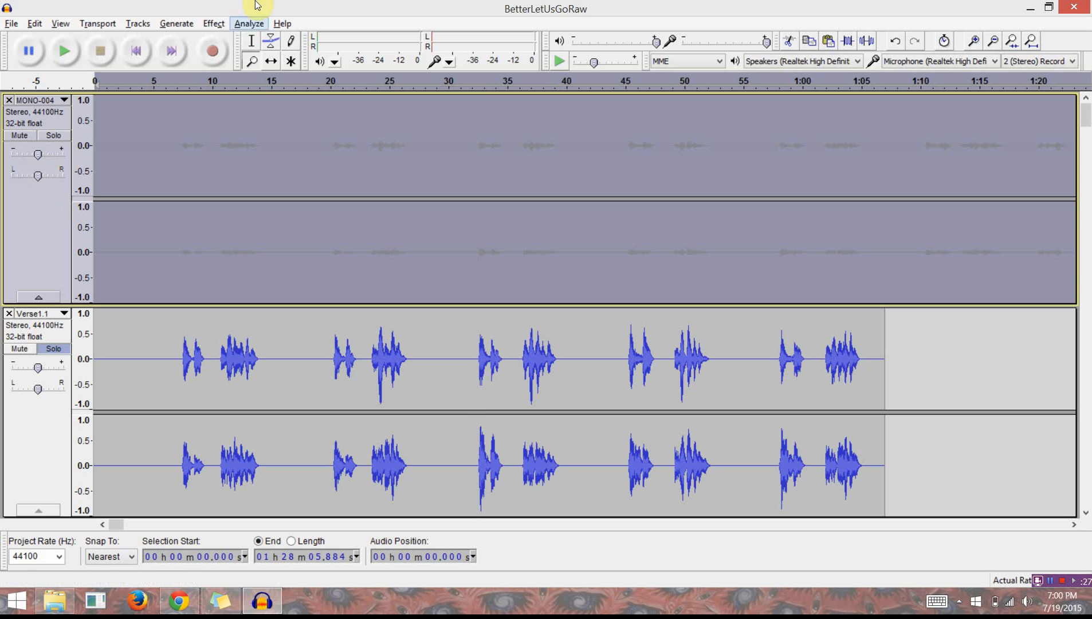
left_click(212, 28)
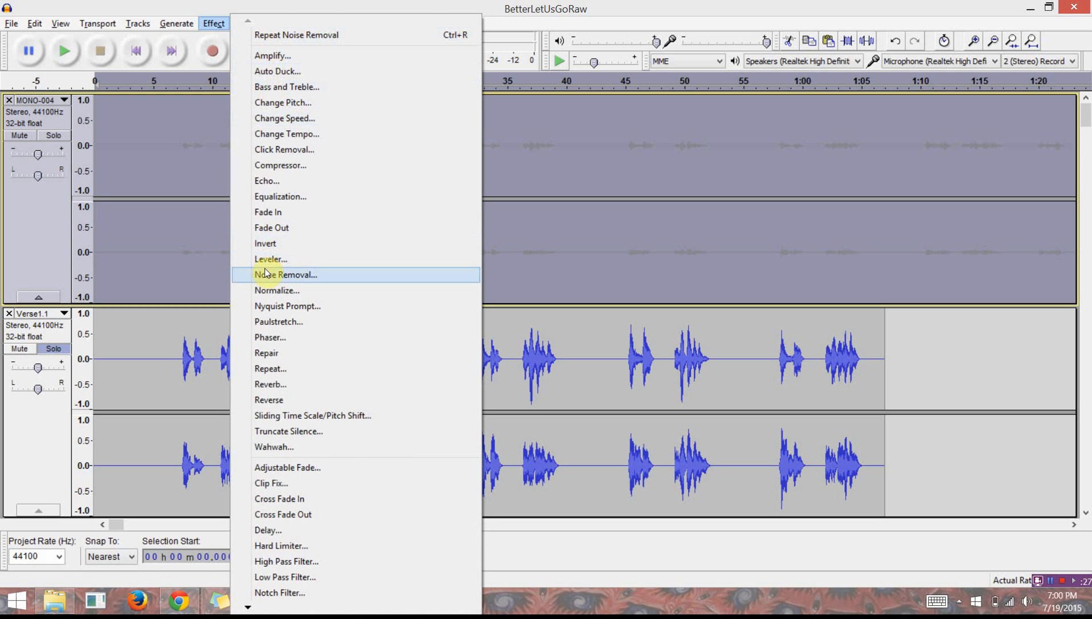
left_click(265, 290)
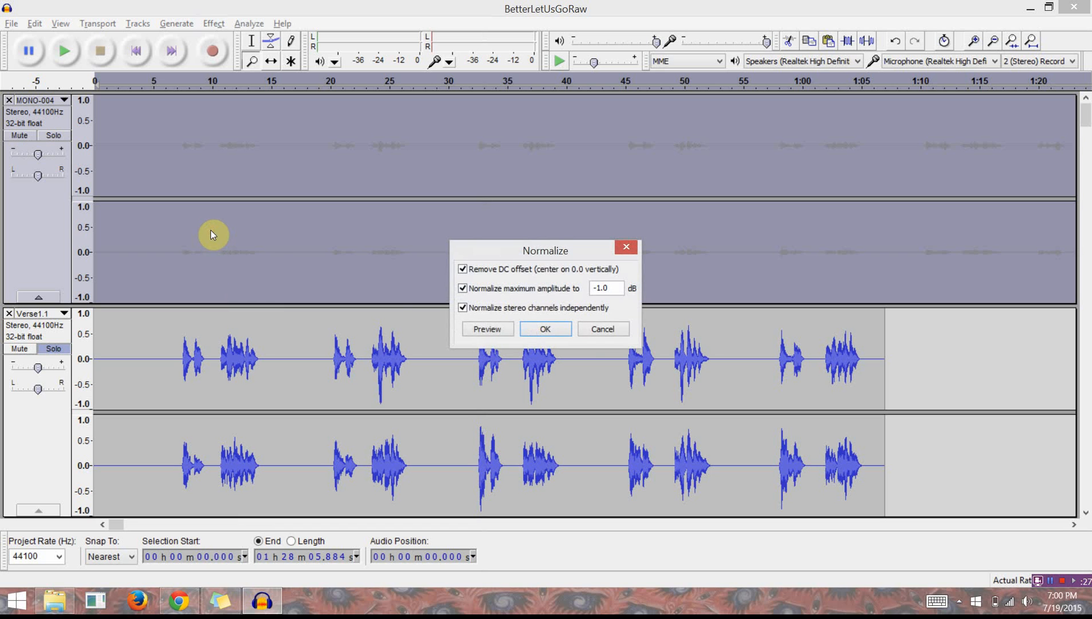
left_click(592, 337)
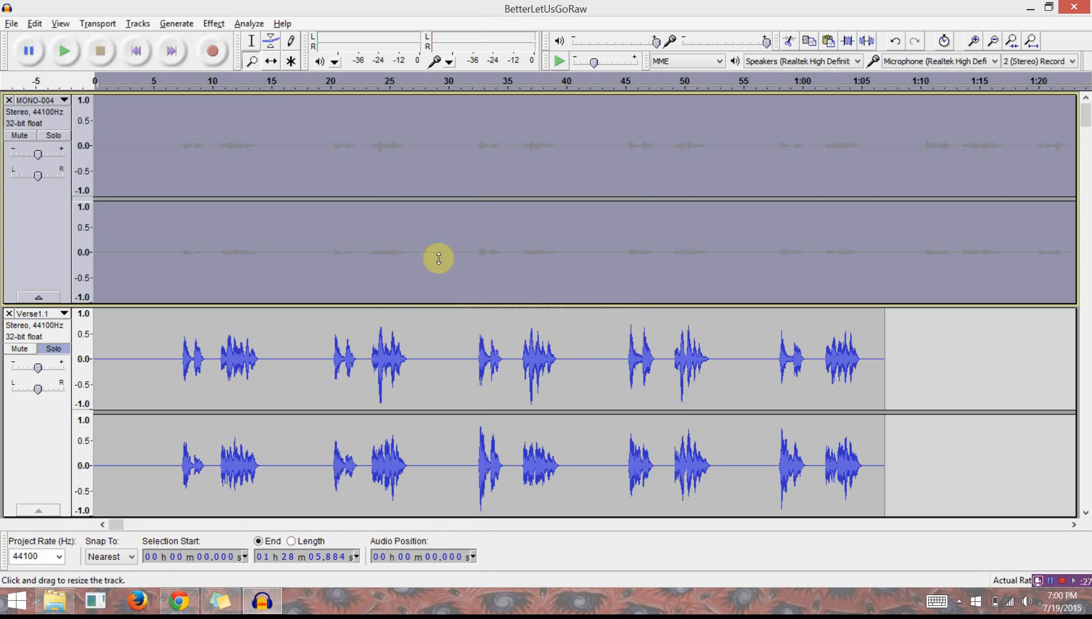
Amplify the entire MONO-004 track by 4.8 dB to a new peak amplitude of 0.0 dB, without allowing clipping.
left_click(213, 24)
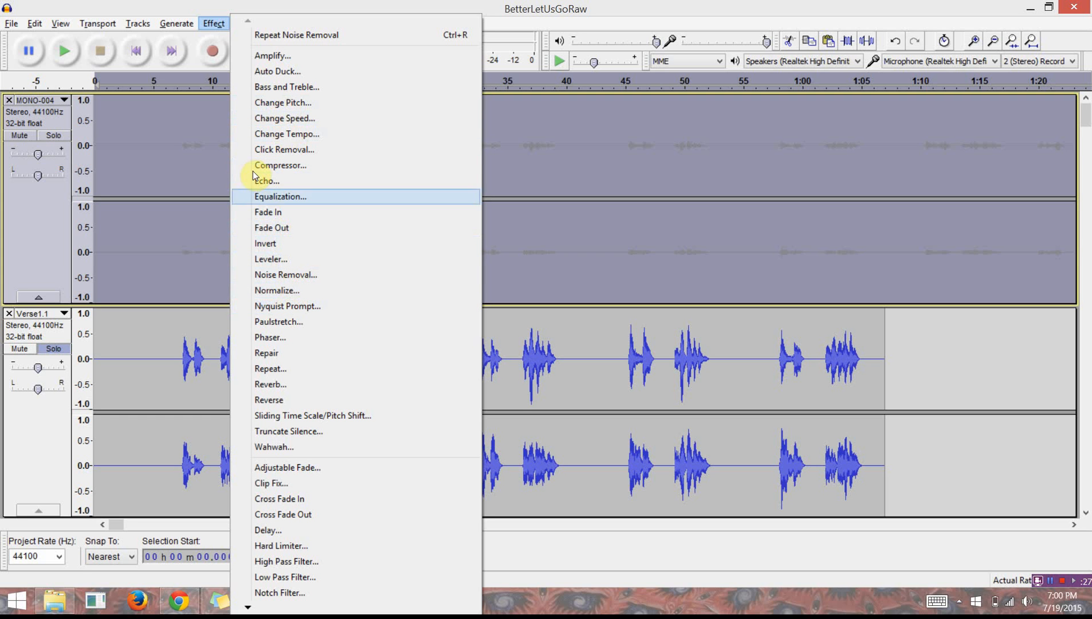
left_click(255, 55)
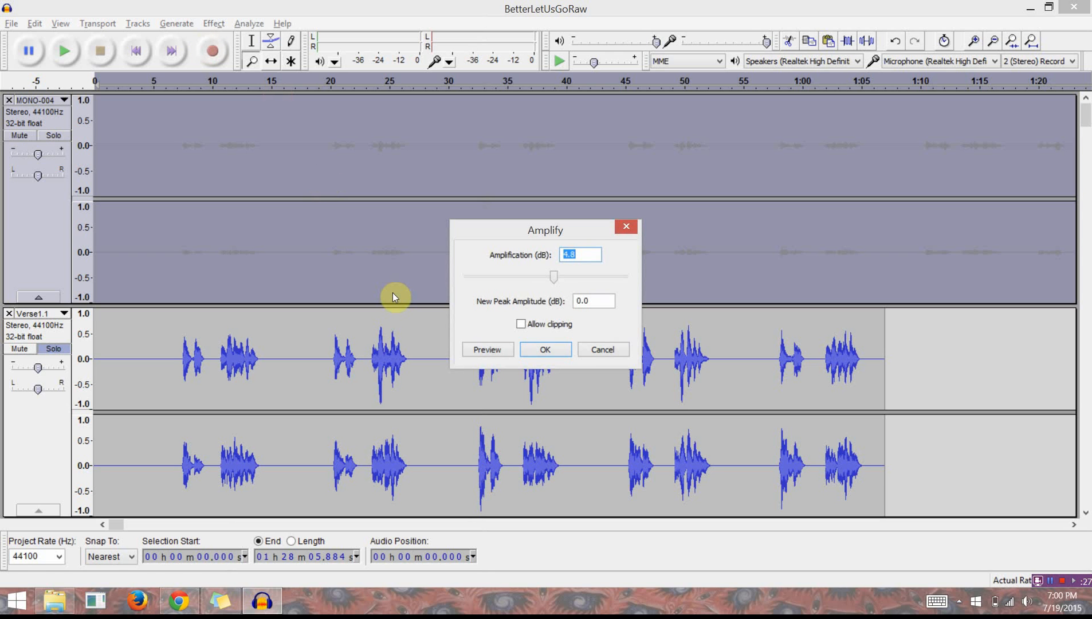
key("Return")
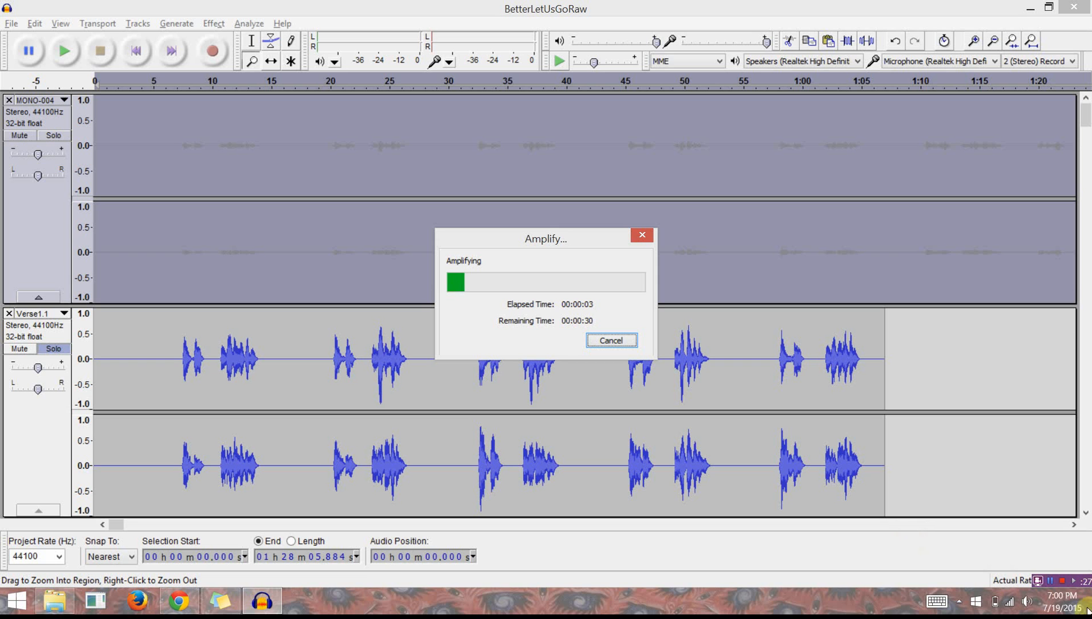
mouse_move(1054, 582)
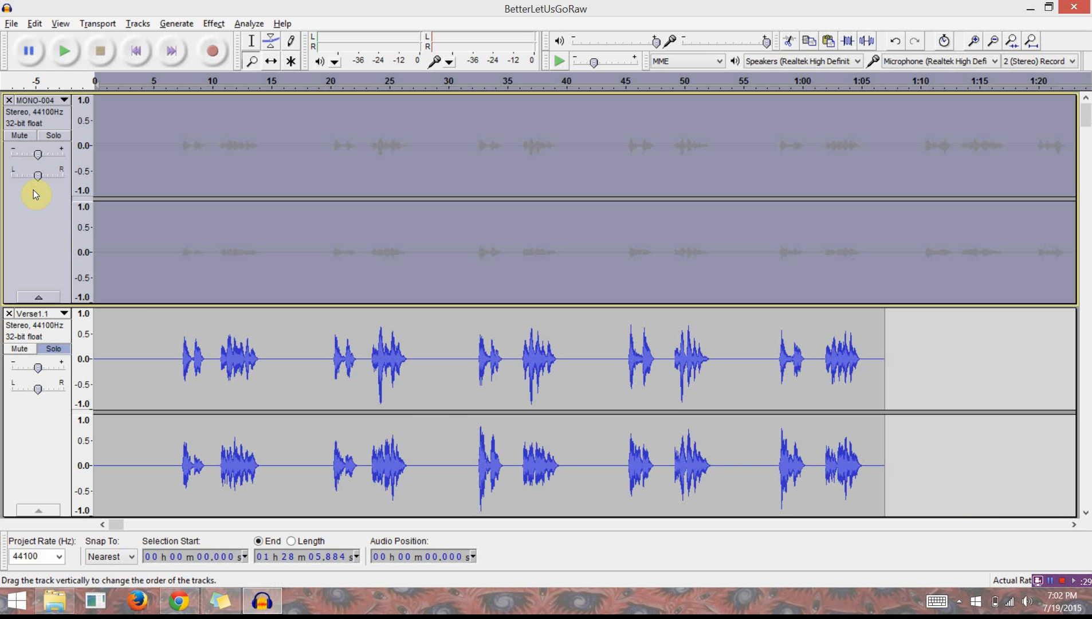
Normalize MONO-004 from the start to about 1:10 to -1.0 dB, removing DC offset and treating the stereo channels independently.
left_click(118, 241)
key("shift+Right")
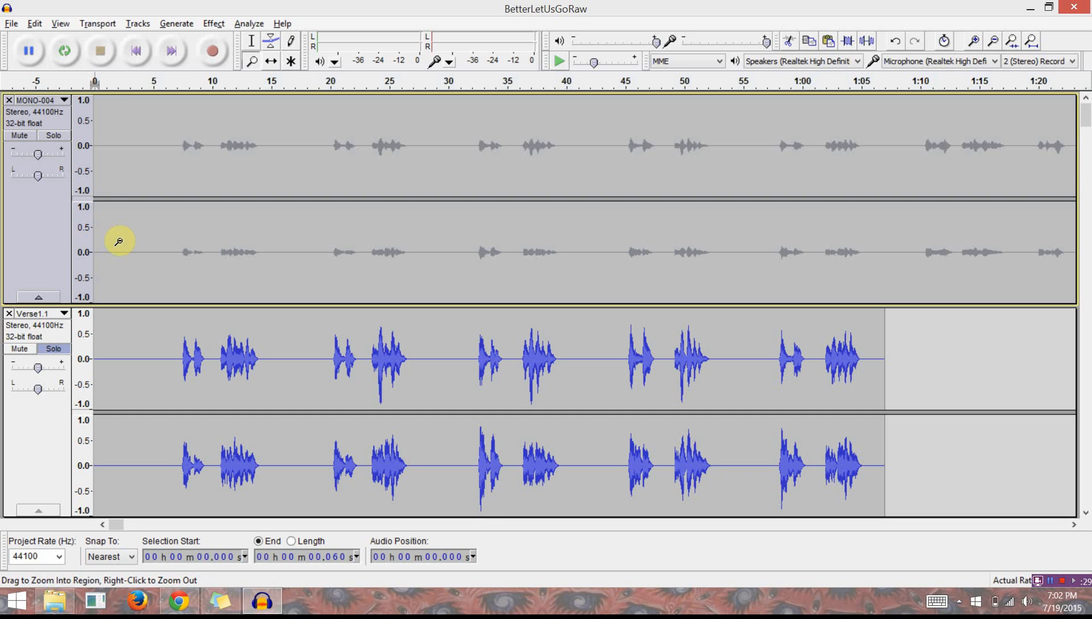
key("shift+Right")
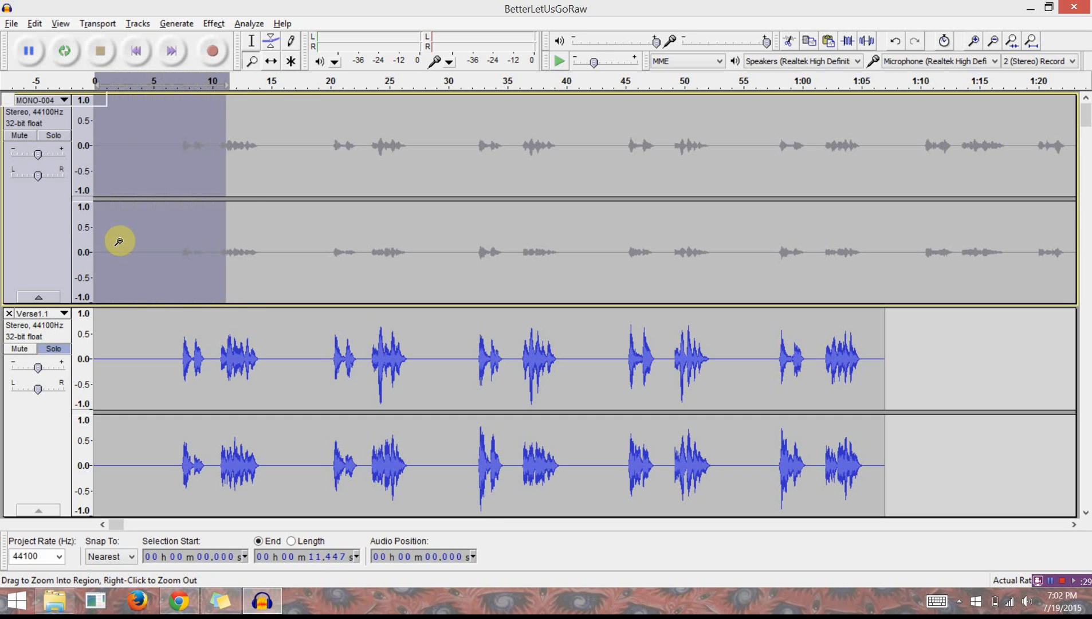
key("shift+Right")
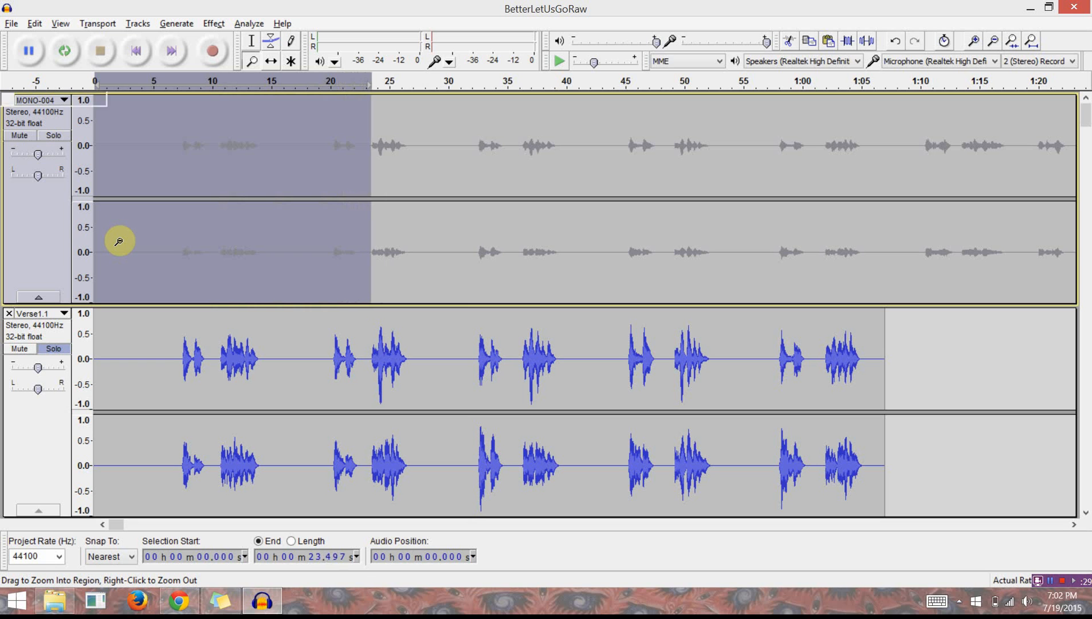
key("shift+Right")
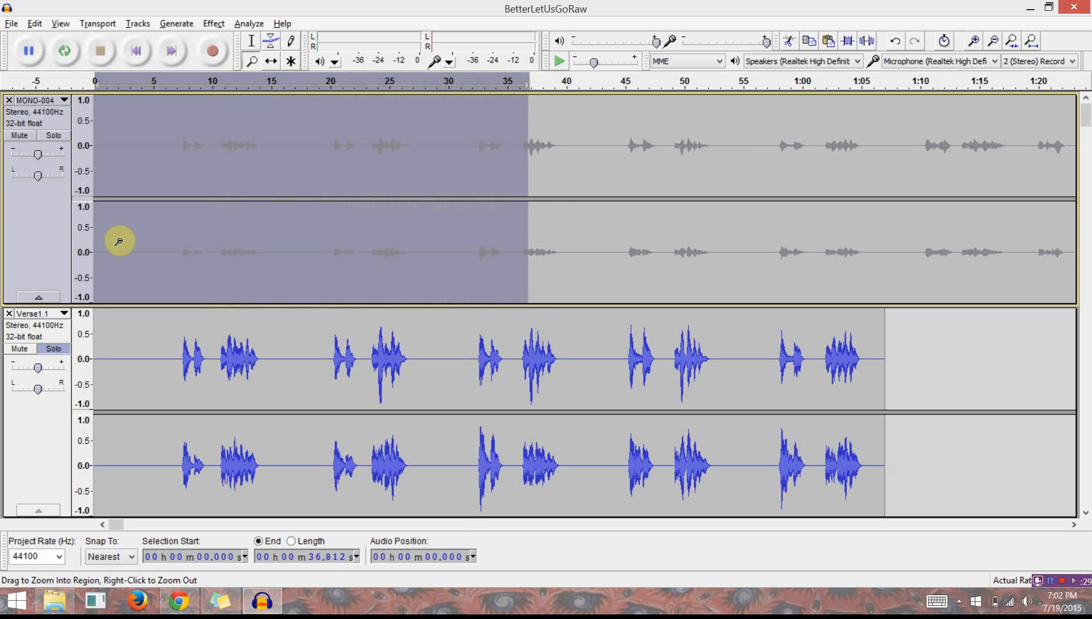
key("shift+Right")
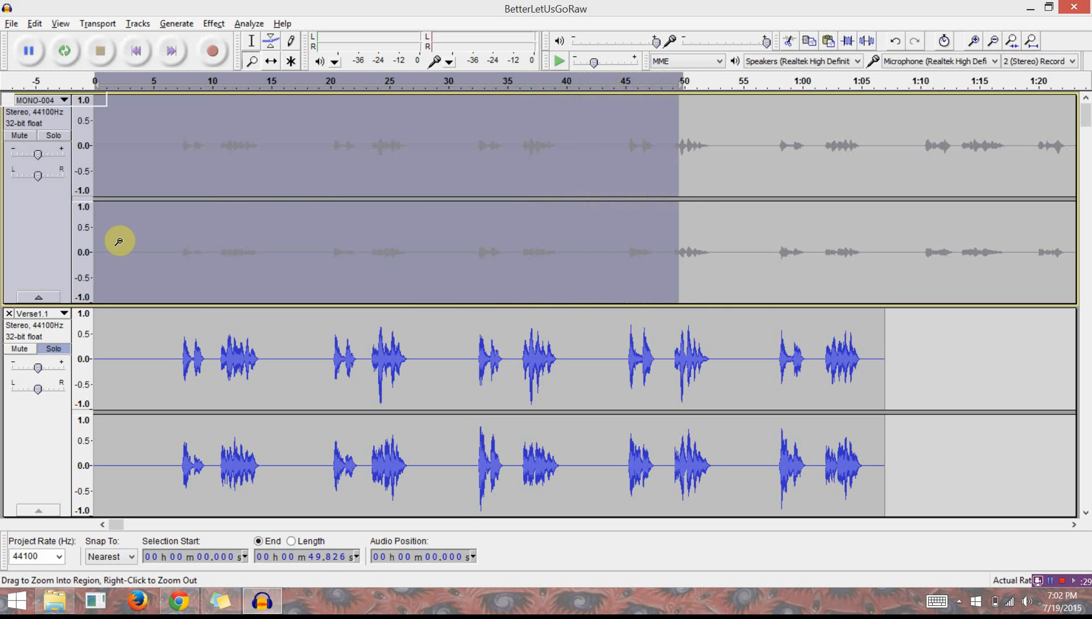
key("shift+Right")
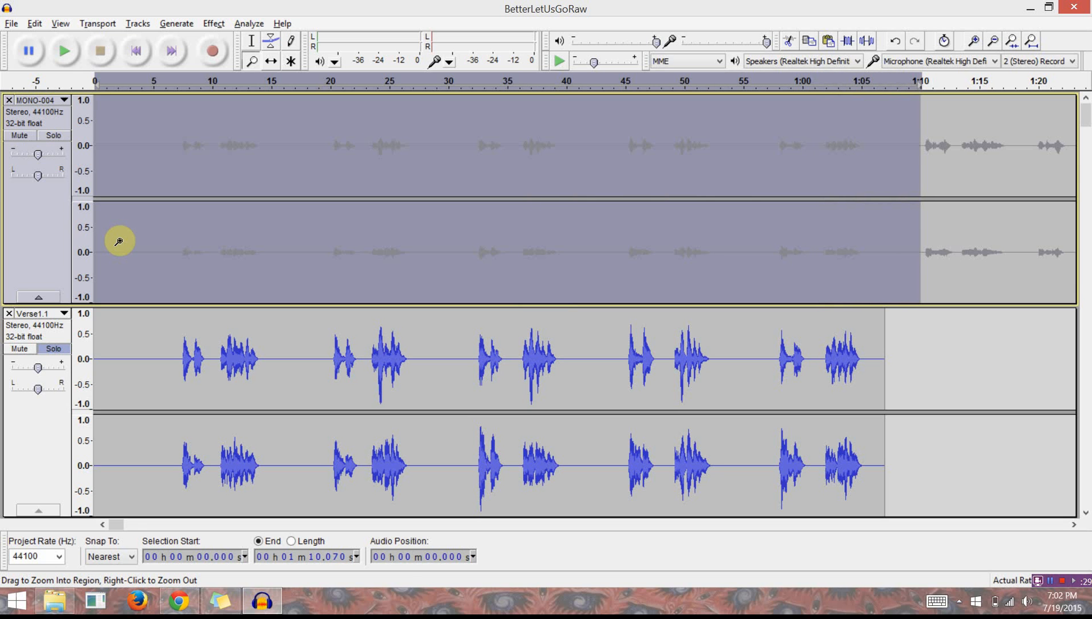
key("alt+c")
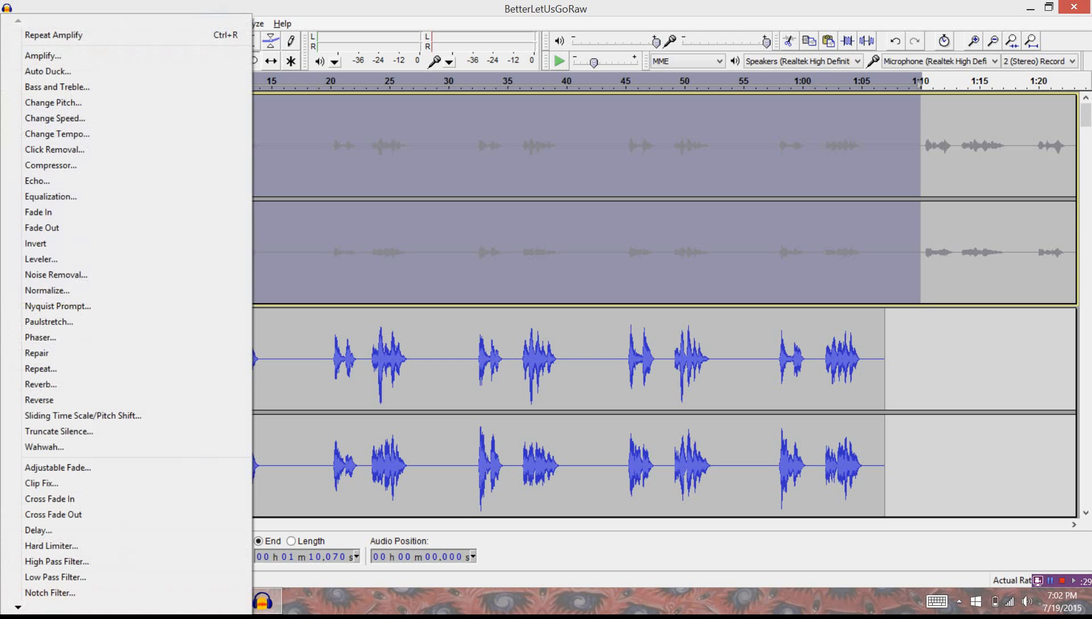
left_click(47, 290)
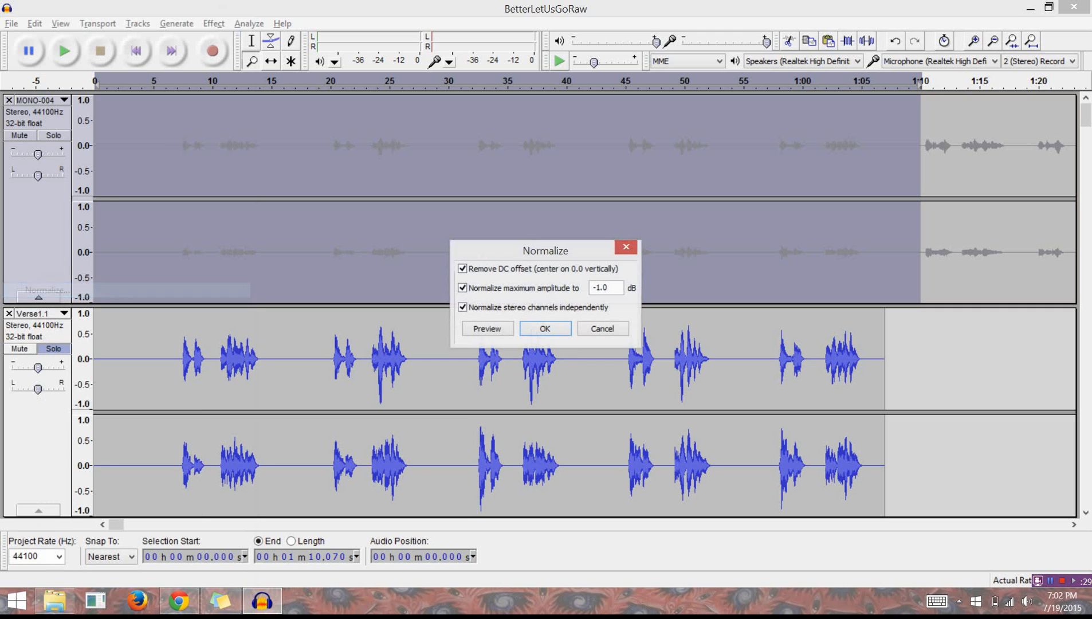
key("Return")
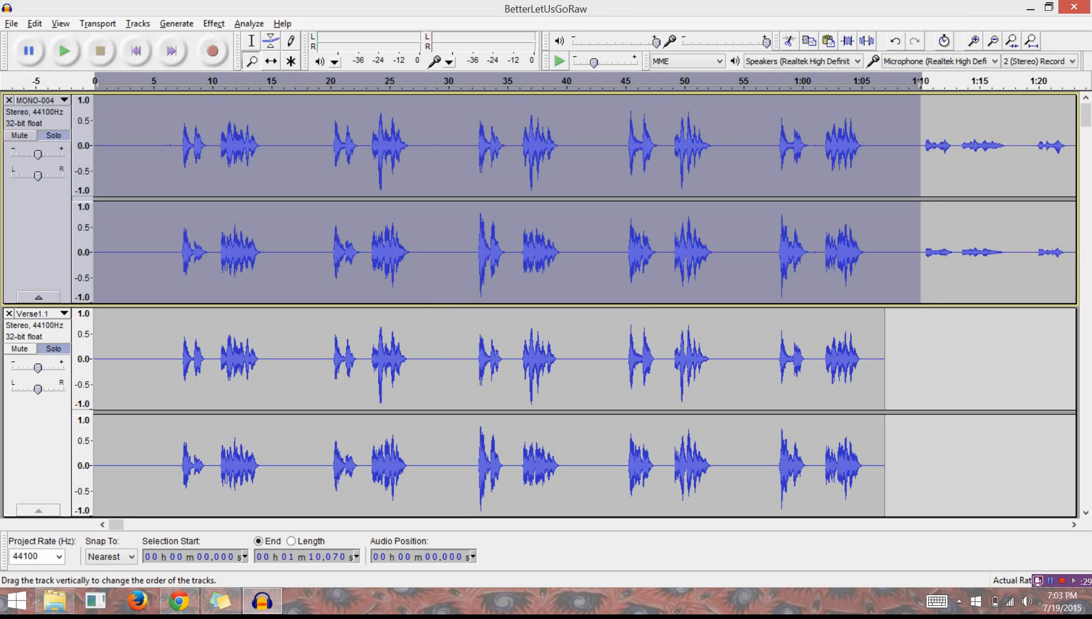
Solo MONO-004 in place of Verse1.1 and listen to its opening section from the start.
left_click(38, 447)
key("ctrl+r")
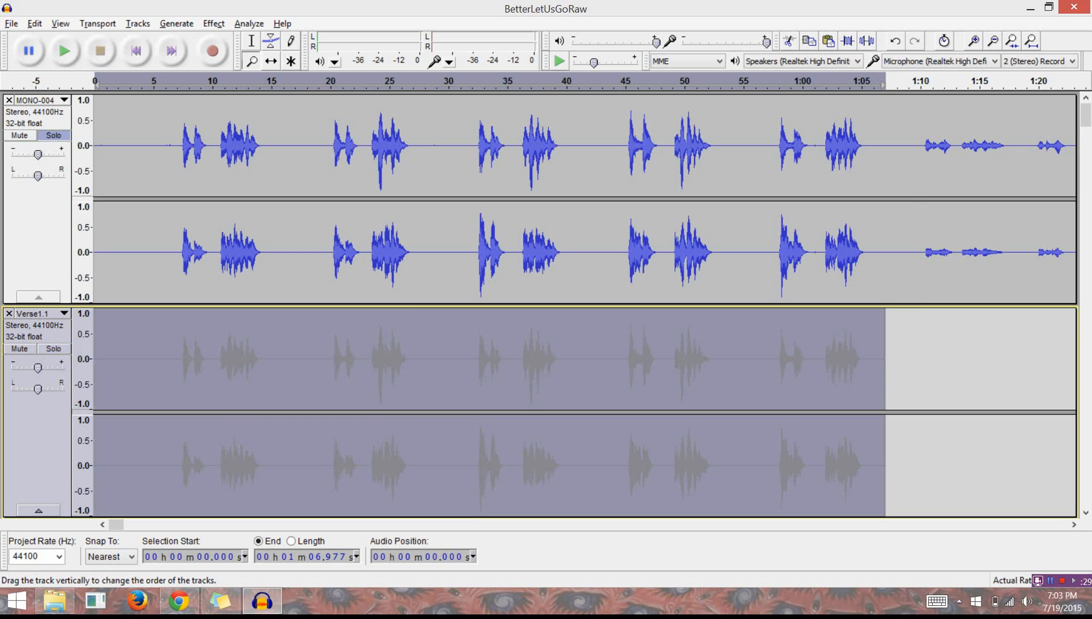
left_click(38, 229)
left_click(64, 51)
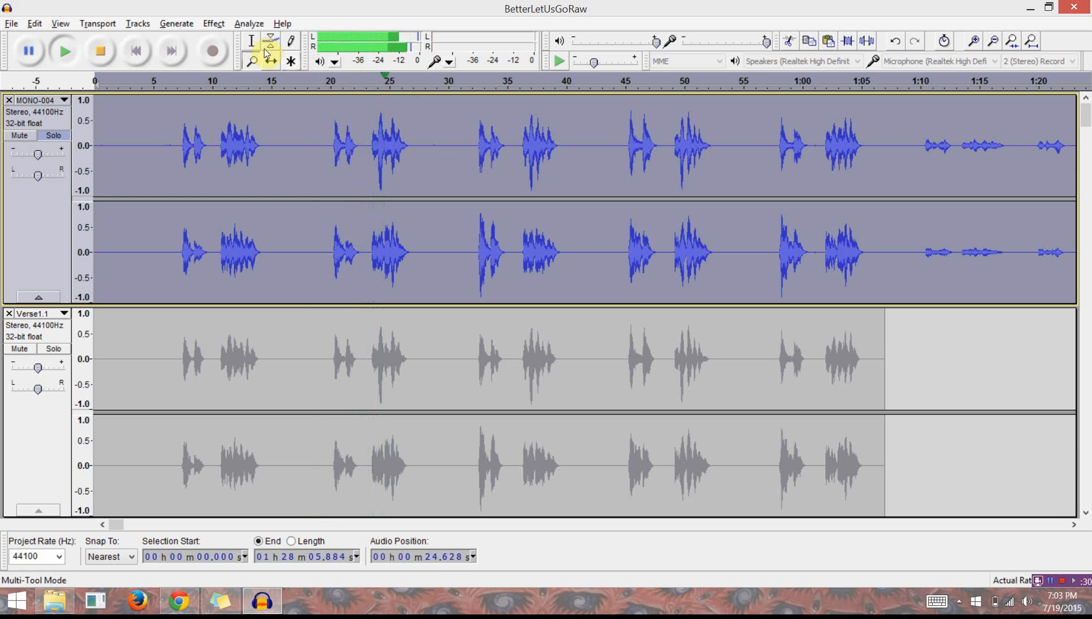
left_click(92, 46)
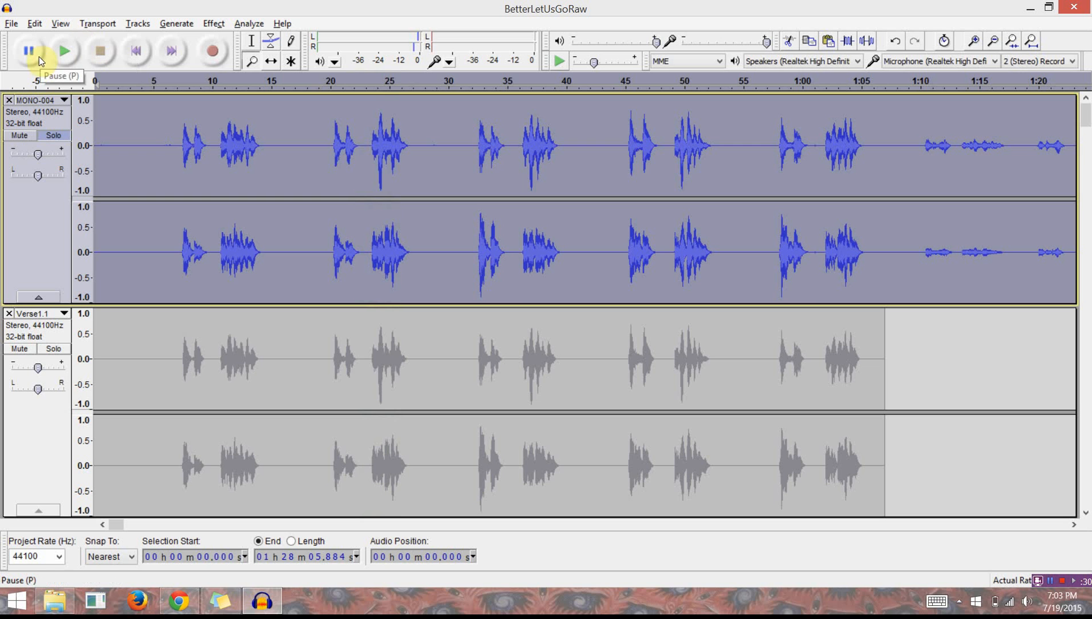
Solo Verse1.1 in place of MONO-004 and listen to it from the start for comparison.
left_click(122, 58)
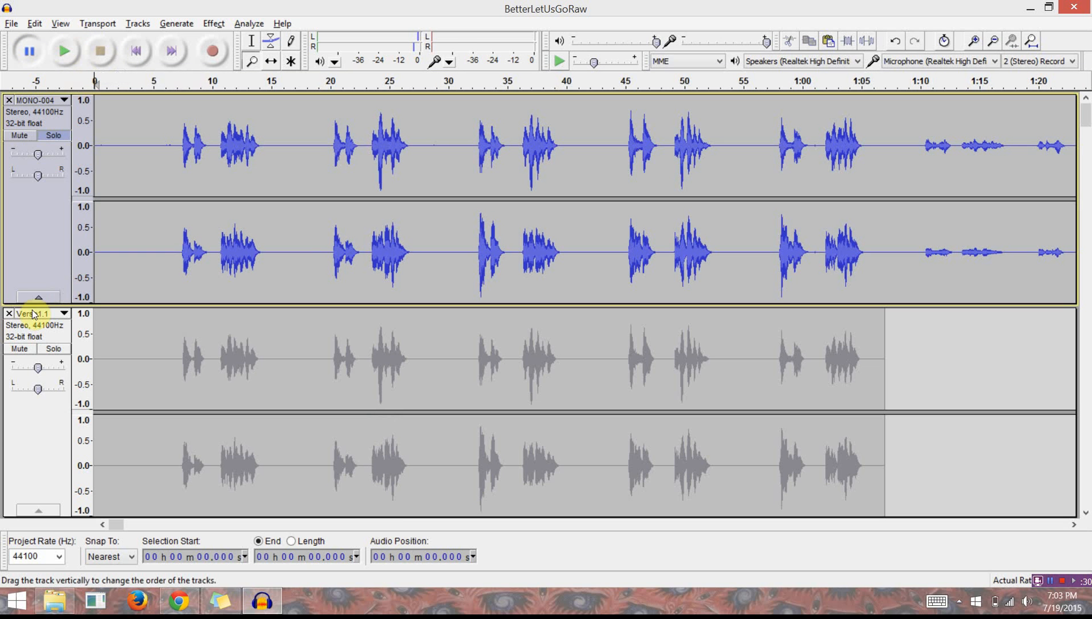
left_click(54, 349)
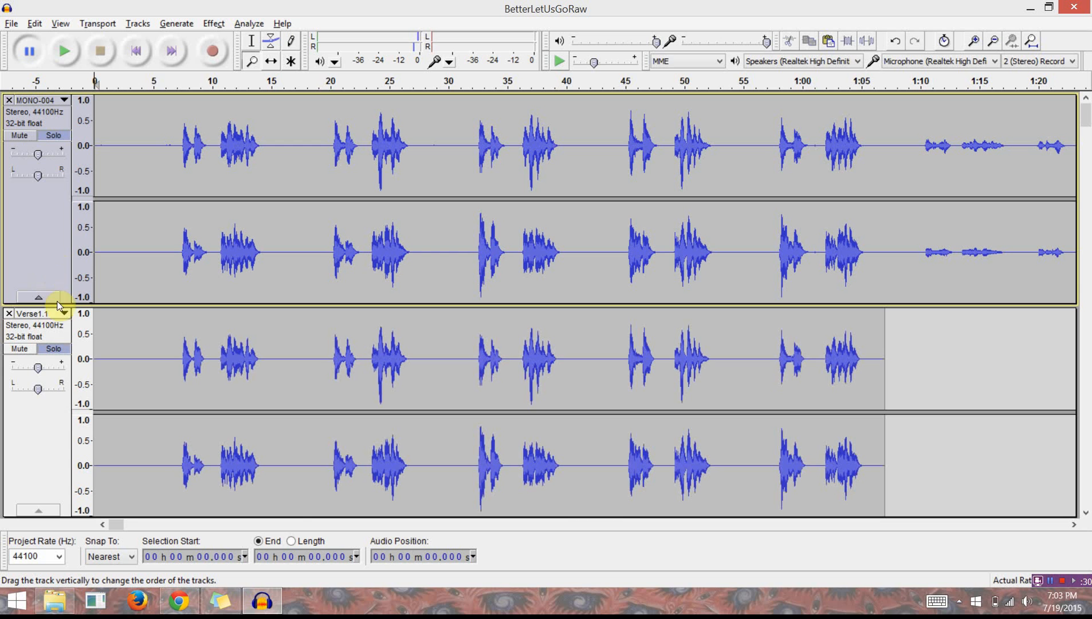
left_click(54, 136)
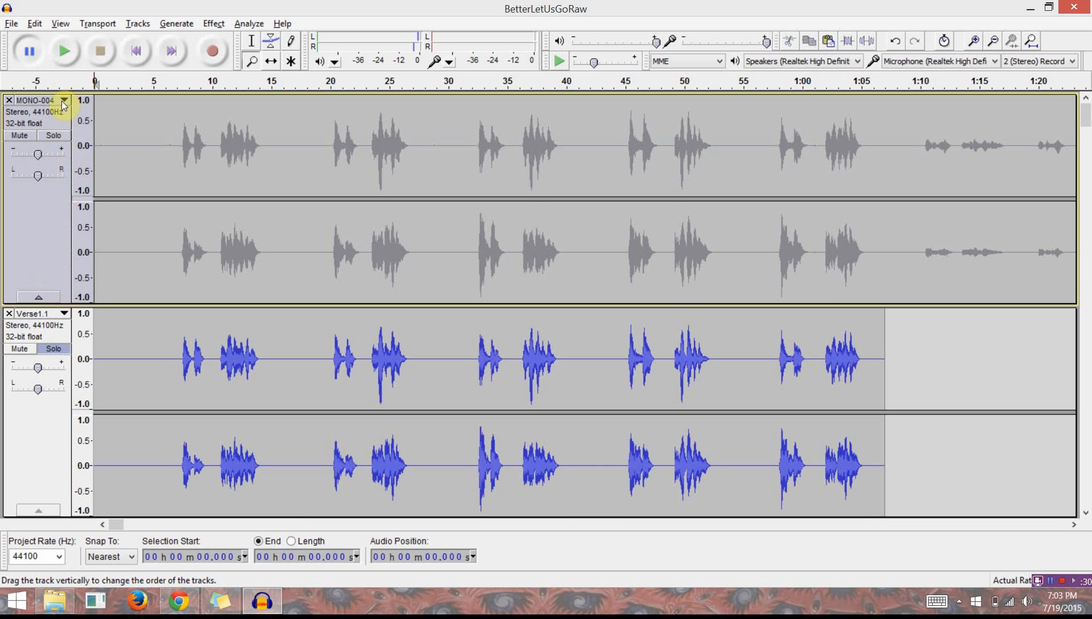
left_click(54, 50)
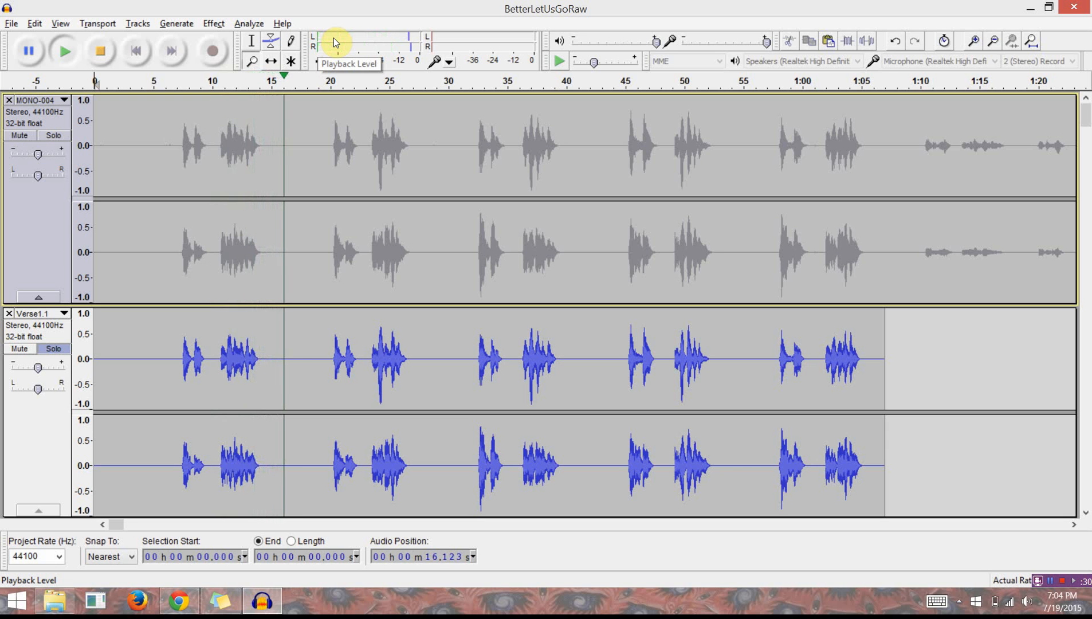
key("space")
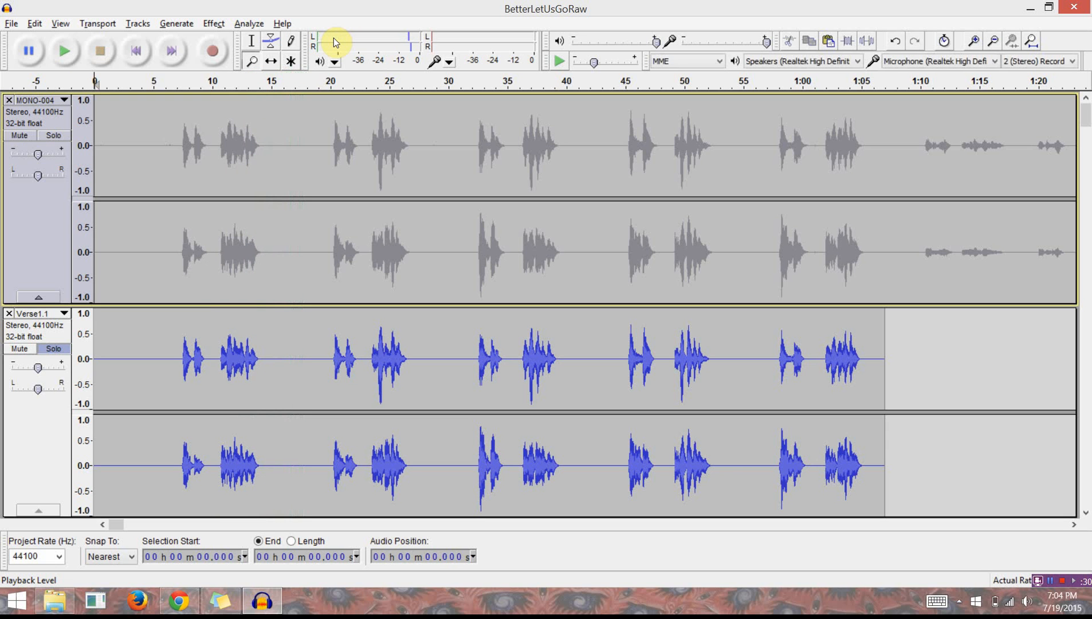